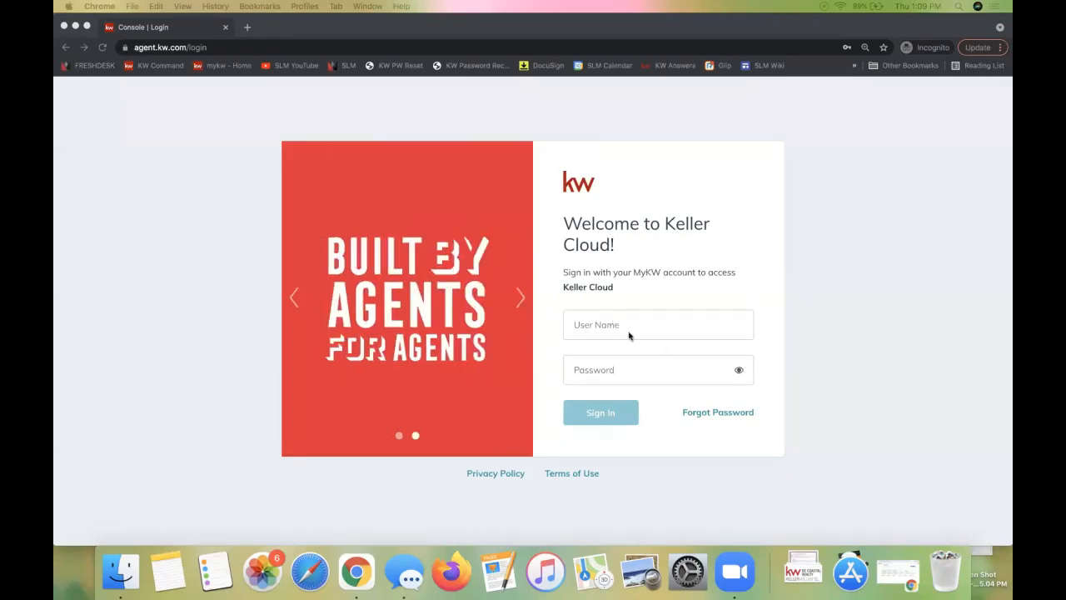
# Sign in to Keller Cloud with the account's user name and the saved autofill password
pyautogui.click(607, 325)
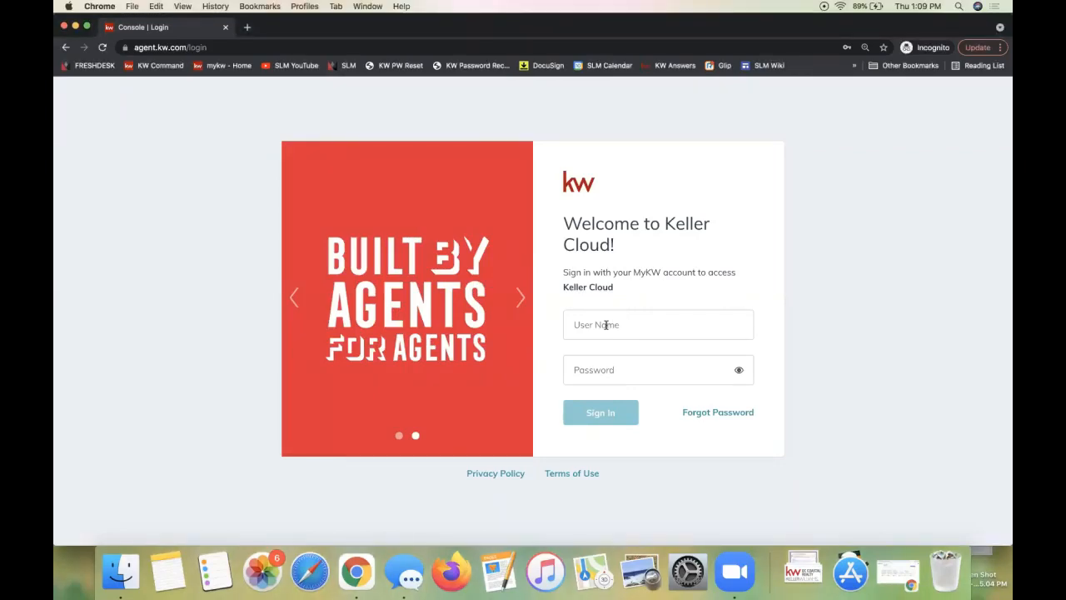
pyautogui.click(607, 325)
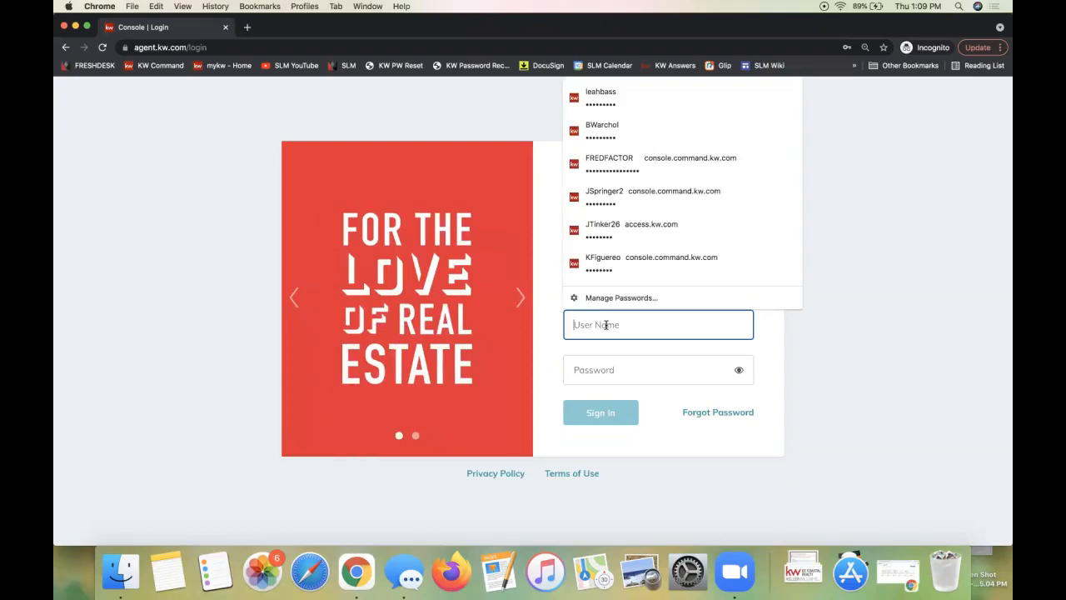
pyautogui.press('Down')
pyautogui.press('Return')
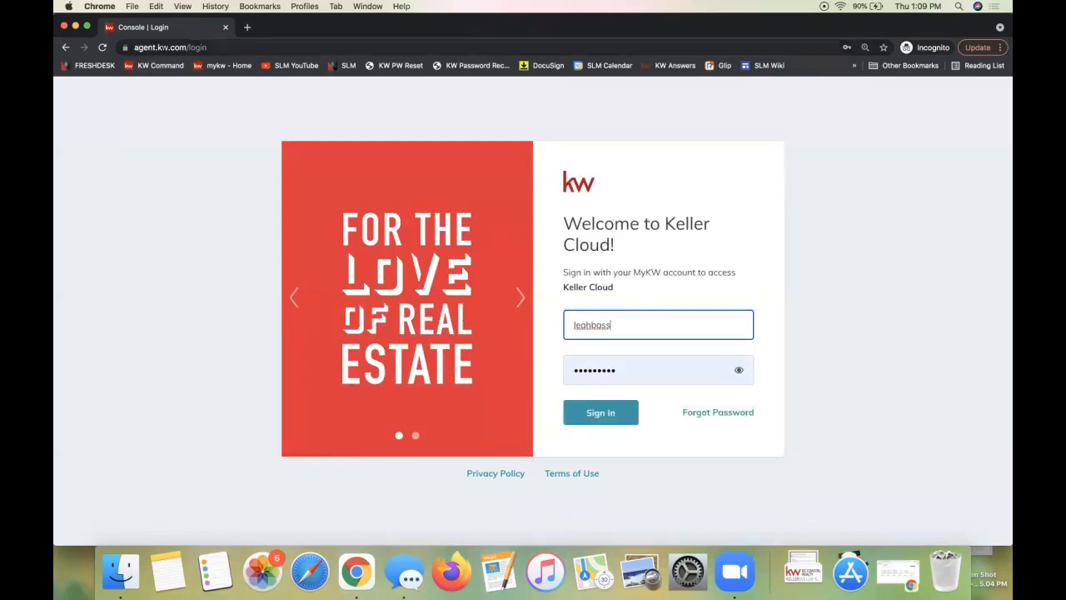
pyautogui.press('super+l')
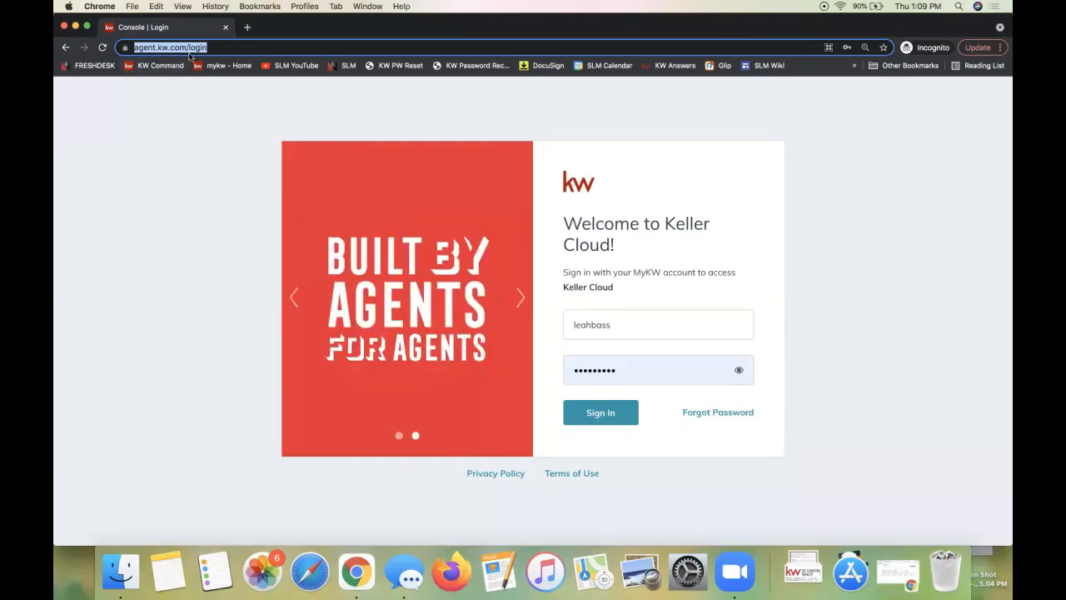
pyautogui.click(631, 386)
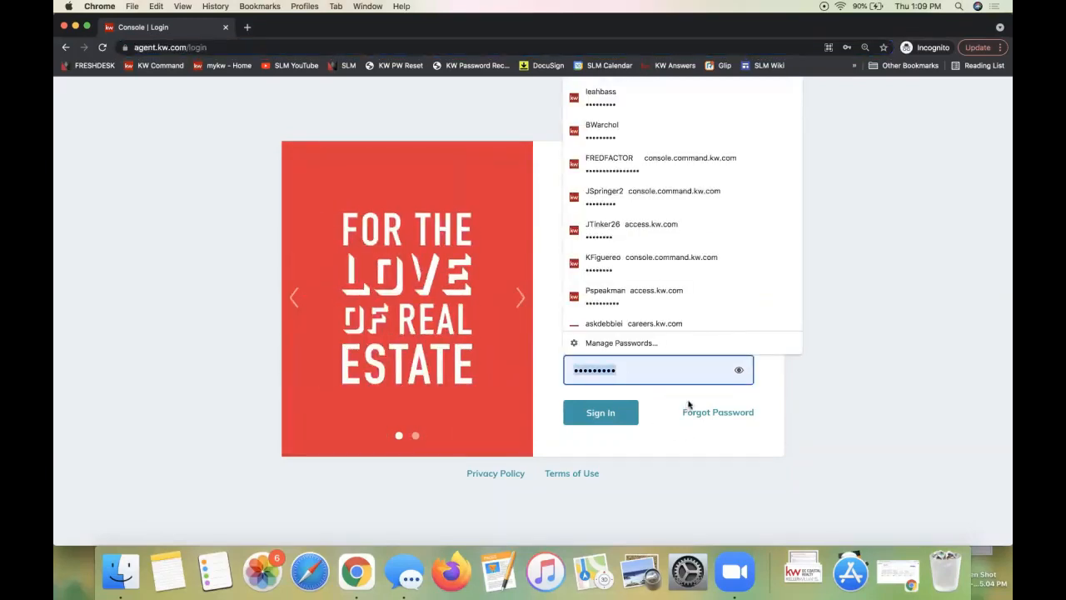
pyautogui.press('Return')
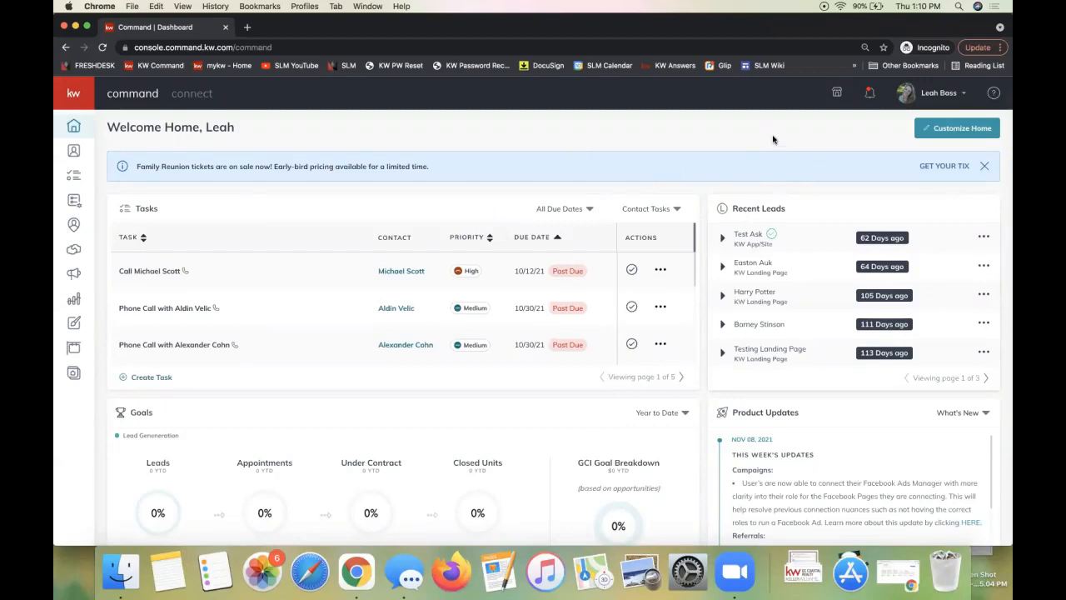
# Go to Settings from the account menu under your name at the top right
pyautogui.click(946, 95)
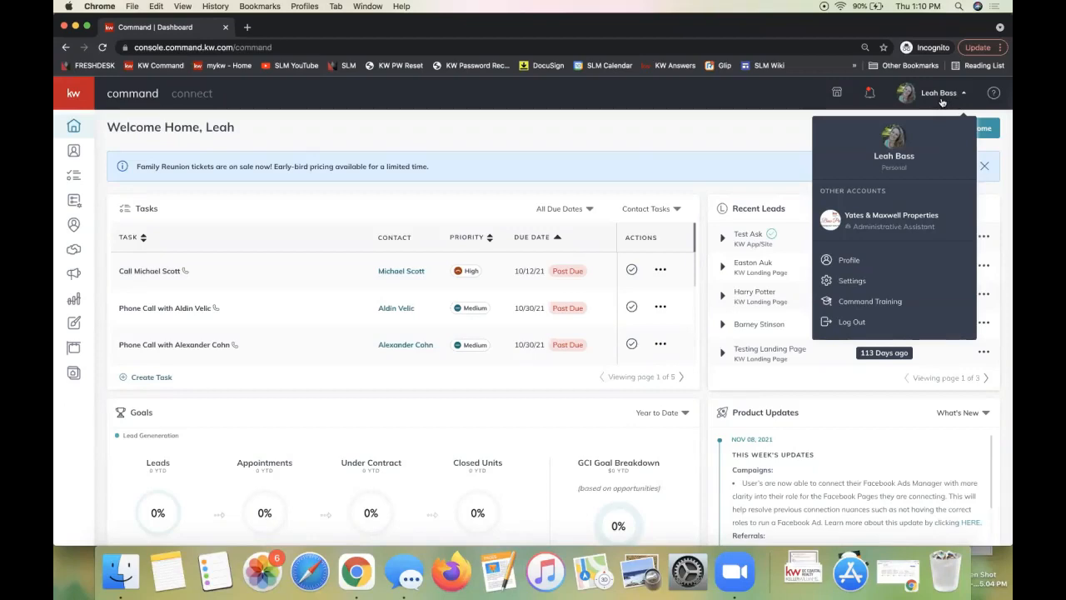
pyautogui.click(876, 285)
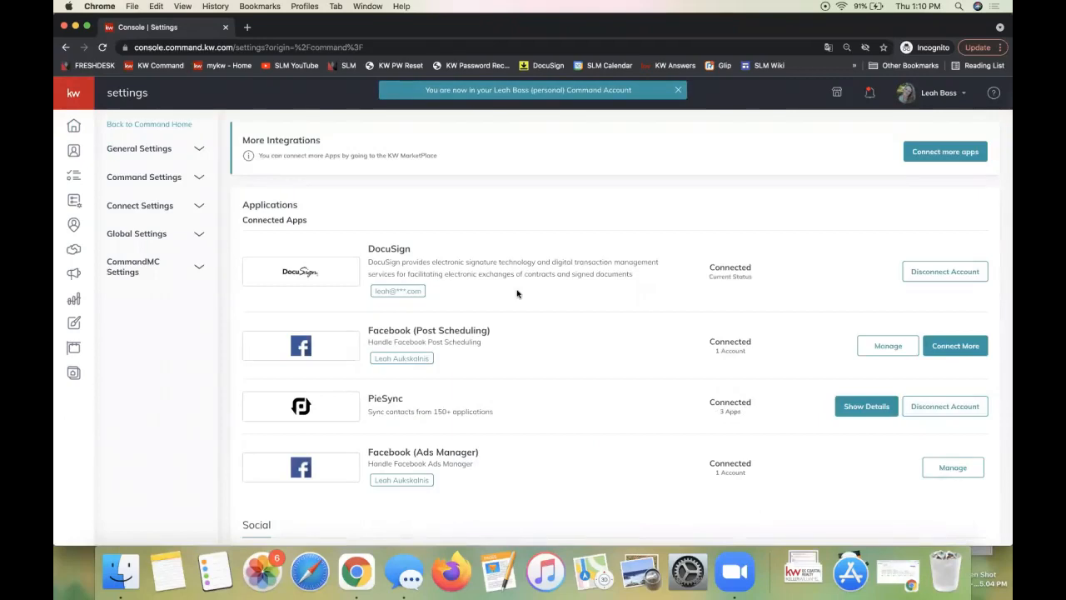
pyautogui.click(947, 96)
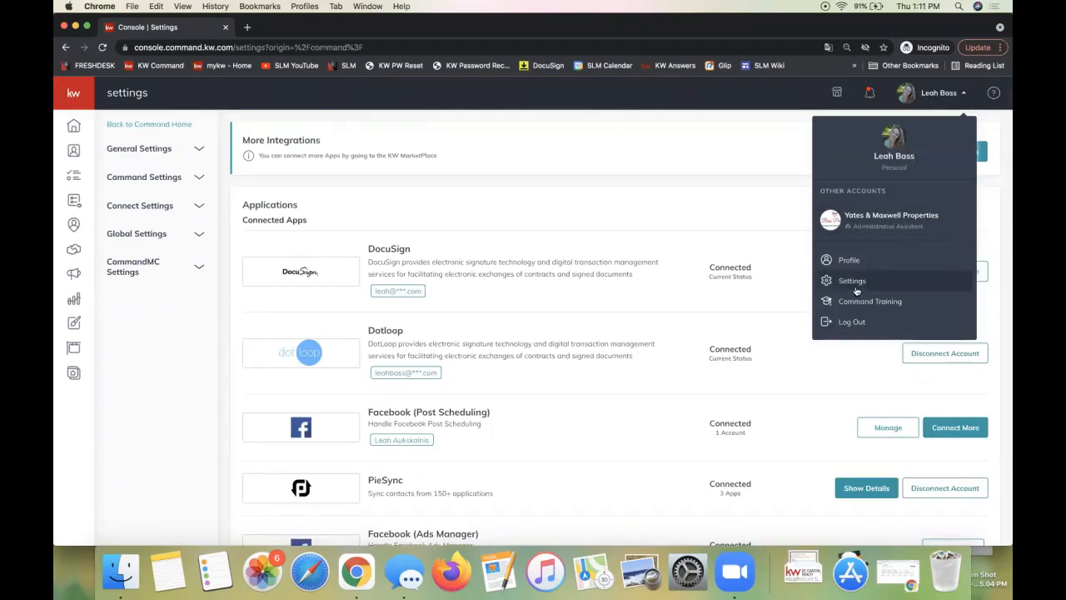
pyautogui.doubleClick(377, 249)
pyautogui.doubleClick(723, 267)
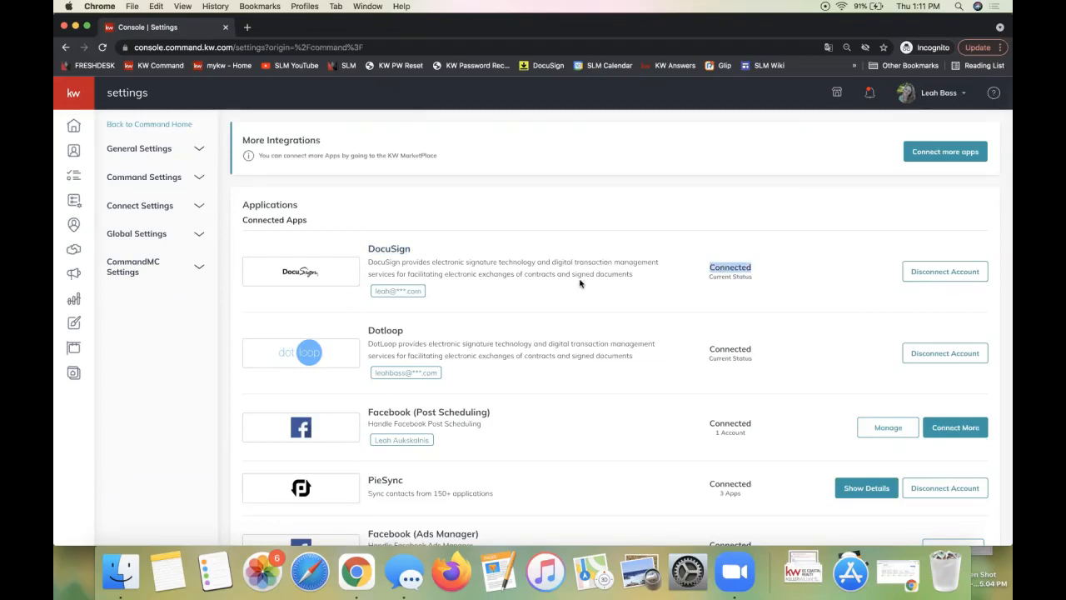
pyautogui.tripleClick(265, 220)
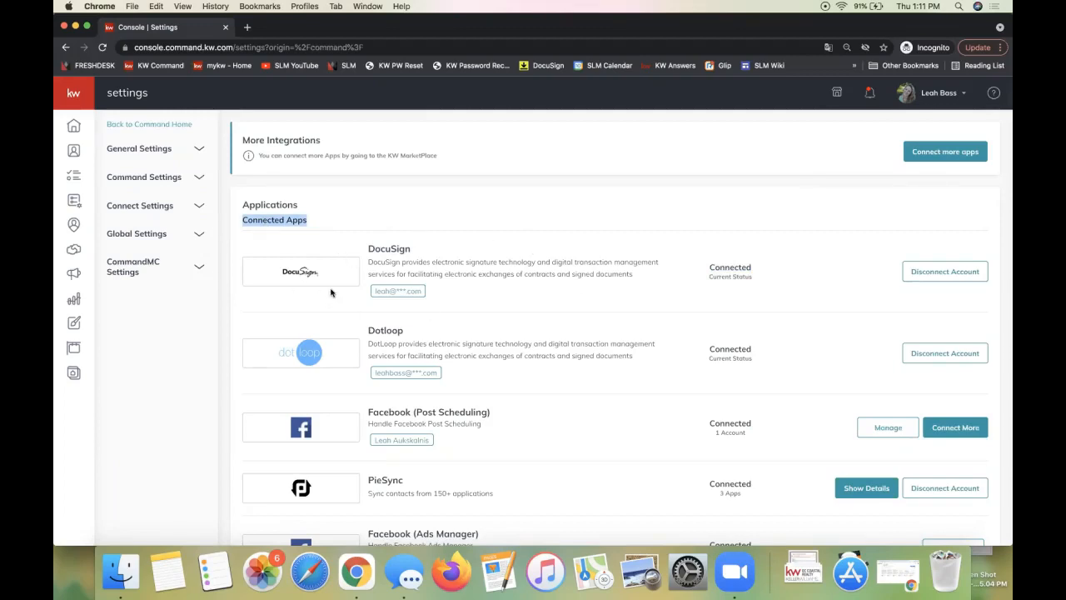
pyautogui.scroll(-3, 399, 306)
pyautogui.scroll(-3, 404, 309)
pyautogui.scroll(5, 315, 312)
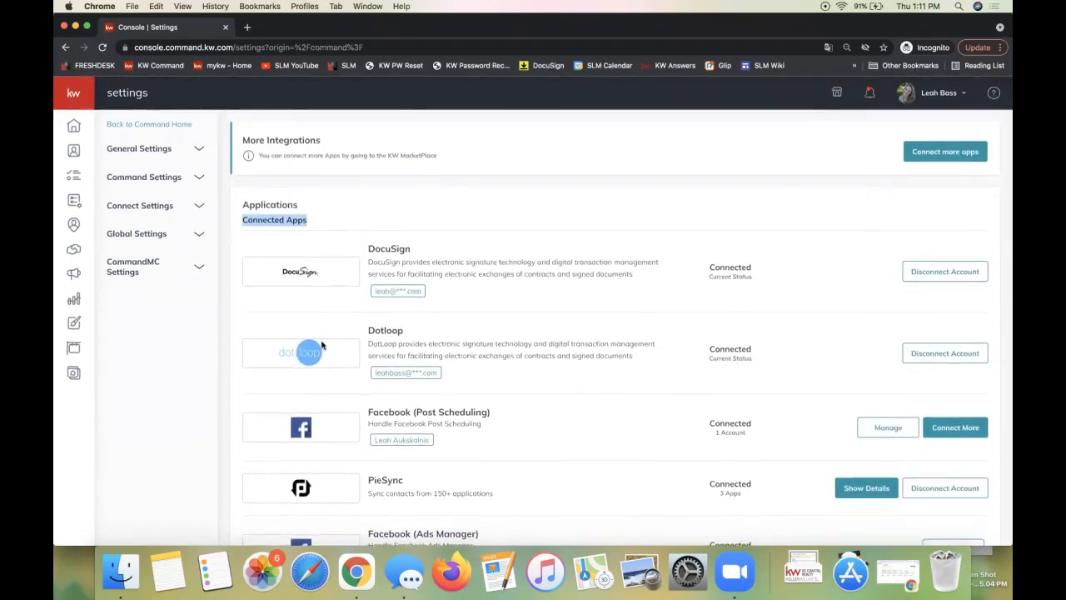
pyautogui.scroll(-10, 315, 311)
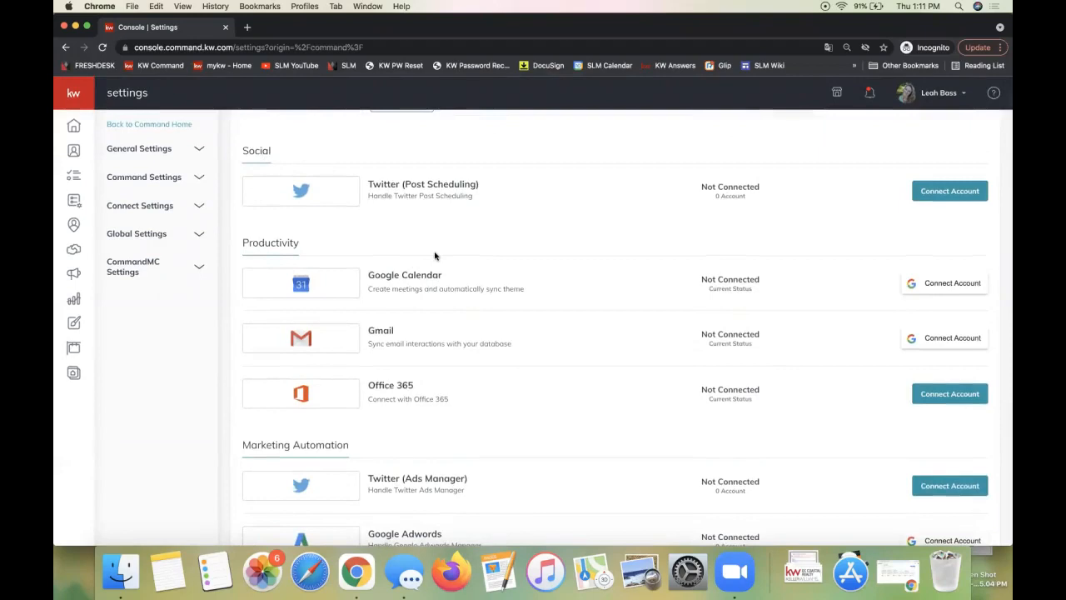
pyautogui.scroll(10, 435, 256)
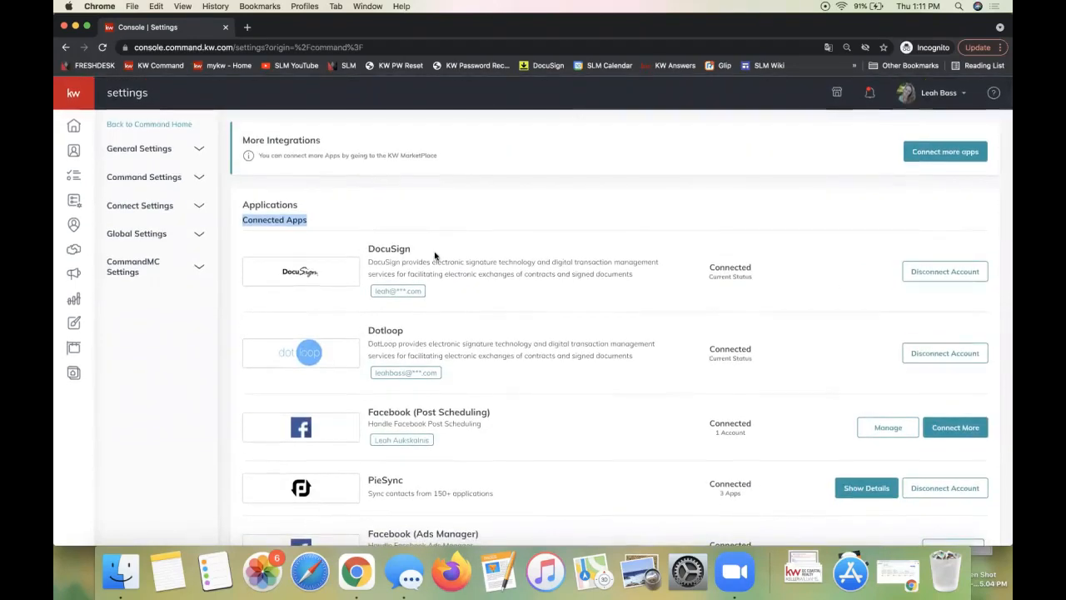
pyautogui.doubleClick(738, 267)
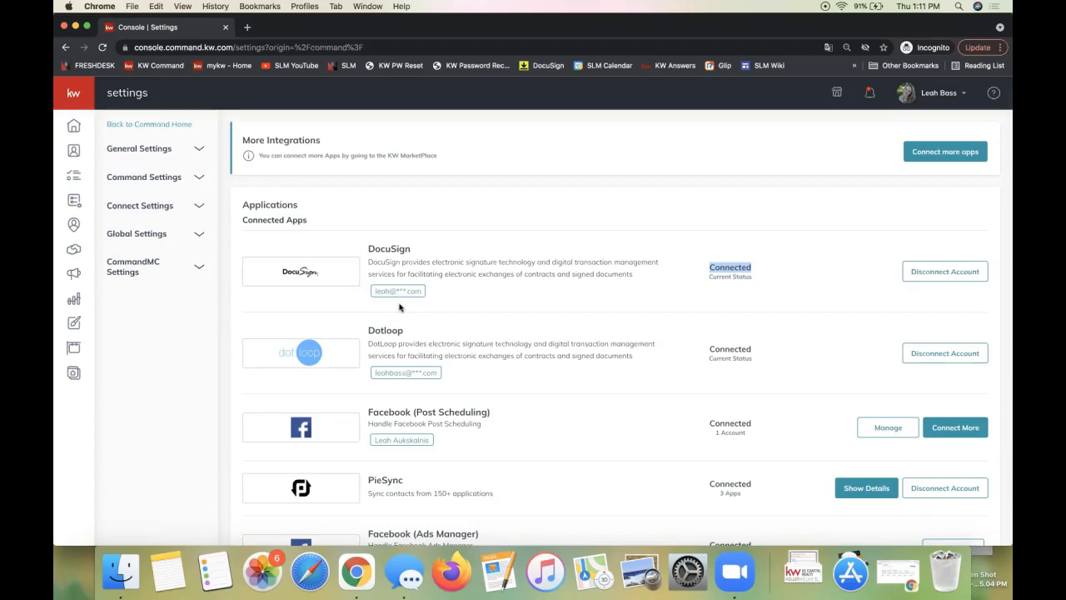
pyautogui.click(737, 289)
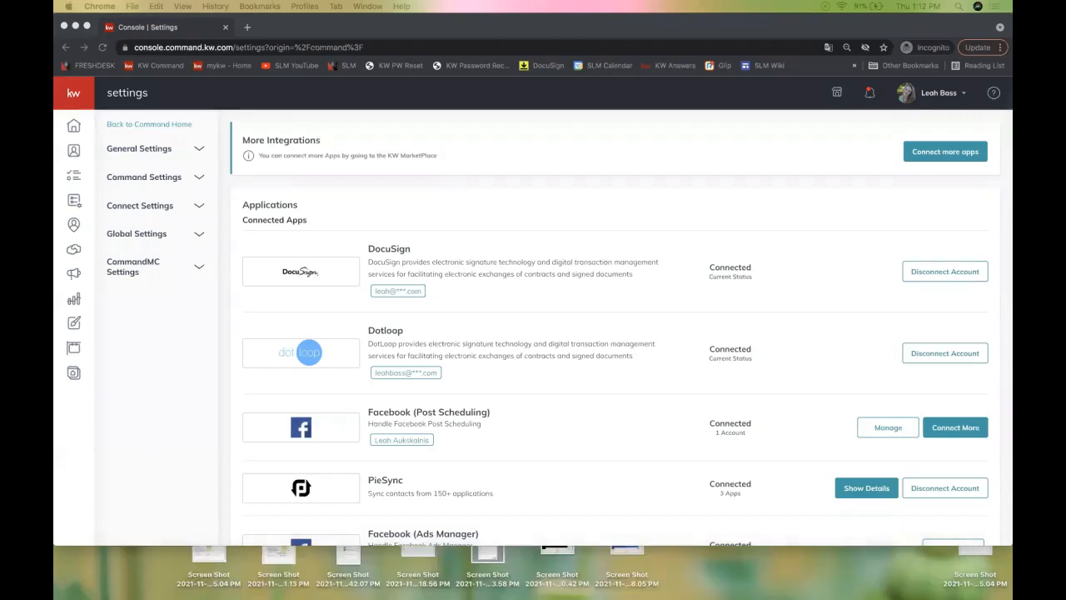
# Bring the Google Docs window over the settings, maximise it, and dismiss the Share dialog
pyautogui.moveTo(1011, 117); pyautogui.dragTo(612, 17)
pyautogui.doubleClick(861, 30)
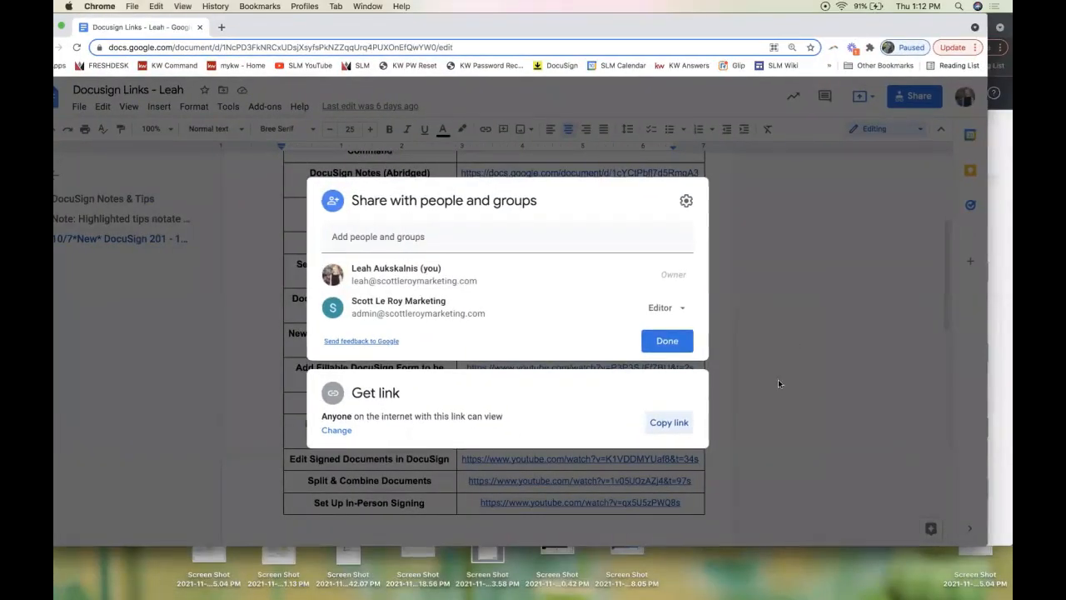
pyautogui.click(692, 367)
pyautogui.scroll(5, 861, 393)
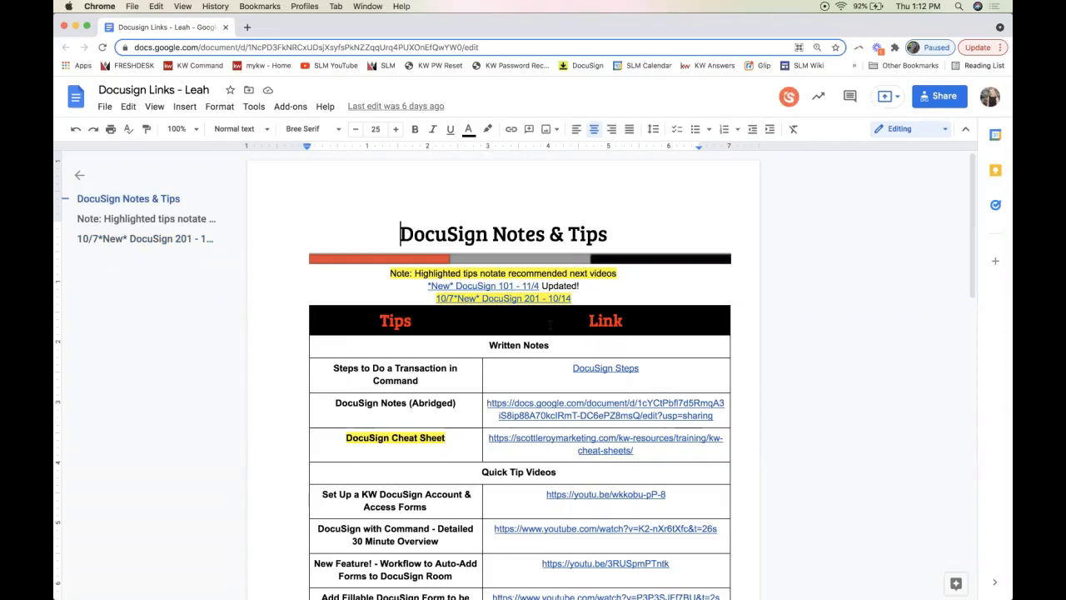
# Delete '*New*' from the link so it reads '10/7 DocuSign 201 - 10/14'
pyautogui.click(472, 299)
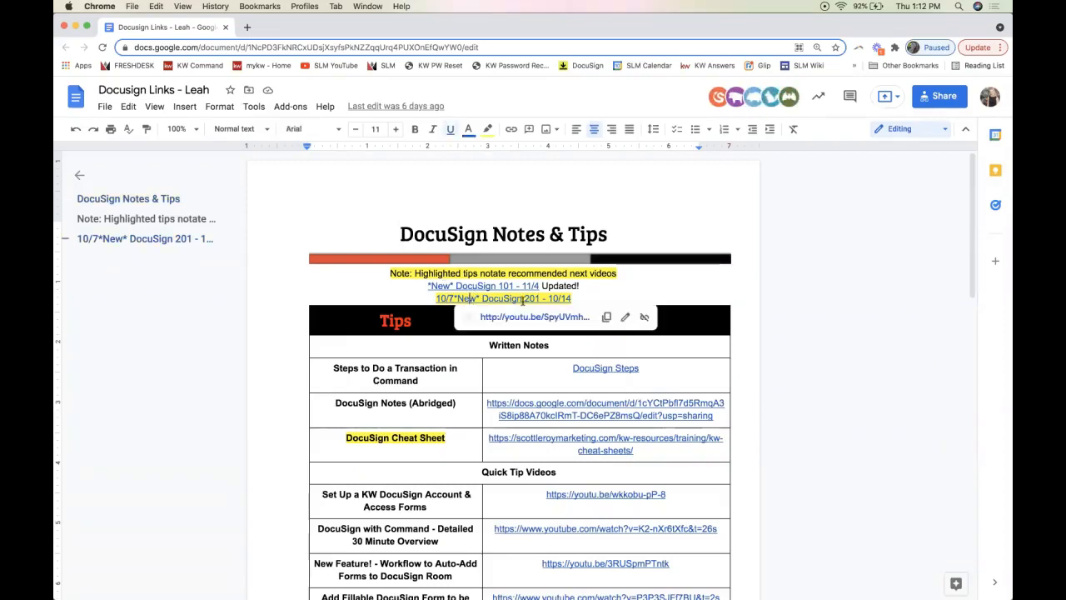
pyautogui.click(583, 297)
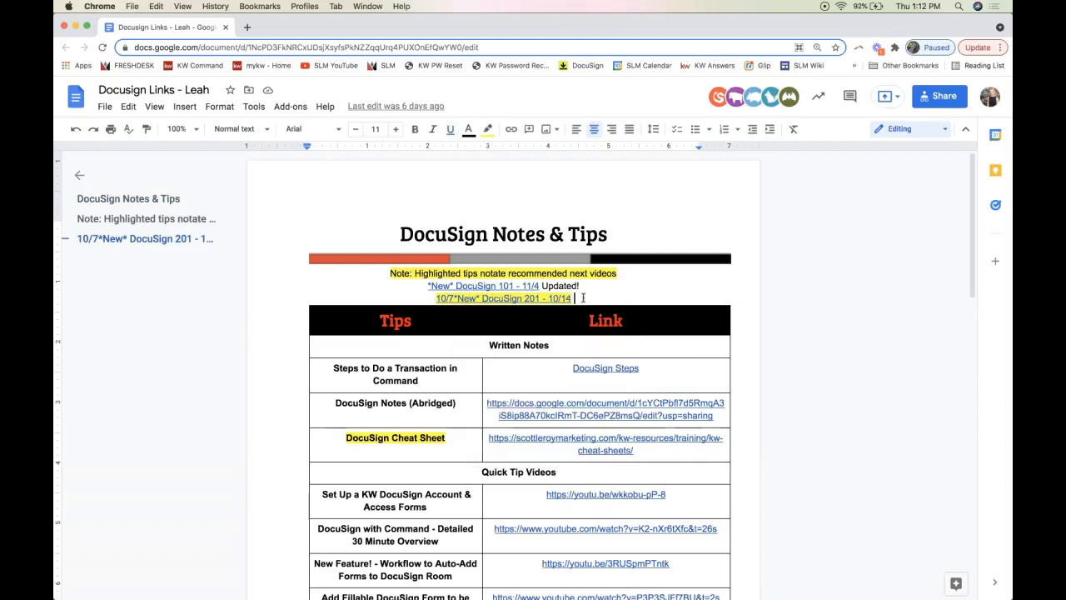
pyautogui.click(454, 298)
pyautogui.press('Delete')
pyautogui.press('Delete')
pyautogui.press('Delete')
pyautogui.press('Delete')
pyautogui.press('Delete')
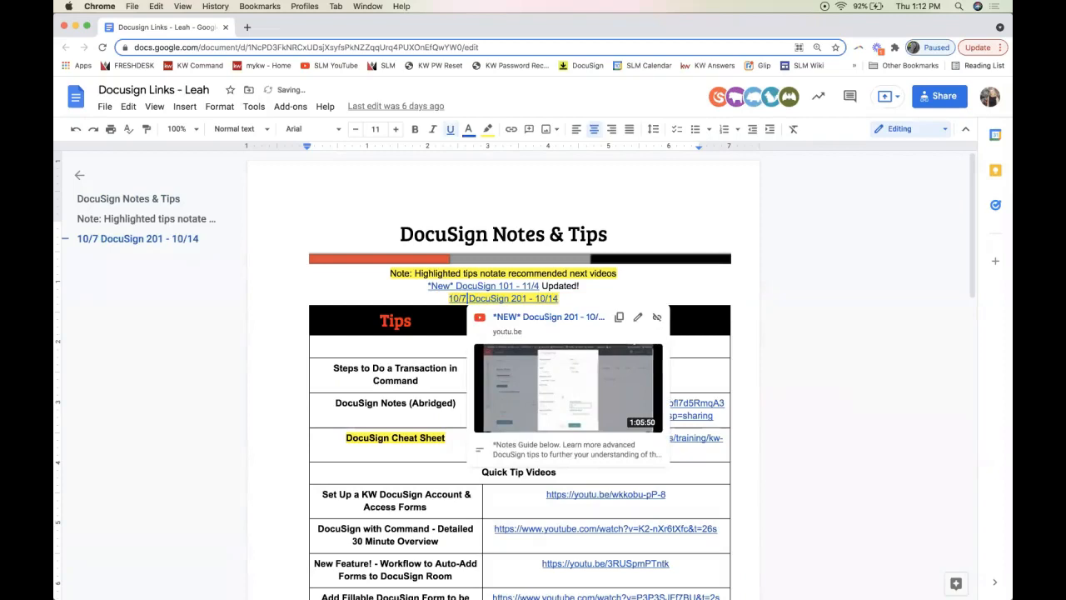
pyautogui.click(588, 297)
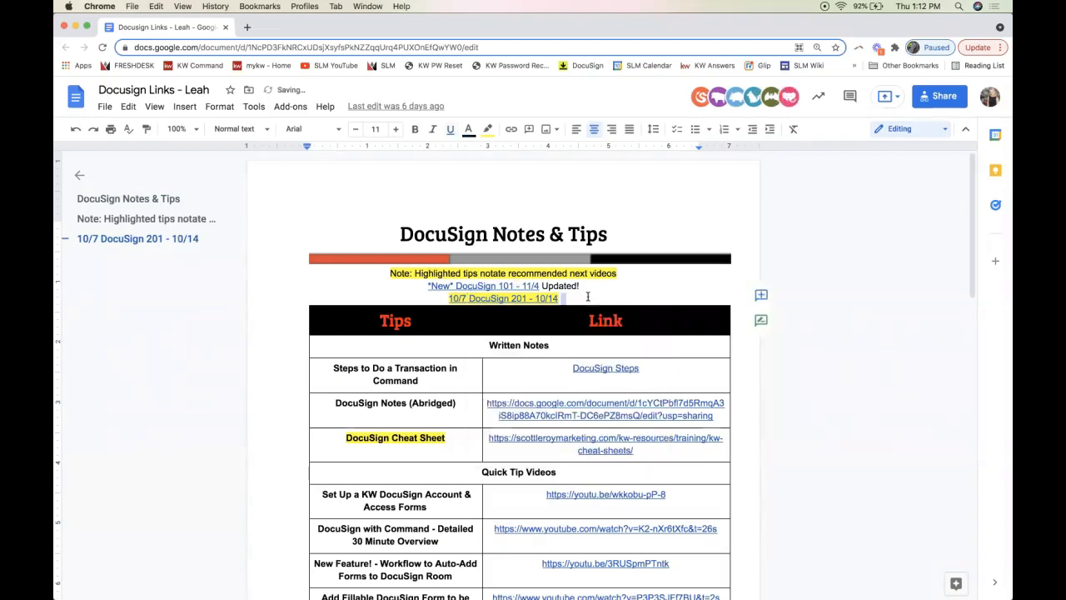
pyautogui.click(507, 299)
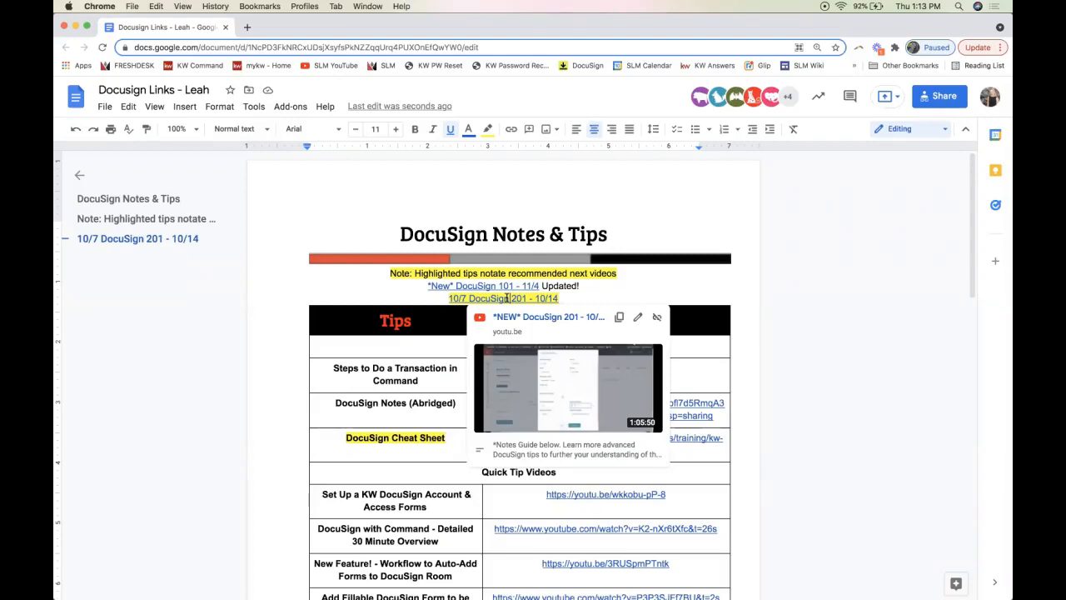
# Preview the DocuSign 101, DocuSign Steps and DocuSign 101 video links in the table
pyautogui.click(494, 286)
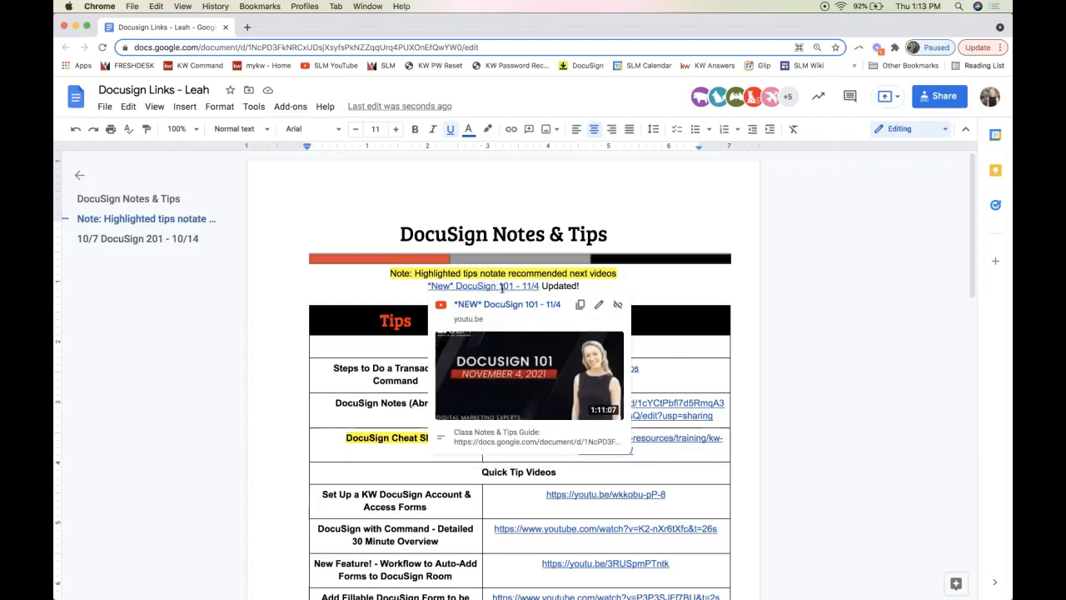
pyautogui.moveTo(532, 346)
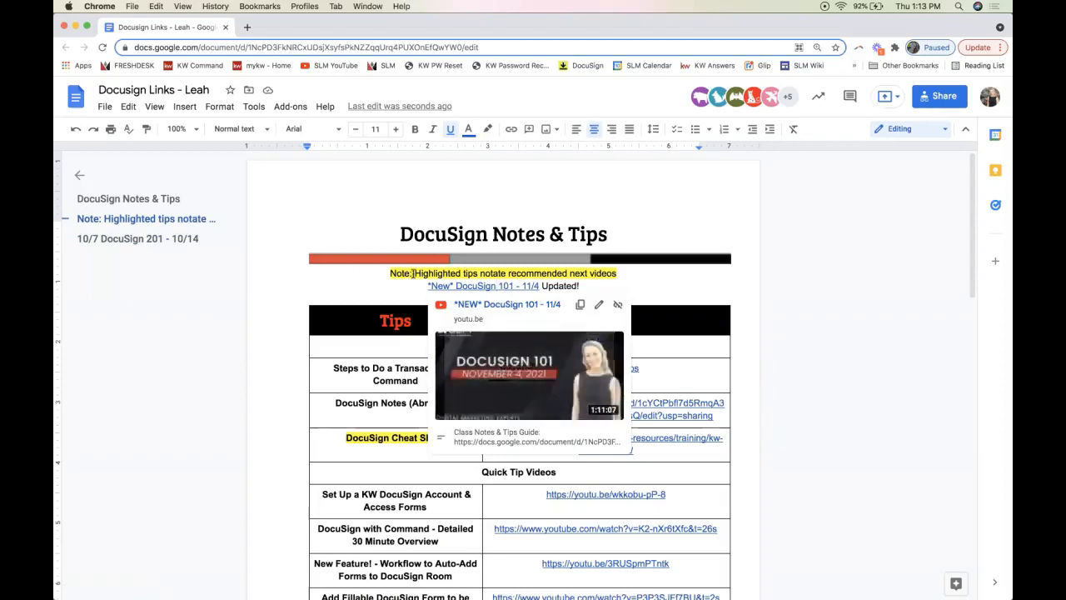
pyautogui.click(414, 274)
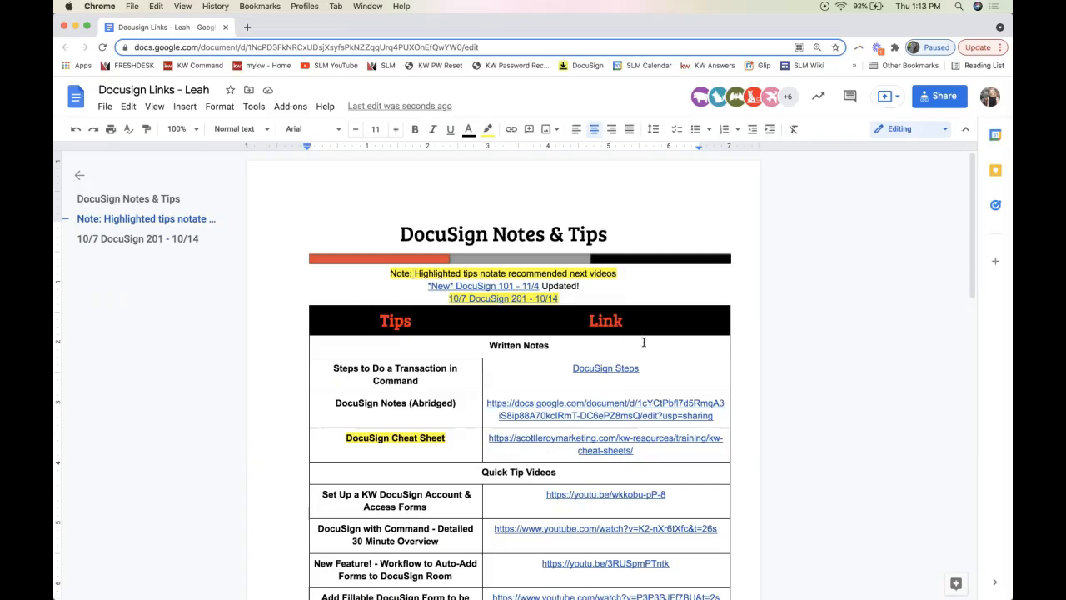
pyautogui.scroll(-3, 644, 341)
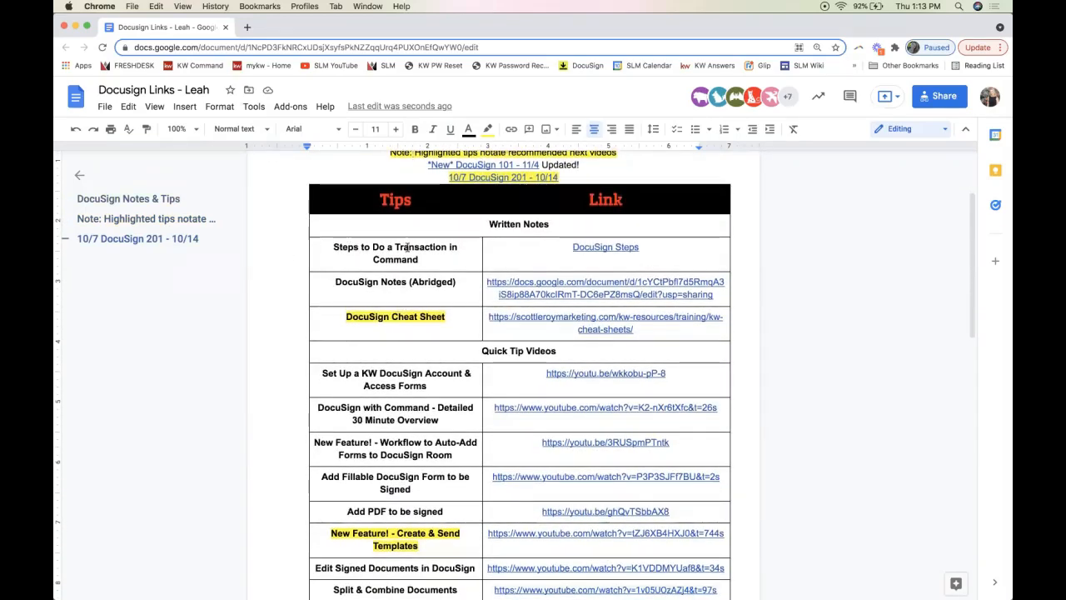
pyautogui.click(601, 248)
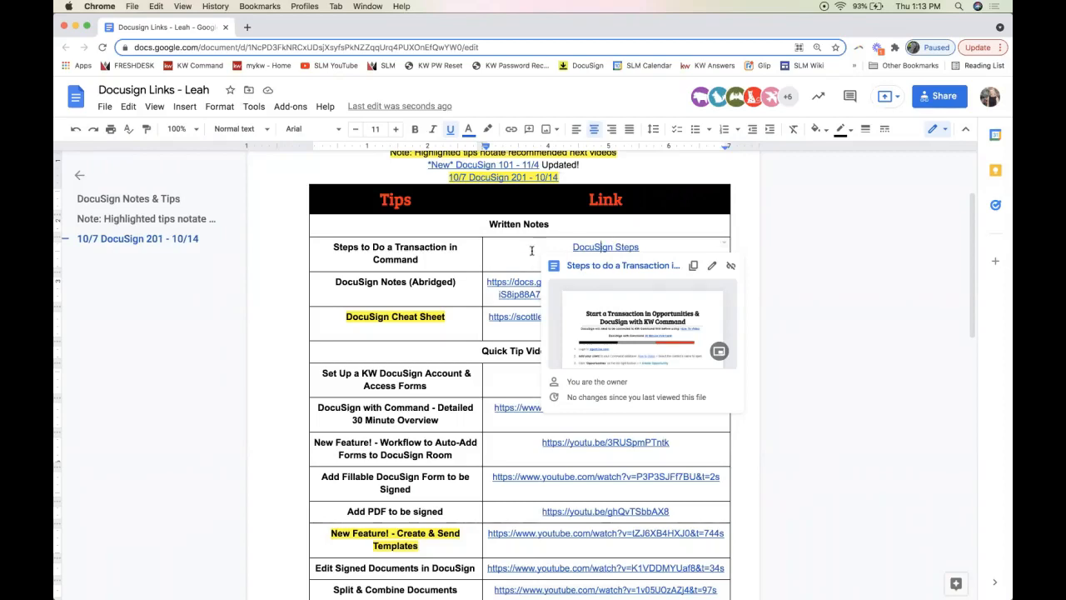
pyautogui.scroll(1, 529, 222)
pyautogui.click(488, 190)
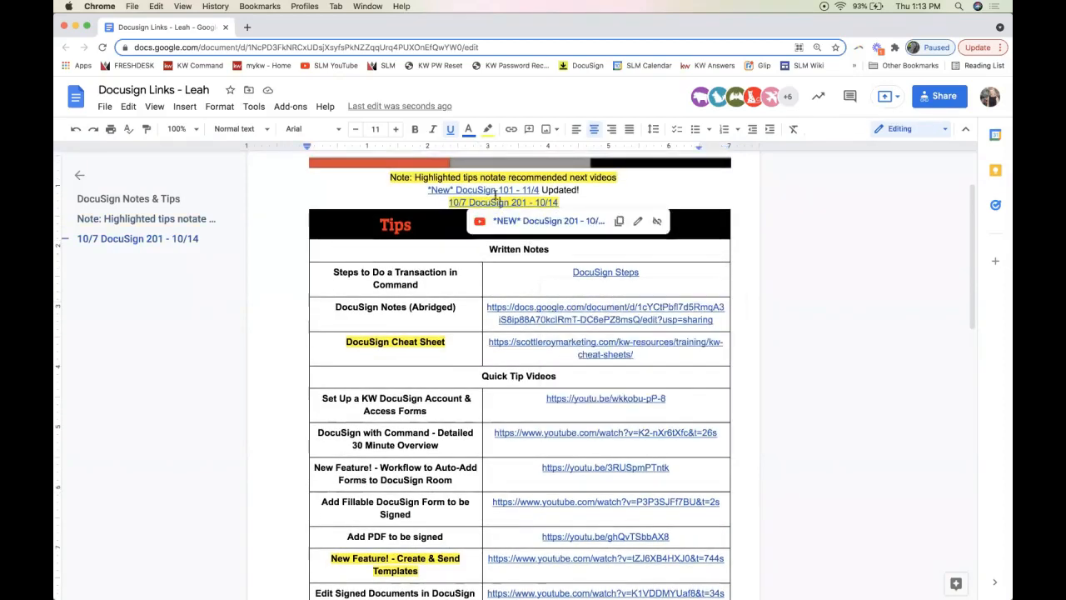
pyautogui.click(488, 190)
pyautogui.click(328, 351)
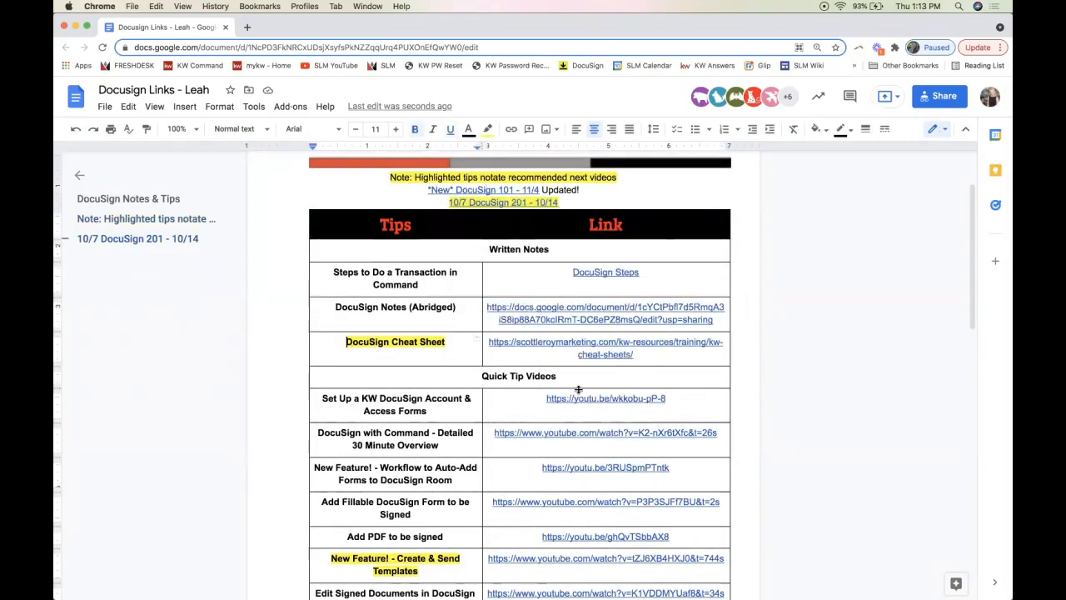
# Select the Quick Tip Videos heading cell, scroll the doc, then move it onto another display
pyautogui.scroll(-2, 579, 389)
pyautogui.scroll(-1, 579, 389)
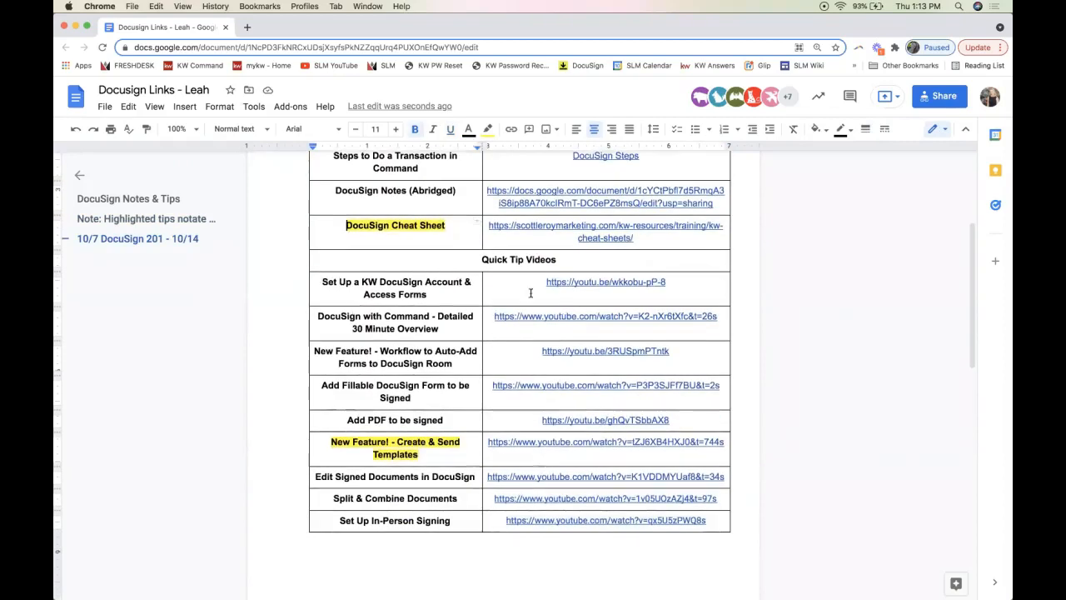
pyautogui.tripleClick(530, 261)
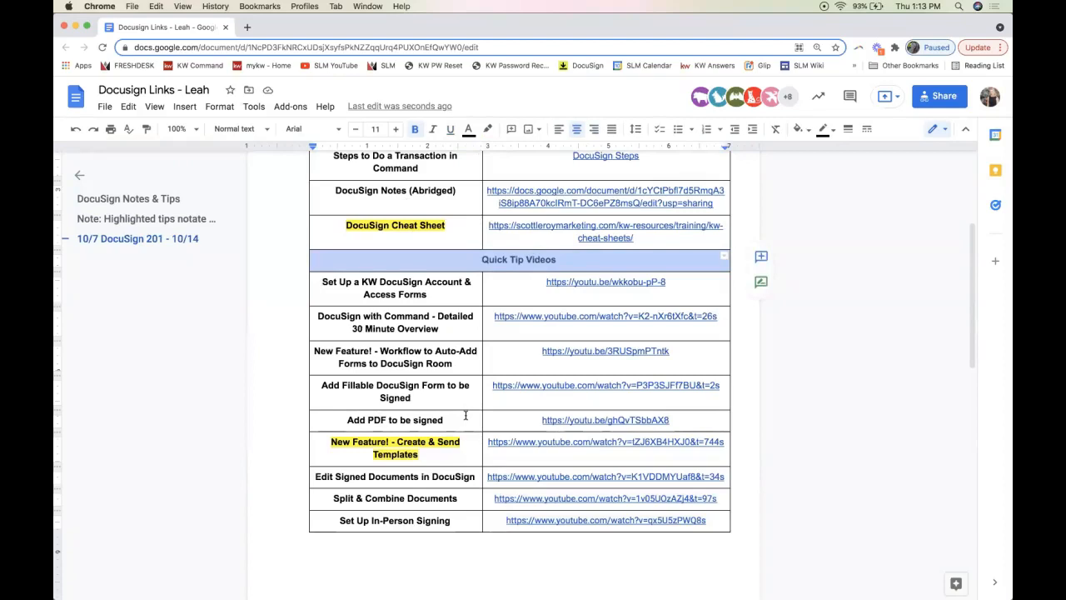
pyautogui.scroll(-2, 465, 415)
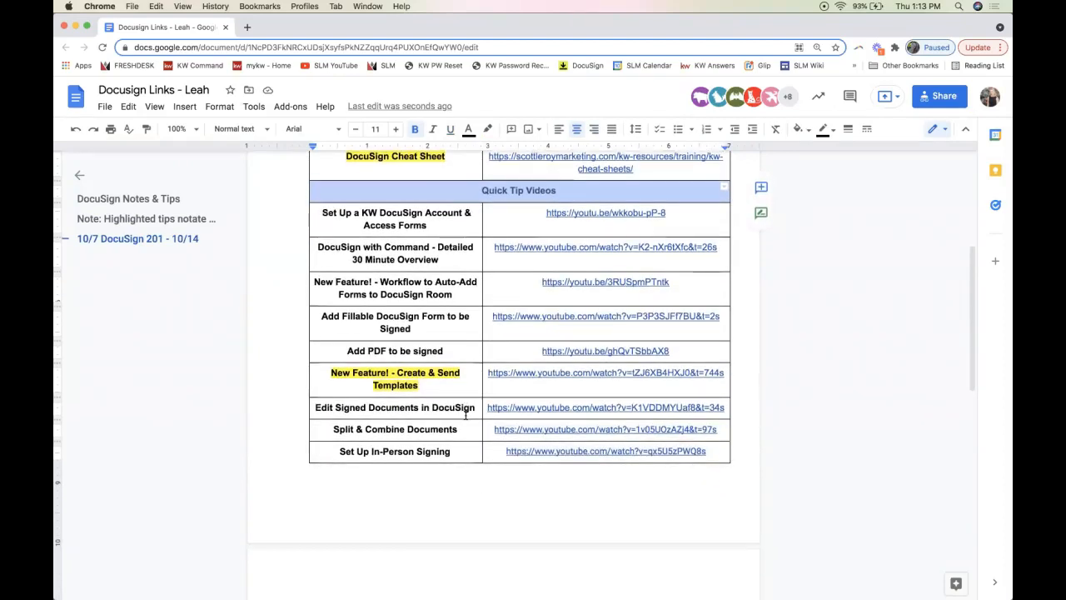
pyautogui.scroll(-1, 467, 415)
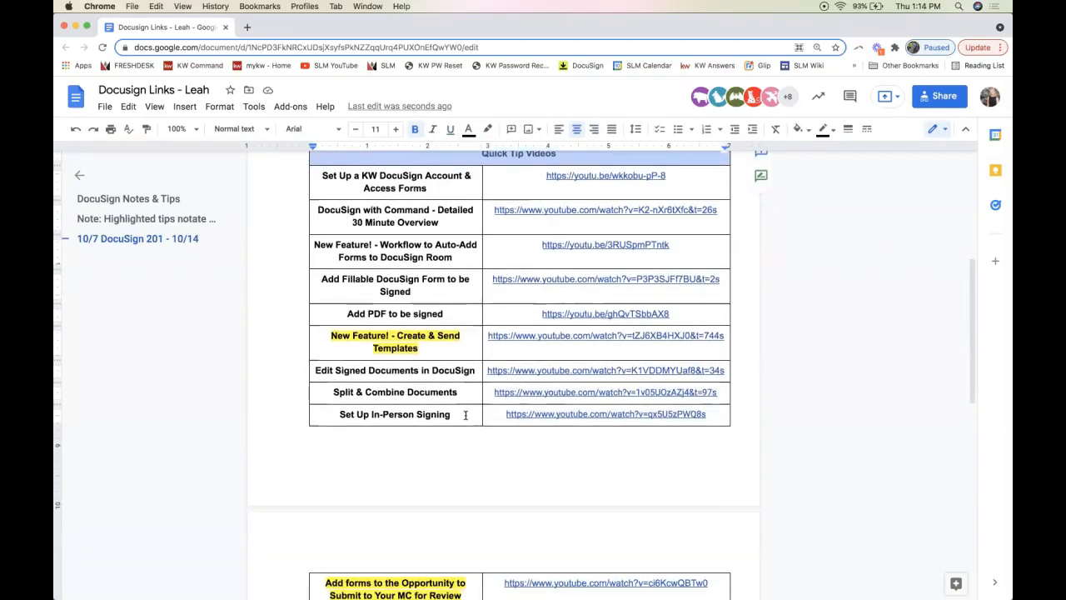
pyautogui.scroll(-3, 466, 414)
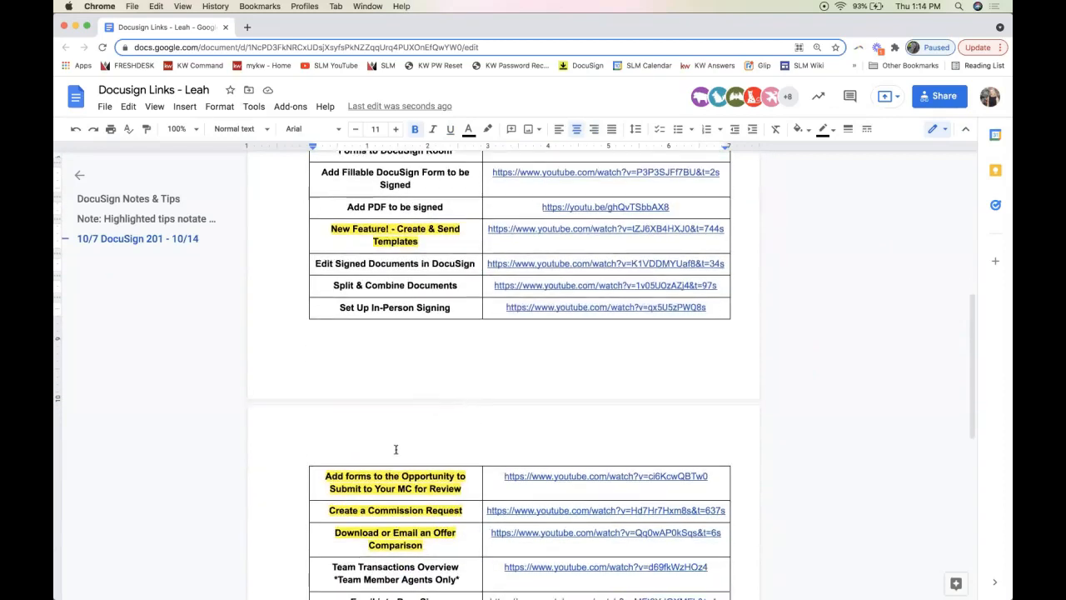
pyautogui.scroll(-3, 395, 445)
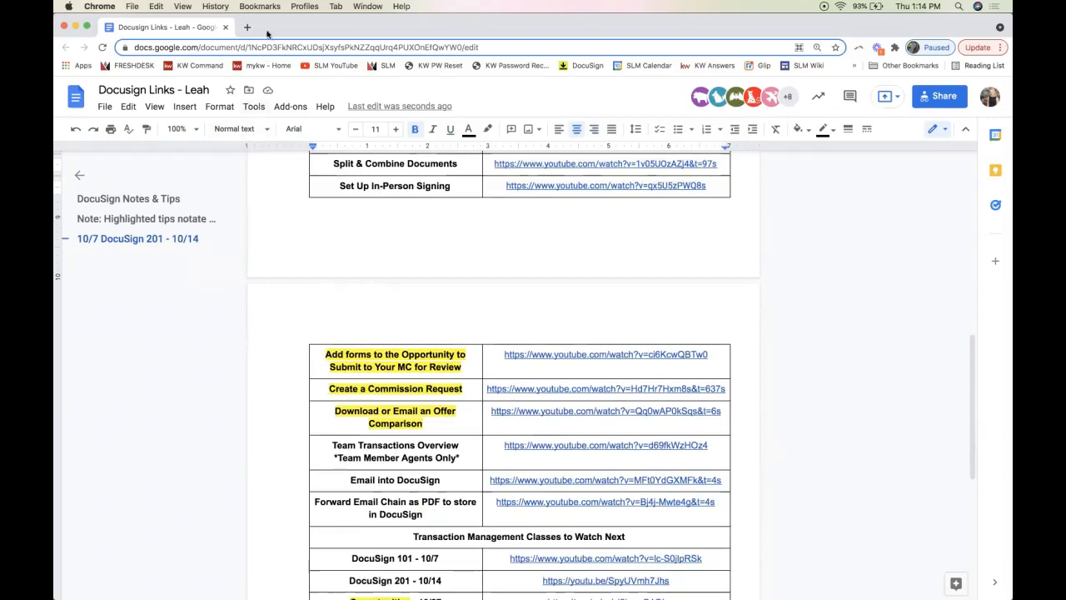
pyautogui.moveTo(268, 39); pyautogui.dragTo(448, 56)
pyautogui.moveTo(338, 48); pyautogui.dragTo(1012, 50)
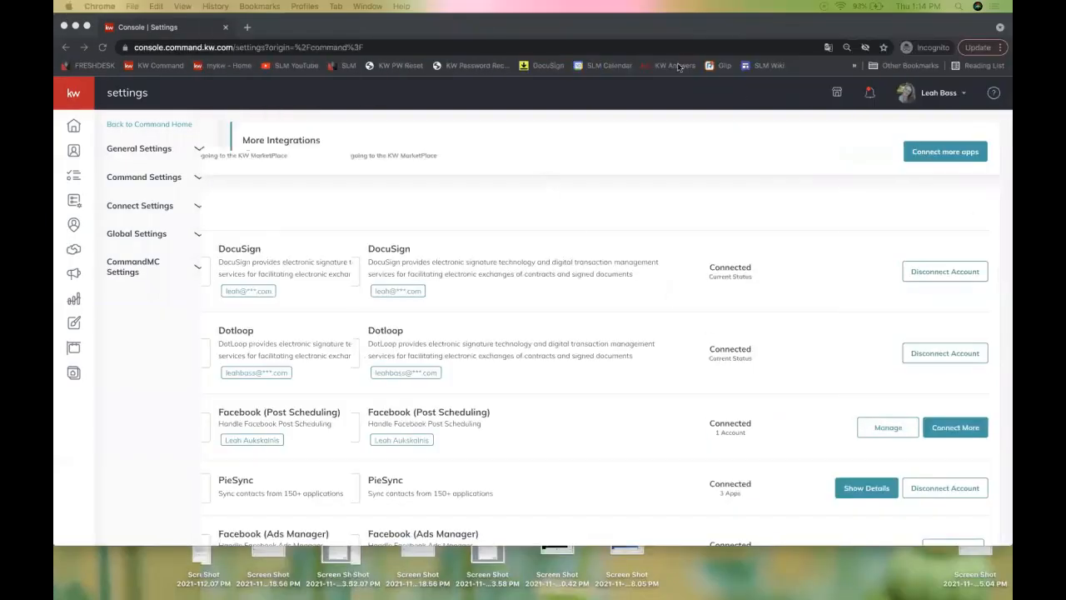
# Switch to KW Command's Contacts list, then bring the DocuSign Notes & Tips doc back
pyautogui.click(759, 38)
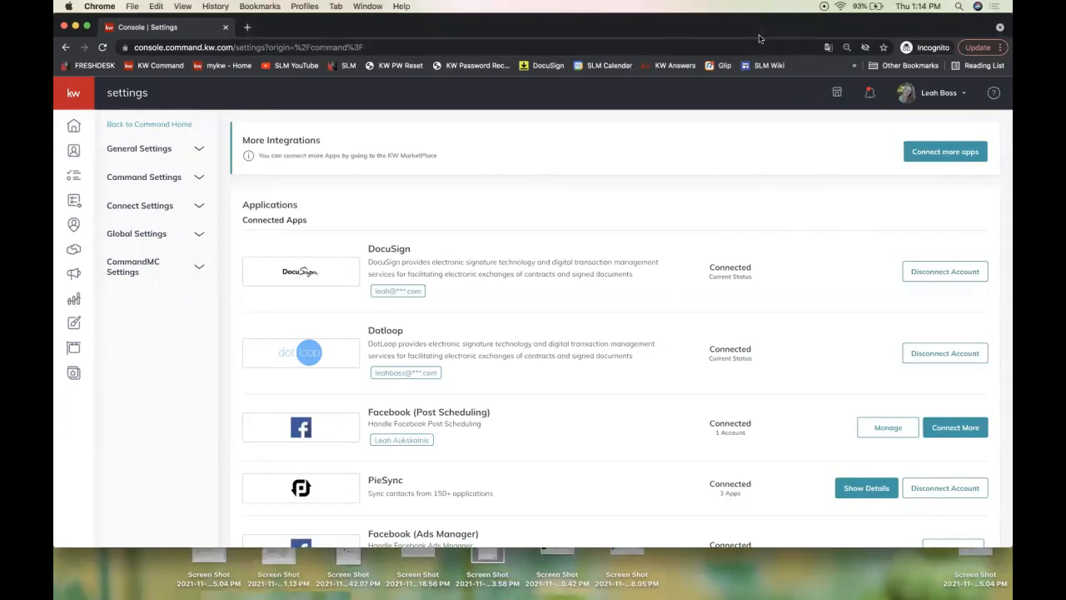
pyautogui.click(74, 152)
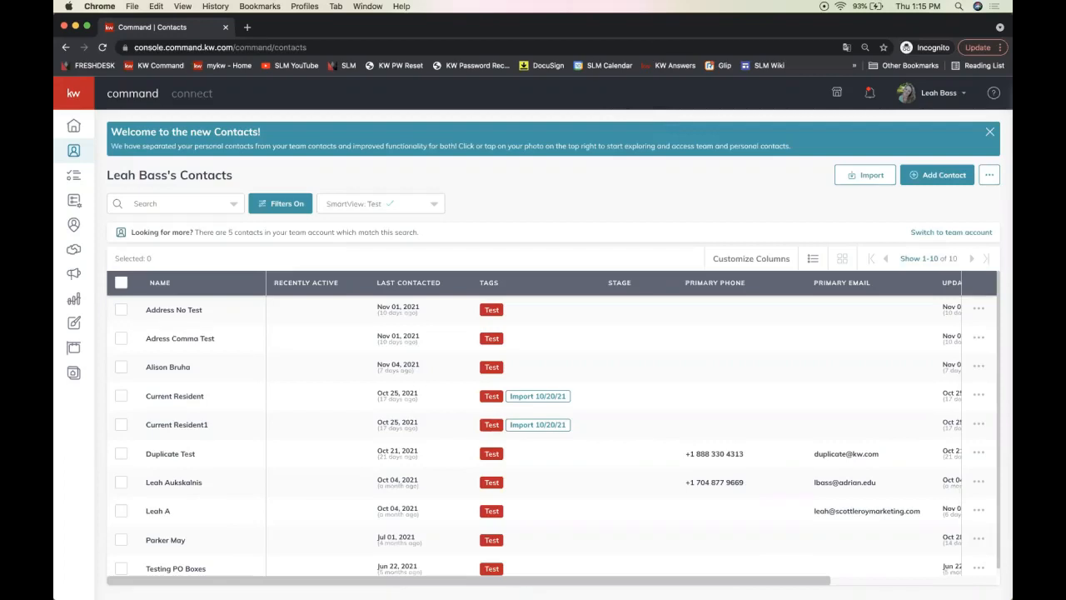
pyautogui.moveTo(1012, 78); pyautogui.dragTo(469, 81)
# Open the 'Steps to do a Transaction in Command' guide and copy its share link
pyautogui.scroll(10, 479, 285)
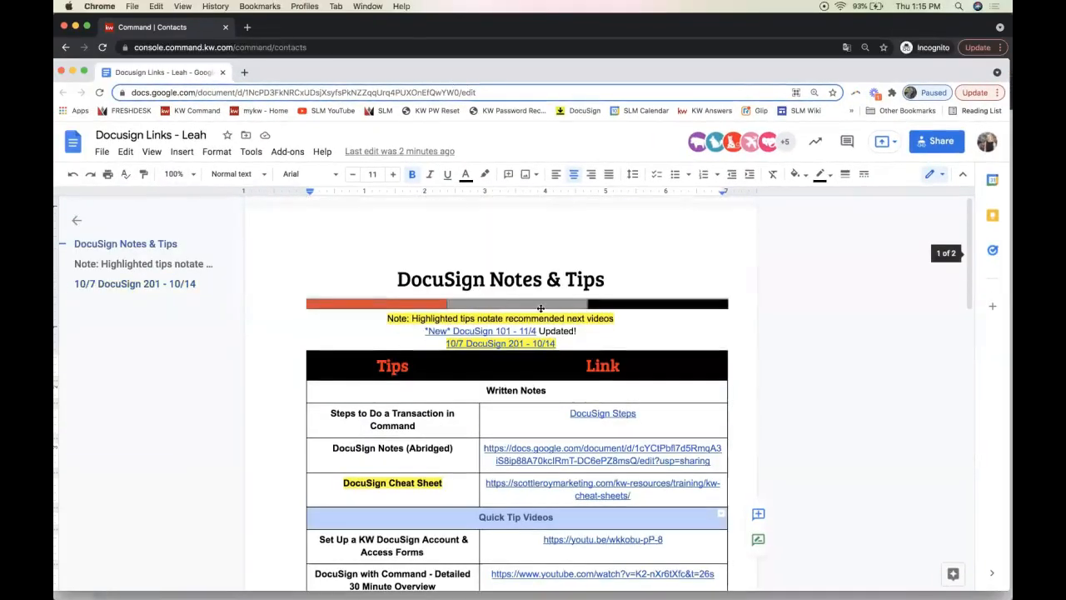
pyautogui.click(596, 415)
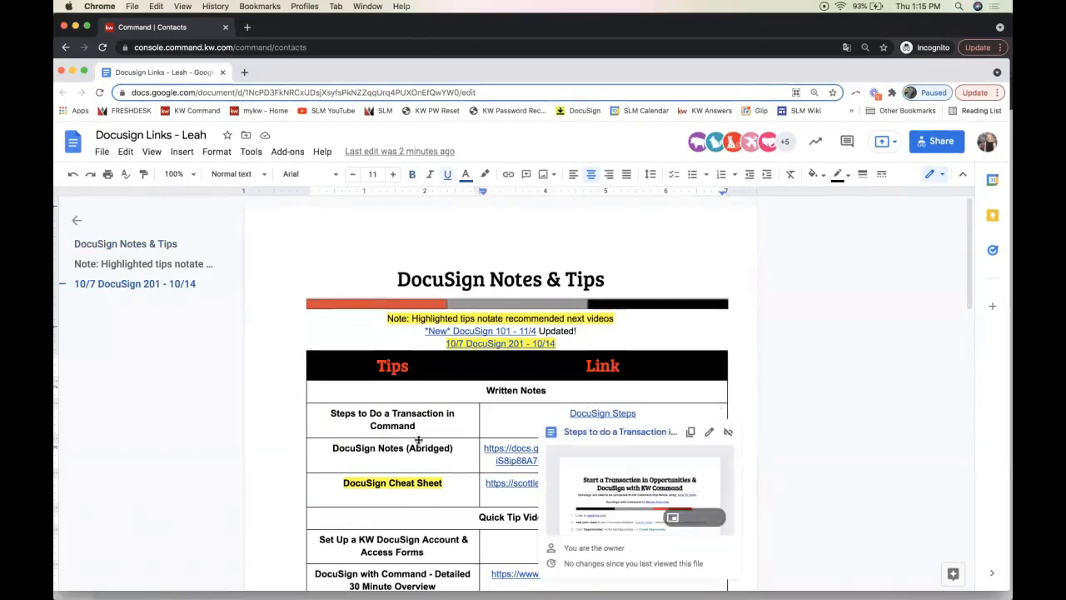
pyautogui.click(602, 432)
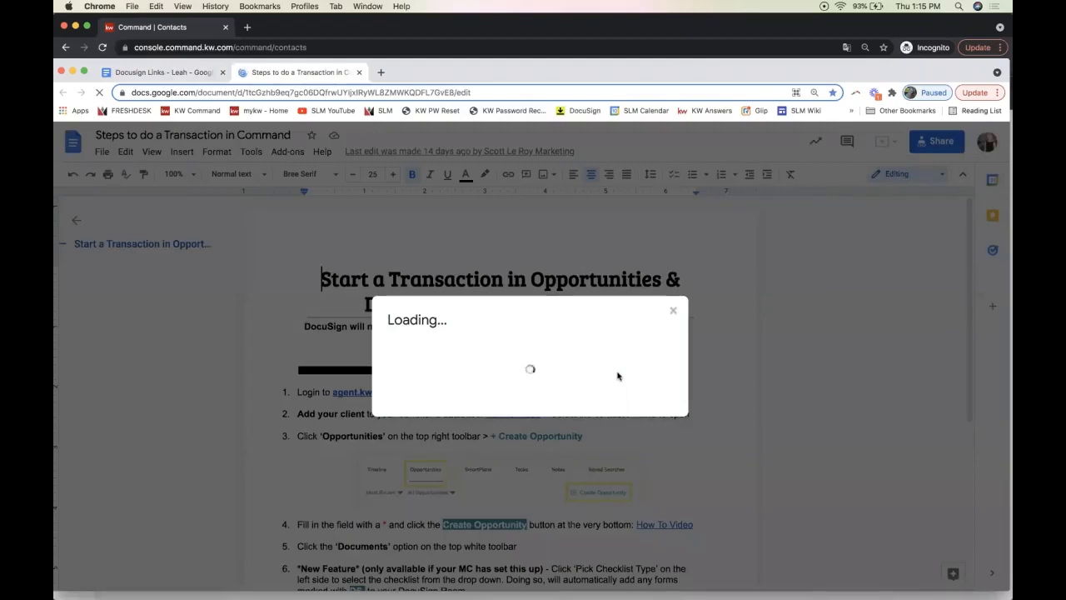
pyautogui.click(691, 467)
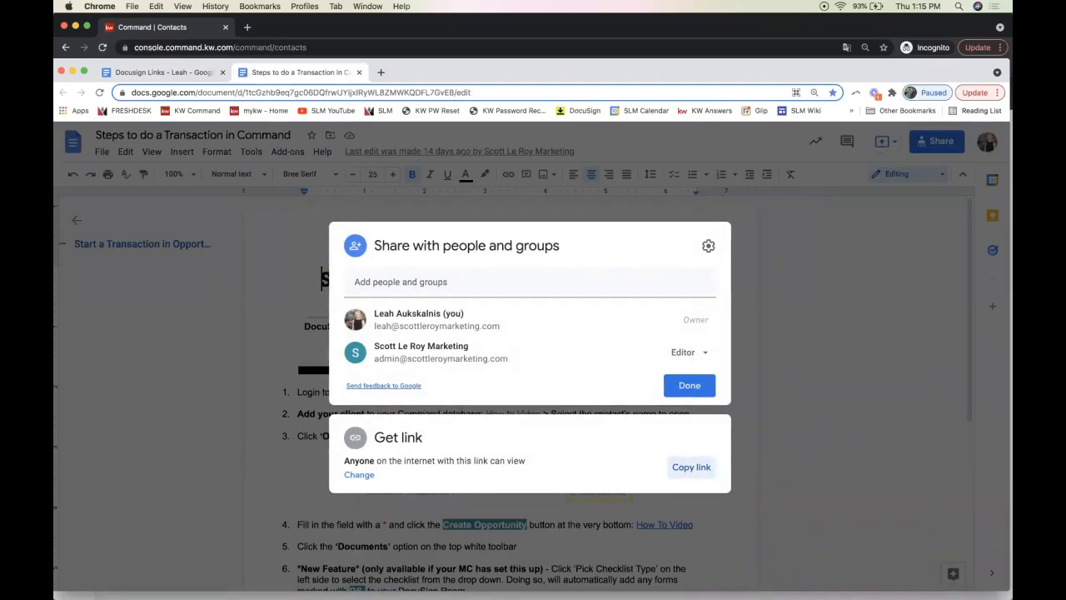
pyautogui.click(196, 72)
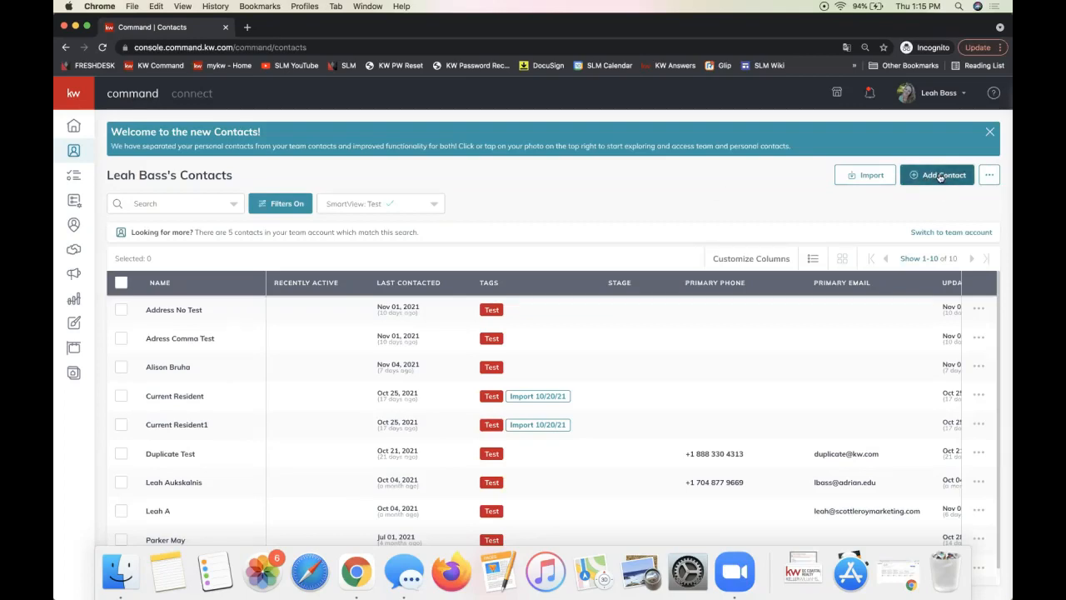
# Create a contact with the client's full name and primary e-mail address
pyautogui.click(150, 203)
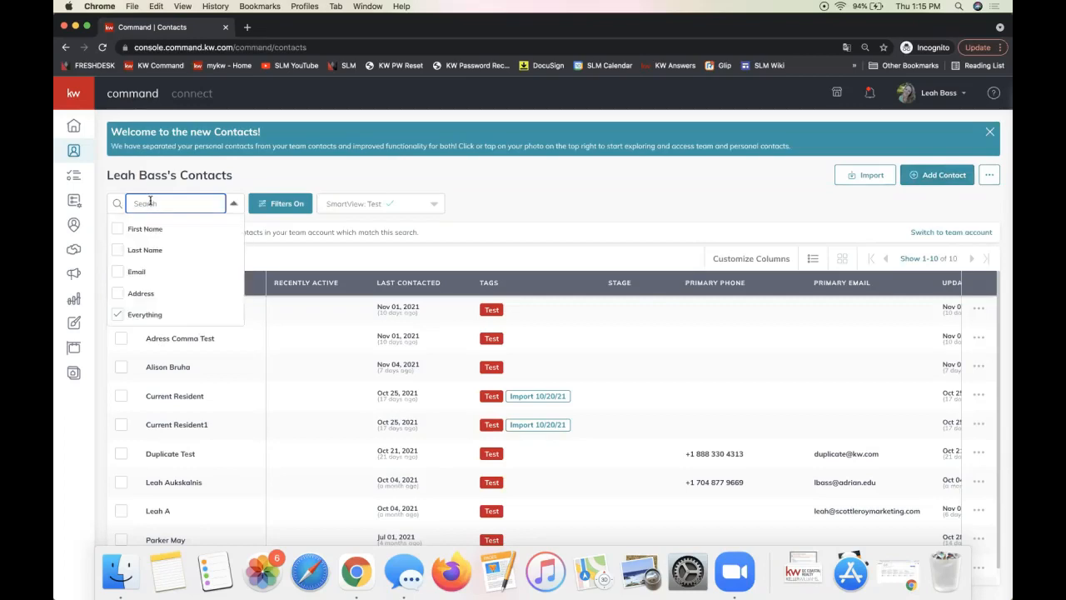
pyautogui.click(935, 177)
pyautogui.write('Ted Lasso')
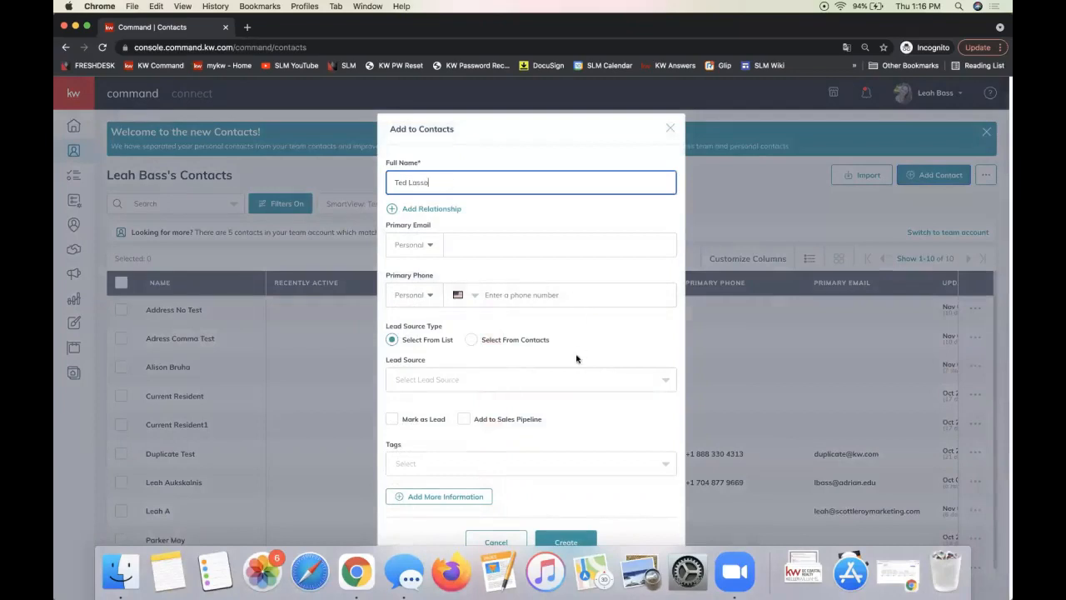
pyautogui.click(518, 288)
pyautogui.click(498, 243)
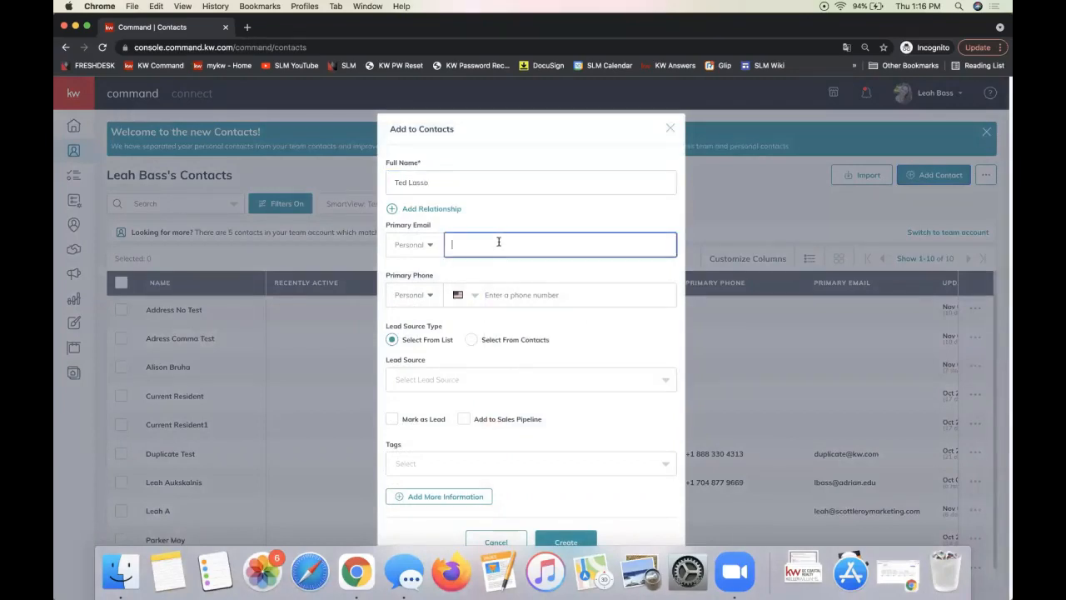
pyautogui.click(562, 542)
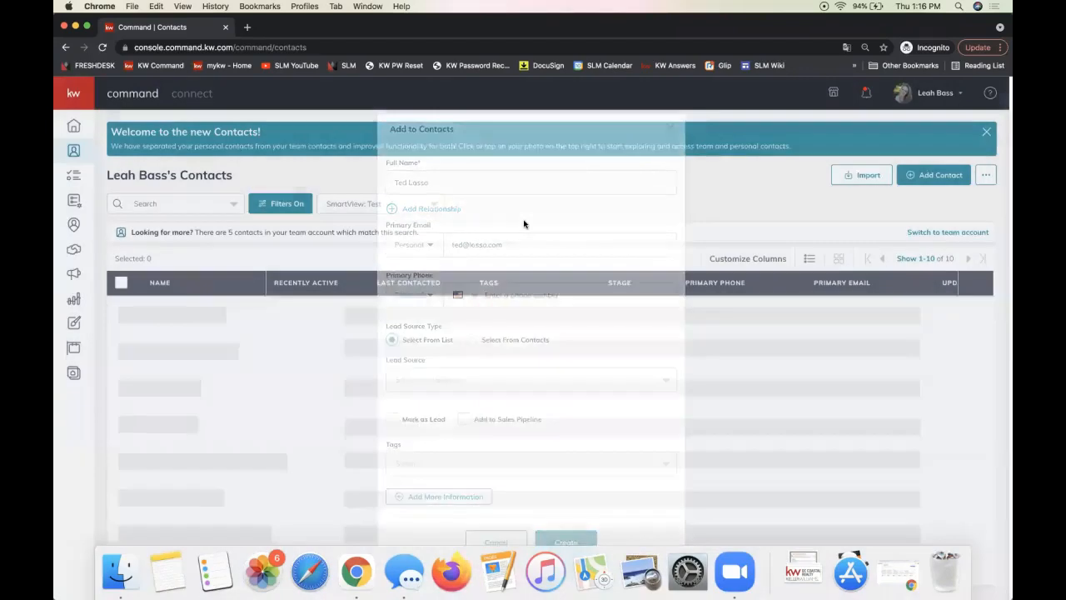
# Switch the contact SmartView from the test view to All Contacts
pyautogui.click(174, 206)
pyautogui.write('ted lasso')
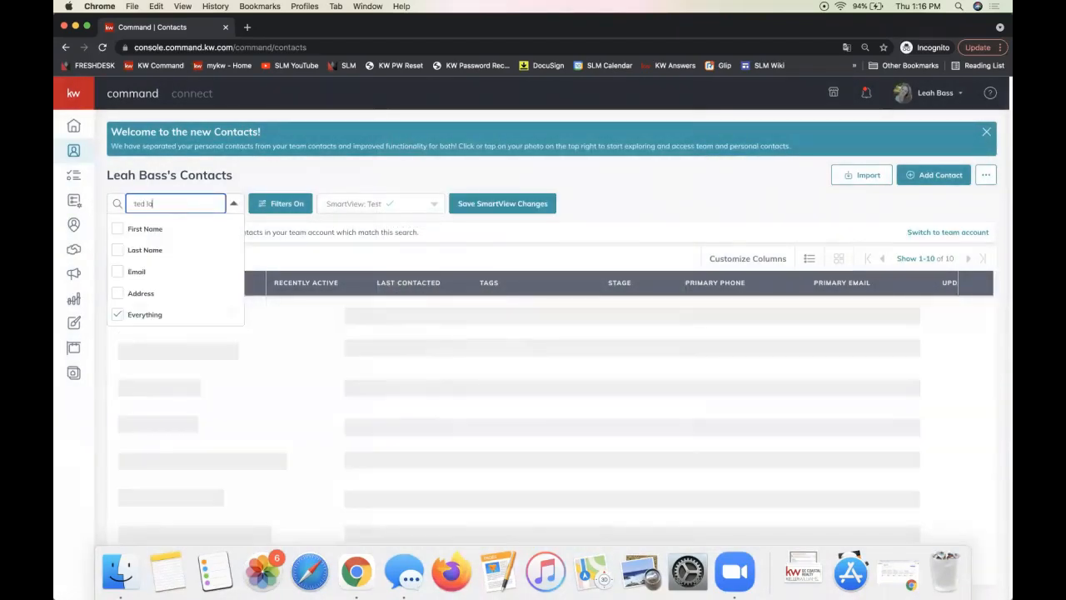
pyautogui.click(147, 203)
pyautogui.press('BackSpace')
pyautogui.press('BackSpace')
pyautogui.press('BackSpace')
pyautogui.press('BackSpace')
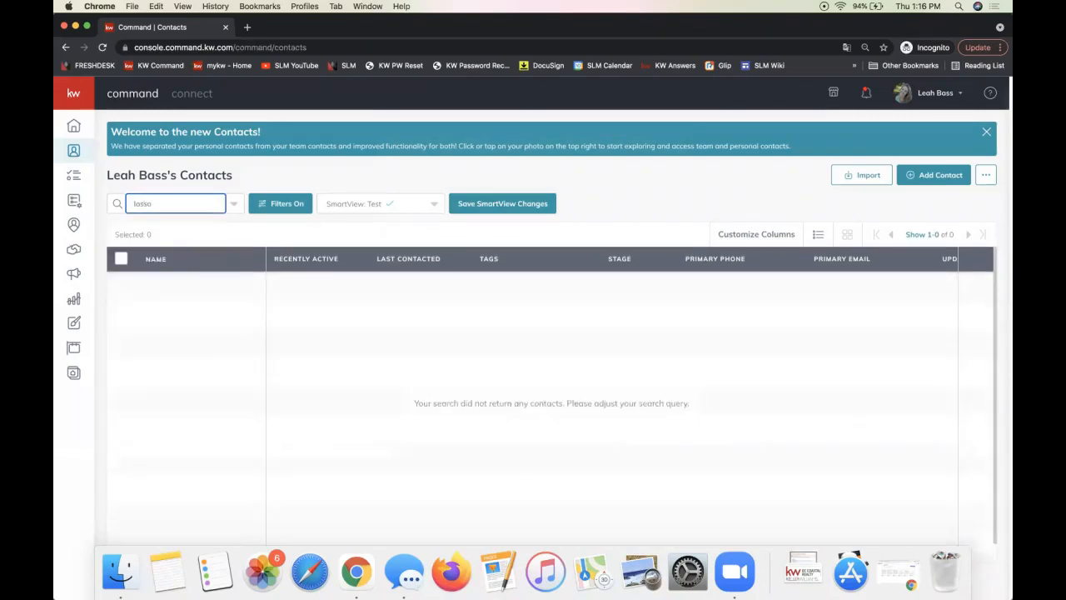
pyautogui.click(193, 202)
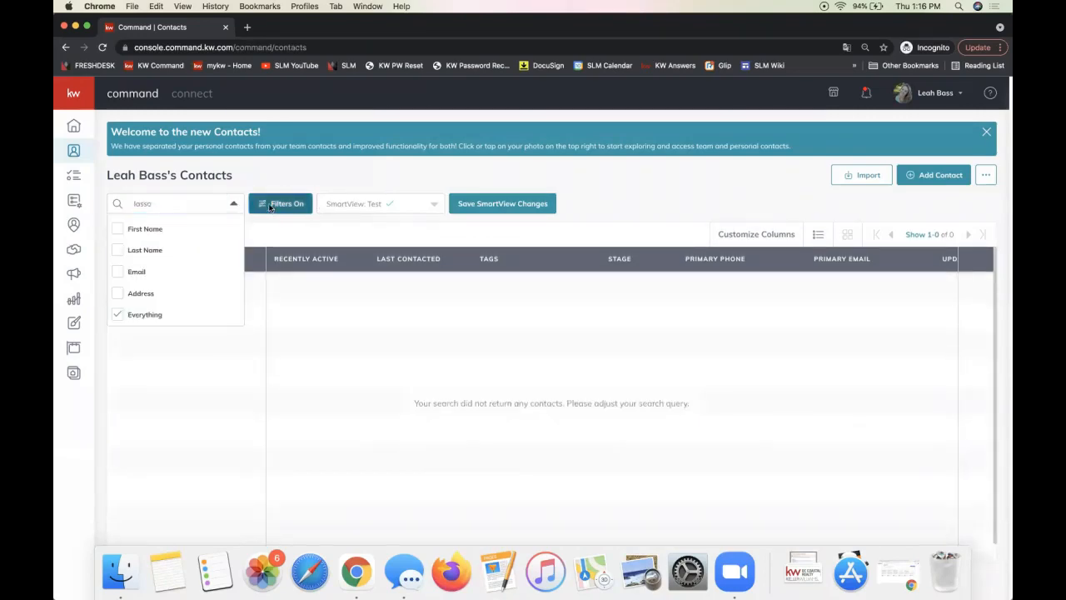
pyautogui.click(264, 204)
pyautogui.click(405, 206)
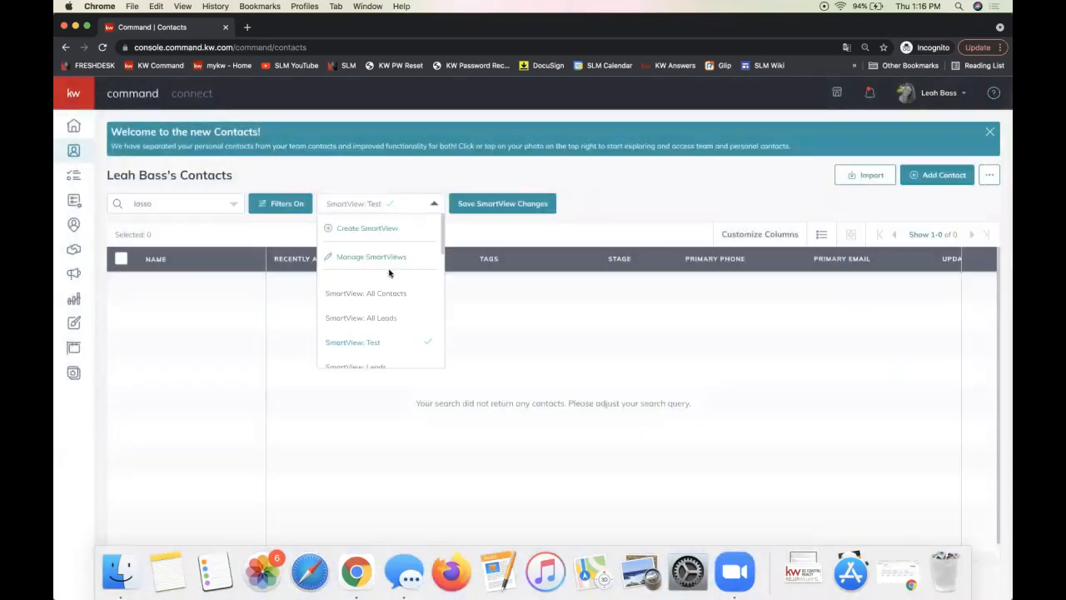
pyautogui.click(367, 295)
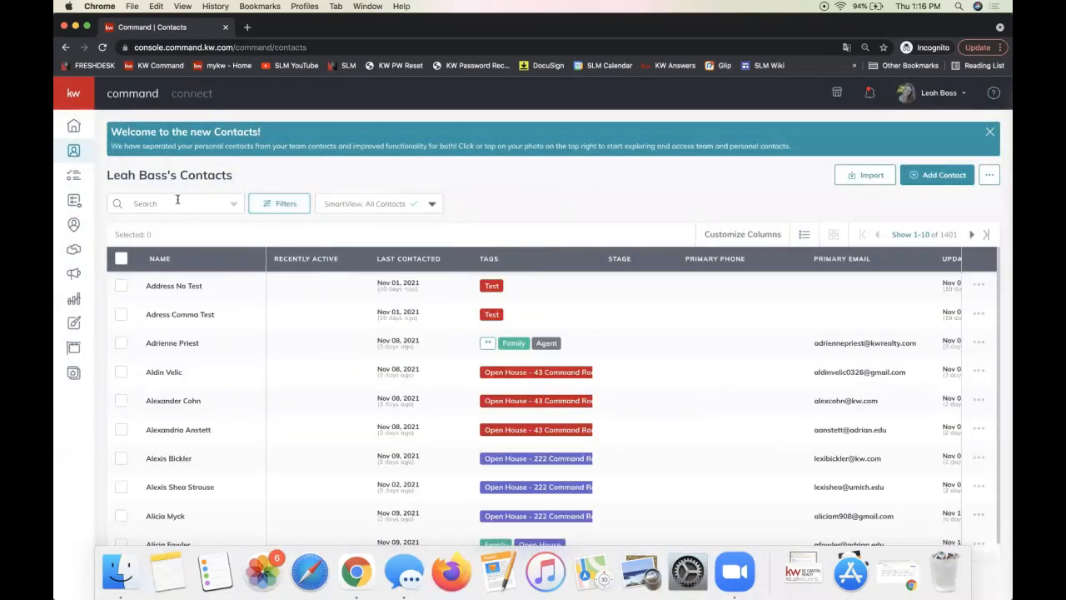
# Search the contacts by the client's last name and open the matching record
pyautogui.click(156, 202)
pyautogui.write('lasso')
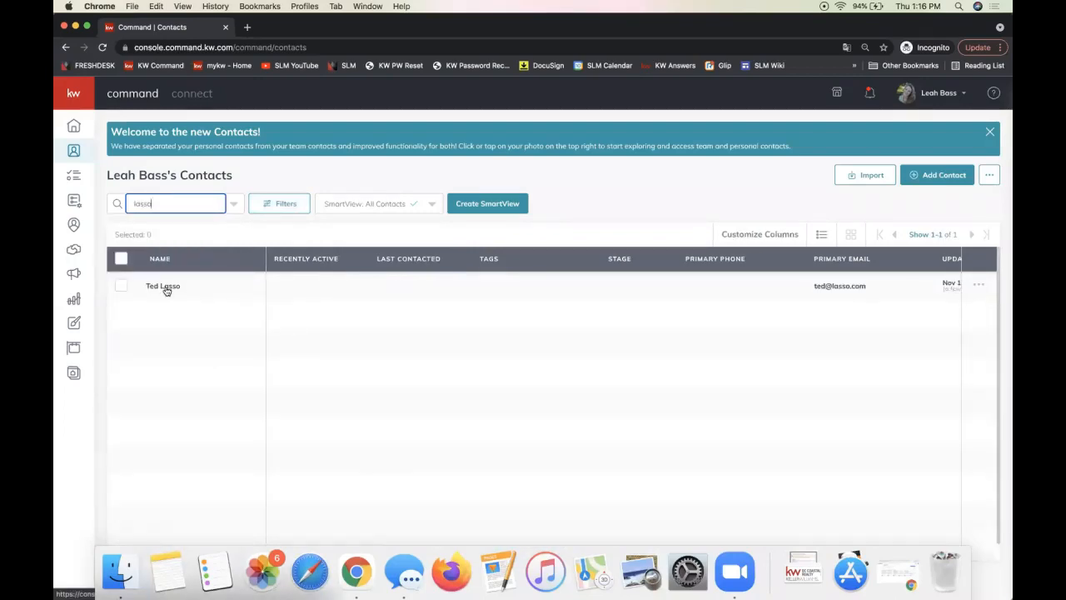
pyautogui.click(166, 288)
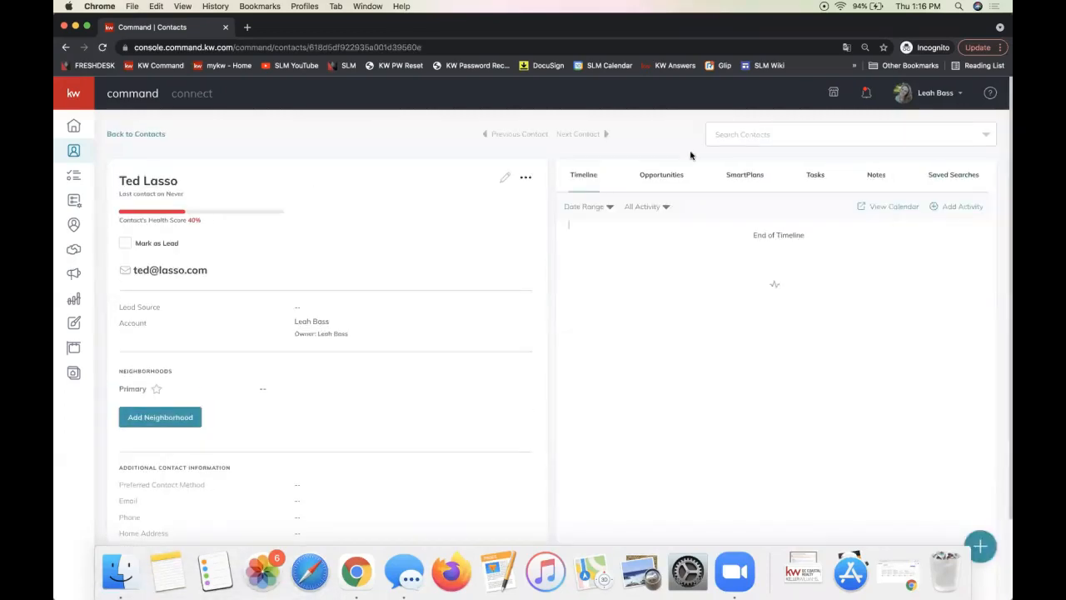
# Show the Opportunities tab on the client's contact page
pyautogui.click(659, 179)
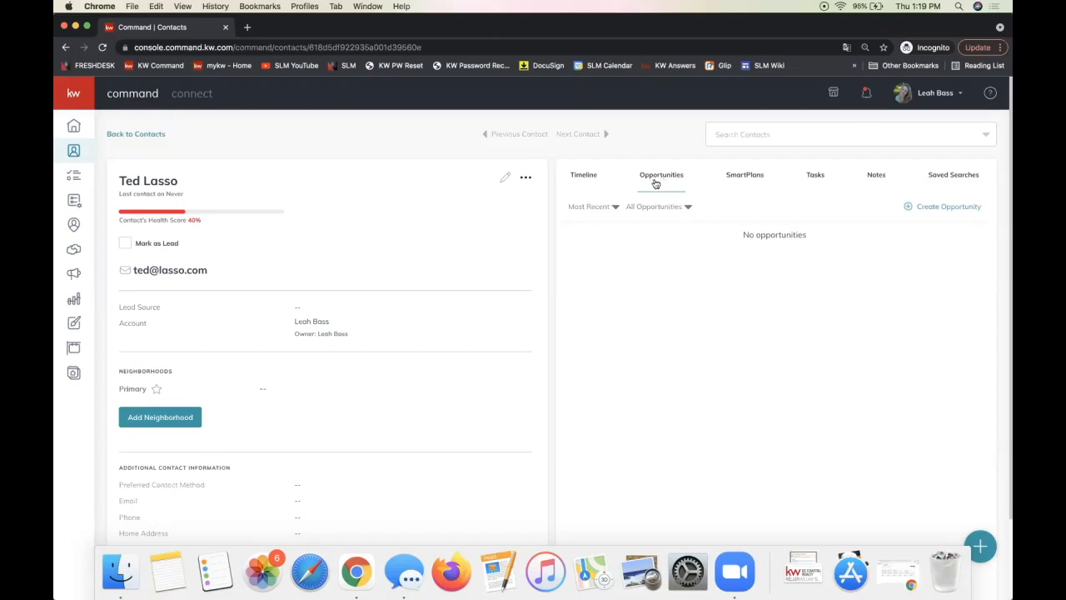
# Start a new opportunity for the contact with Opportunity Type set to Listing
pyautogui.click(941, 208)
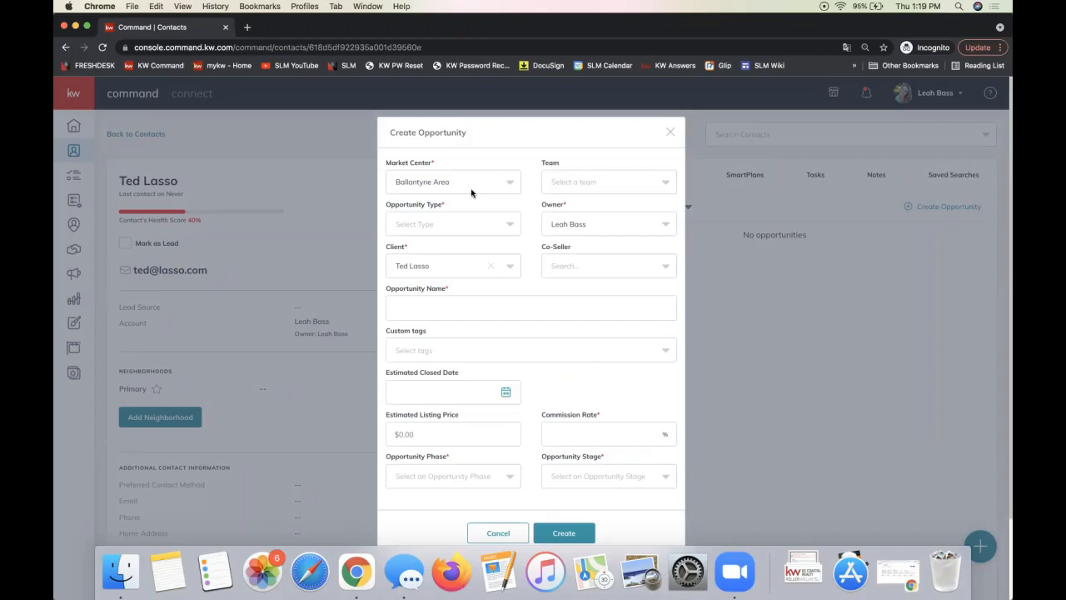
pyautogui.tripleClick(398, 208)
pyautogui.click(426, 226)
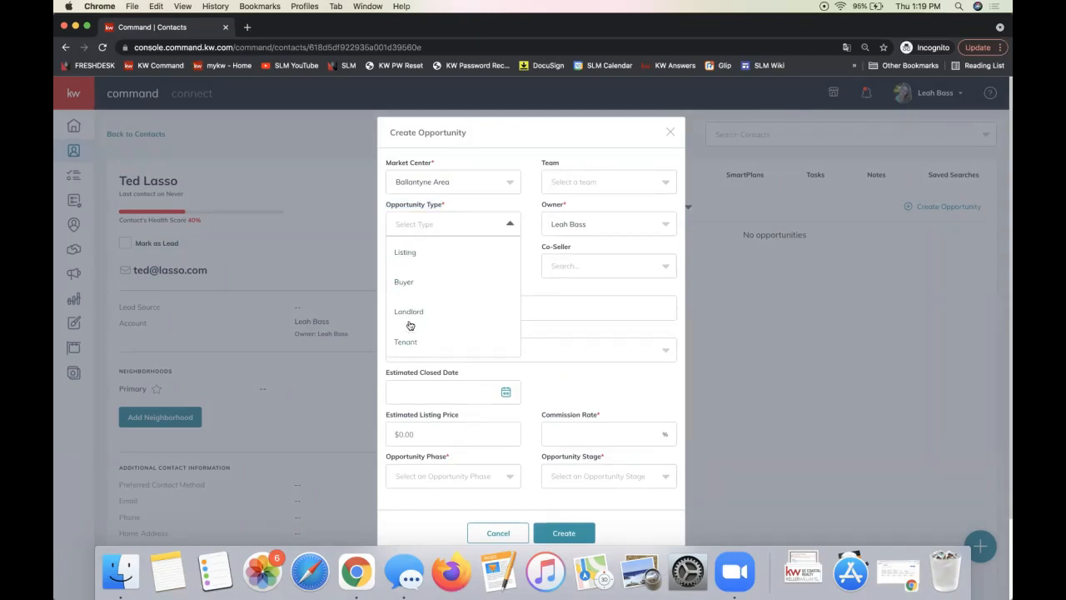
pyautogui.click(415, 254)
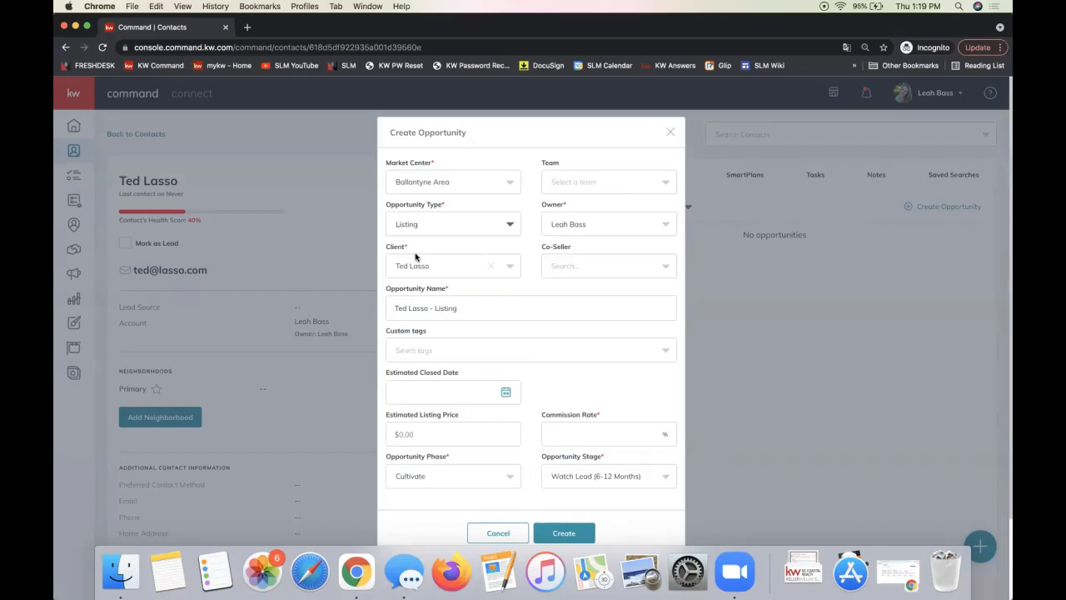
pyautogui.tripleClick(409, 205)
pyautogui.doubleClick(395, 248)
# Search for and pick the first matching agent as the Co-Seller
pyautogui.click(563, 265)
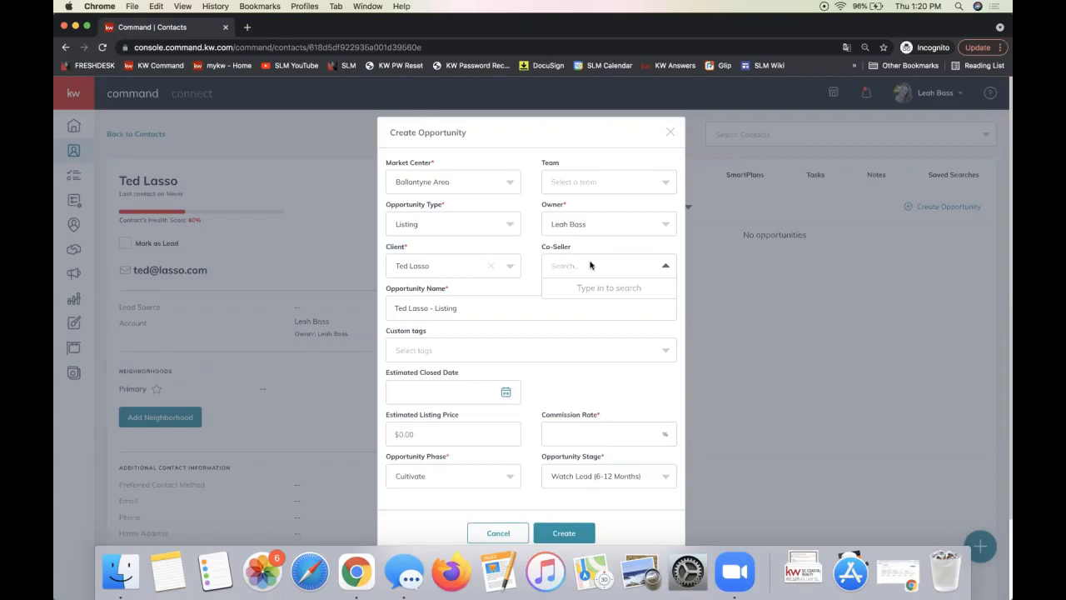
pyautogui.write('harry')
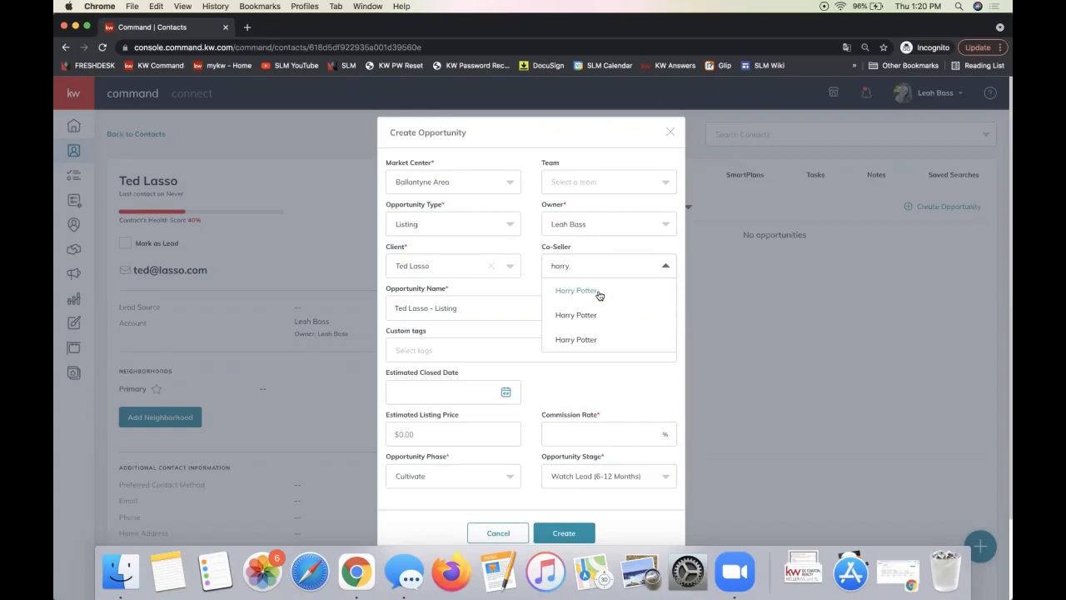
pyautogui.click(599, 293)
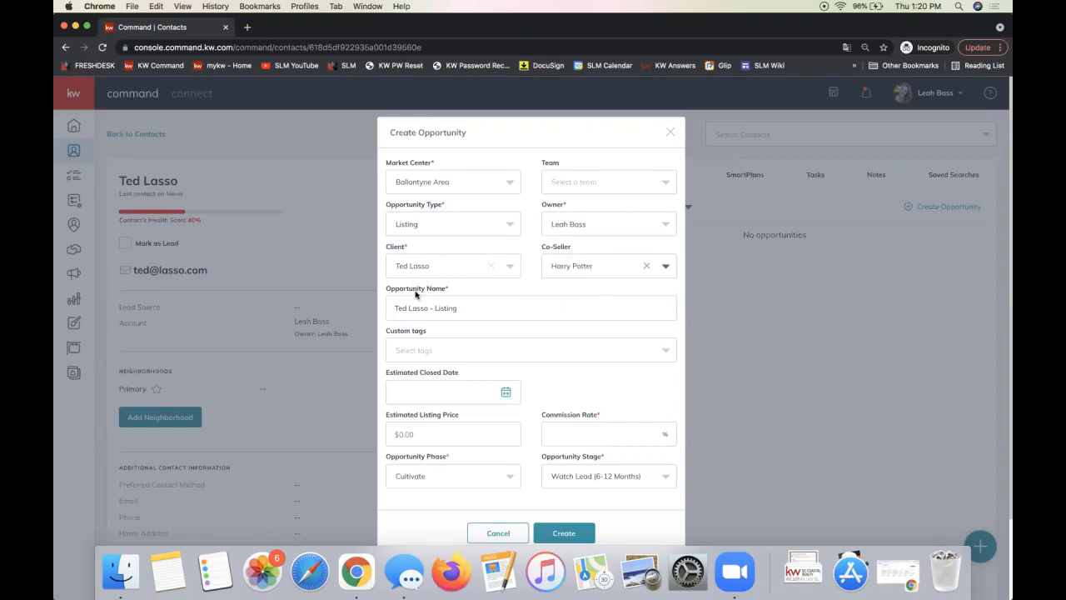
pyautogui.click(541, 287)
pyautogui.click(509, 267)
pyautogui.click(536, 287)
# Set the Commission Rate to 3% and save the Listing opportunity
pyautogui.click(574, 437)
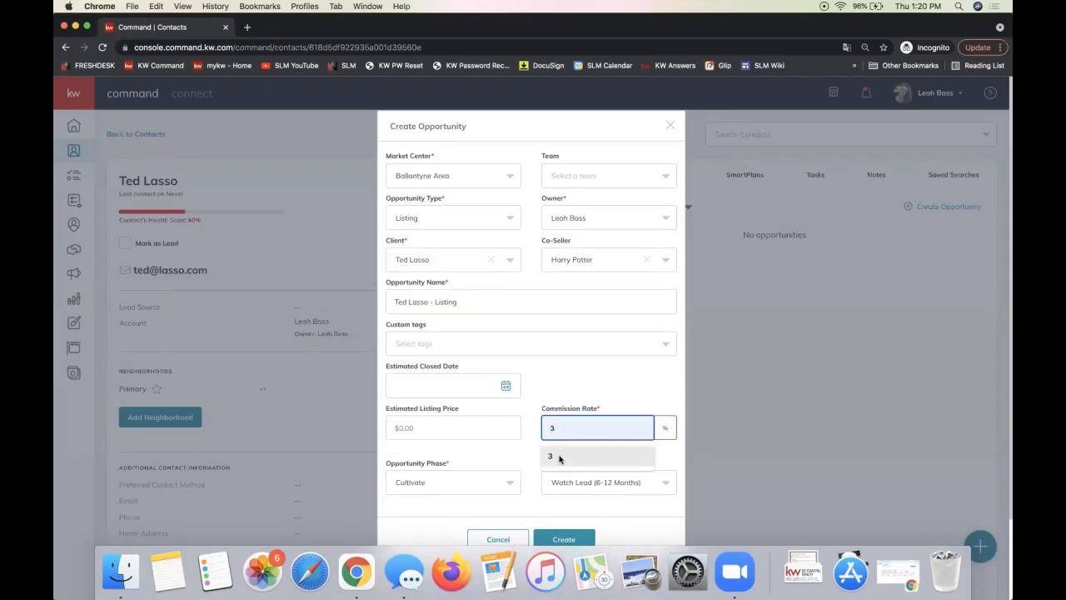
pyautogui.click(560, 457)
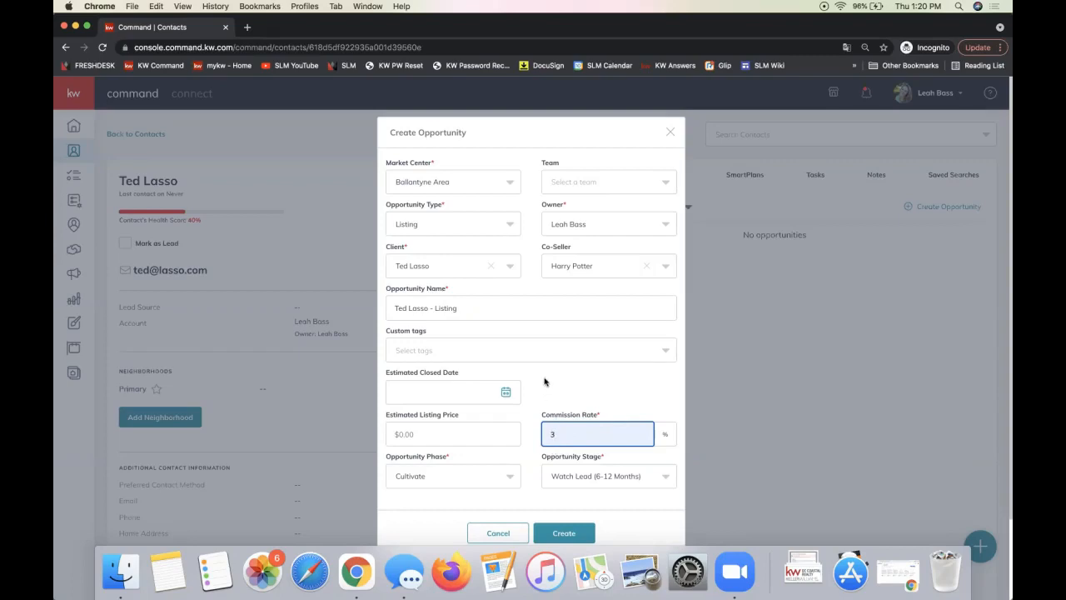
pyautogui.tripleClick(417, 208)
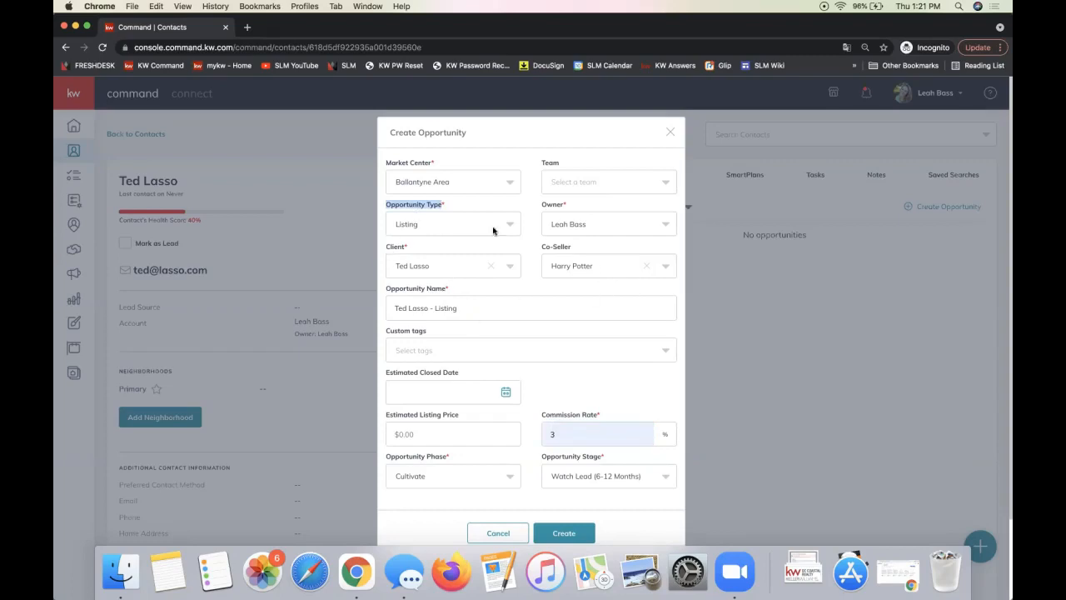
pyautogui.click(586, 533)
# Save the Listing opportunity (Watch Lead, Cultivate, 3.00% commission) and start another opportunity
pyautogui.click(561, 538)
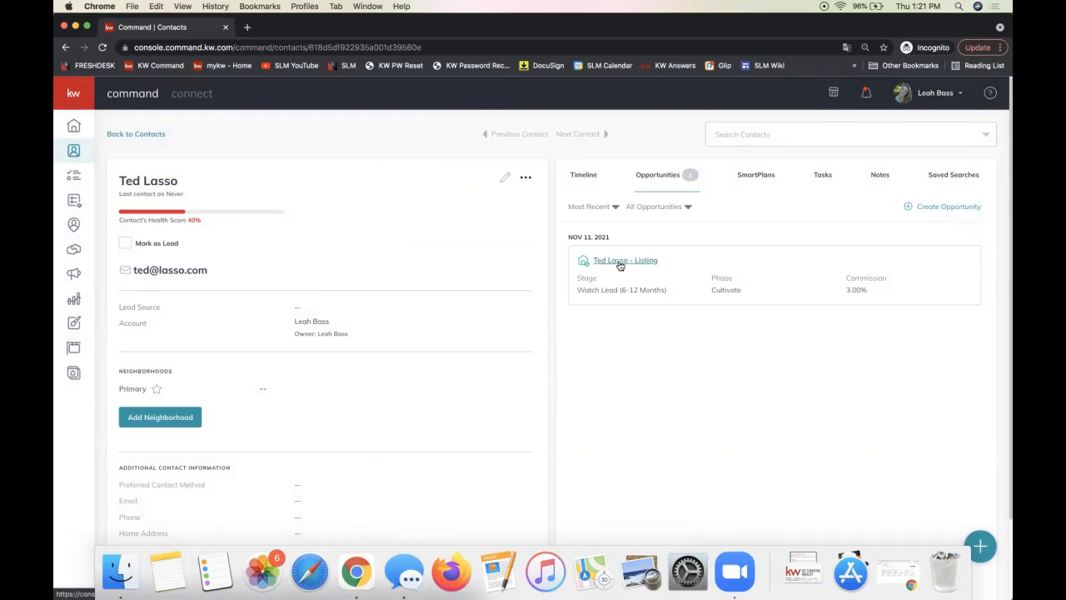
pyautogui.click(947, 210)
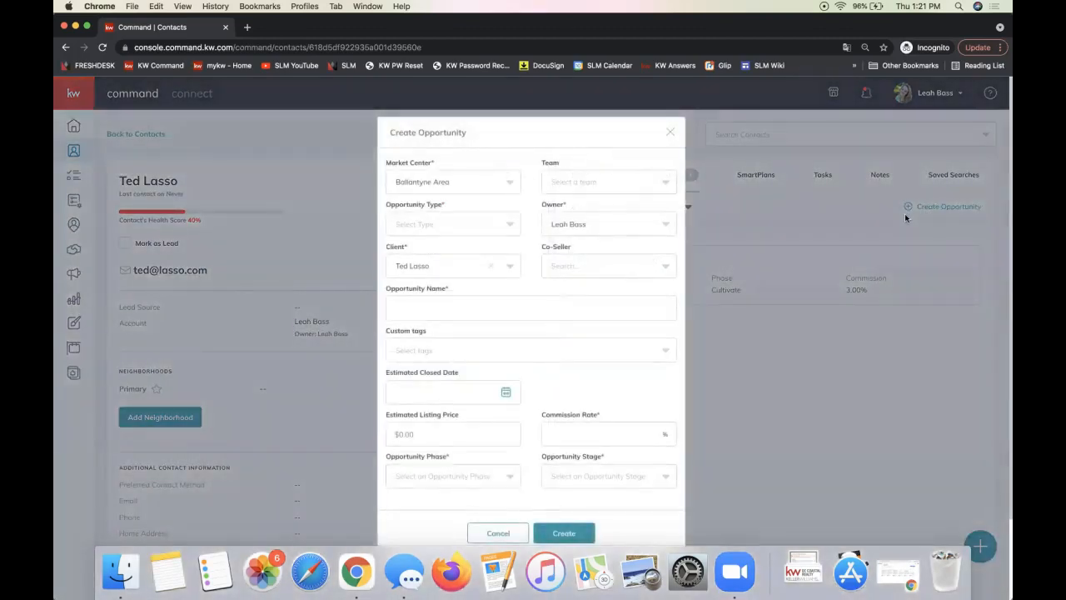
# Begin a new Landlord opportunity and start entering its commission amount
pyautogui.click(670, 132)
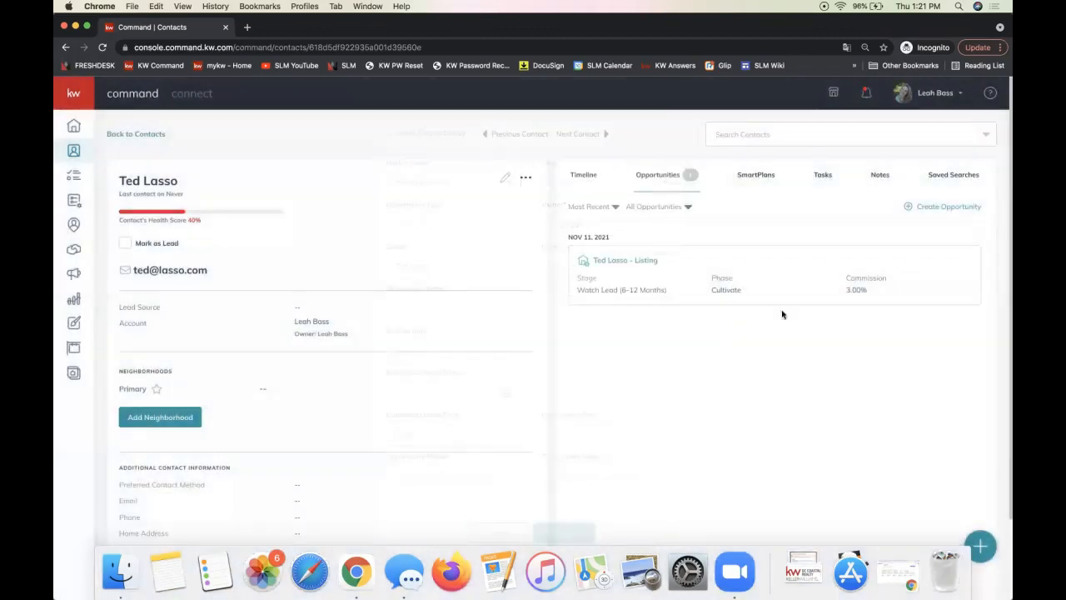
pyautogui.moveTo(845, 288); pyautogui.dragTo(868, 290)
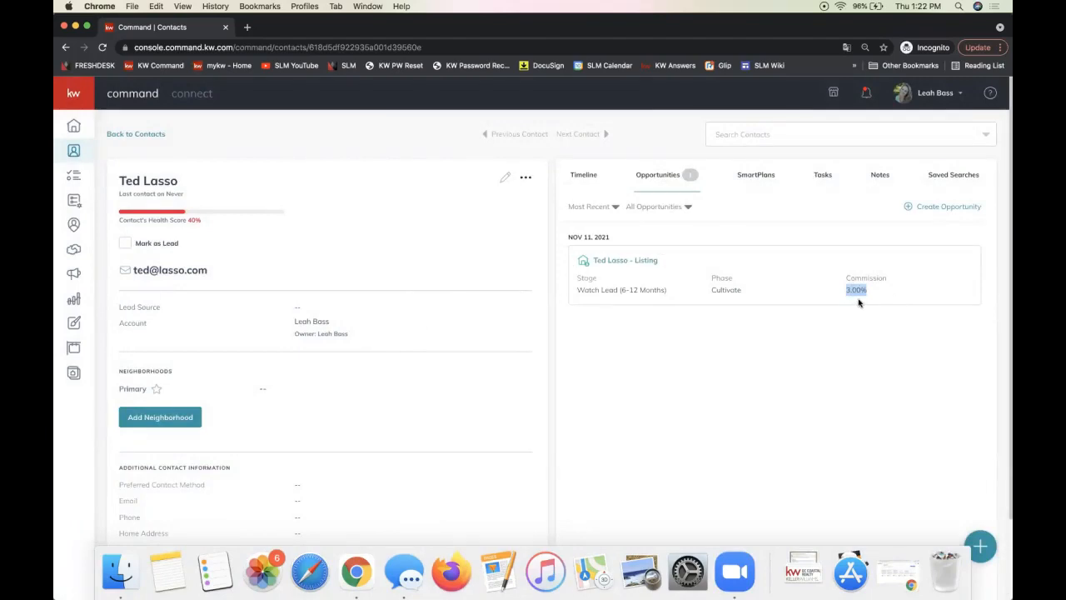
pyautogui.click(945, 207)
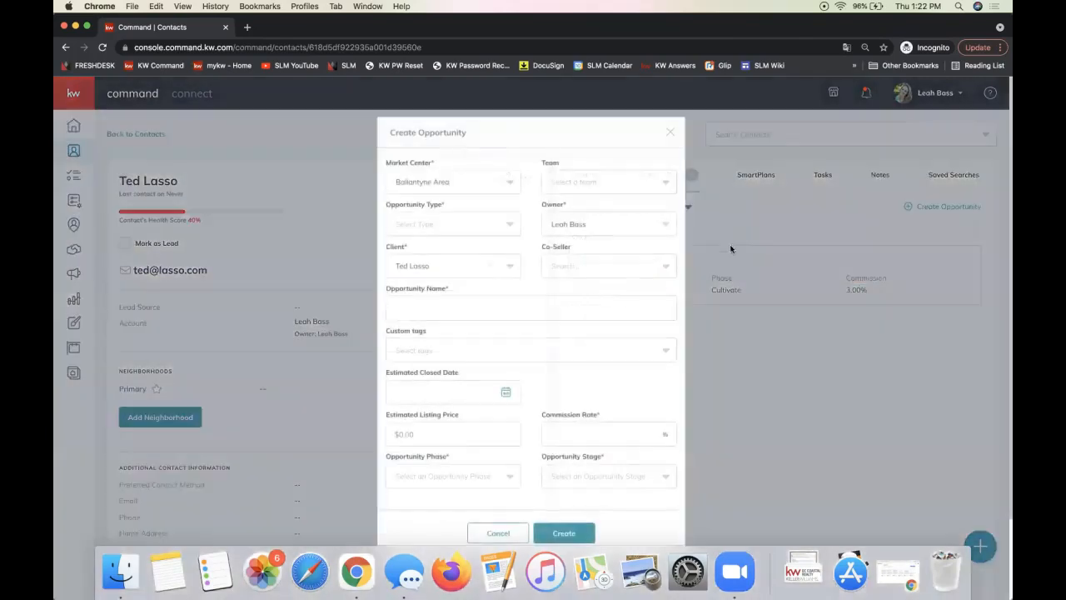
pyautogui.click(422, 223)
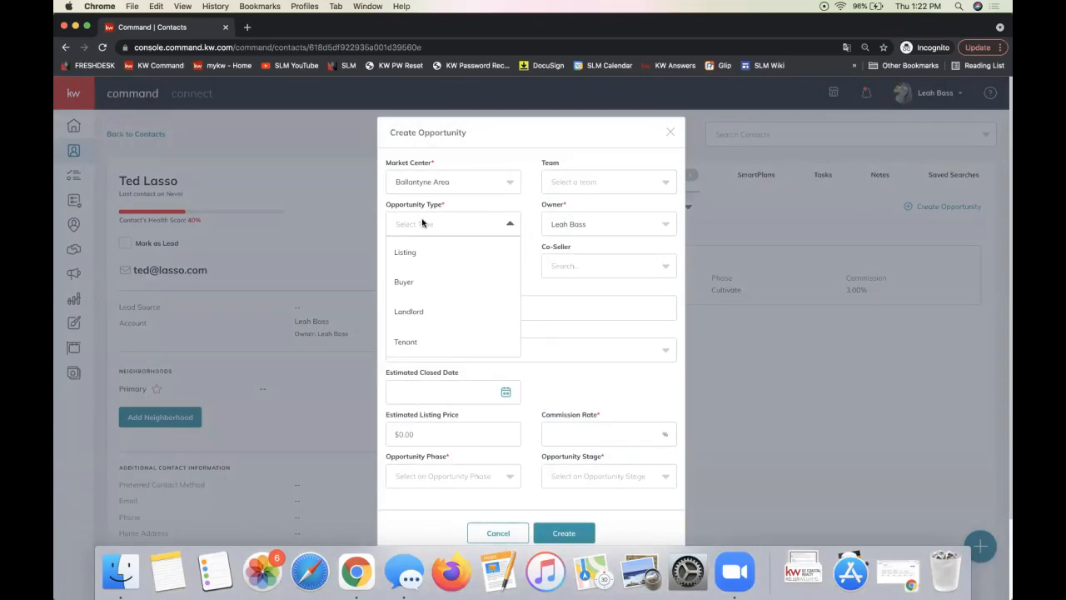
pyautogui.click(410, 313)
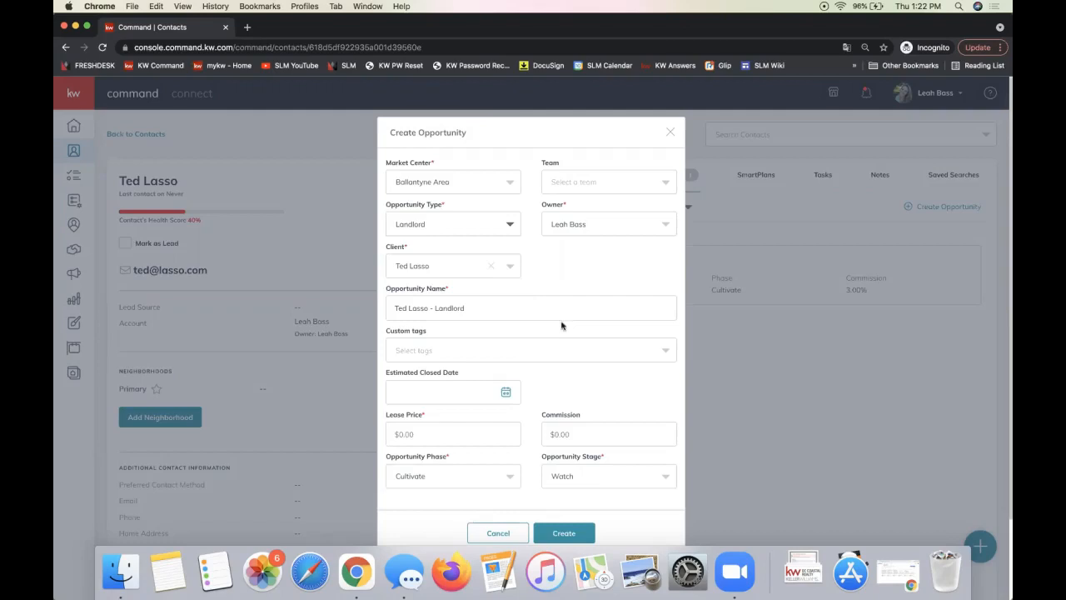
pyautogui.scroll(-1, 586, 350)
pyautogui.click(609, 438)
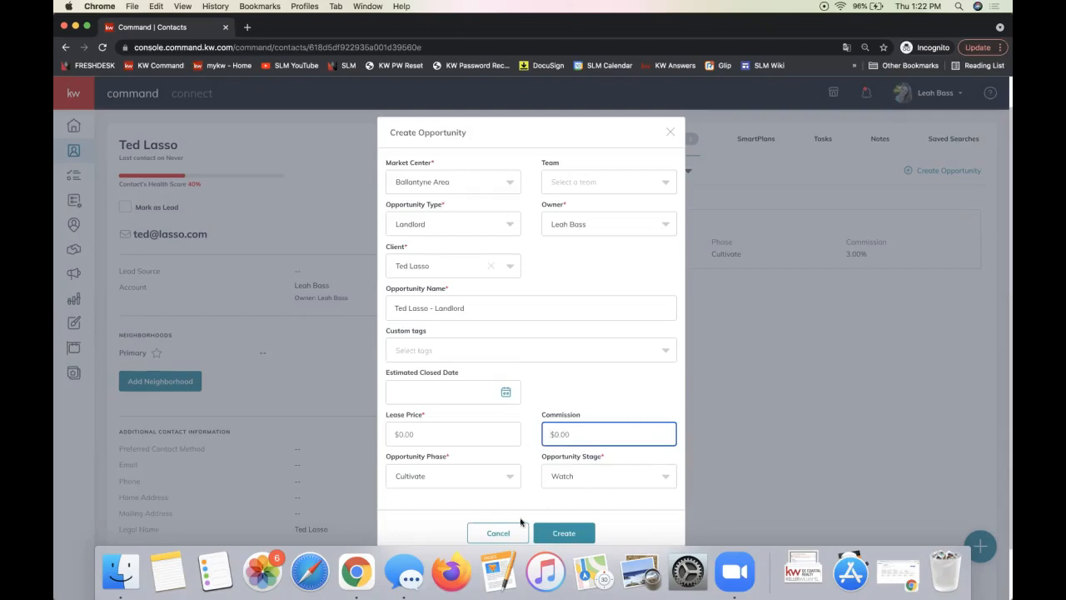
# Attempt to create it, then discard the draft after the Lease Price error and reopen the Listing opportunity
pyautogui.click(560, 532)
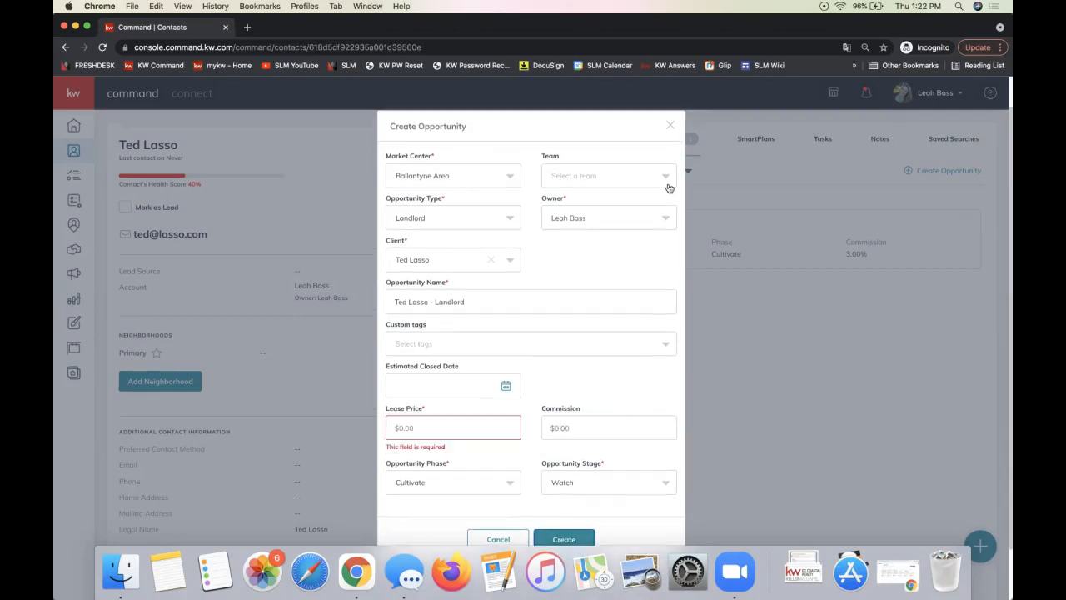
pyautogui.click(669, 125)
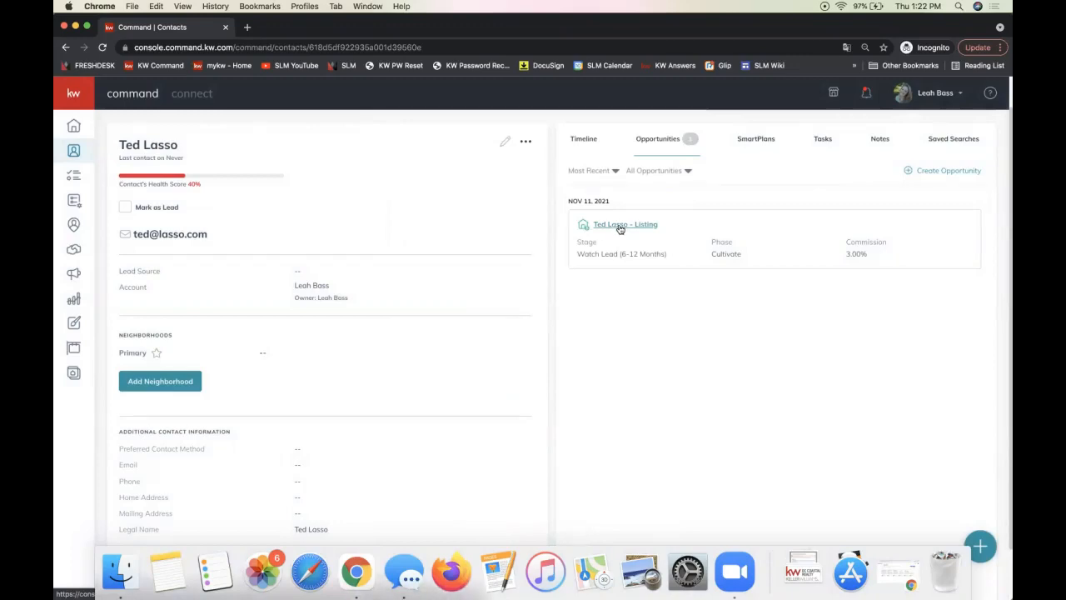
pyautogui.click(619, 226)
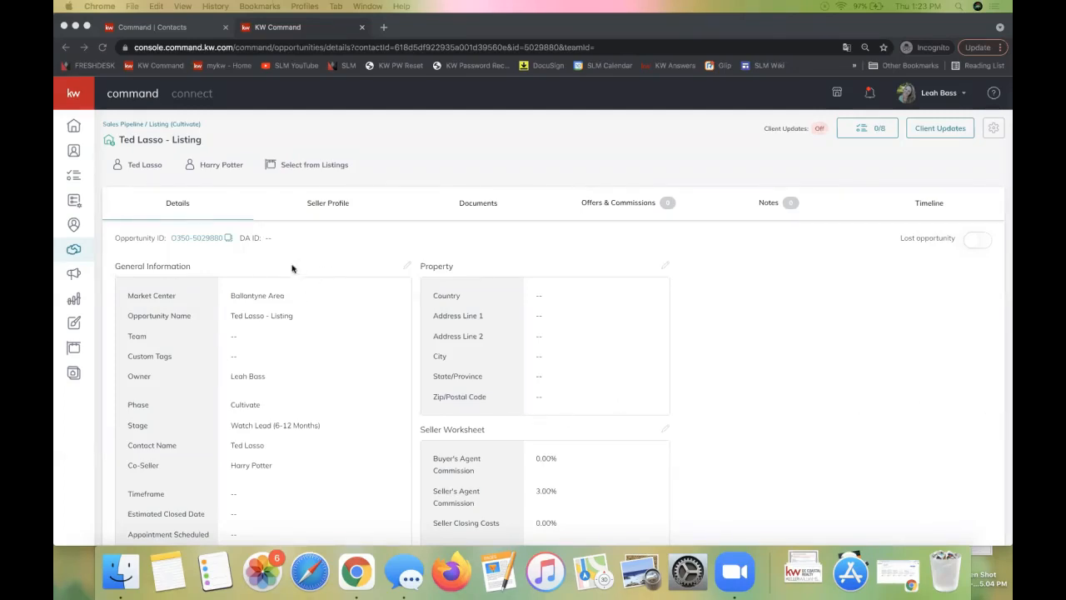
pyautogui.scroll(-2, 315, 370)
pyautogui.scroll(2, 315, 370)
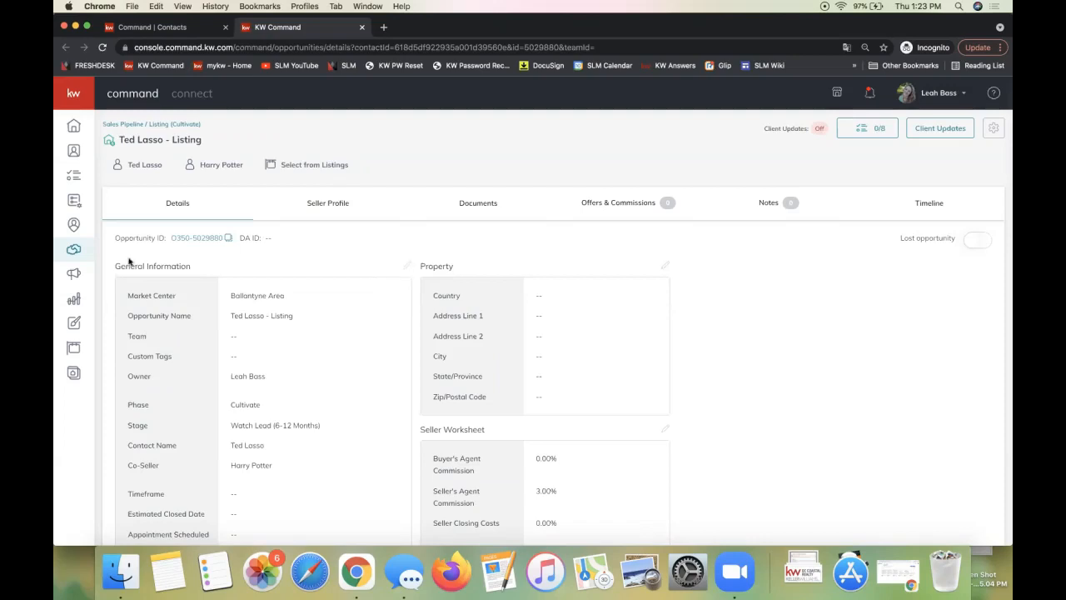
pyautogui.click(409, 268)
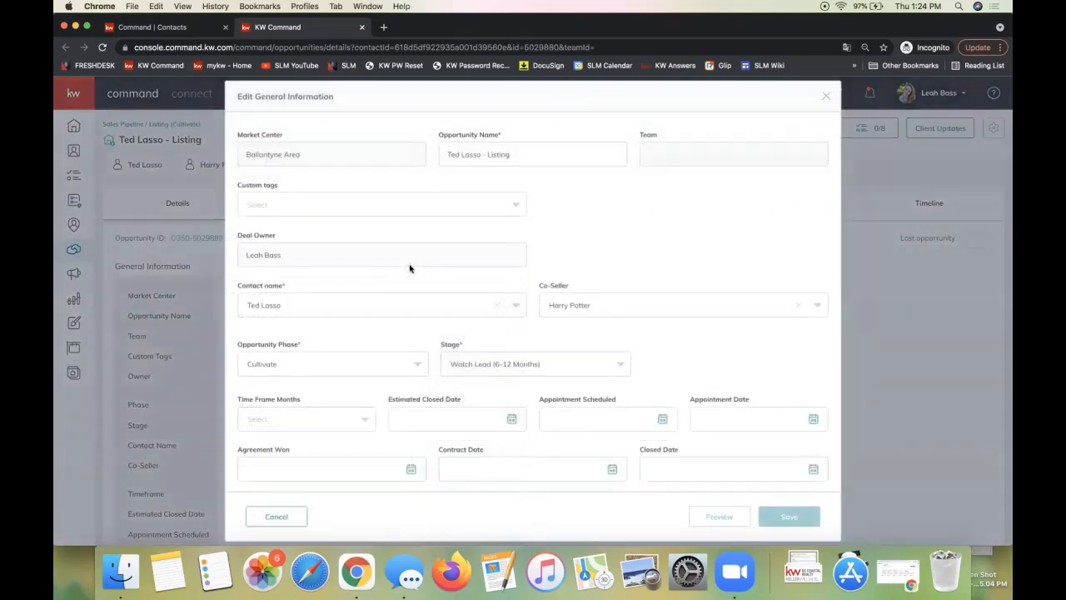
pyautogui.click(520, 155)
pyautogui.moveTo(521, 155); pyautogui.dragTo(419, 158)
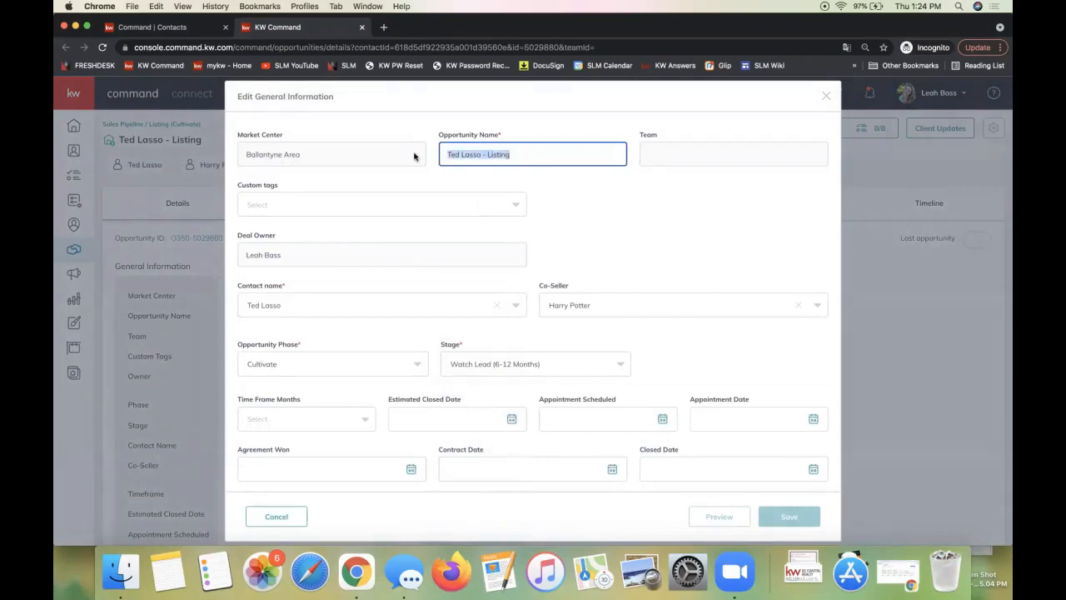
pyautogui.click(446, 154)
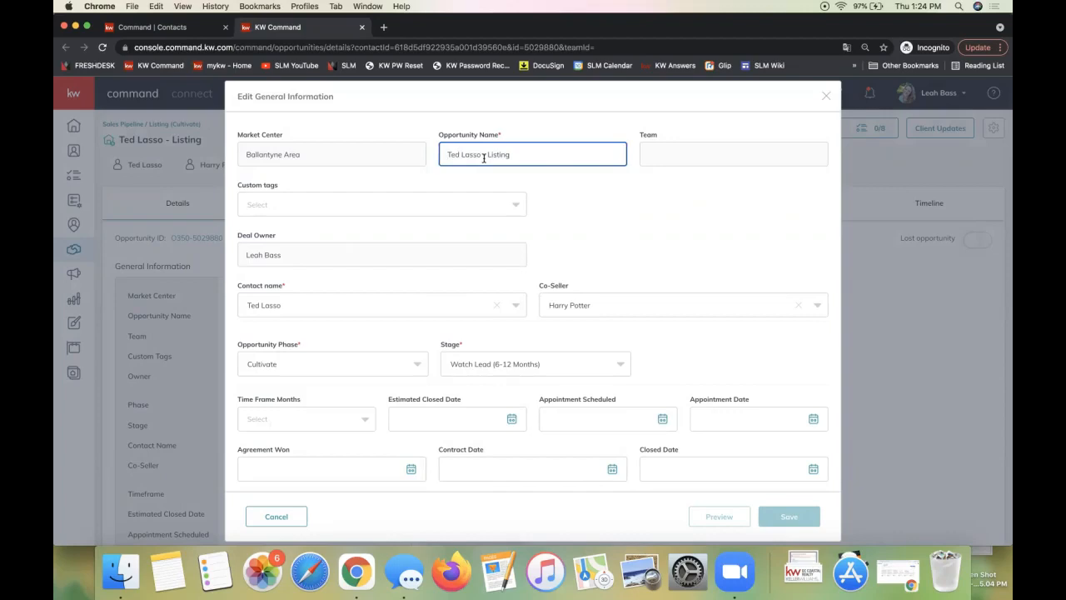
pyautogui.scroll(-3, 529, 333)
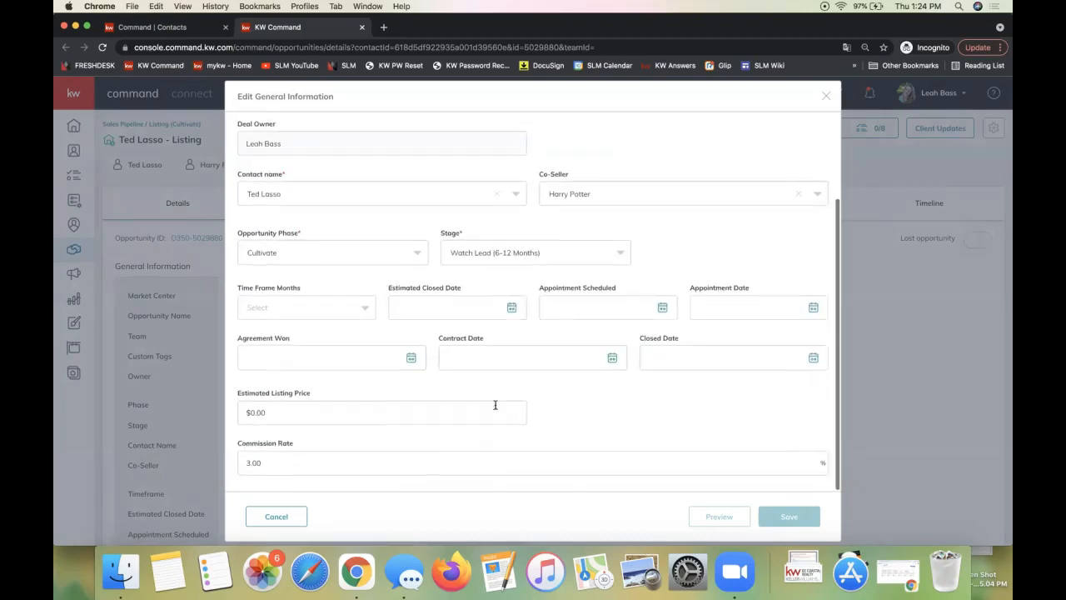
pyautogui.click(283, 467)
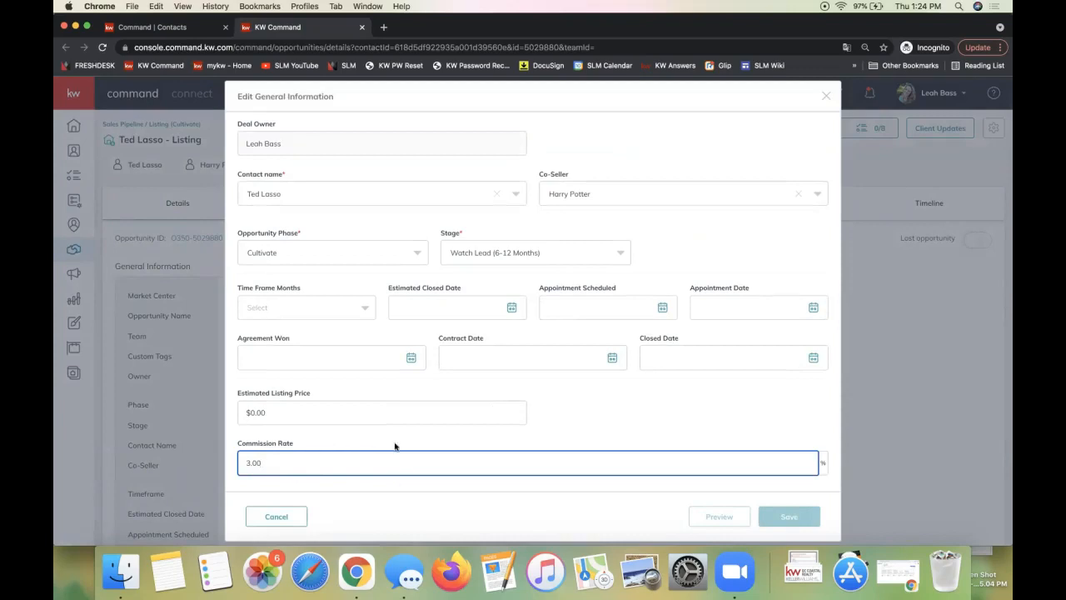
pyautogui.scroll(3, 586, 330)
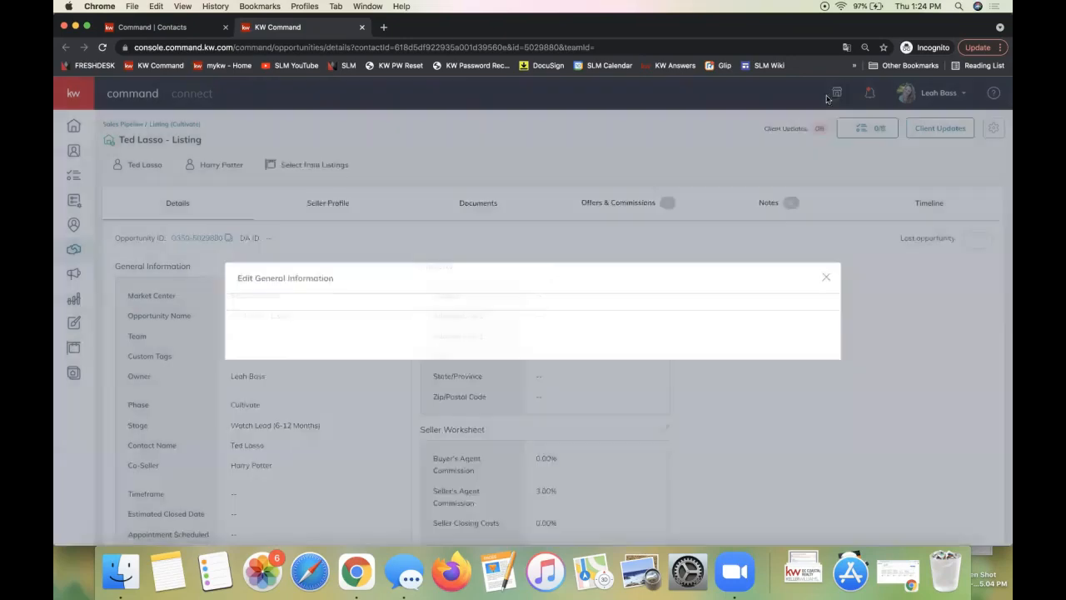
pyautogui.click(826, 96)
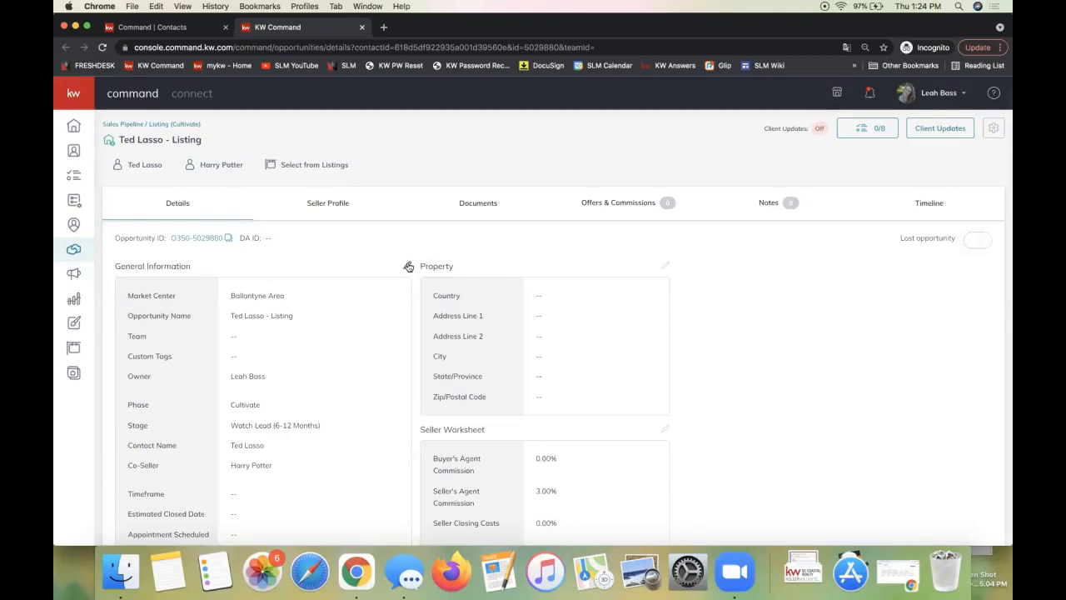
# Briefly reopen General Information, then go to the Ted Lasso - Listing Documents tab
pyautogui.click(408, 265)
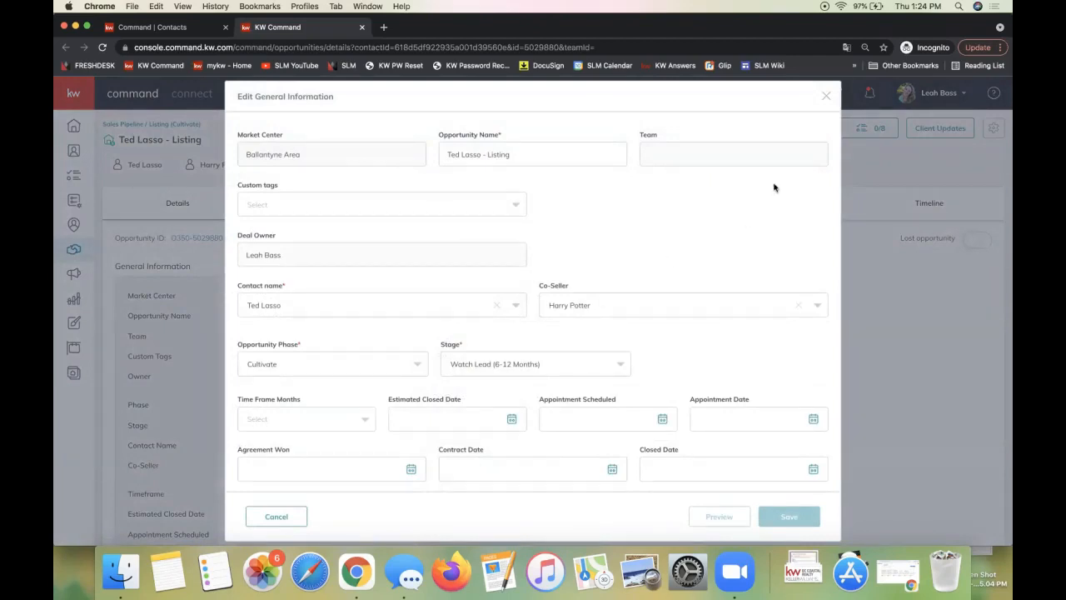
pyautogui.click(827, 96)
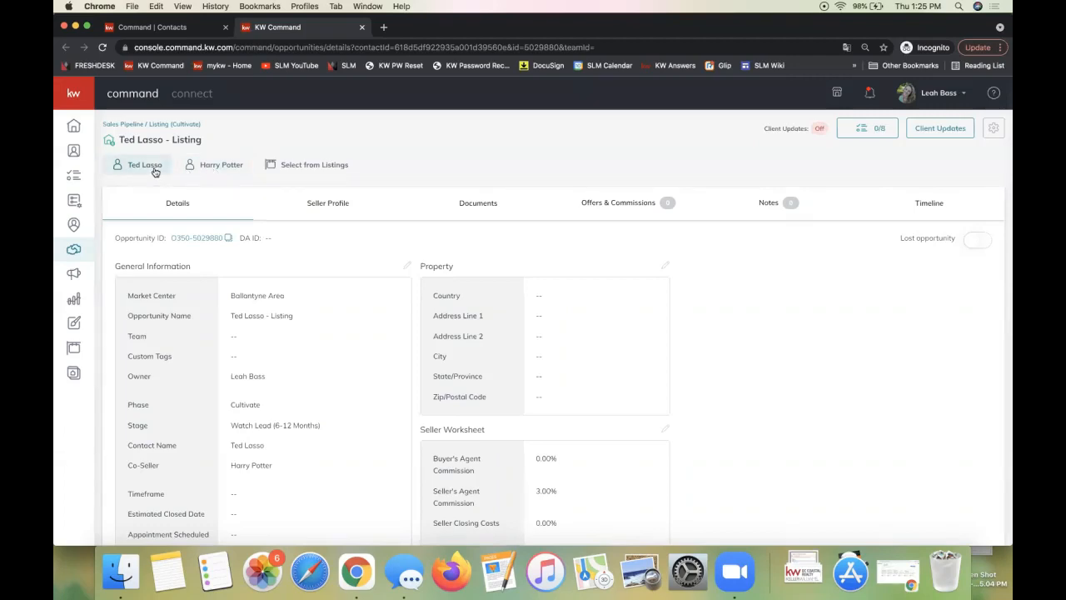
pyautogui.click(480, 205)
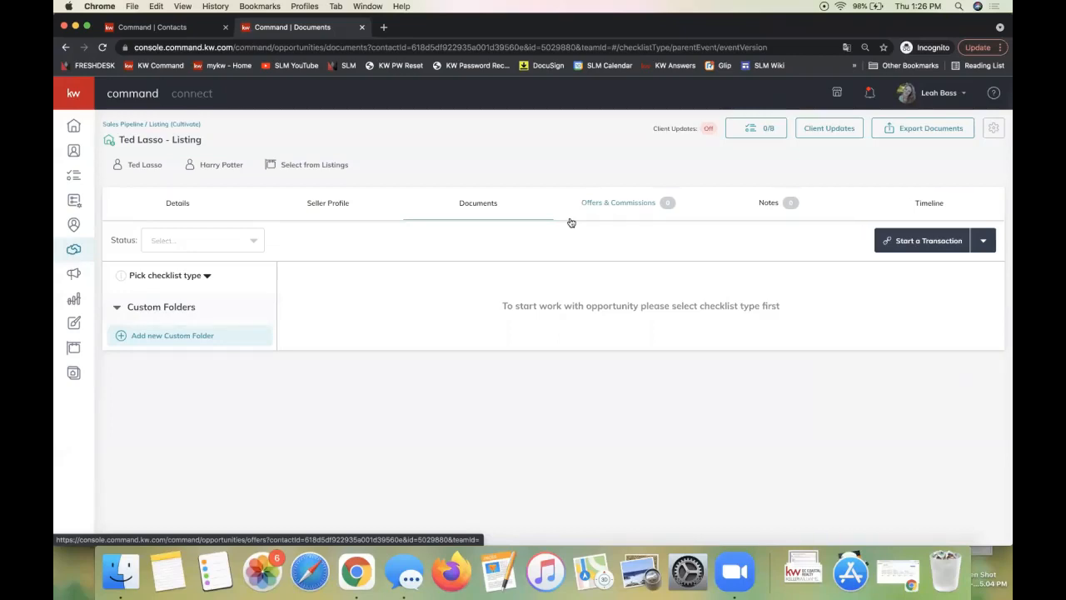
# Open the Start a Transaction menu offering DocuSign and Dotloop
pyautogui.click(903, 242)
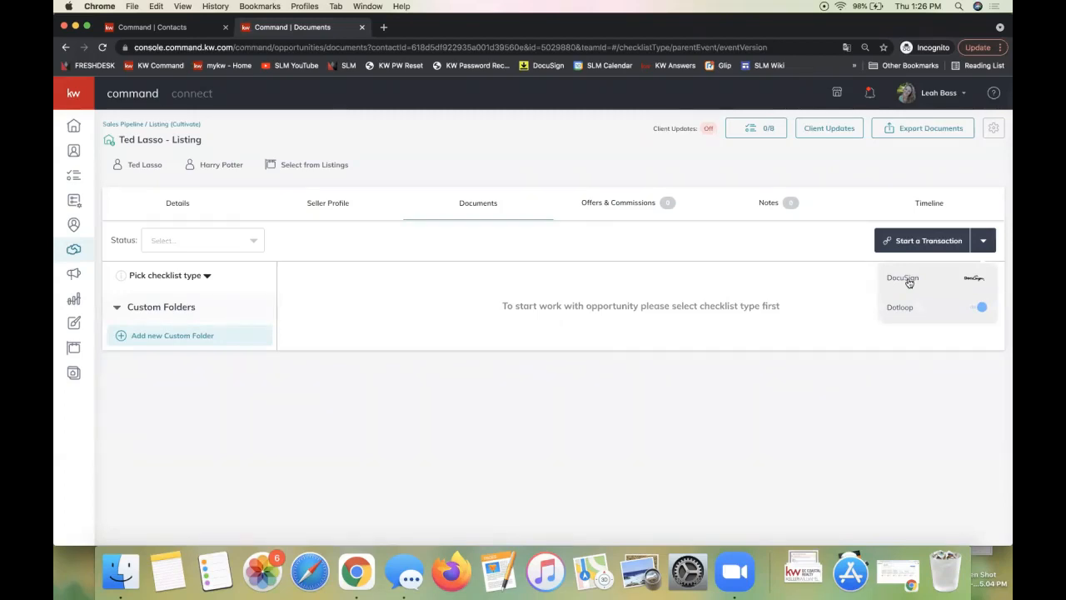
# Dismiss the DocuSign/Dotloop choices and open the list of five checklist types
pyautogui.click(737, 371)
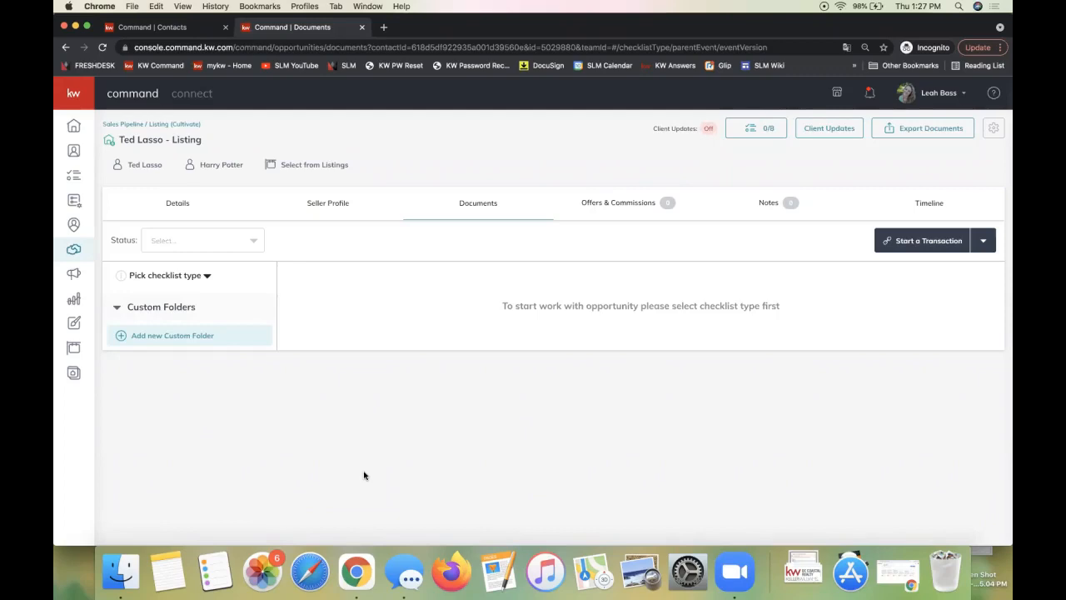
pyautogui.click(908, 248)
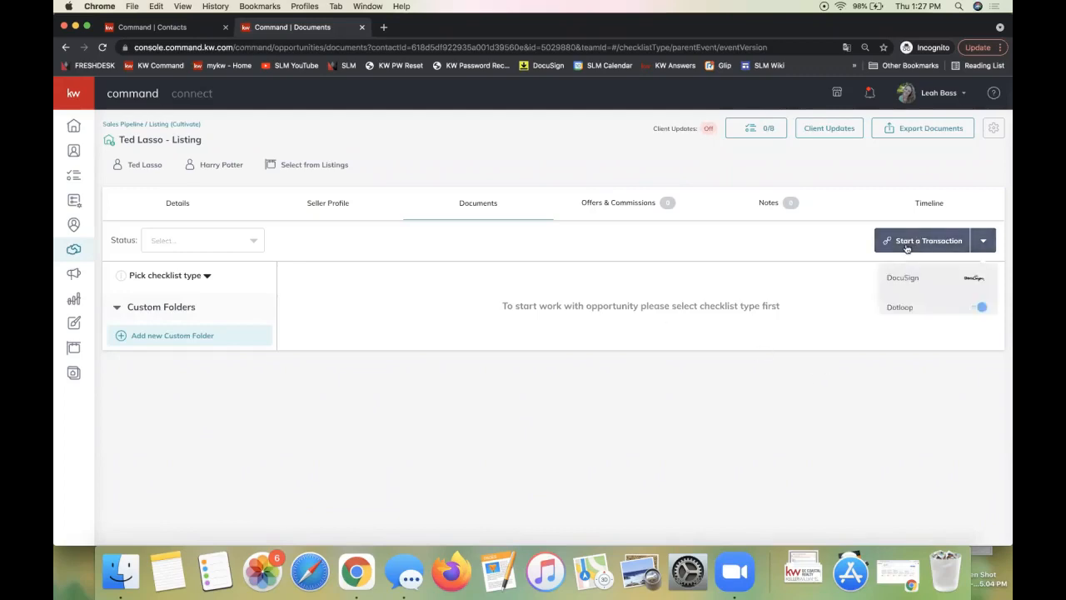
pyautogui.click(757, 239)
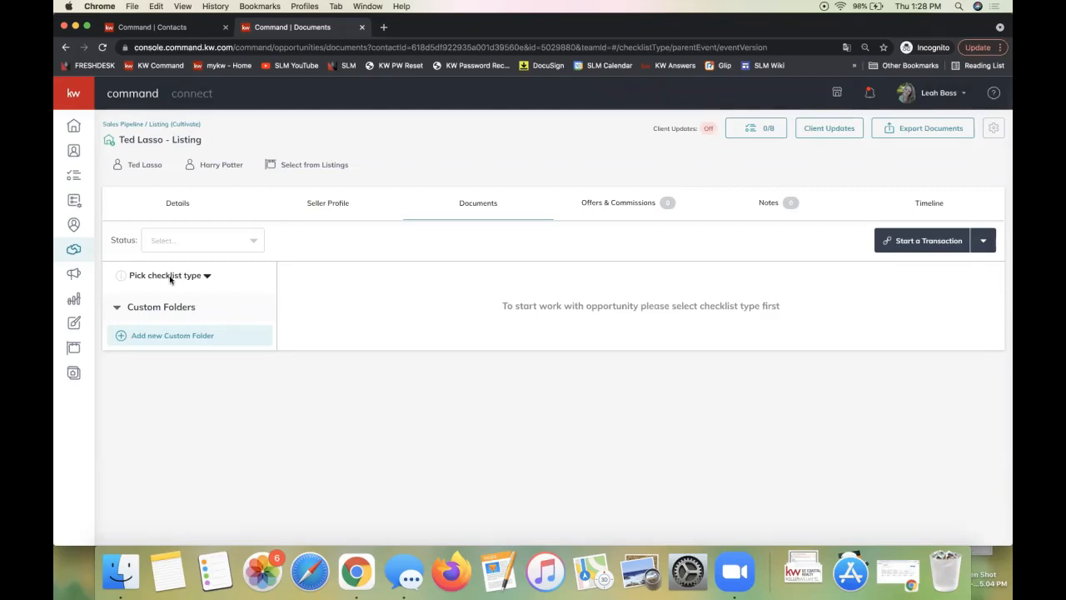
pyautogui.click(170, 279)
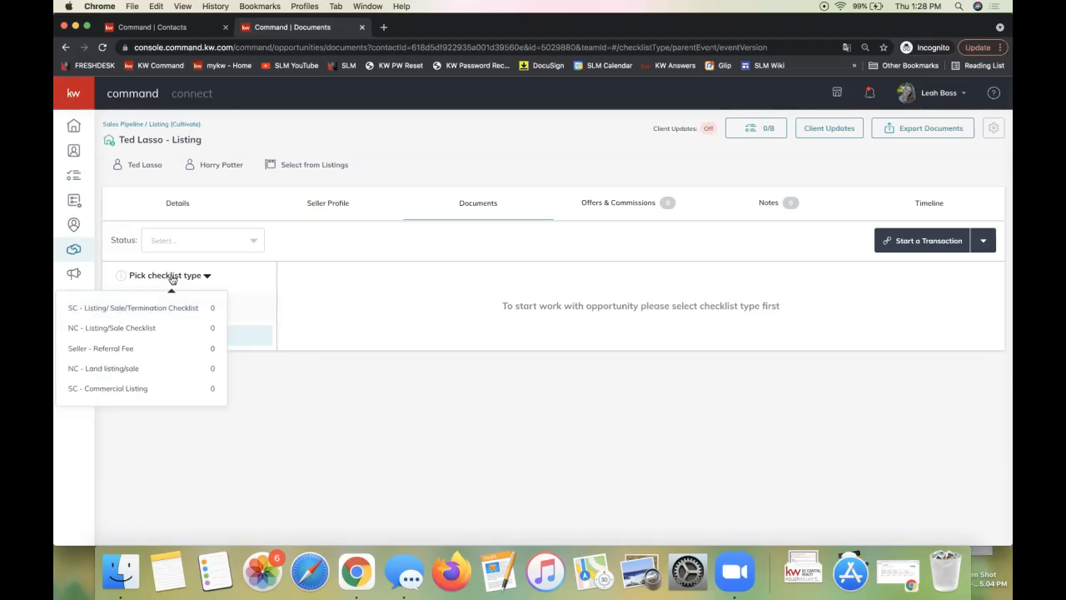
# Apply the NC - Listing/Sale Checklist to the opportunity's documents
pyautogui.click(131, 329)
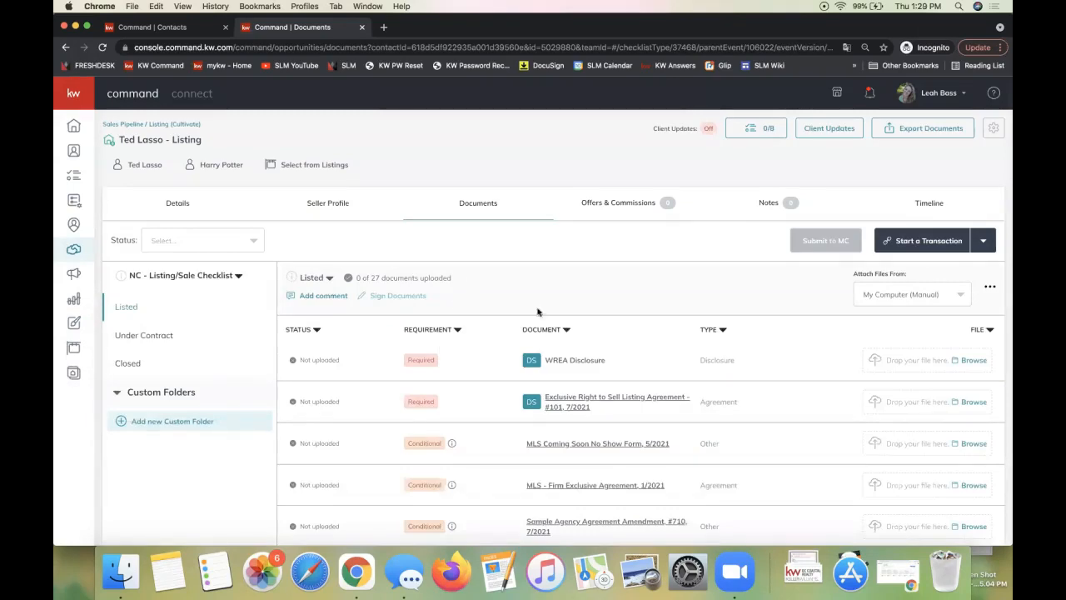
pyautogui.click(184, 279)
pyautogui.scroll(-3, 417, 400)
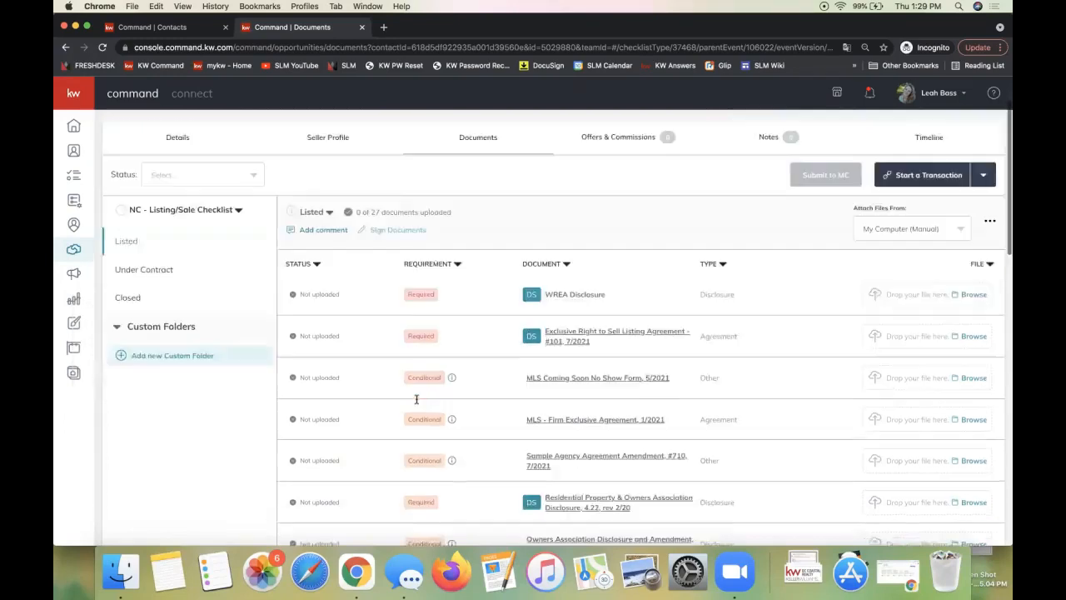
pyautogui.scroll(3, 417, 400)
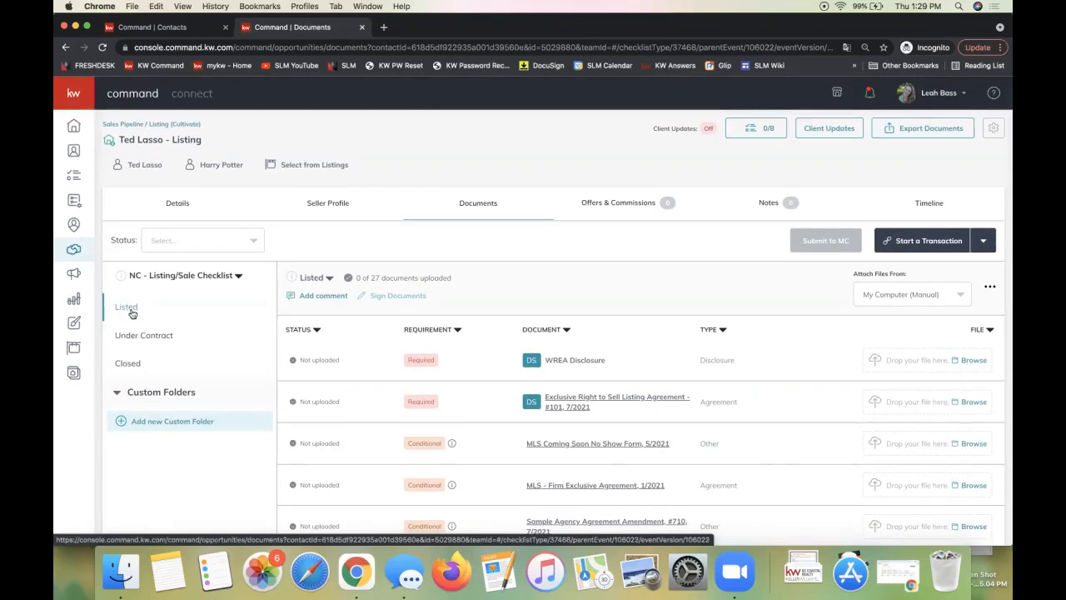
# Review the Under Contract and Closed documents, then return to the Listed stage's 27 documents
pyautogui.click(135, 338)
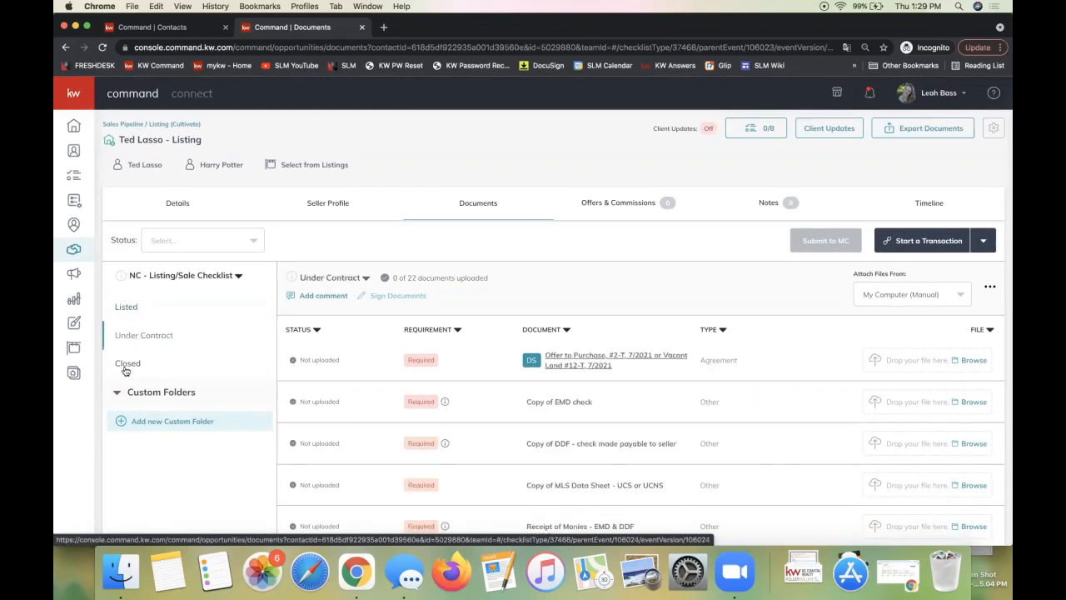
pyautogui.click(127, 367)
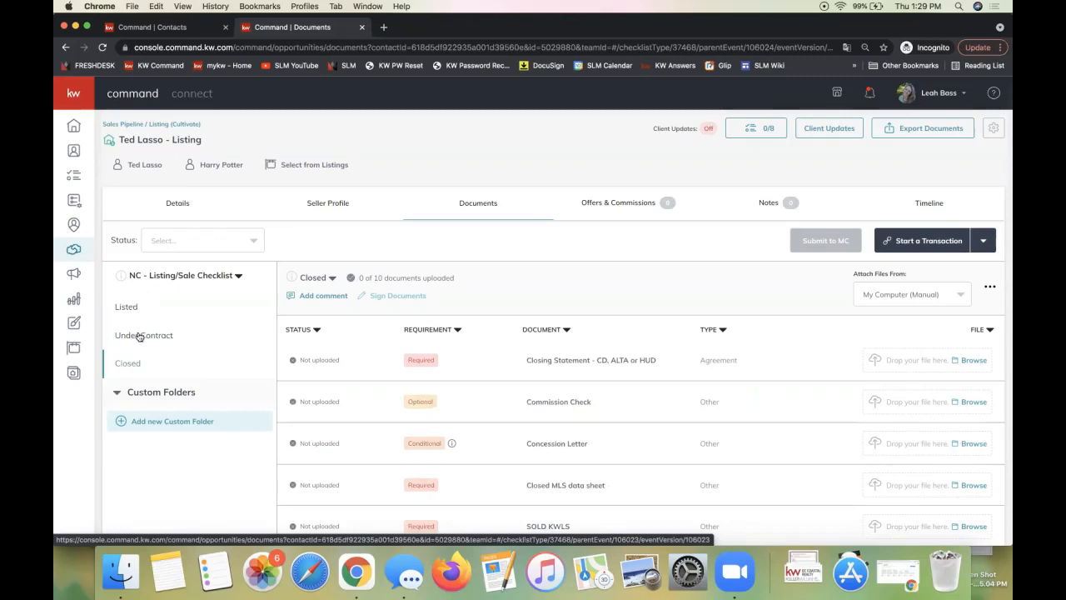
pyautogui.click(238, 276)
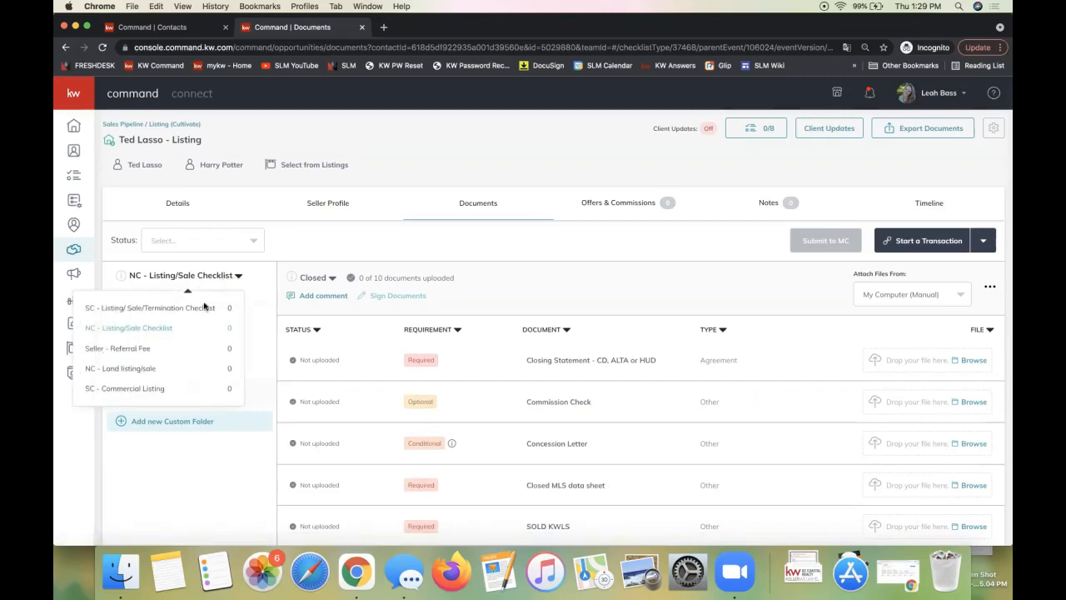
pyautogui.click(143, 338)
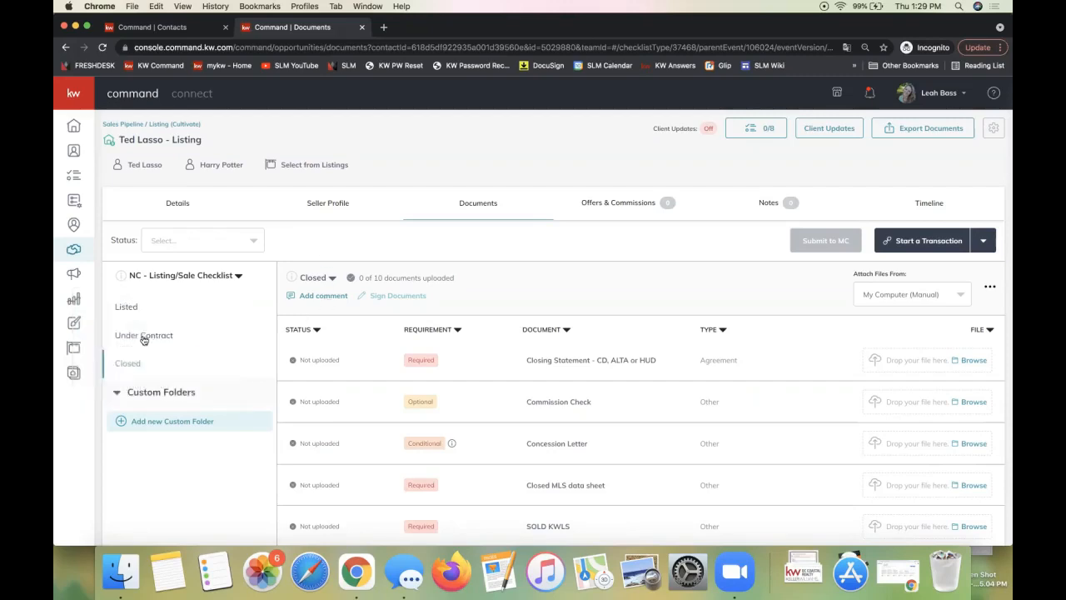
pyautogui.click(126, 309)
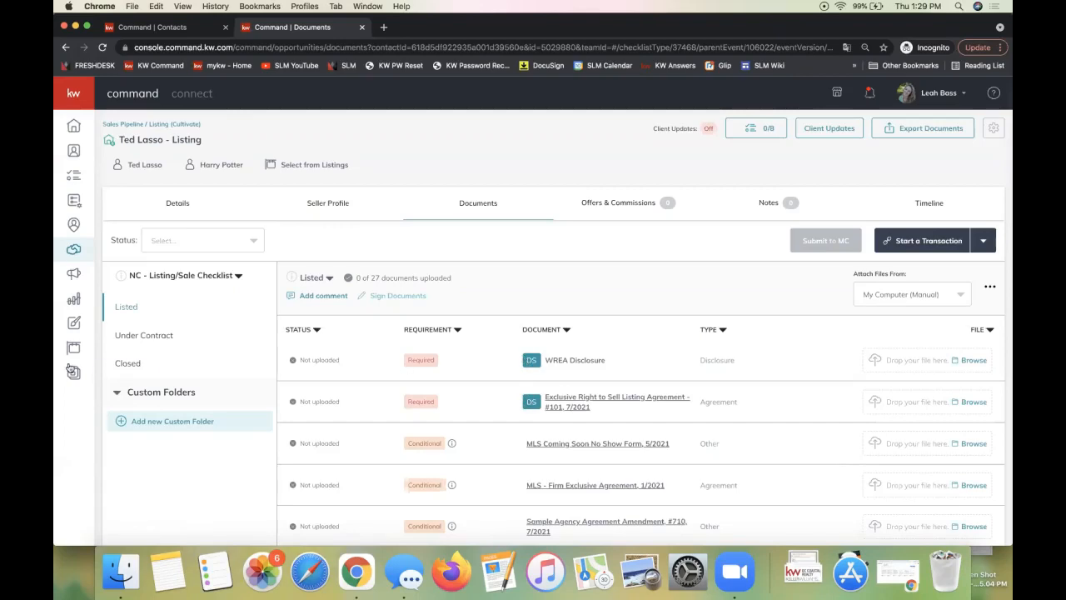
pyautogui.scroll(-5, 612, 398)
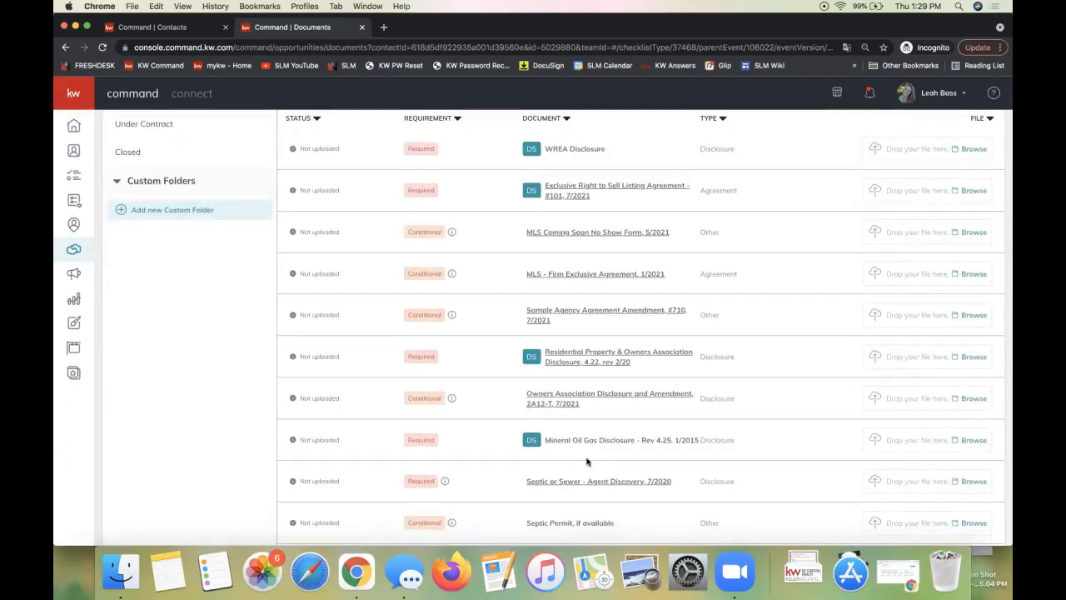
pyautogui.scroll(4, 587, 462)
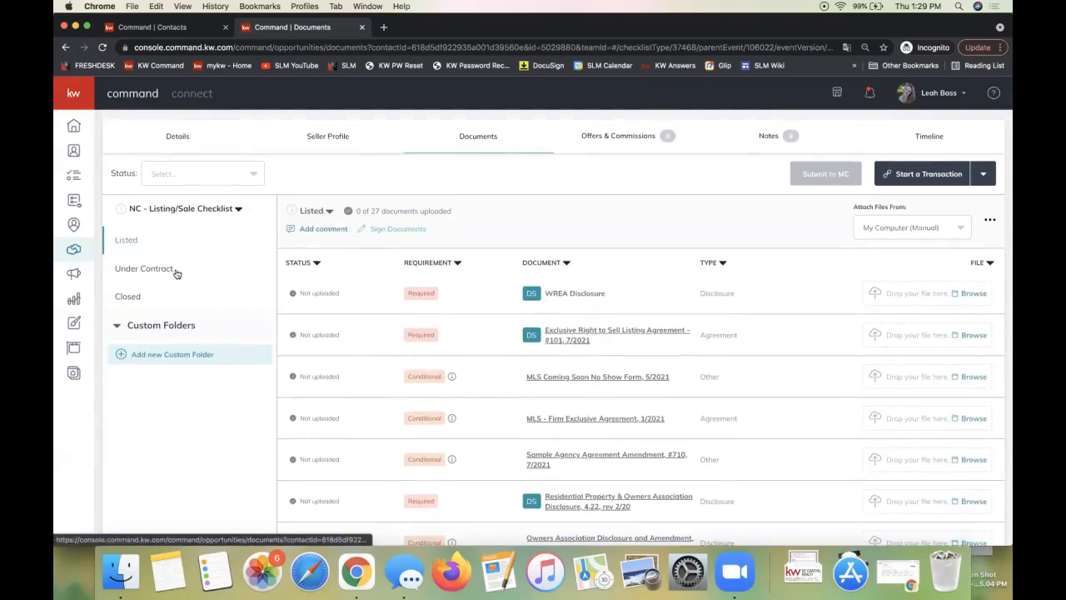
# Start the listing's transaction through DocuSign from the Start a Transaction menu
pyautogui.click(185, 213)
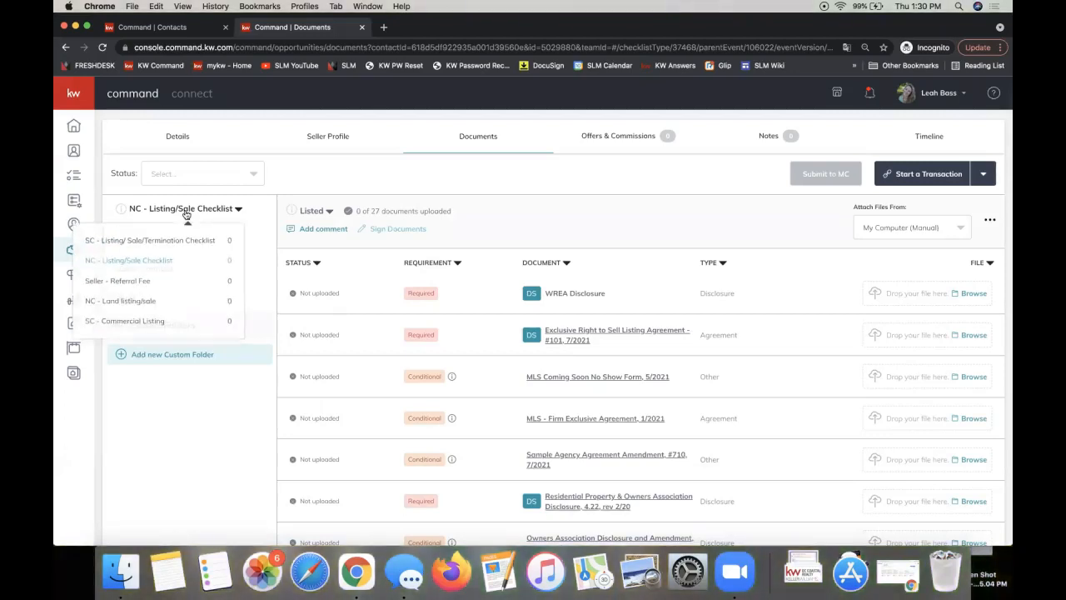
pyautogui.click(930, 176)
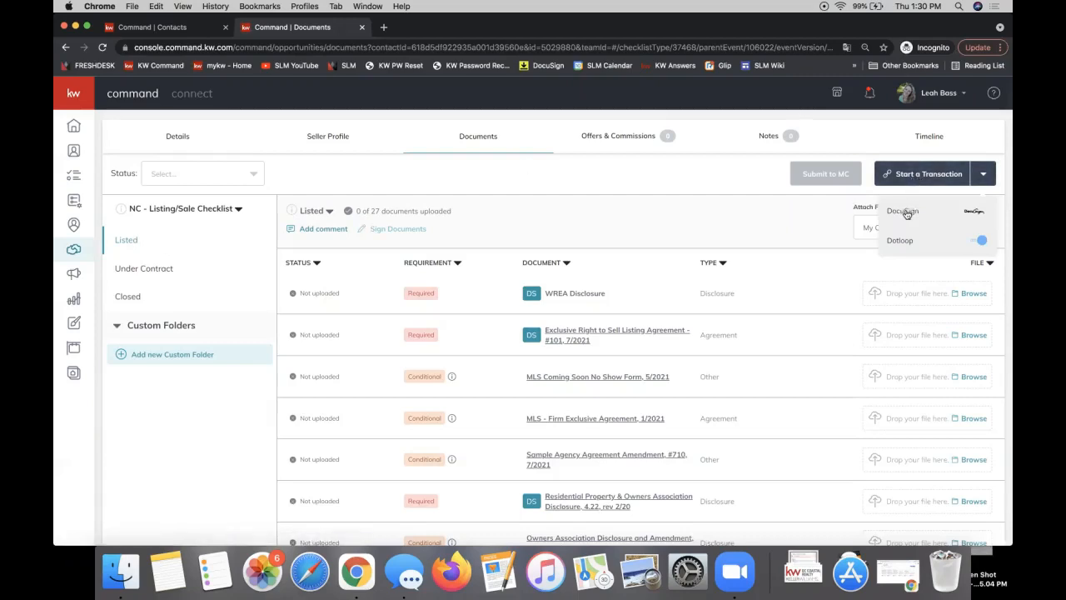
pyautogui.click(907, 213)
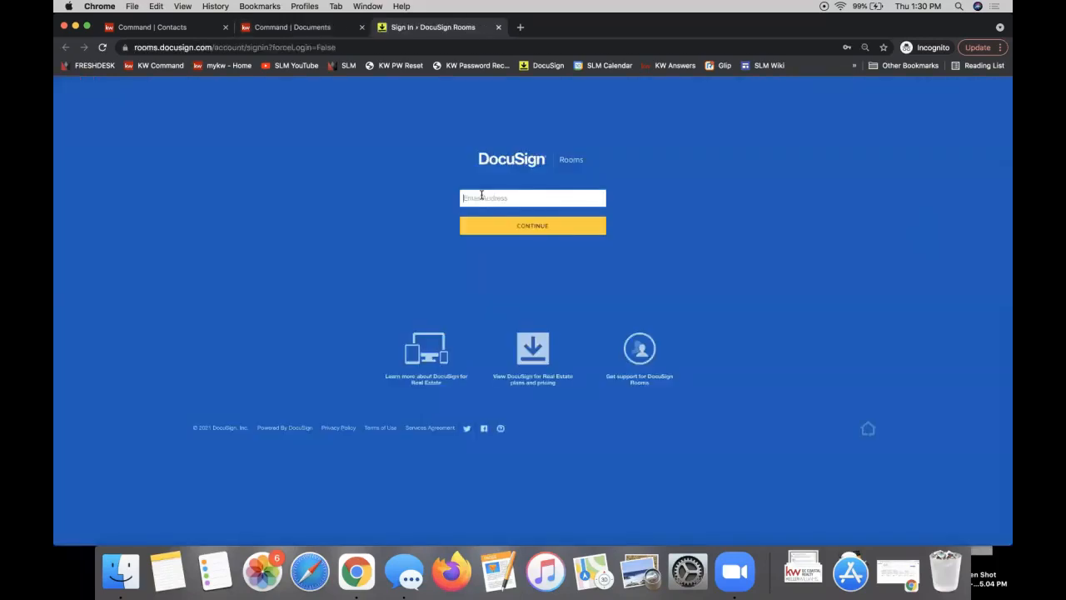
# Sign in to DocuSign Rooms with the saved e-mail and password to reach the listing's room
pyautogui.click(482, 195)
pyautogui.click(488, 226)
pyautogui.click(488, 227)
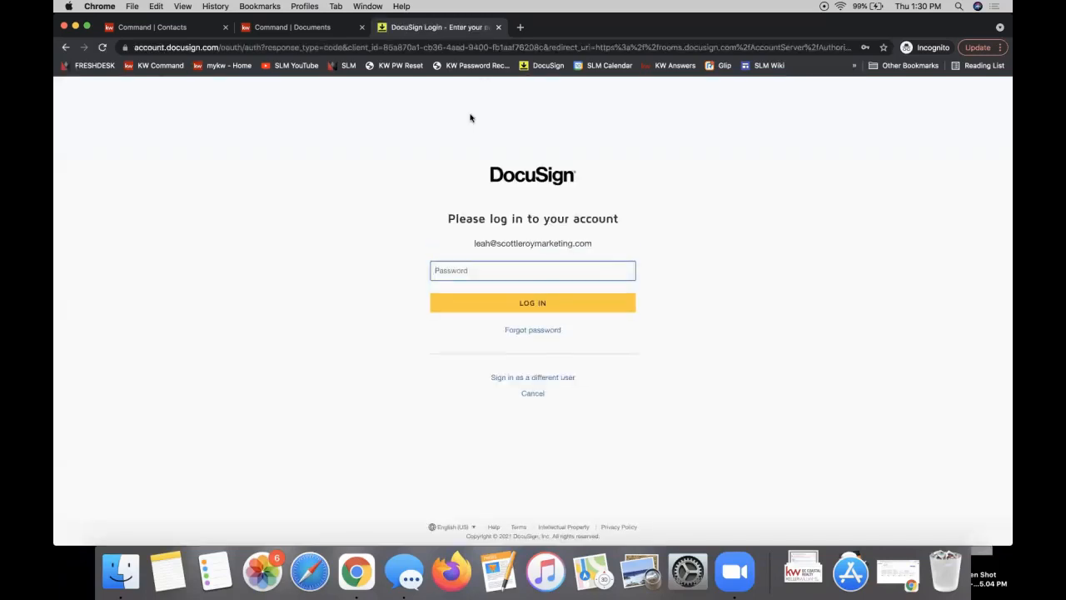
pyautogui.click(439, 269)
pyautogui.click(465, 298)
pyautogui.click(444, 305)
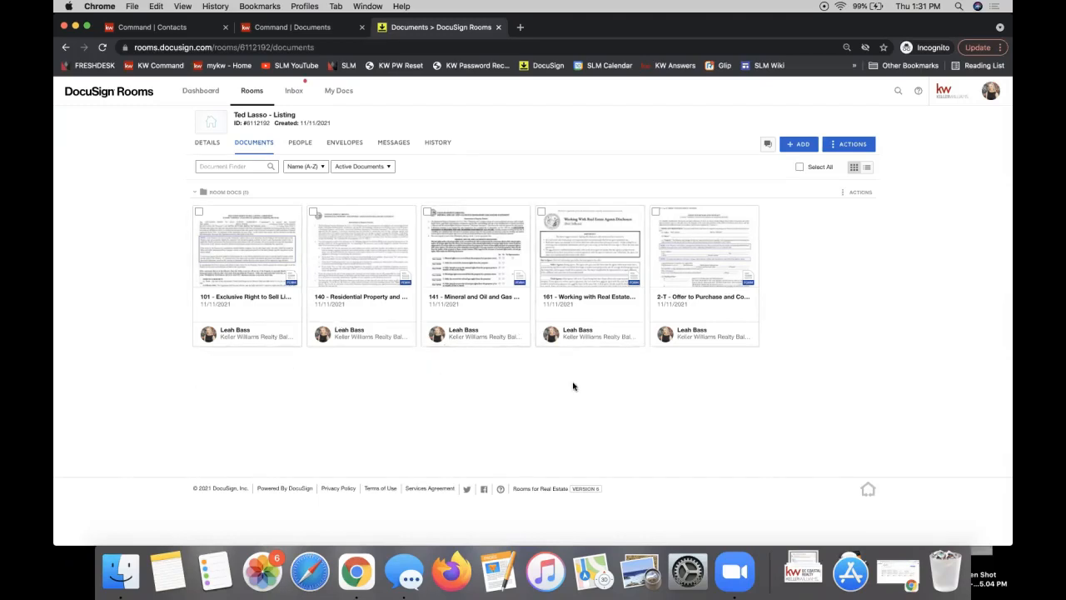
# Choose + ADD > DocuSign Forms to bring up the Select forms dialog
pyautogui.click(798, 146)
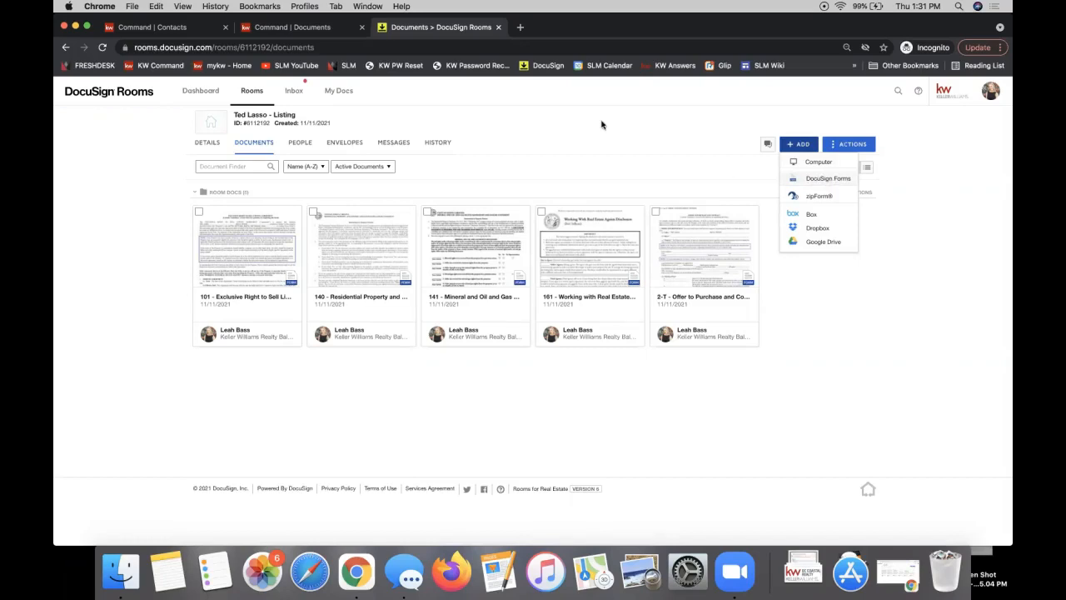
pyautogui.click(822, 180)
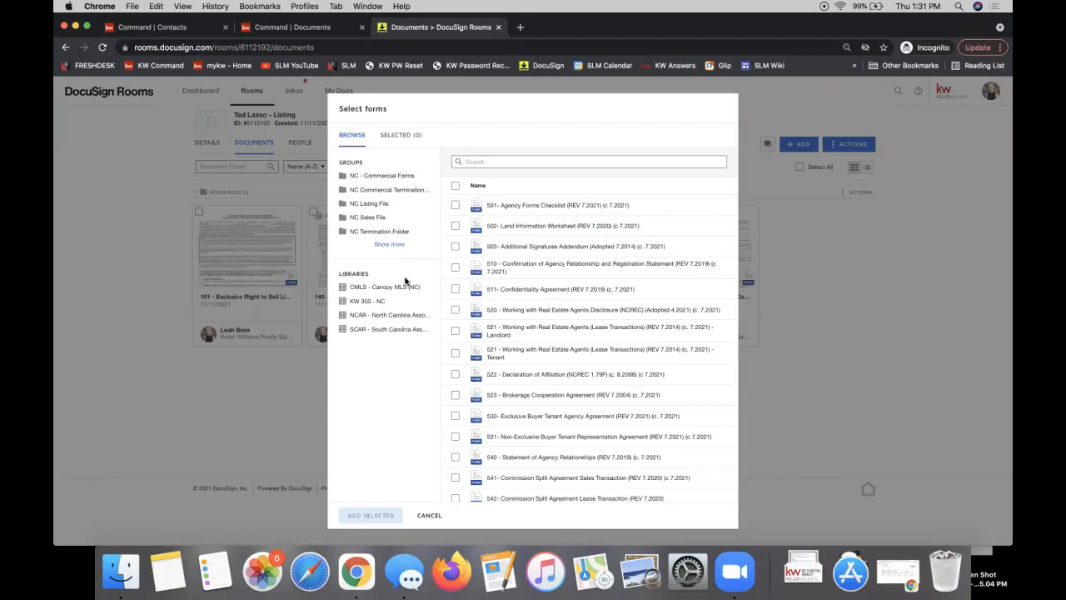
# Tick forms 520 and 510, then cancel Select forms without adding them
pyautogui.click(454, 310)
pyautogui.click(454, 289)
pyautogui.click(454, 289)
pyautogui.click(455, 267)
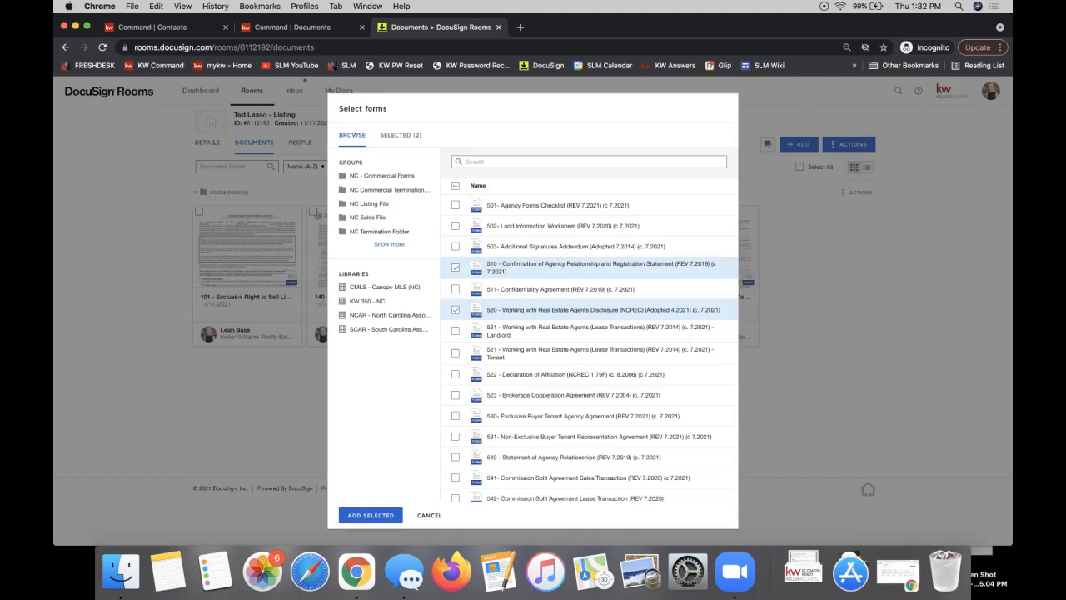
pyautogui.click(880, 277)
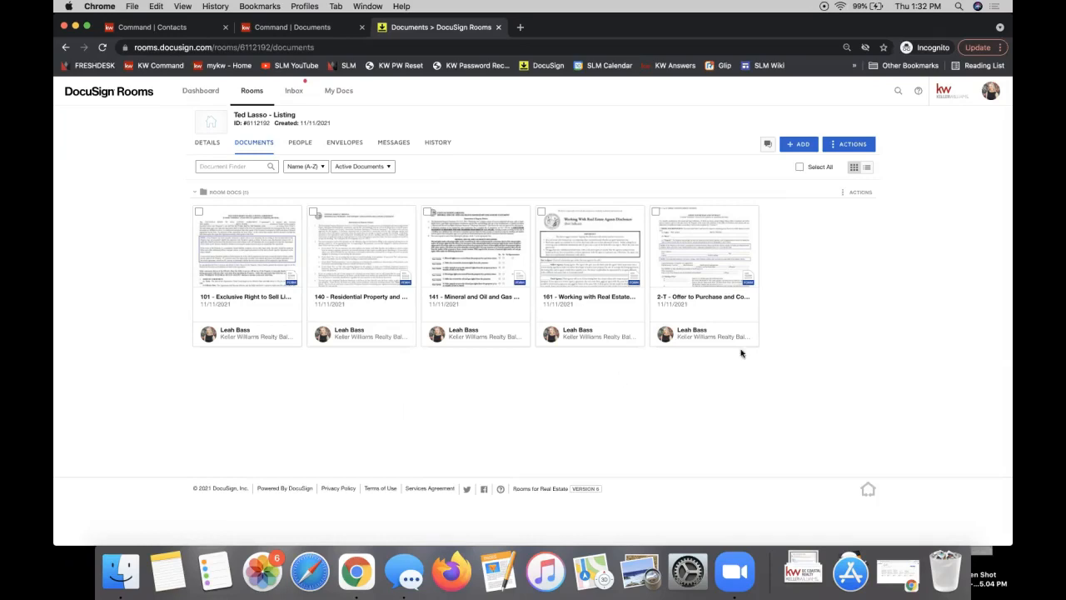
# Open the 101 - Exclusive Right to Sell Listing Agreement card from the room's documents
pyautogui.click(798, 151)
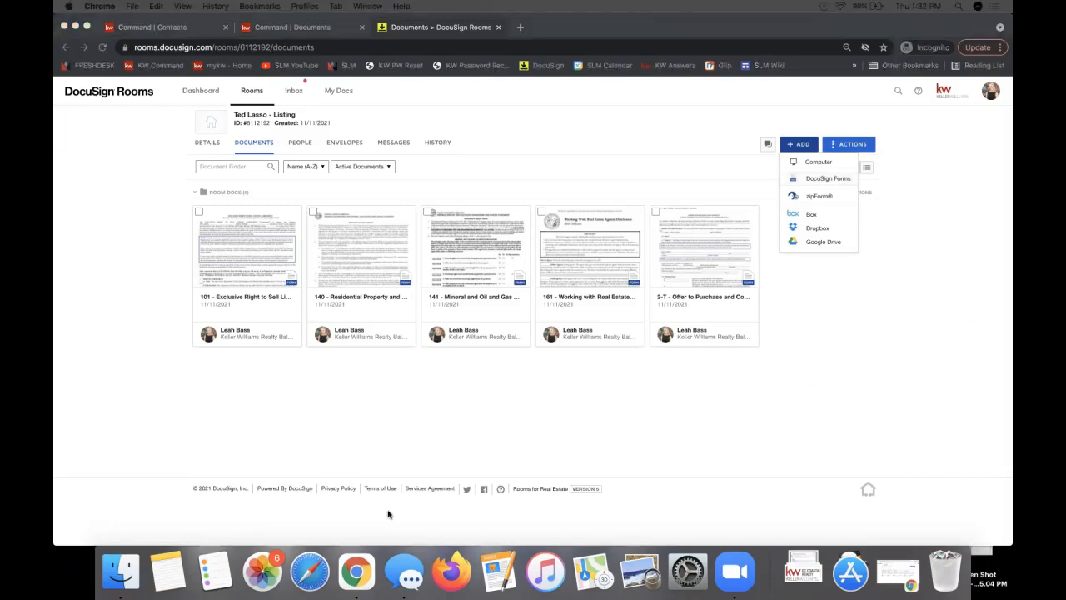
pyautogui.click(373, 382)
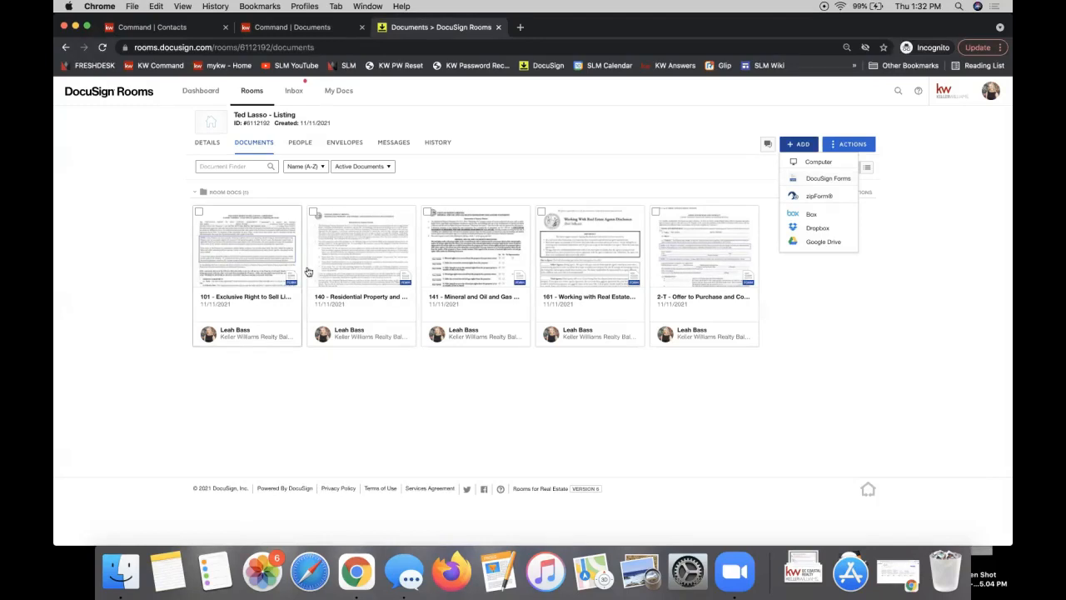
pyautogui.click(231, 263)
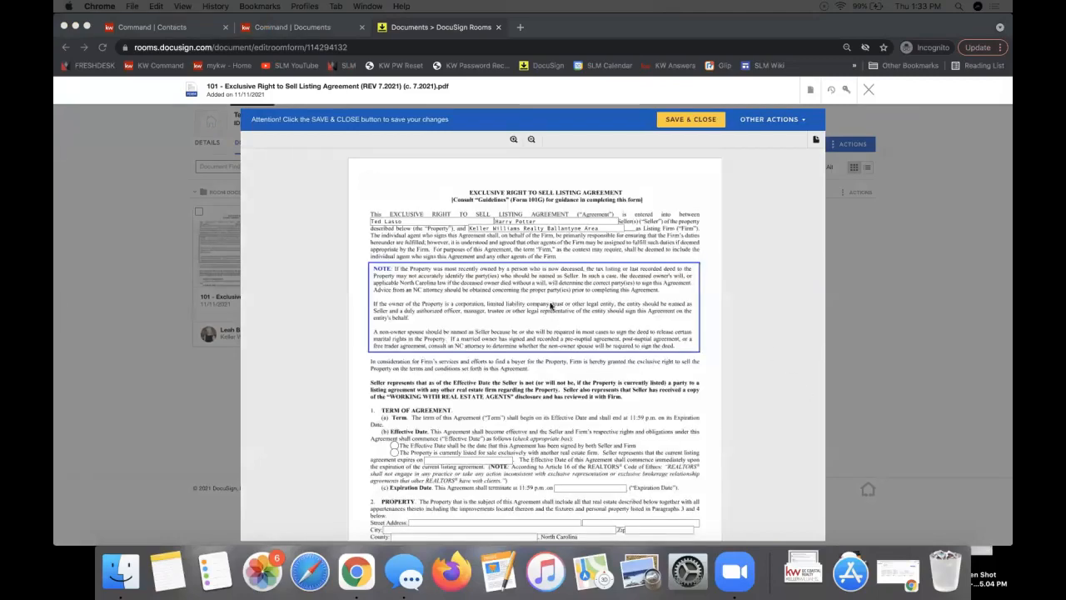
# Look over the 101 agreement's seller, firm and property fields, then close it back to Documents
pyautogui.scroll(-3, 595, 289)
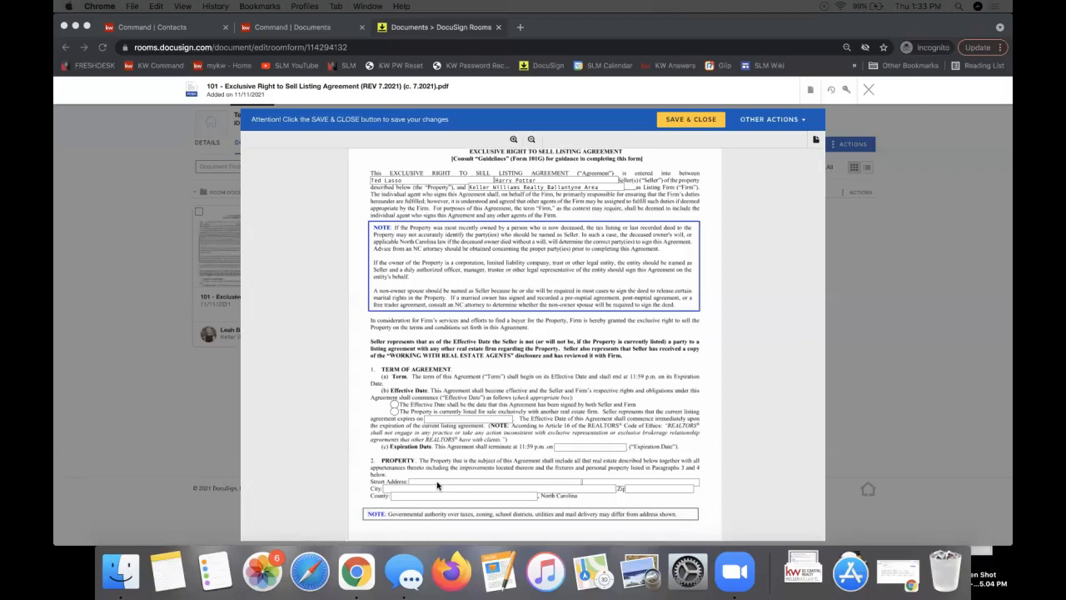
pyautogui.scroll(3, 590, 387)
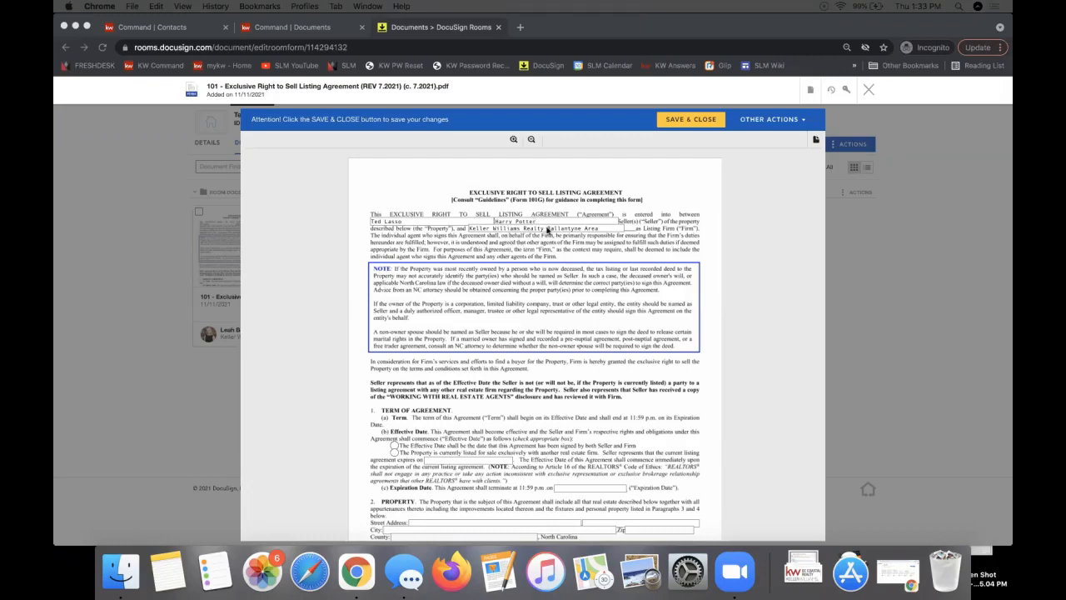
pyautogui.scroll(-2, 547, 231)
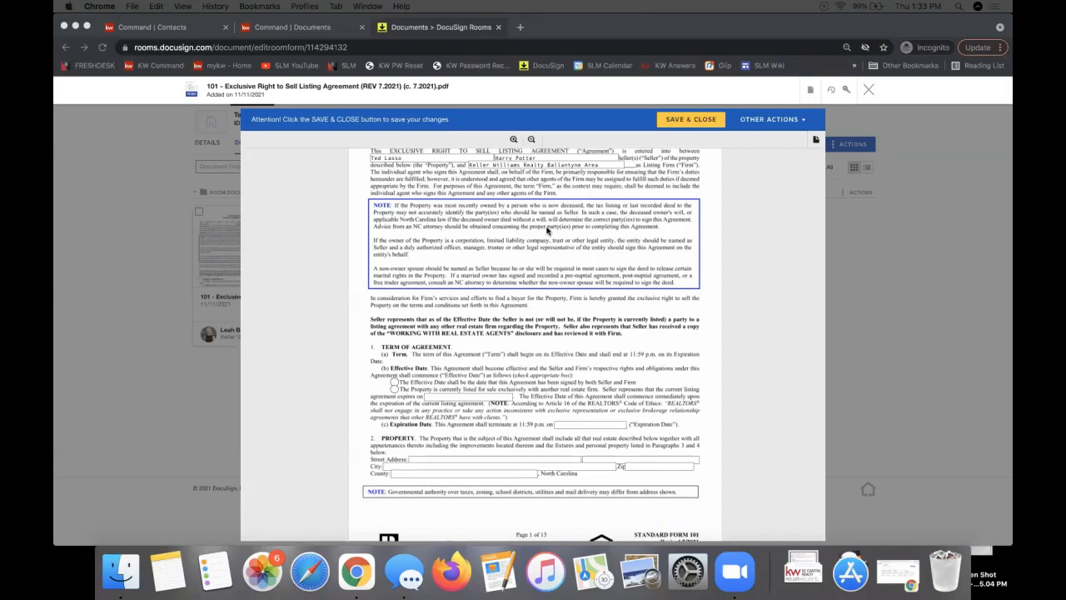
pyautogui.scroll(2, 547, 231)
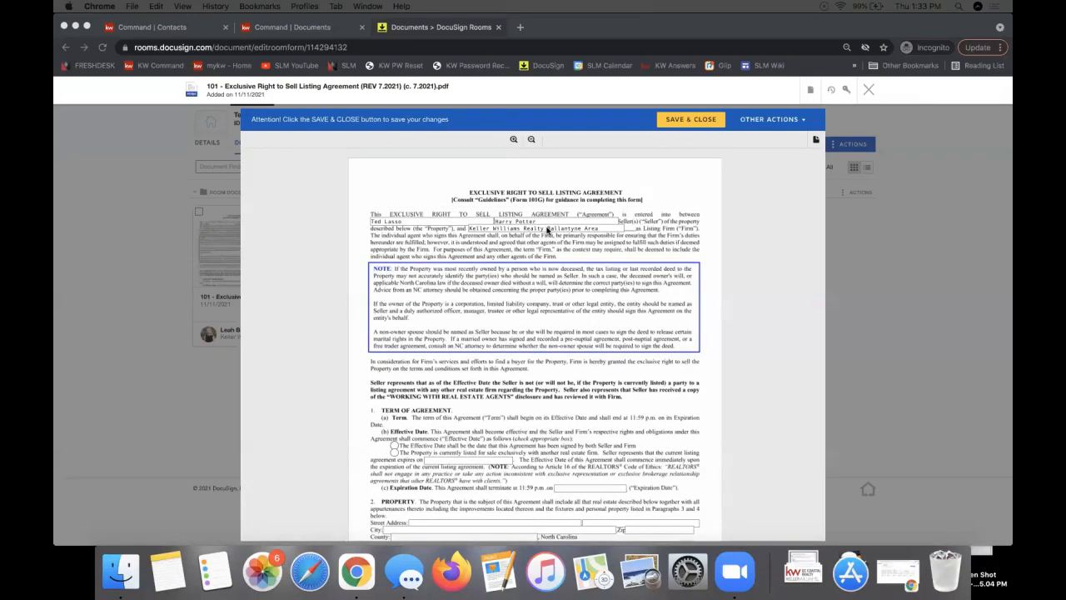
pyautogui.scroll(-4, 548, 231)
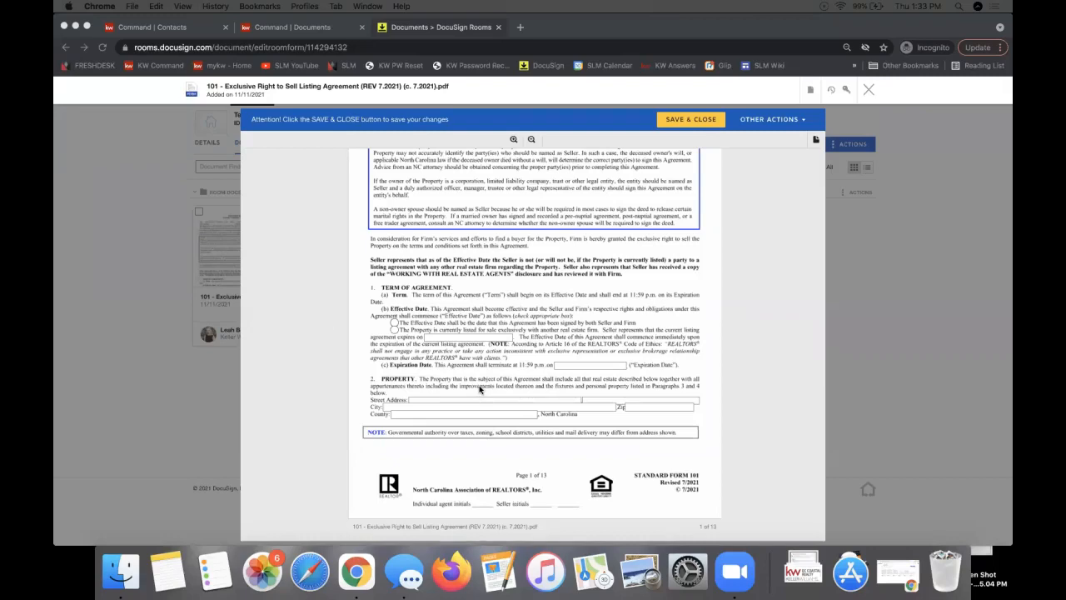
pyautogui.click(869, 91)
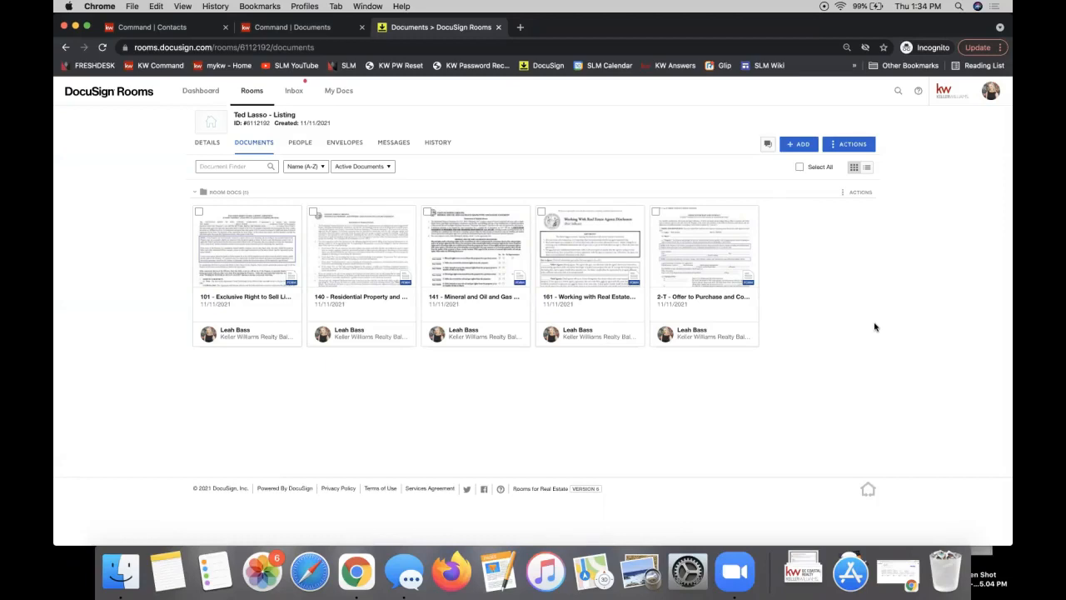
# Reload the listing opportunity's Details to show the 11 November 2021 DocuSign sync and Synced fields
pyautogui.click(261, 29)
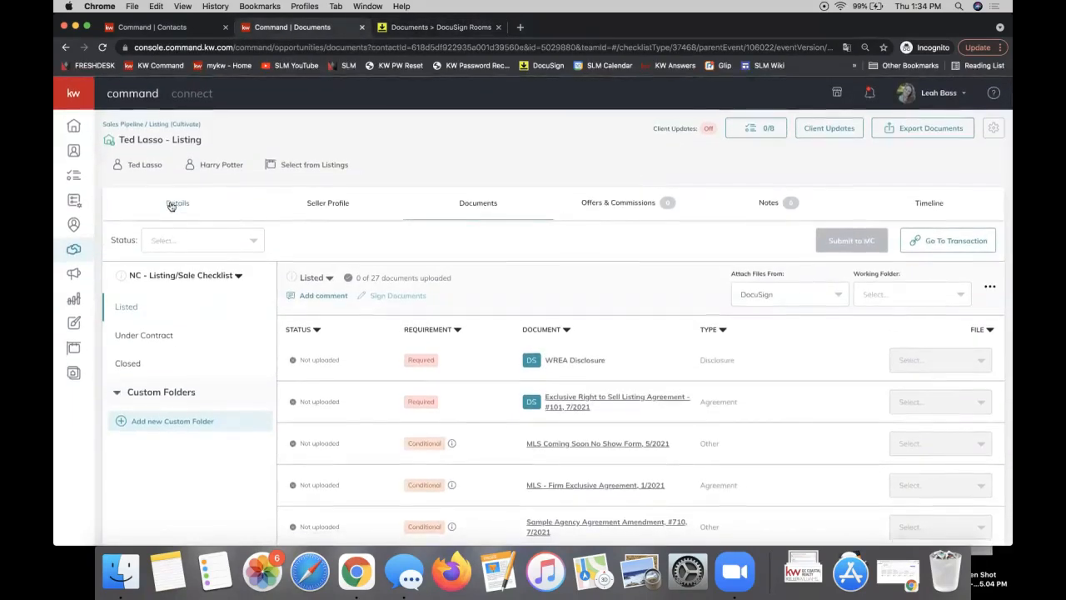
pyautogui.click(172, 204)
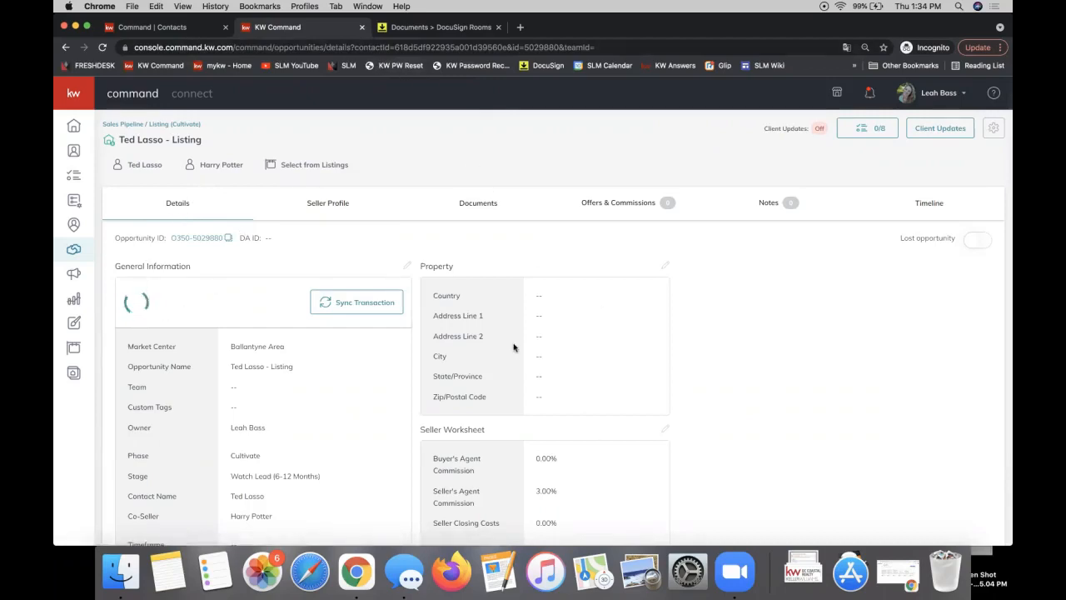
pyautogui.press('super+r')
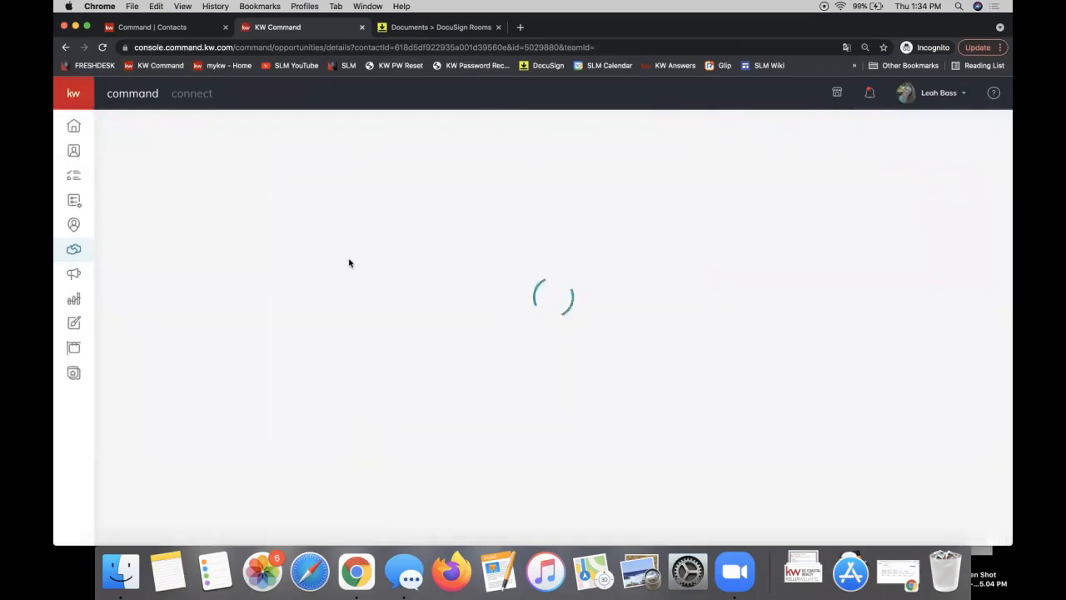
pyautogui.scroll(-3, 349, 263)
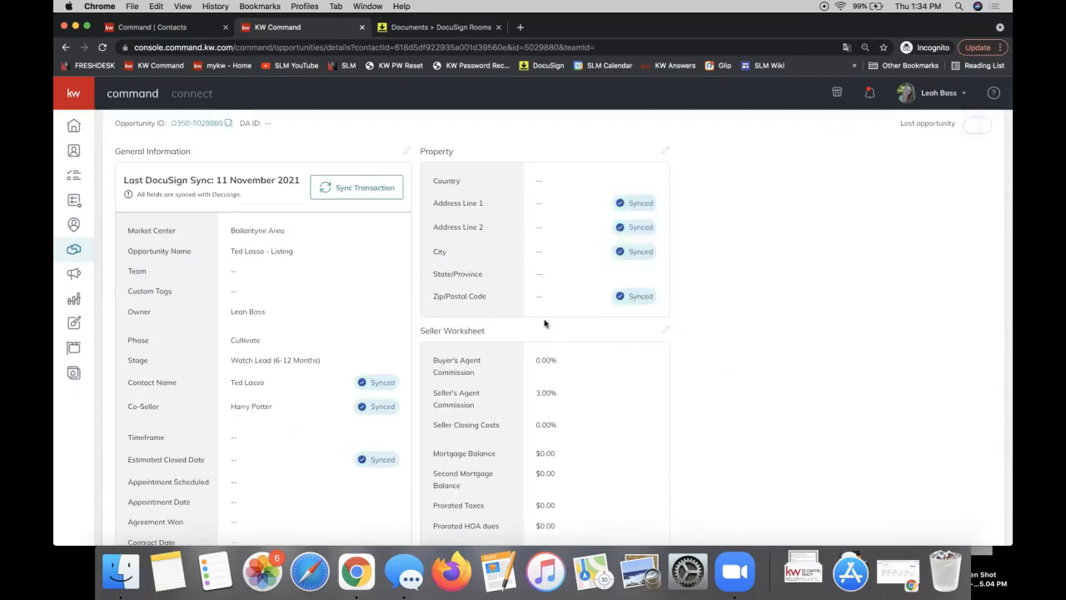
pyautogui.scroll(2, 633, 297)
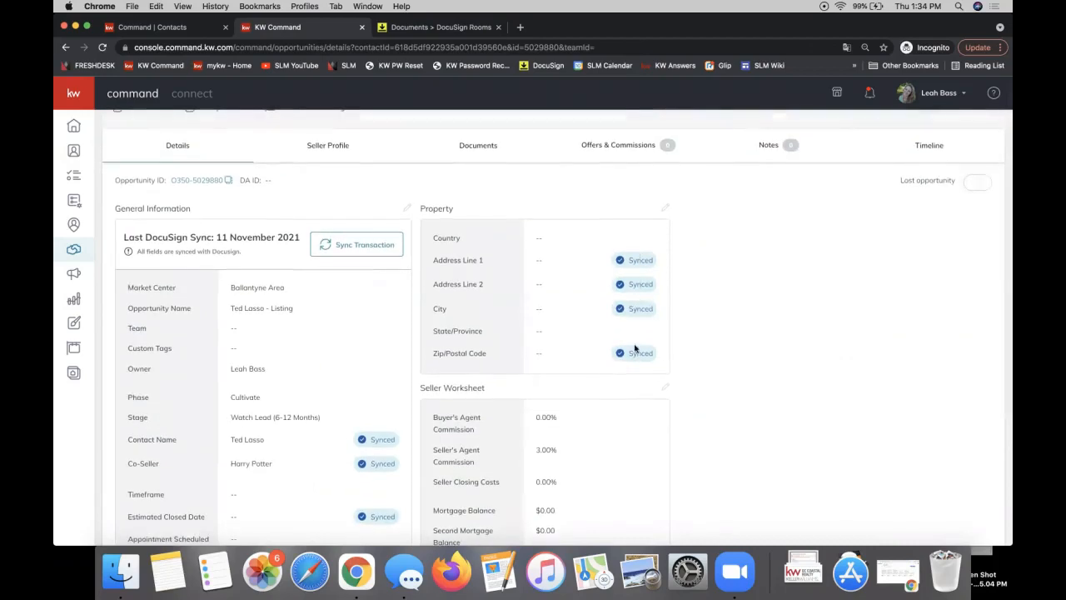
pyautogui.scroll(-4, 369, 447)
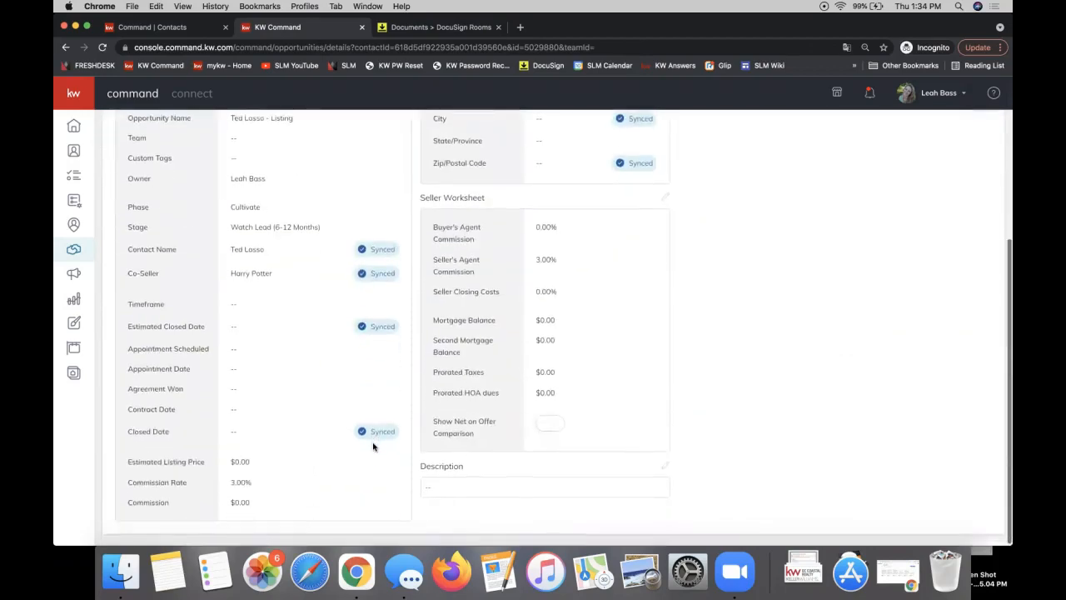
pyautogui.scroll(3, 373, 448)
pyautogui.scroll(3, 373, 447)
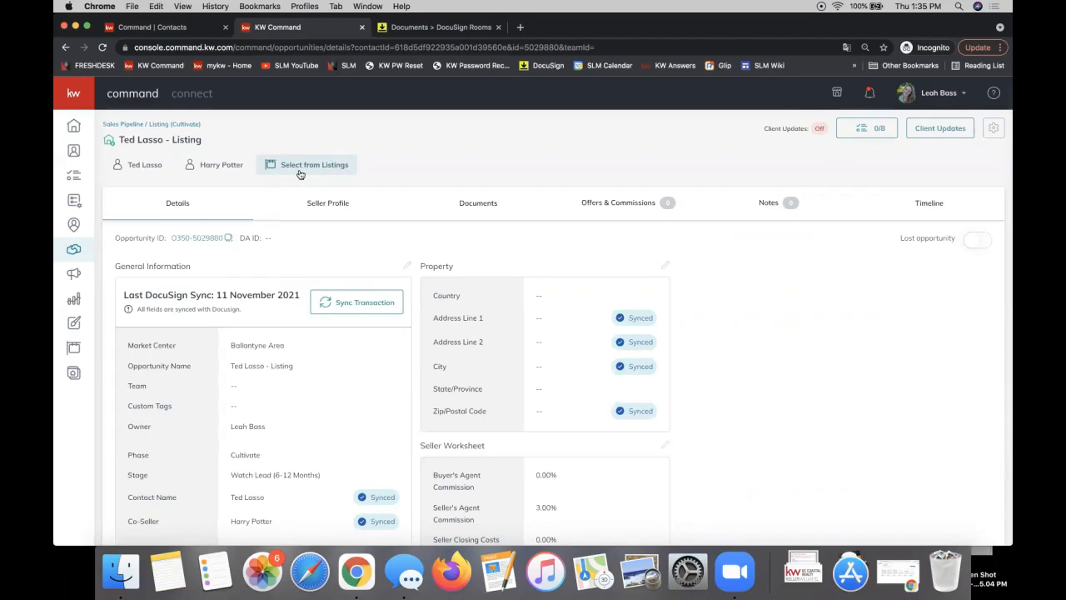
pyautogui.click(666, 268)
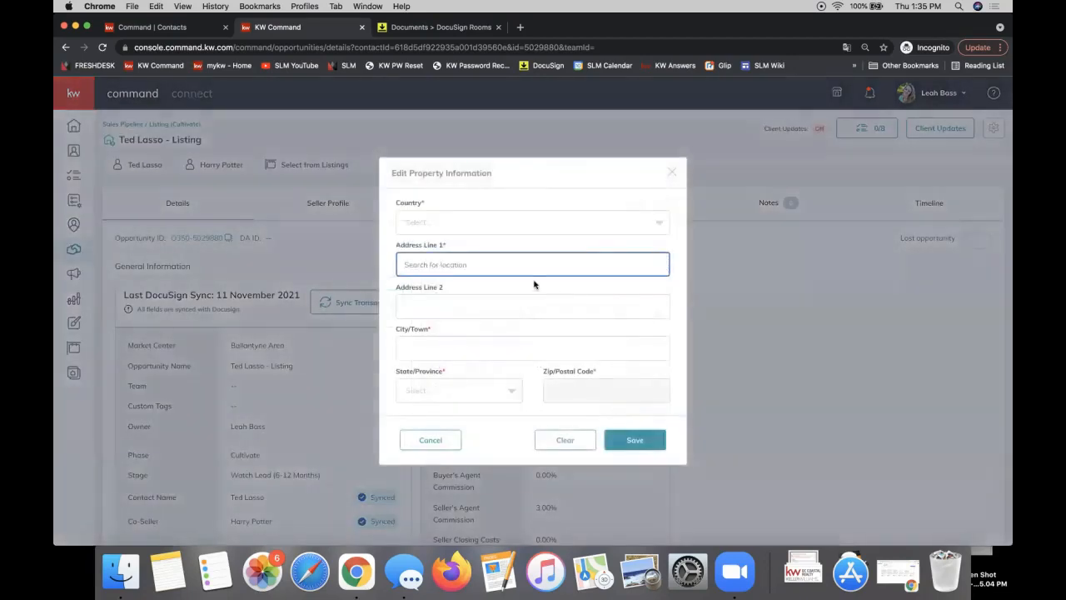
pyautogui.click(674, 175)
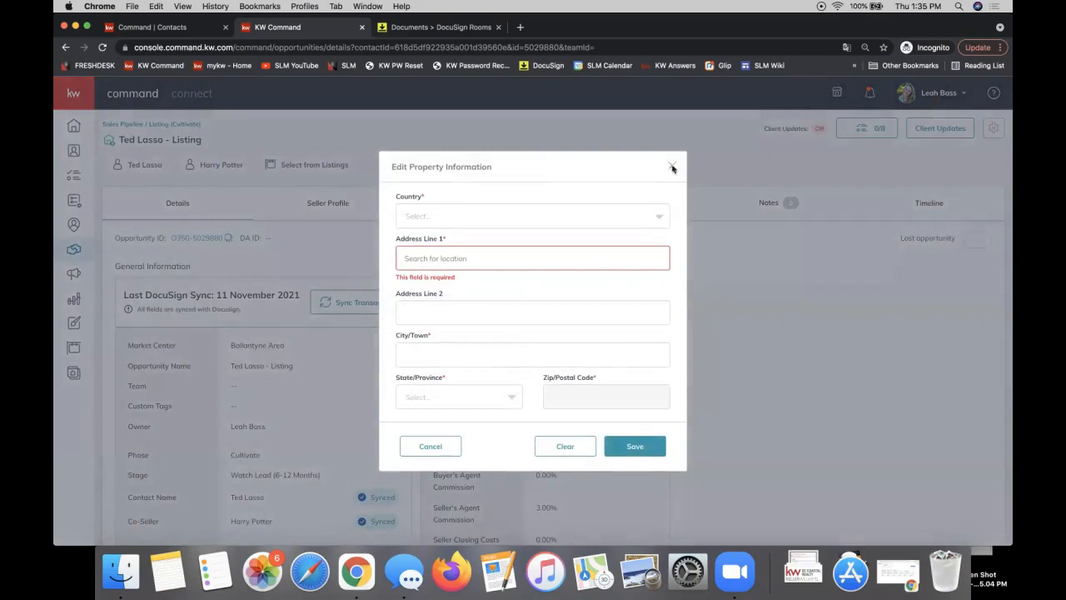
pyautogui.click(673, 167)
pyautogui.doubleClick(440, 266)
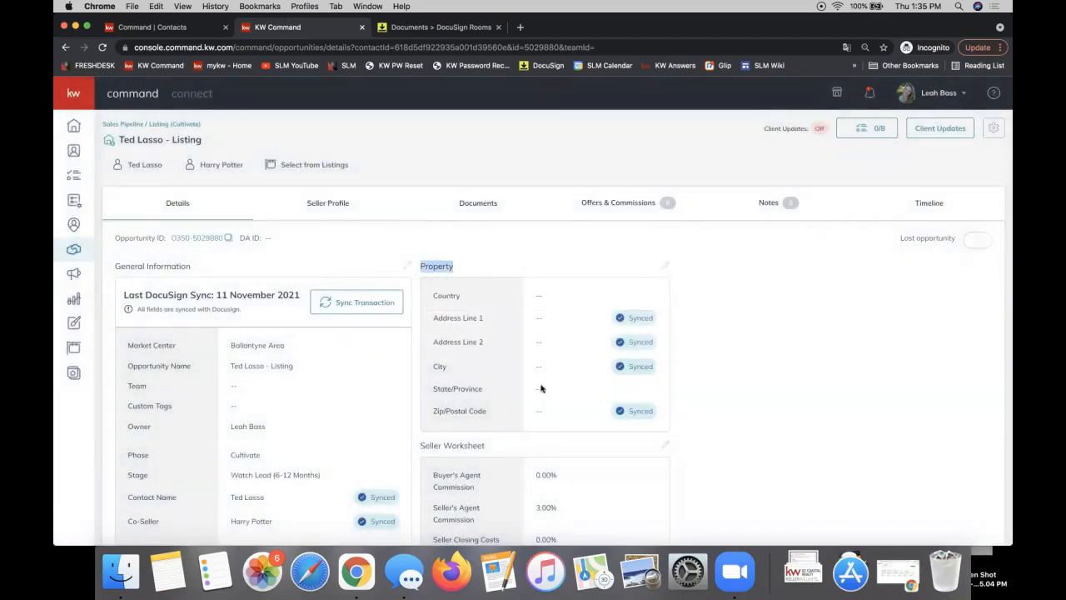
pyautogui.click(304, 169)
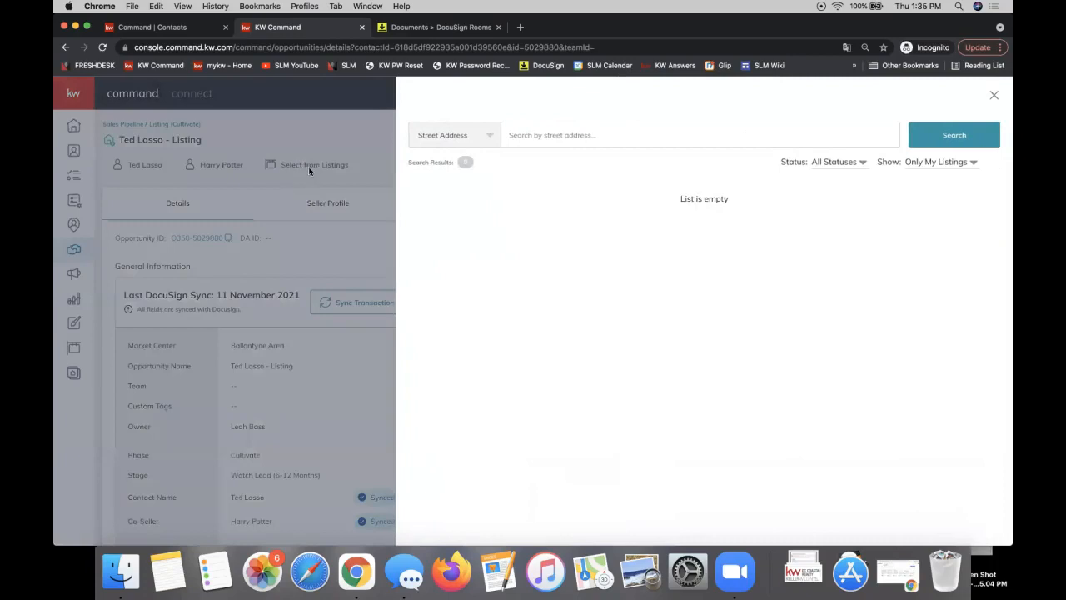
pyautogui.click(934, 164)
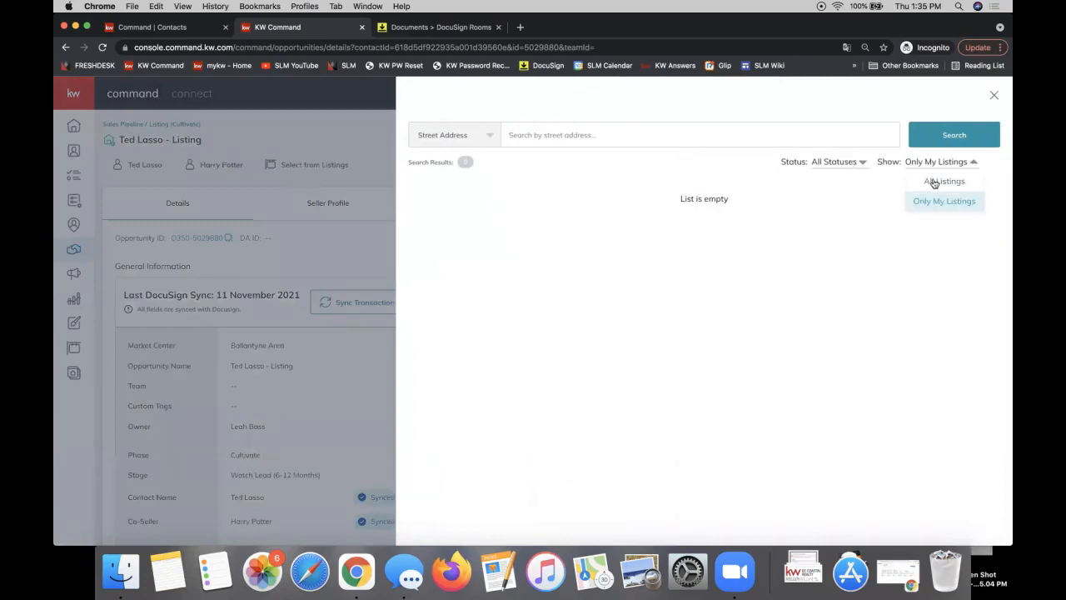
pyautogui.click(935, 181)
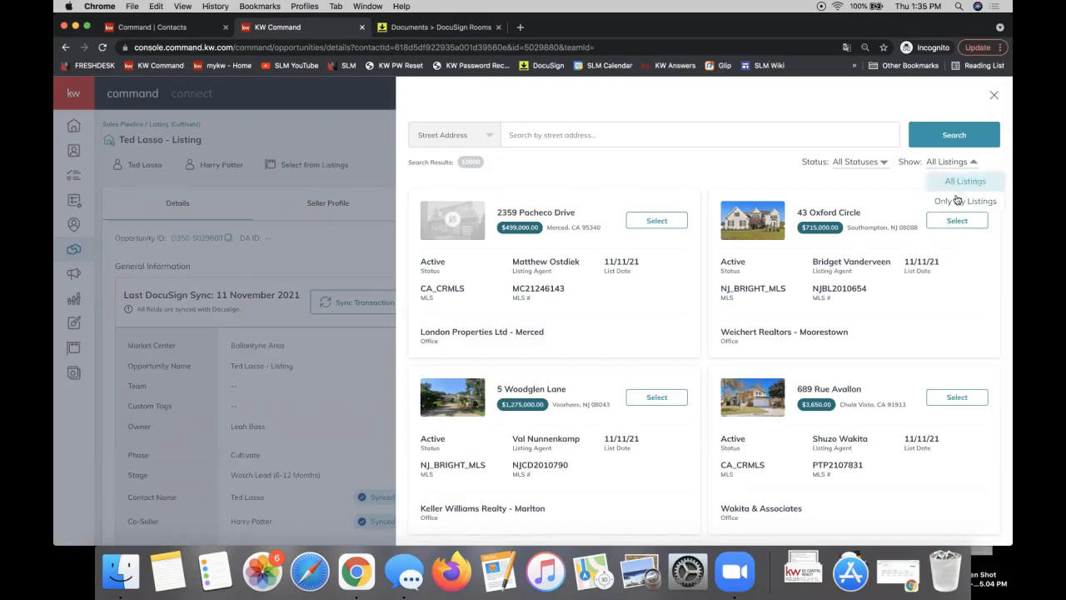
pyautogui.click(959, 201)
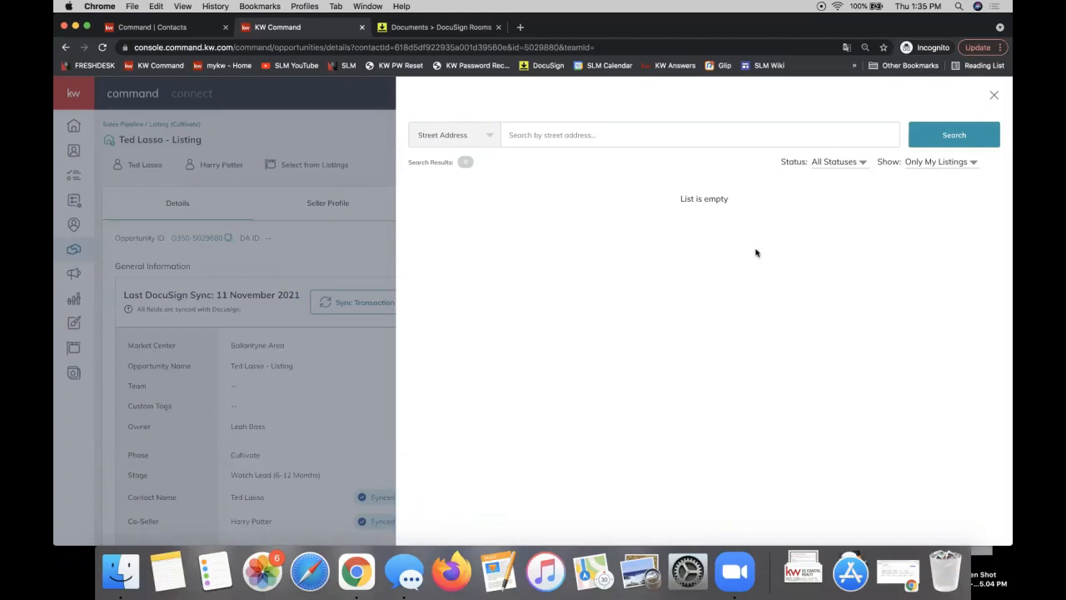
pyautogui.click(939, 164)
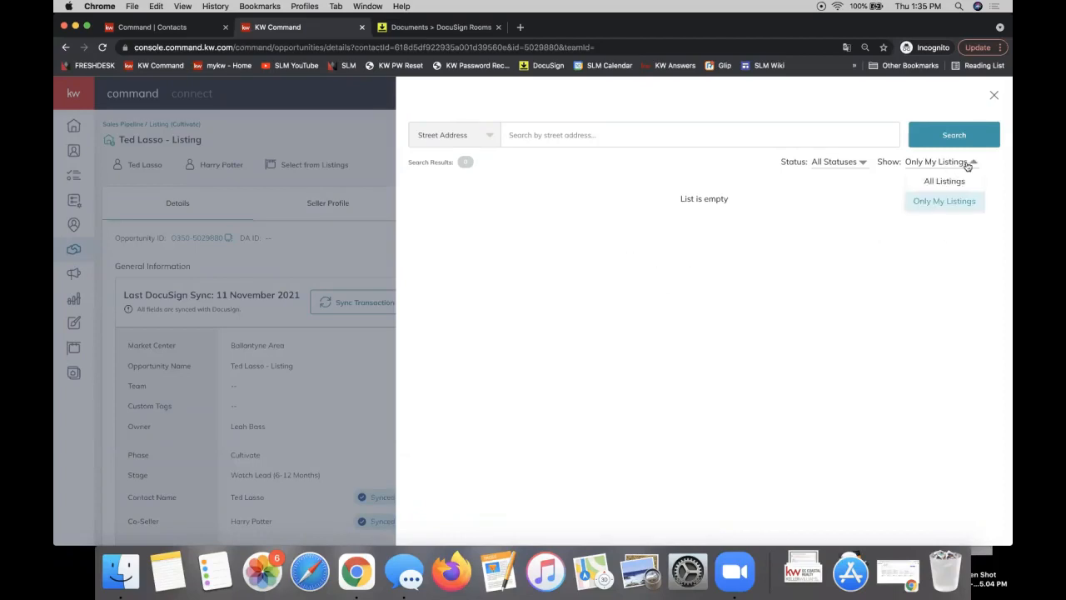
pyautogui.click(950, 181)
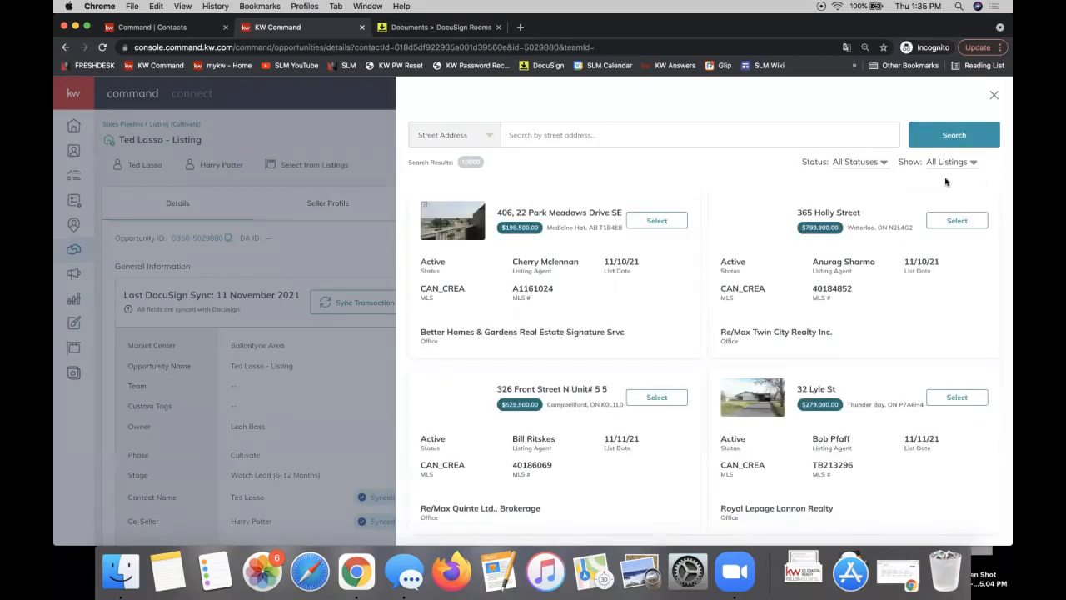
pyautogui.click(581, 134)
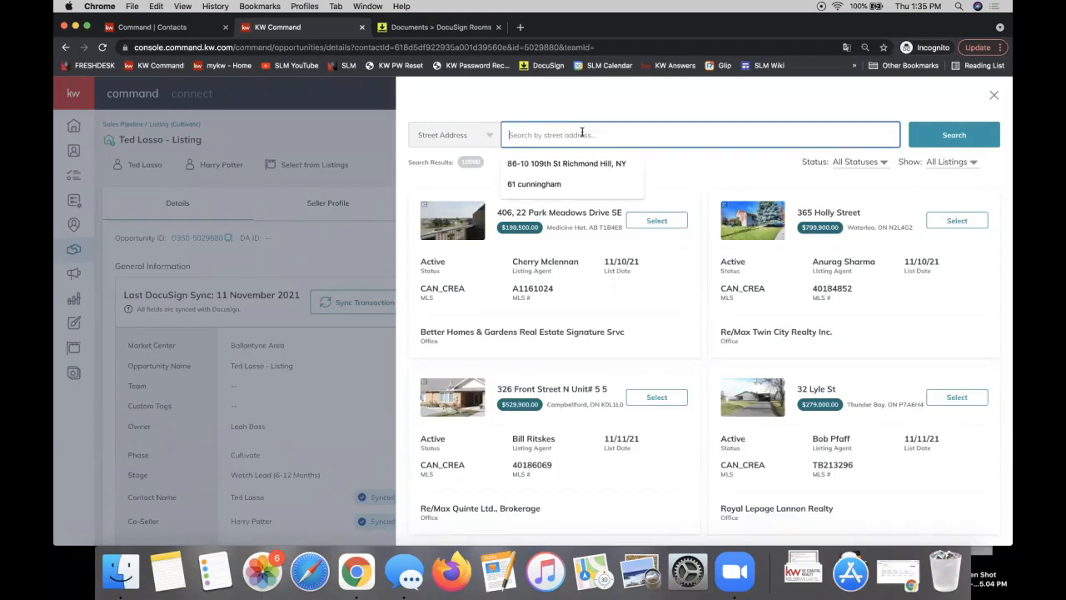
pyautogui.click(942, 163)
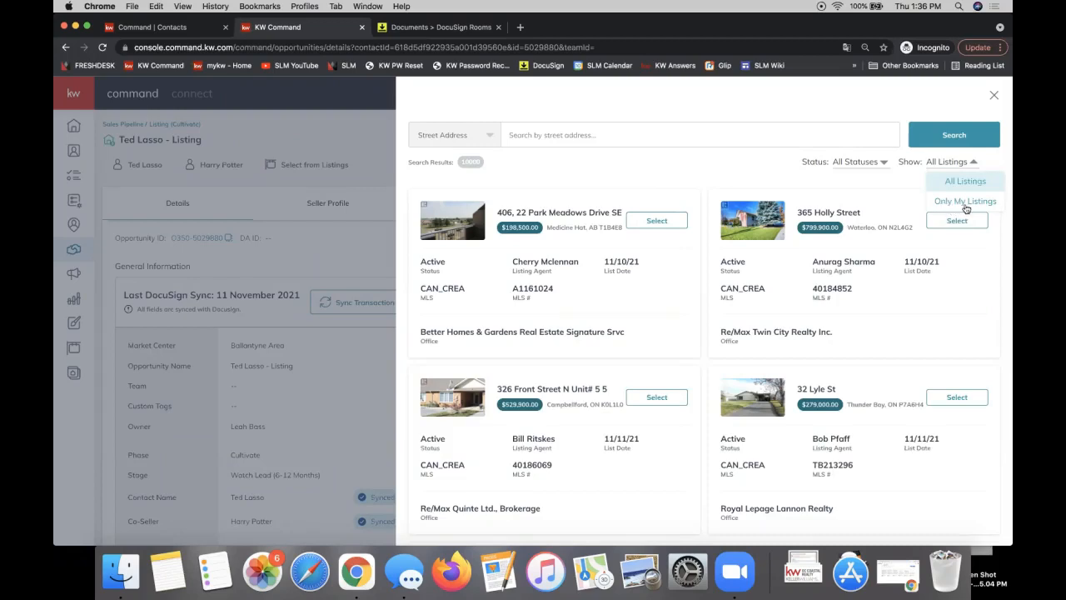
pyautogui.click(952, 180)
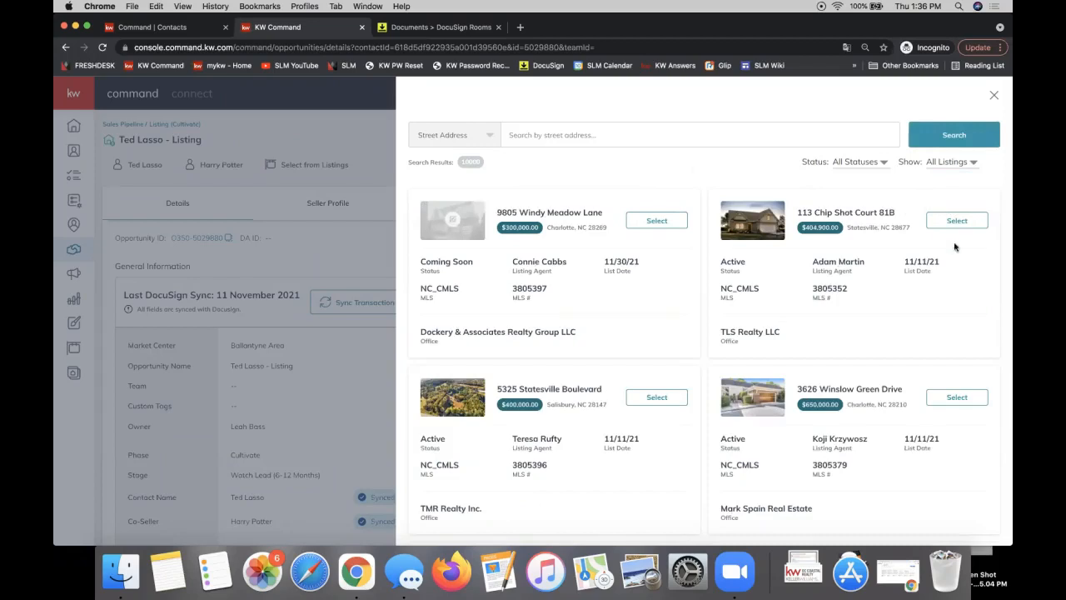
pyautogui.click(959, 223)
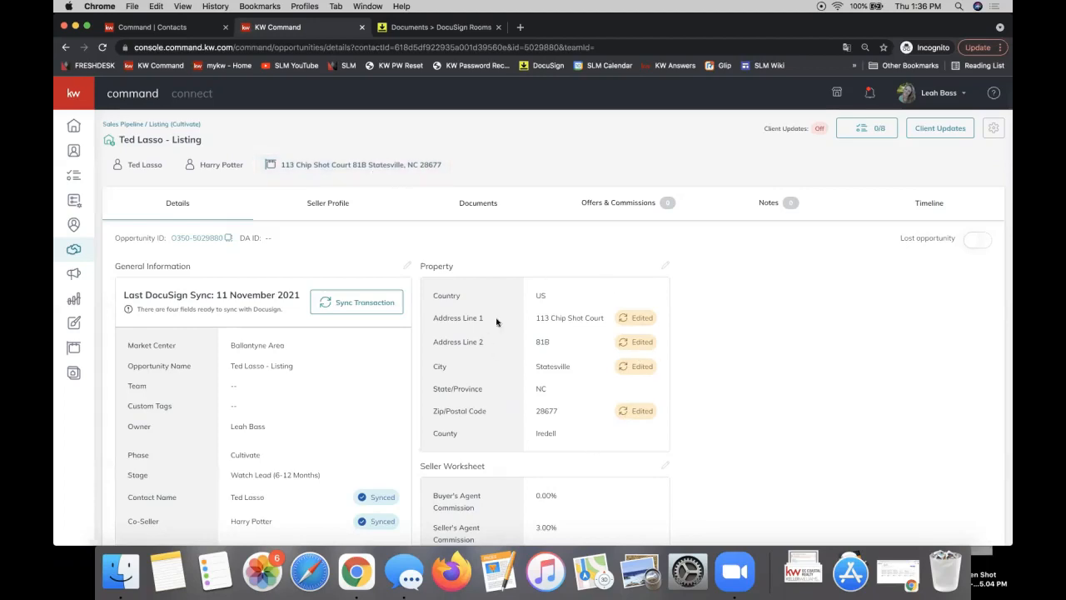
pyautogui.doubleClick(436, 265)
pyautogui.scroll(-1, 385, 475)
pyautogui.scroll(-3, 385, 475)
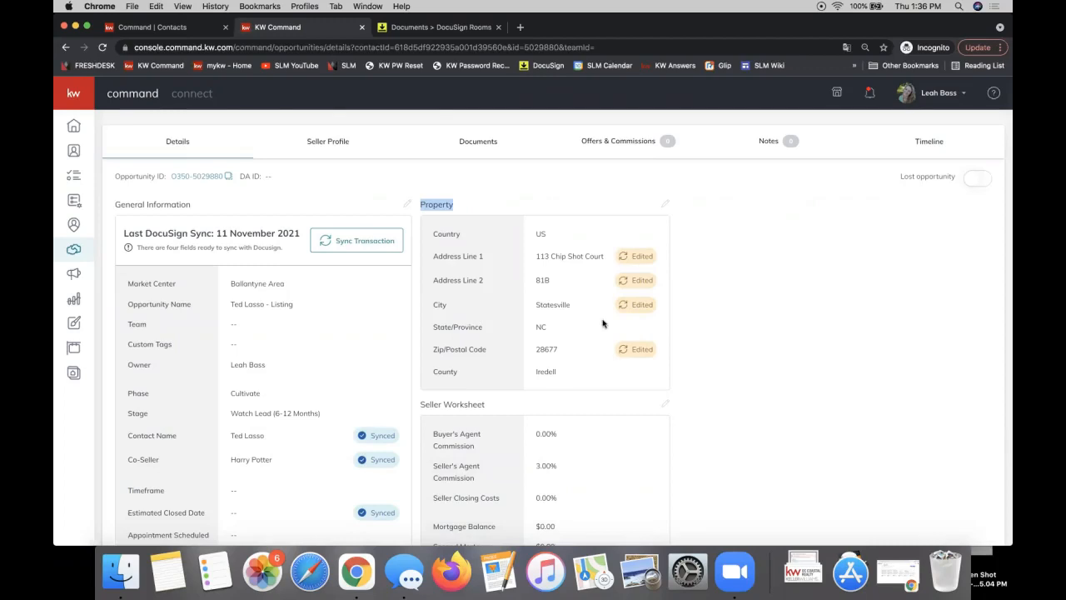
pyautogui.scroll(2, 603, 323)
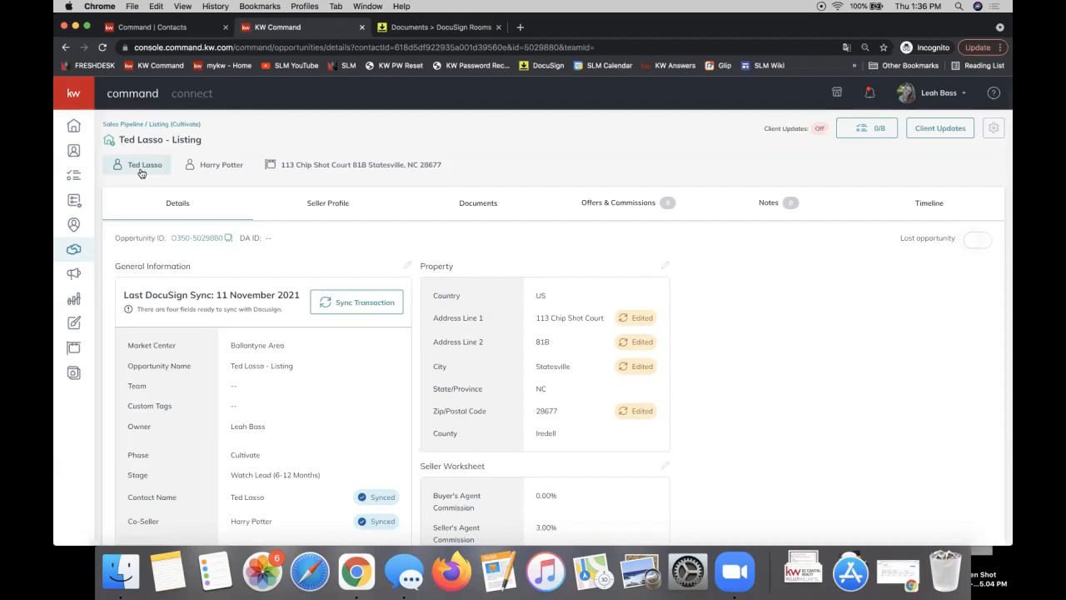
# Sync the transaction to DocuSign with Update and refresh until all property fields show Synced
pyautogui.click(340, 303)
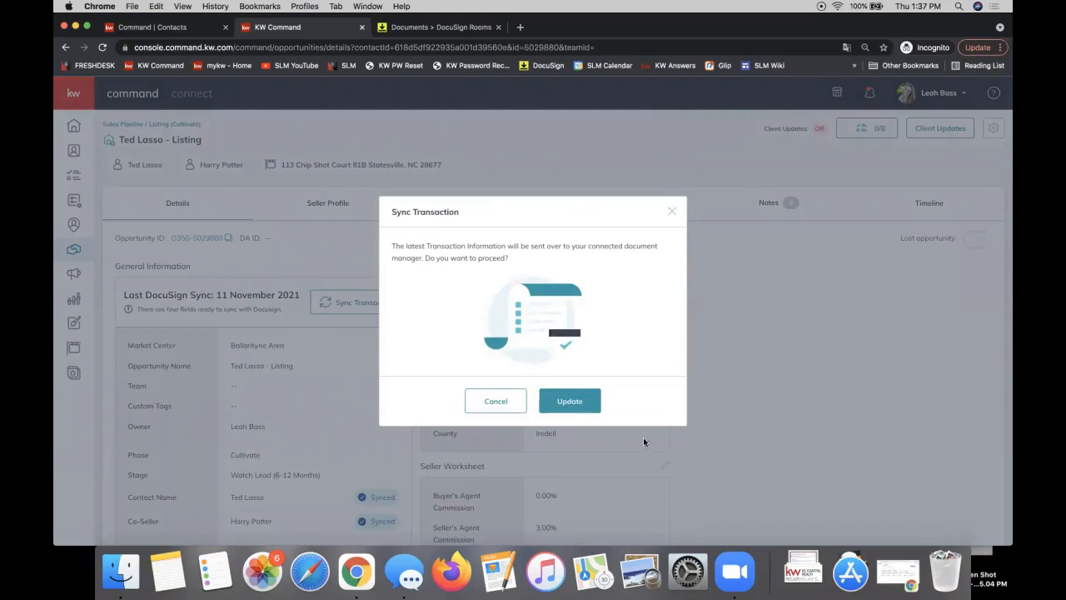
pyautogui.click(583, 407)
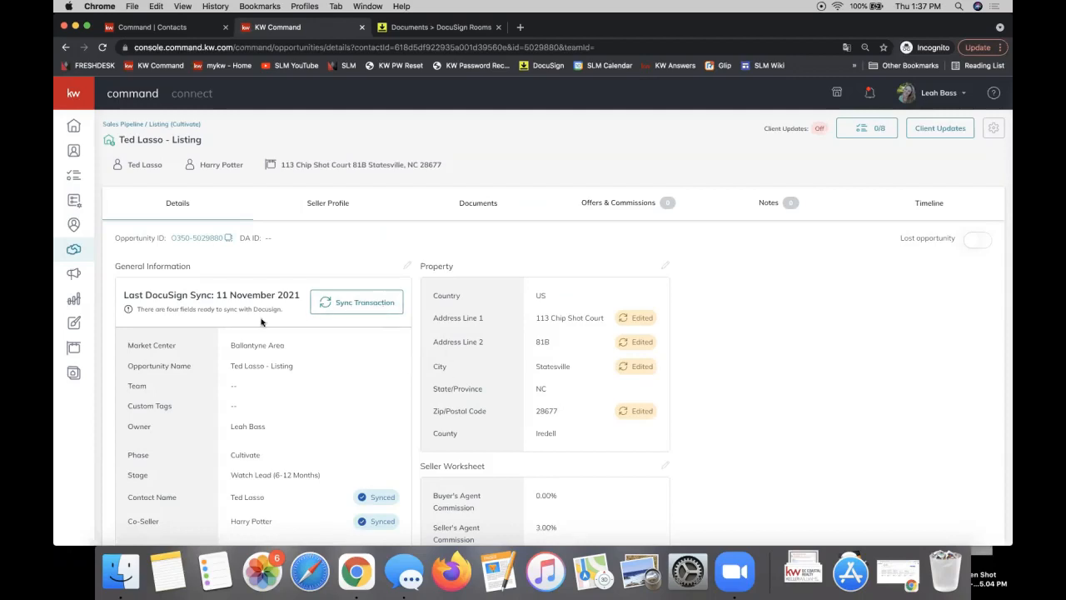
pyautogui.click(332, 308)
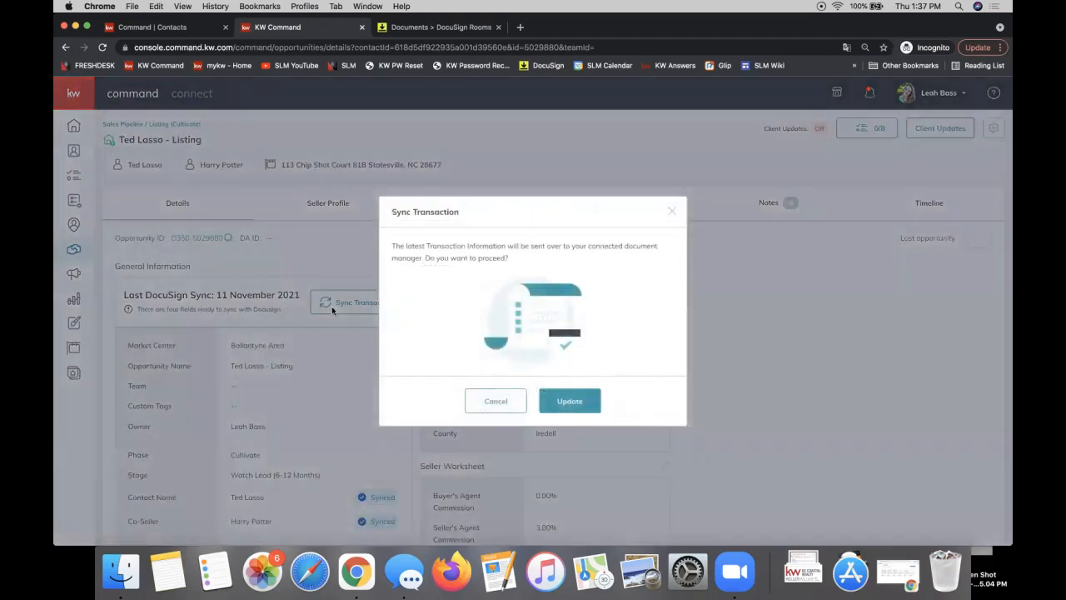
pyautogui.click(583, 403)
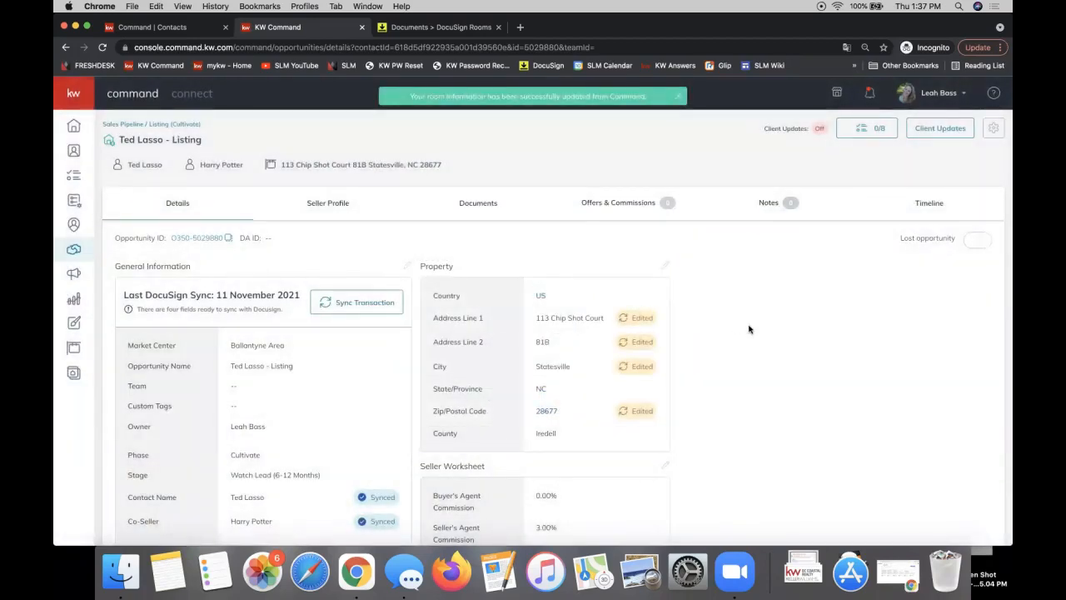
pyautogui.press('super+t')
pyautogui.press('super+w')
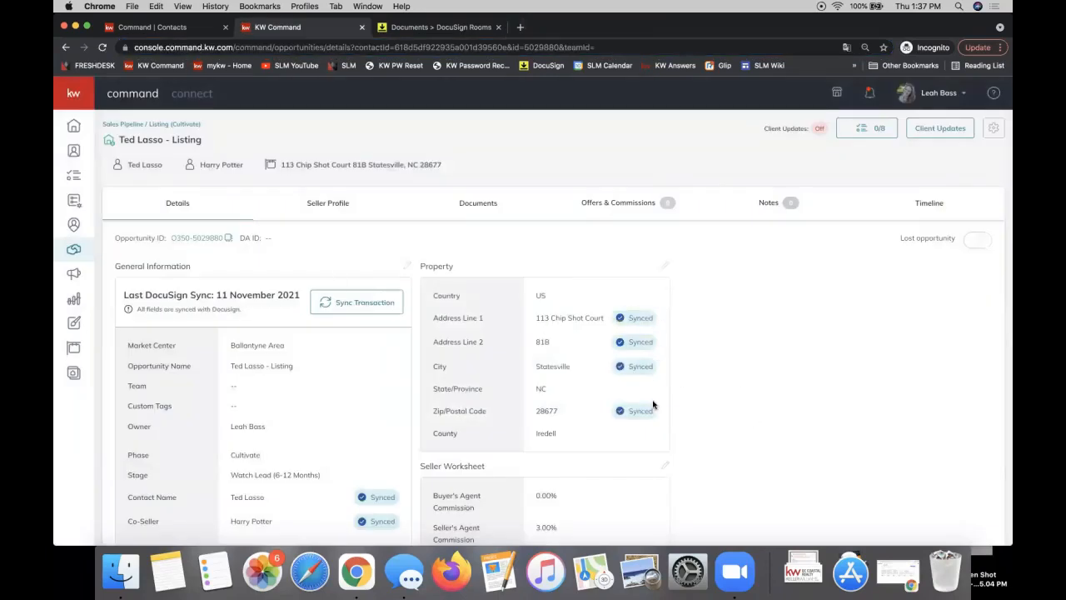
pyautogui.click(425, 27)
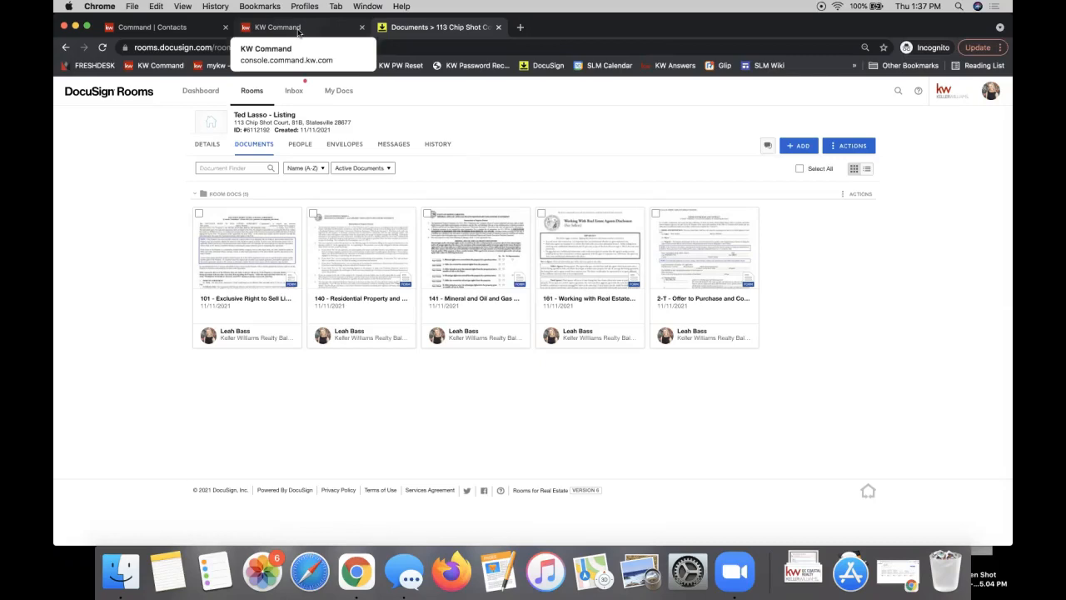
pyautogui.moveTo(237, 121); pyautogui.dragTo(350, 121)
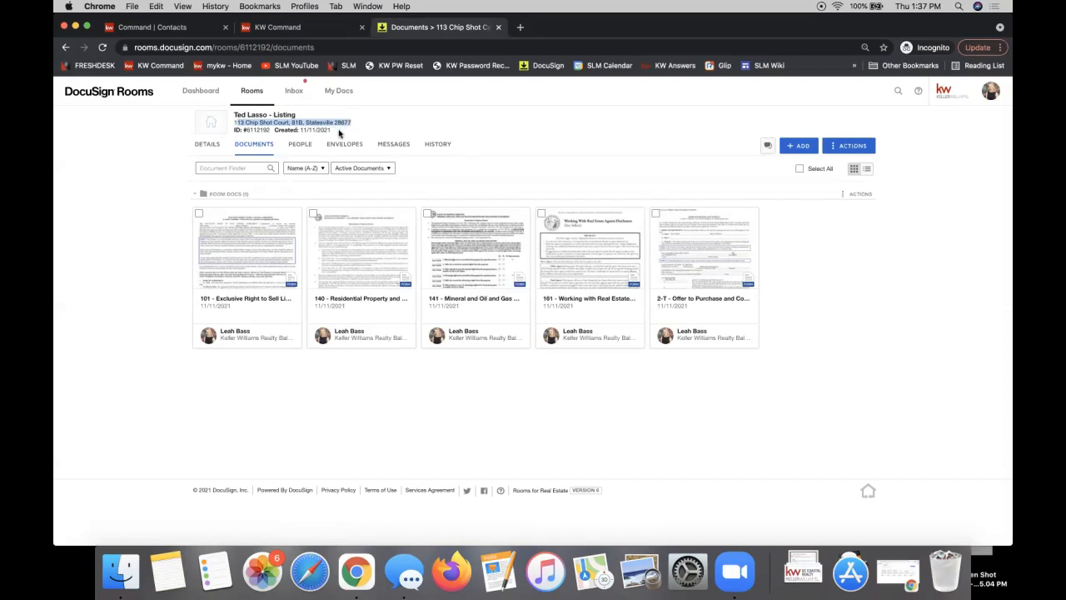
pyautogui.click(227, 256)
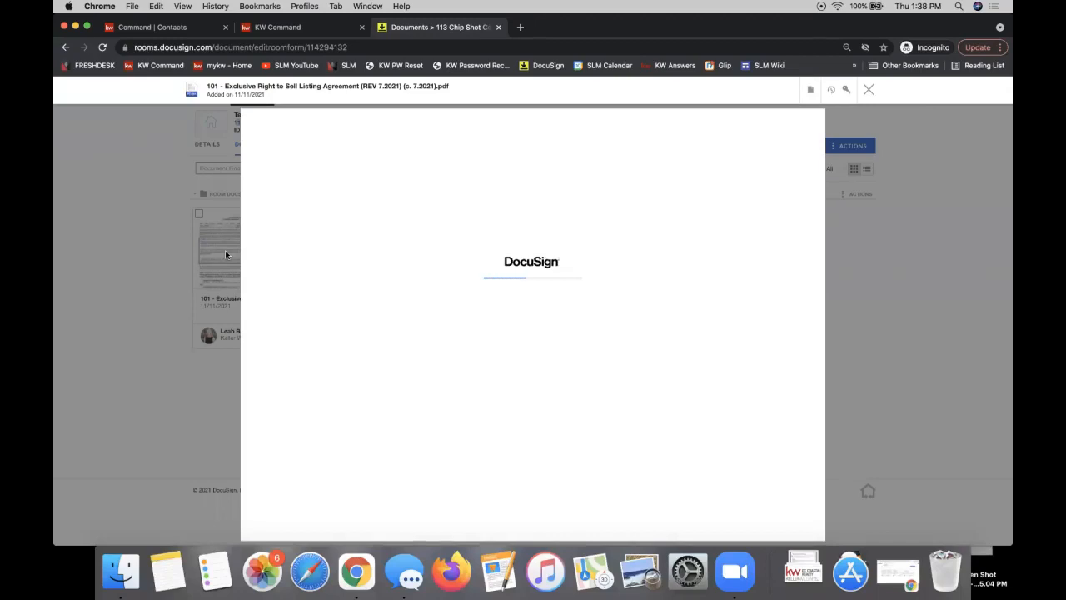
pyautogui.scroll(-3, 579, 355)
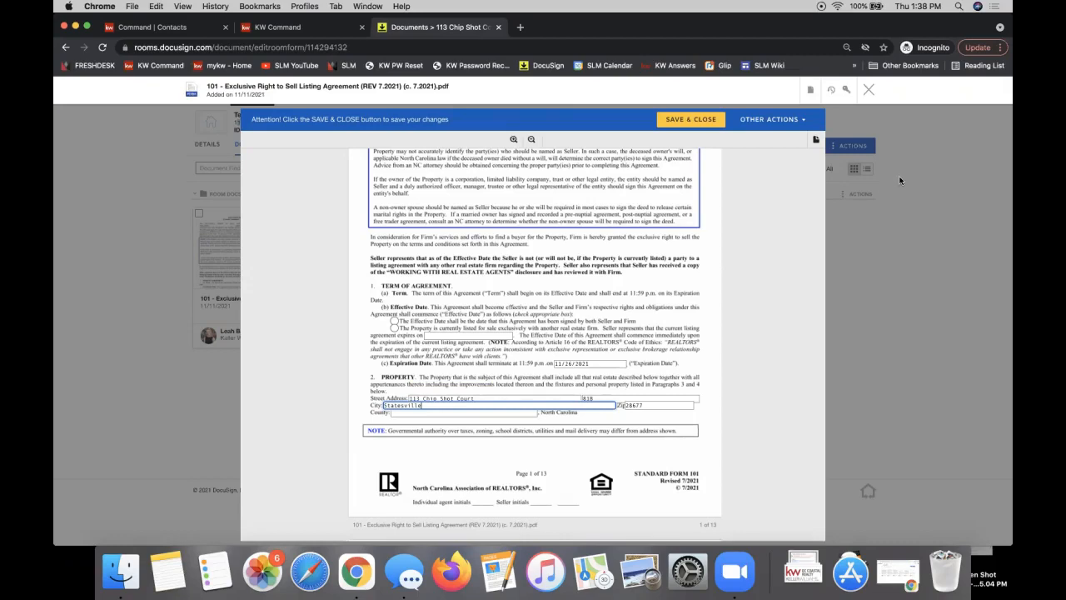
pyautogui.click(870, 89)
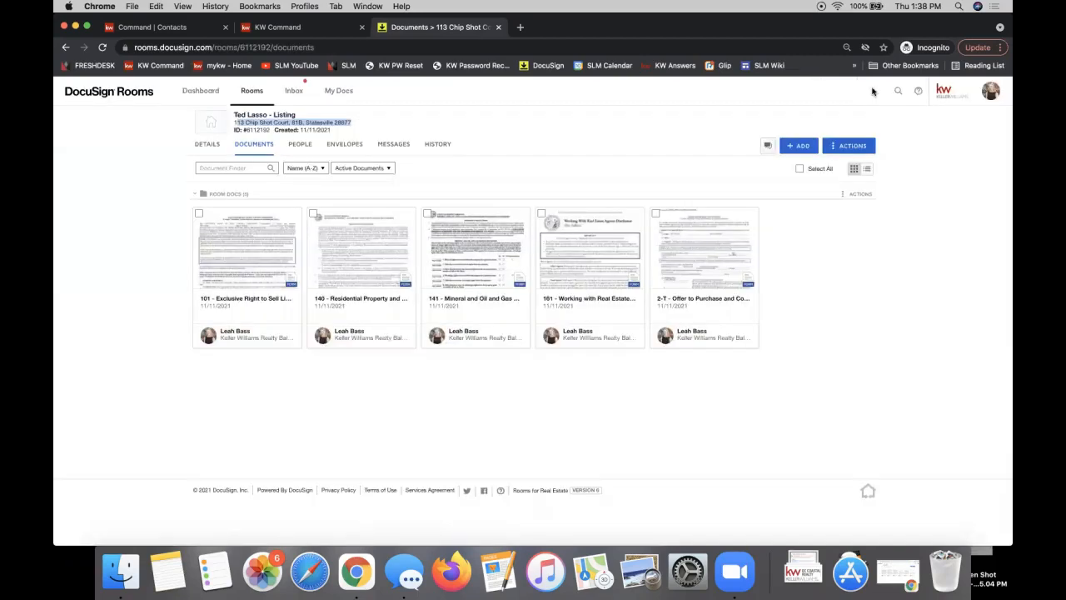
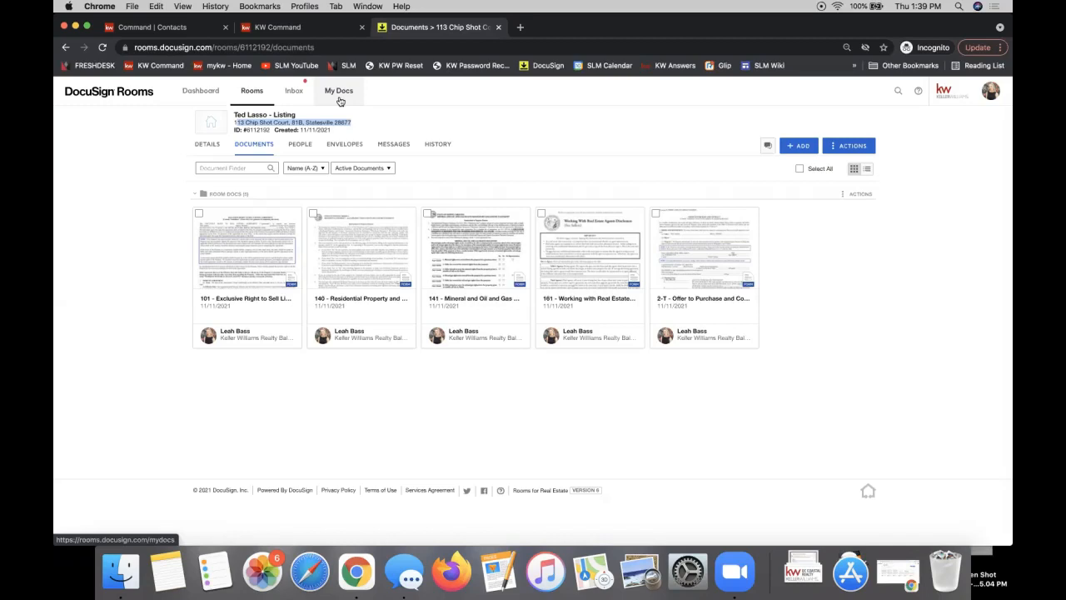
# Go to My Docs to see the listing, Listing Forms and My Documents folders
pyautogui.click(339, 100)
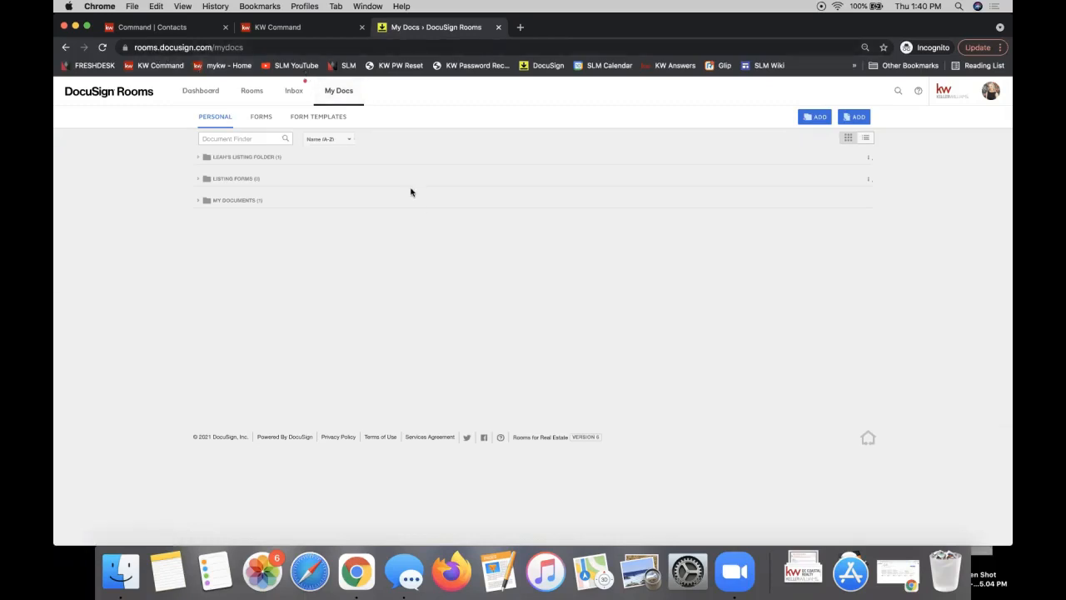
# From My Docs' Form Templates list, begin a new template to bring up Select Form
pyautogui.click(331, 100)
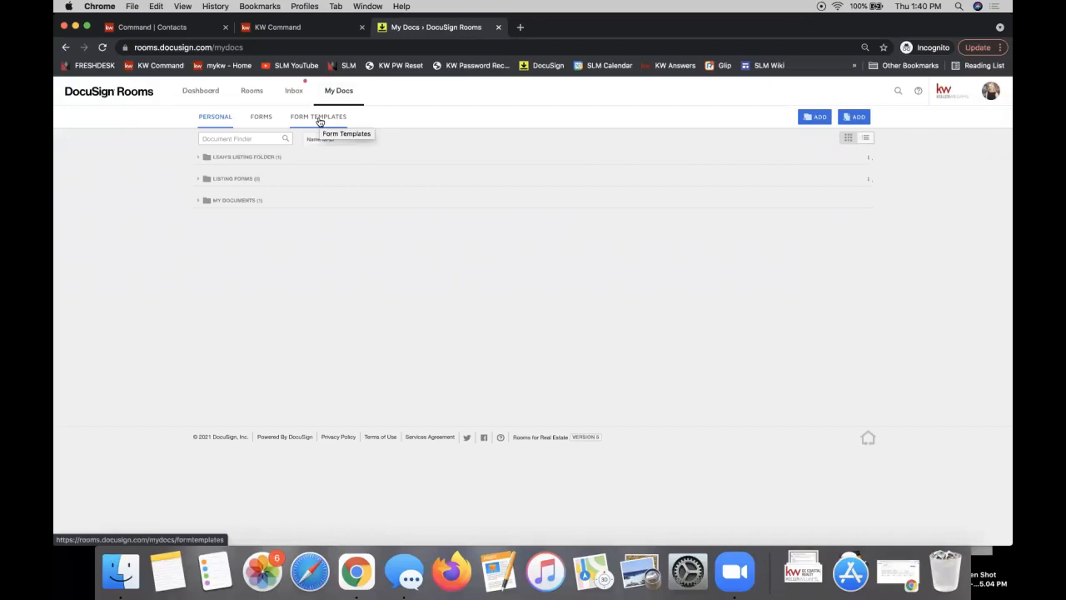
pyautogui.click(320, 122)
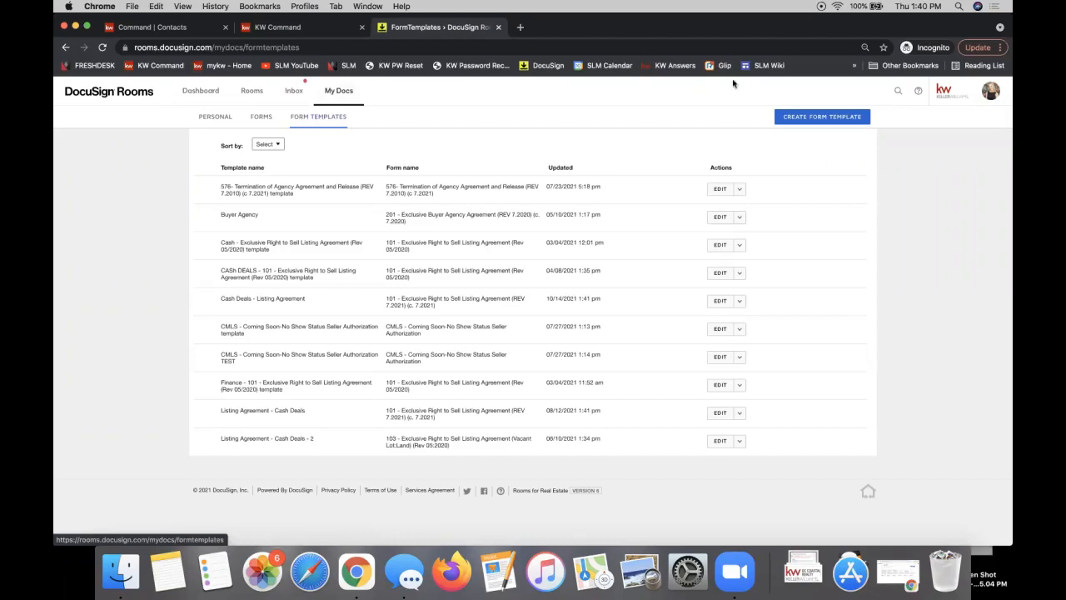
pyautogui.click(813, 117)
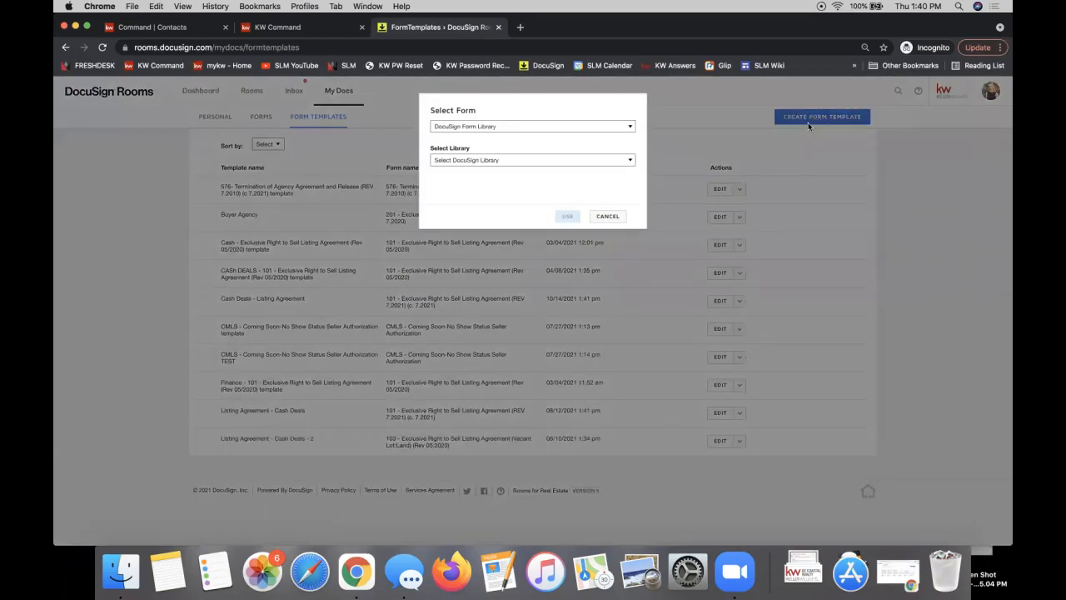
# Set the form source to DocuSign Form Group with the NC Listing File group
pyautogui.click(470, 128)
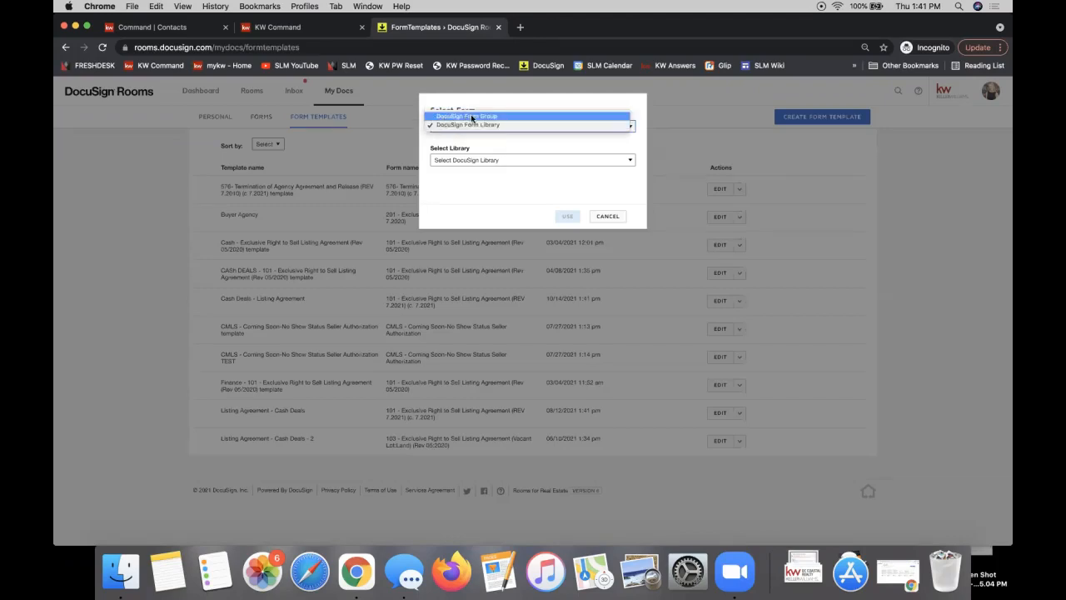
pyautogui.click(471, 116)
pyautogui.click(473, 164)
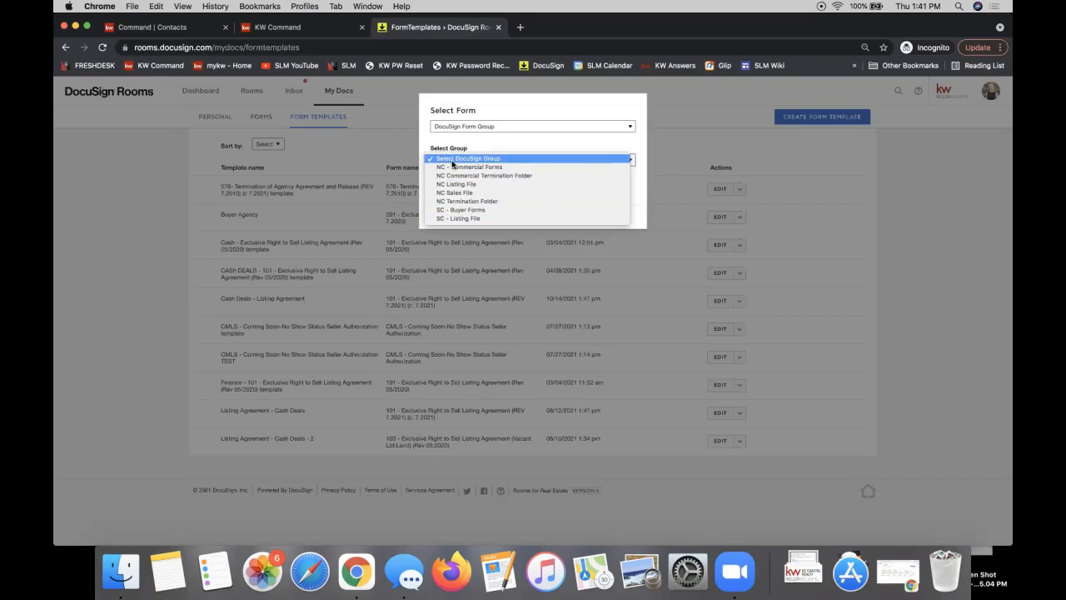
pyautogui.click(465, 129)
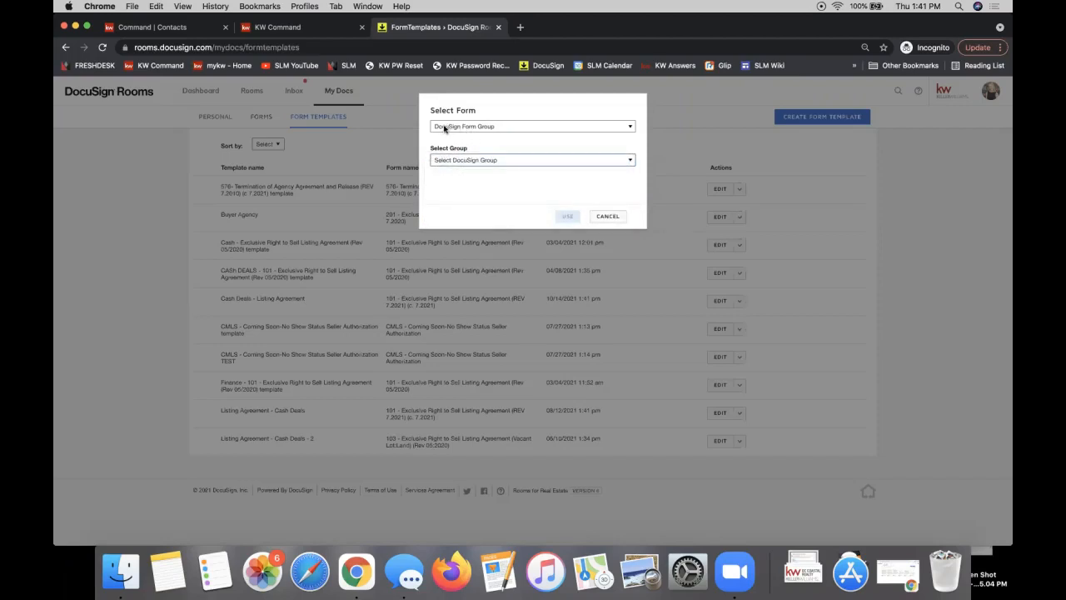
pyautogui.click(457, 127)
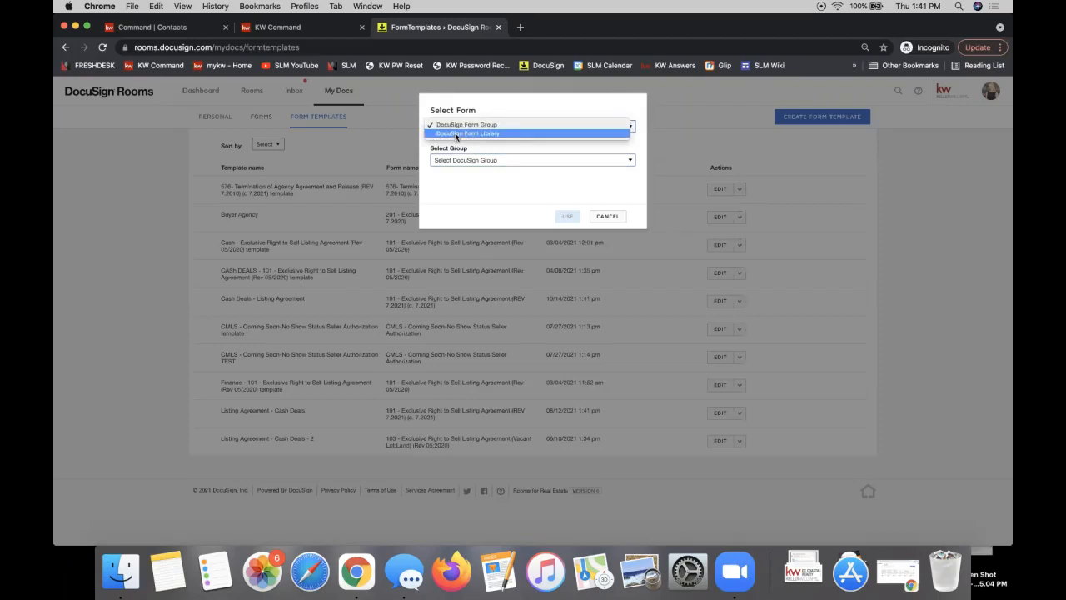
pyautogui.click(457, 135)
pyautogui.click(497, 161)
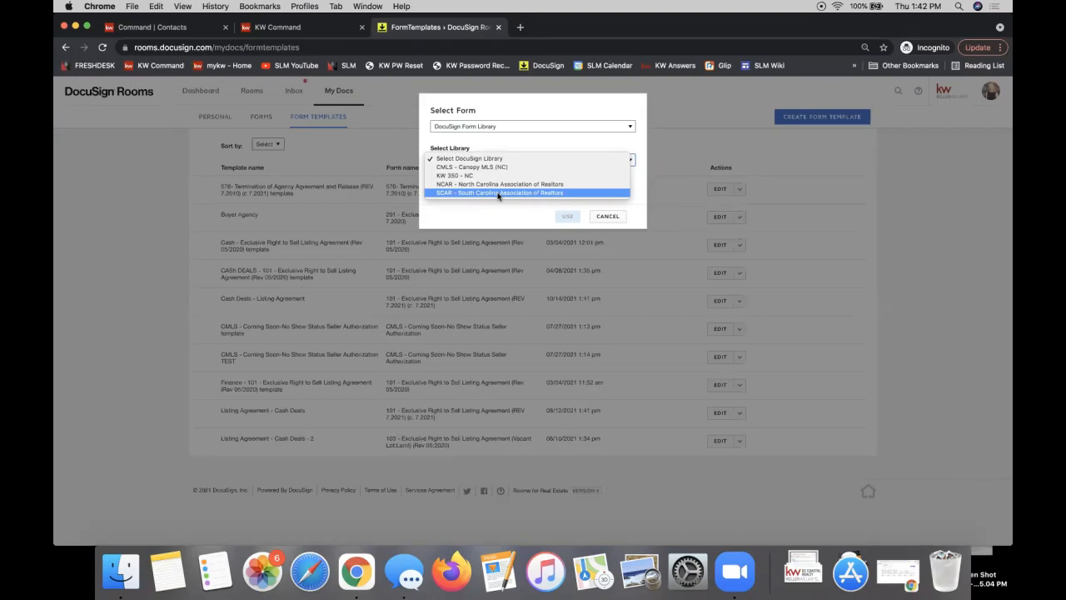
pyautogui.click(490, 127)
pyautogui.click(489, 126)
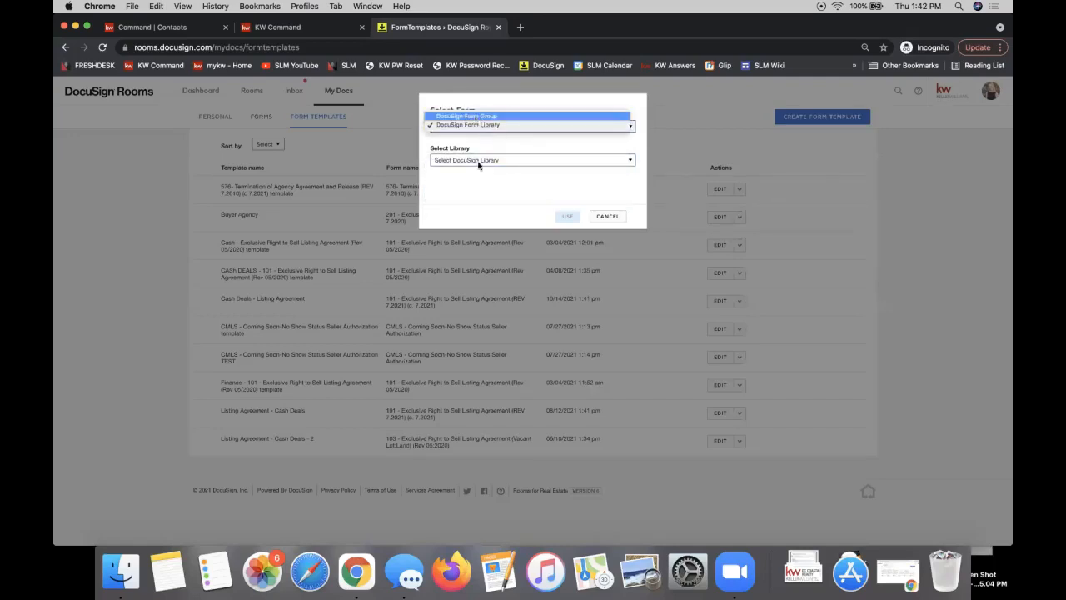
pyautogui.click(475, 112)
pyautogui.click(463, 159)
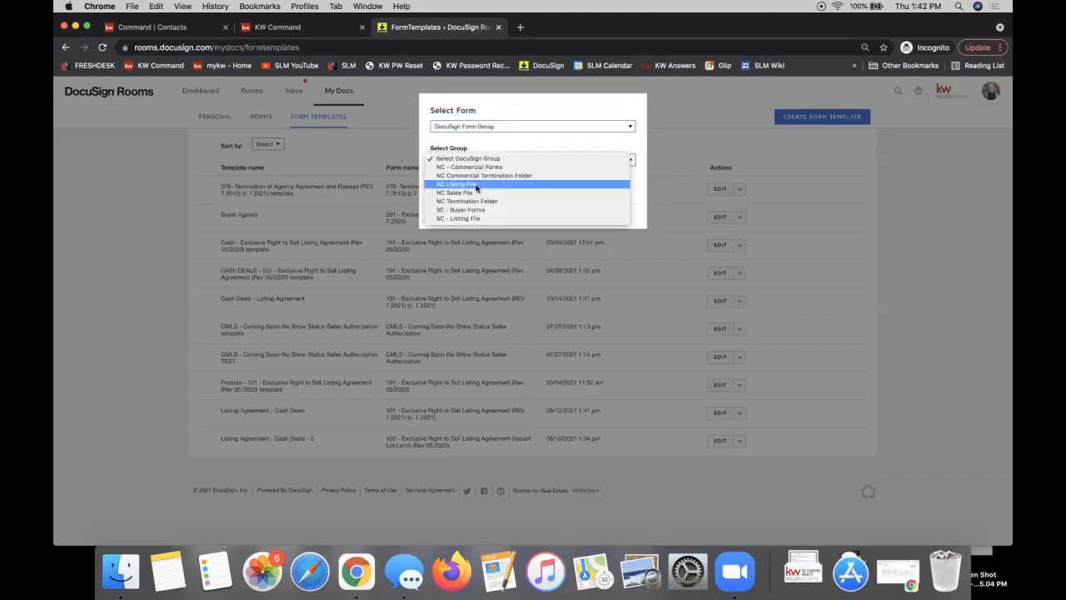
pyautogui.click(475, 184)
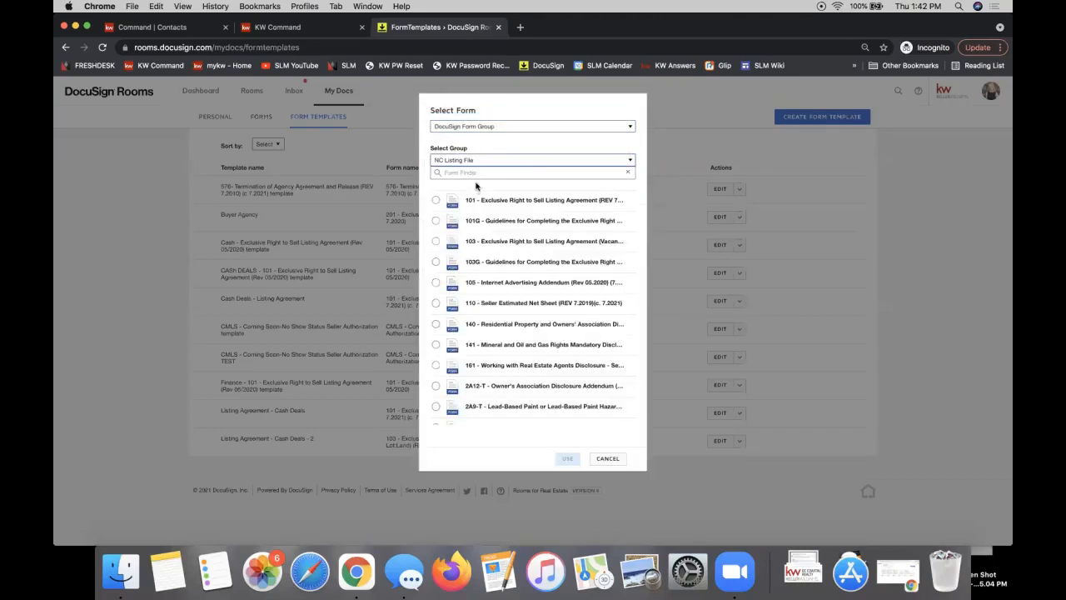
# Use the 101 - Exclusive Right to Sell Listing Agreement form for the new template
pyautogui.click(449, 172)
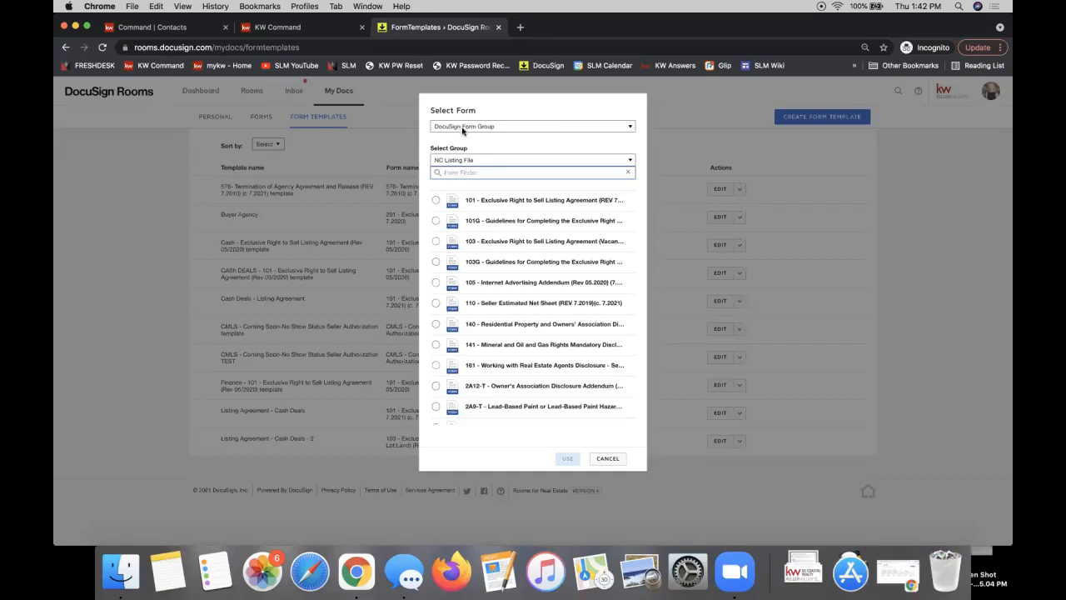
pyautogui.click(436, 201)
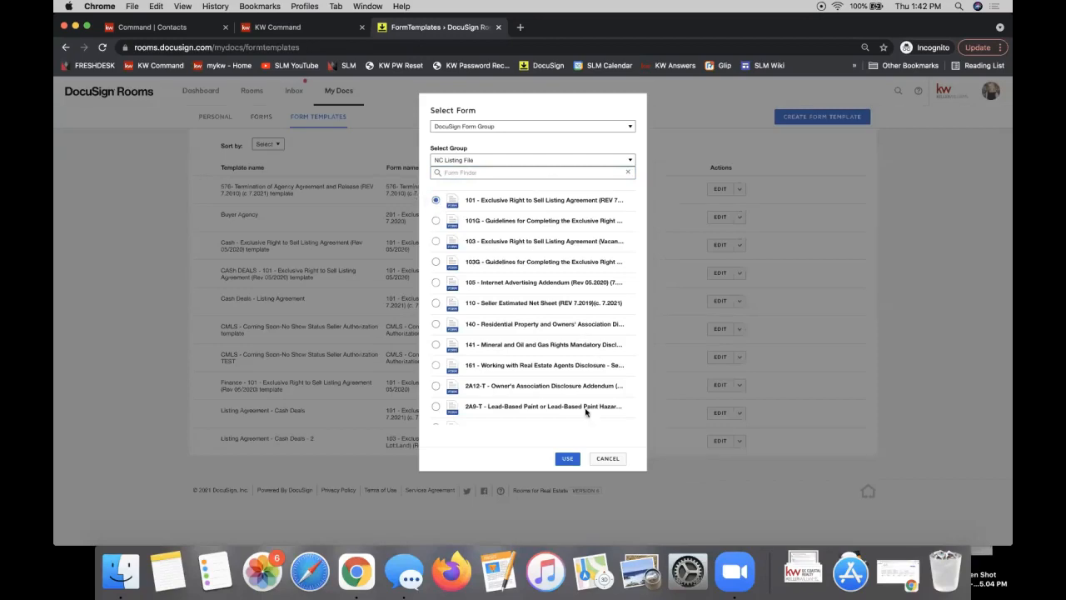
pyautogui.click(567, 459)
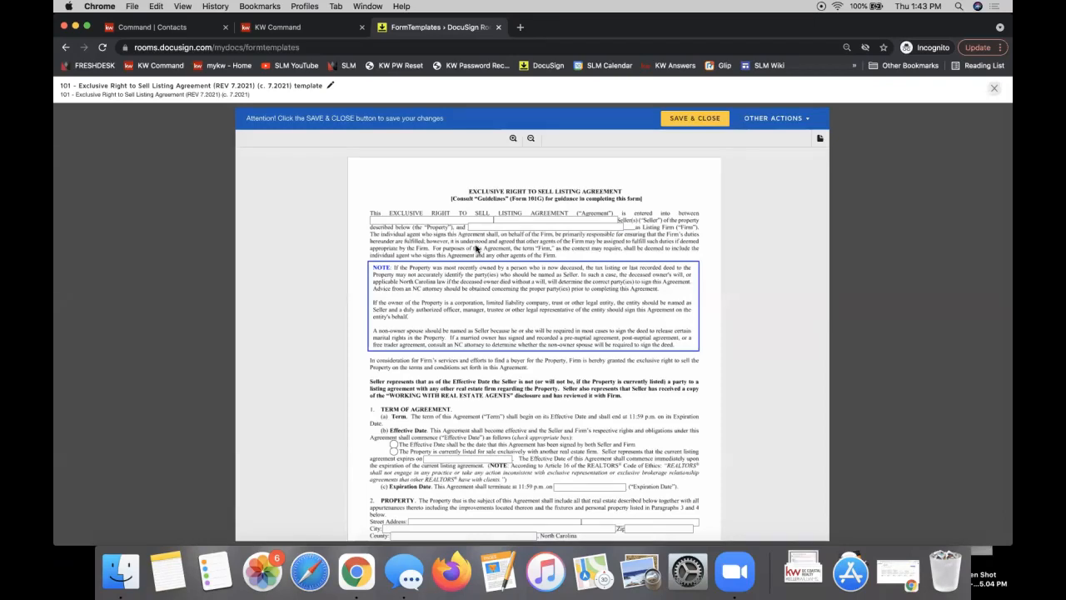
# Enter Keller Williams Realty Ballantyne Area as listing firm and pick the currently-listed effective date option
pyautogui.click(479, 227)
pyautogui.write('Keller Will')
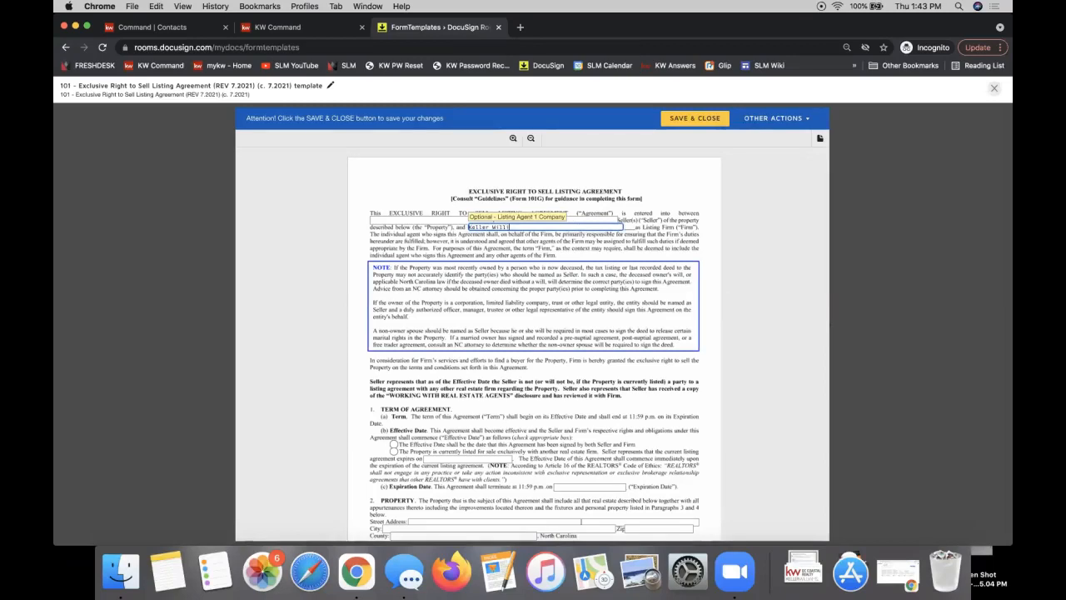
pyautogui.write('iams Realty Ballantyne')
pyautogui.write('Area')
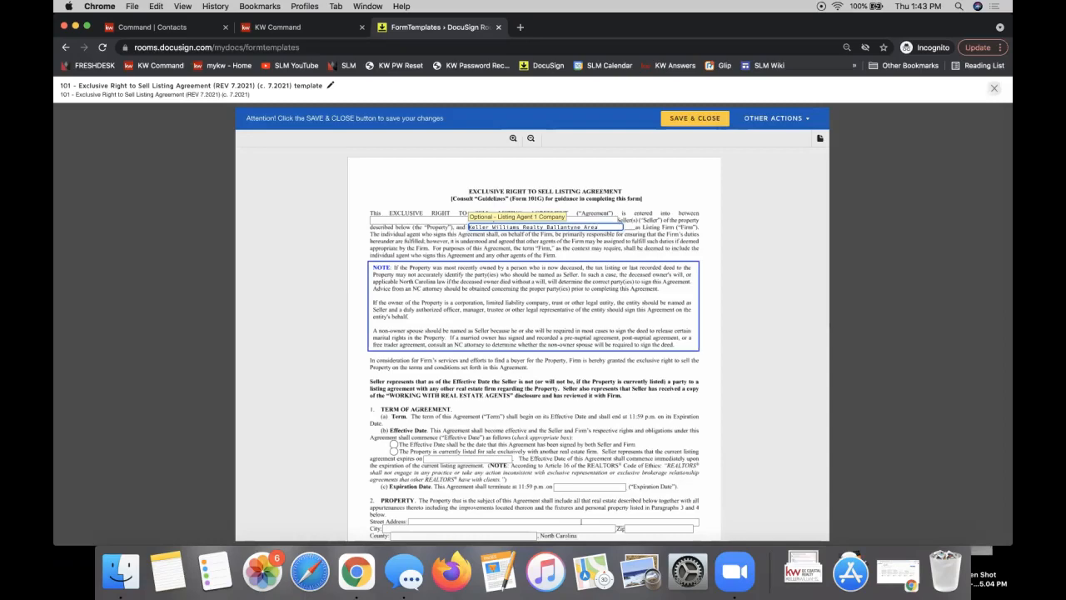
pyautogui.click(469, 409)
pyautogui.scroll(-2, 468, 410)
pyautogui.scroll(2, 468, 410)
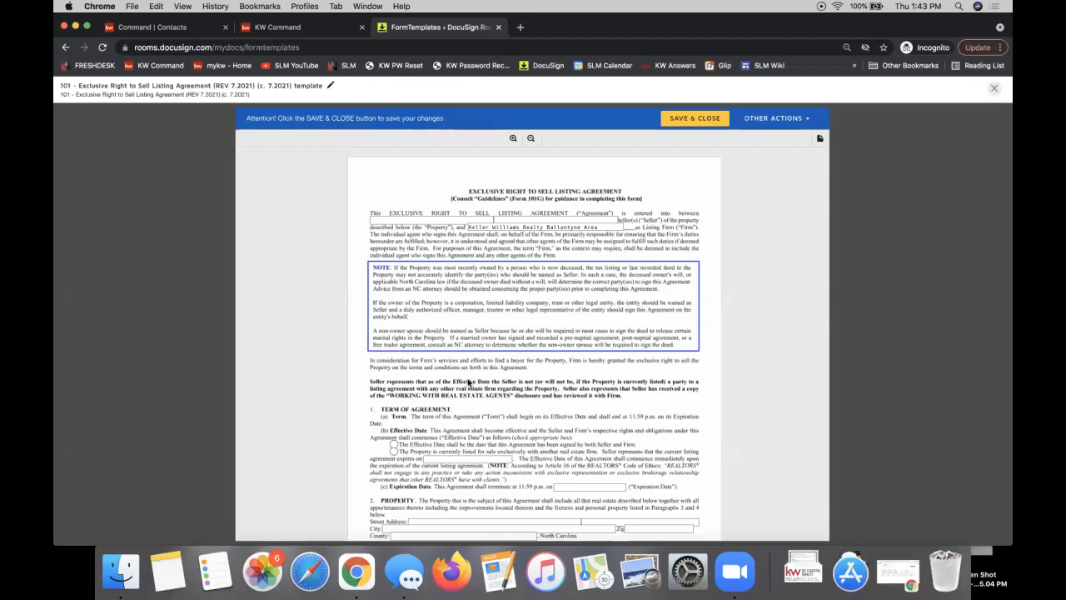
pyautogui.scroll(-3, 470, 383)
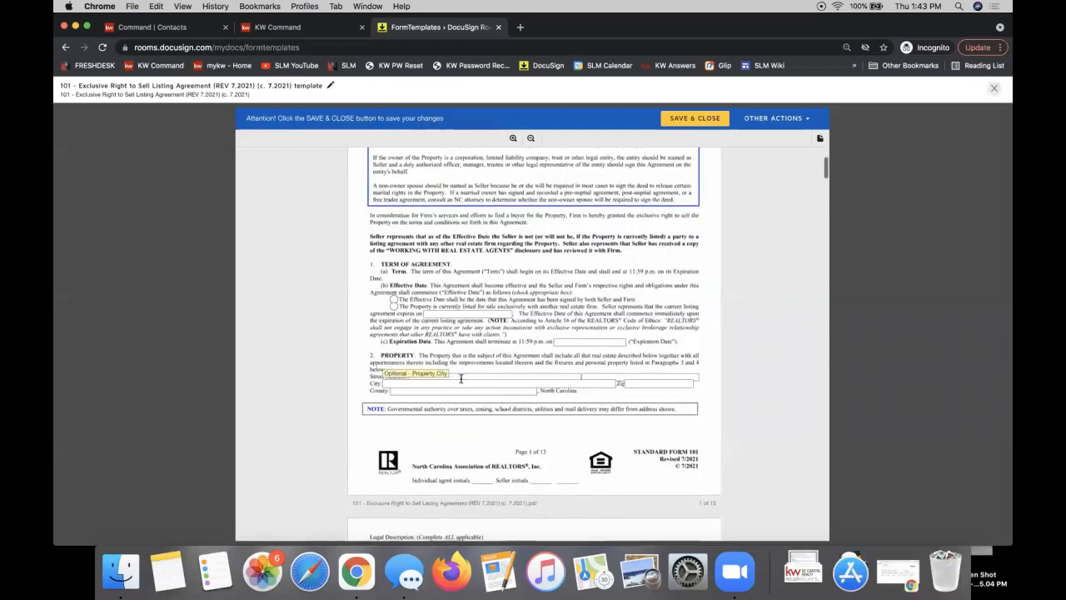
pyautogui.click(394, 305)
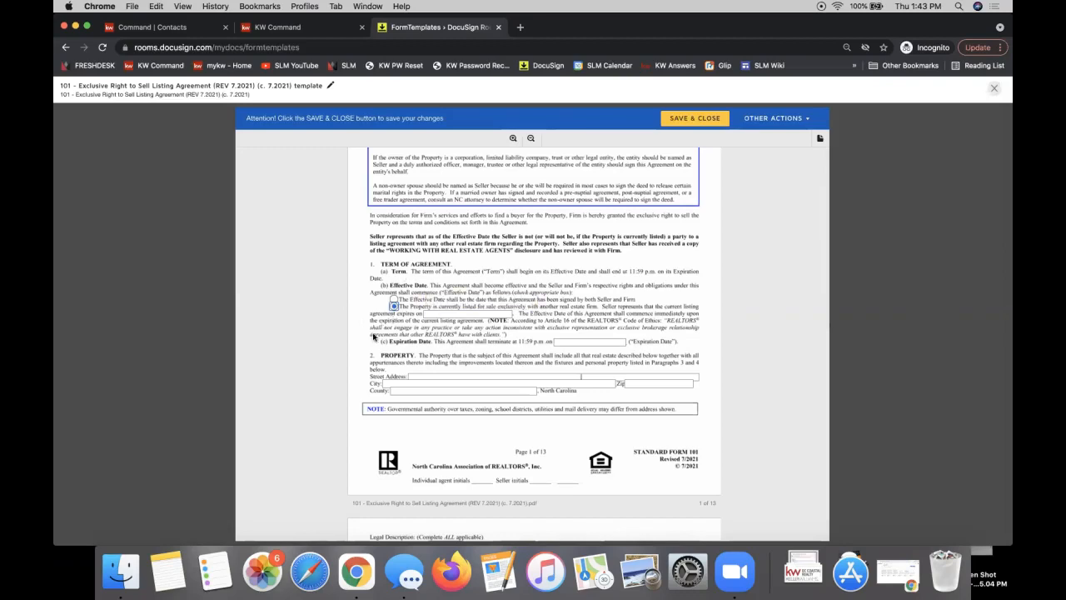
# Mark the home warranty as declined and tick Cash as the payment term
pyautogui.scroll(-1, 497, 374)
pyautogui.scroll(-3, 497, 374)
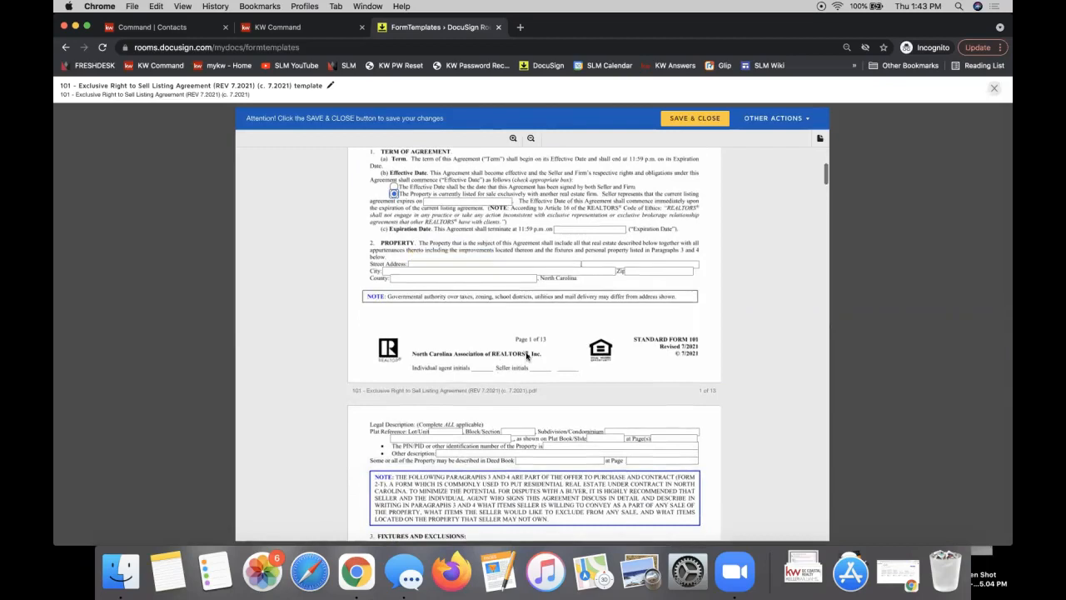
pyautogui.scroll(-4, 525, 358)
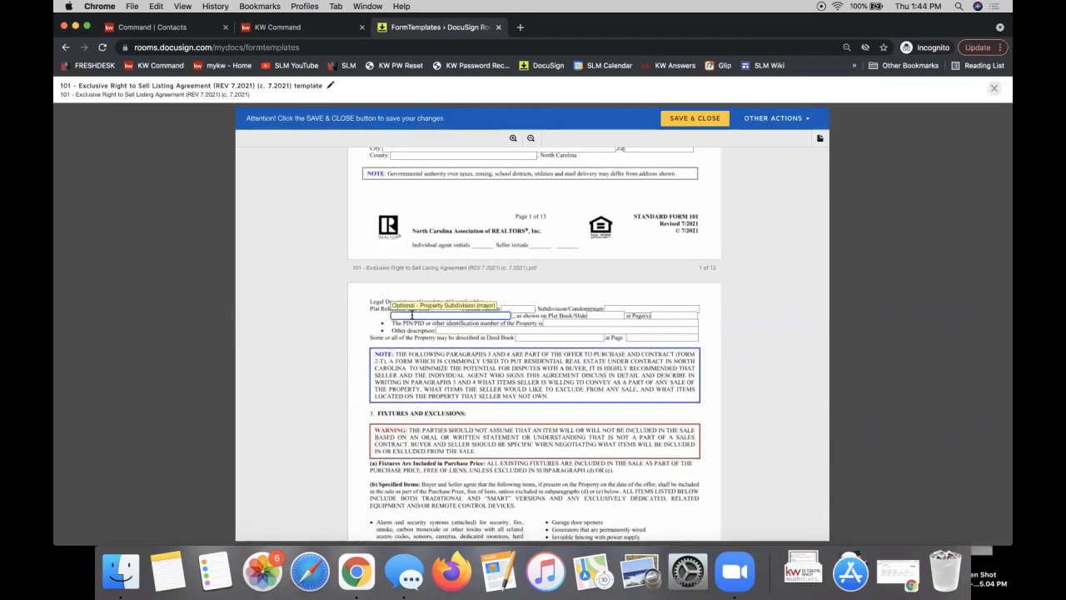
pyautogui.click(412, 315)
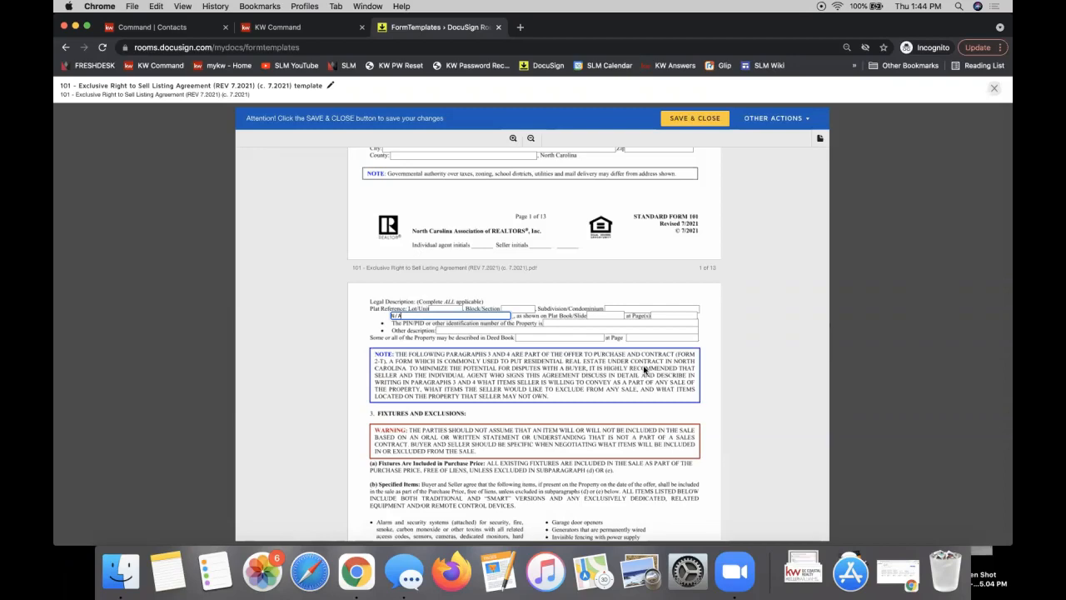
pyautogui.scroll(-4, 644, 369)
pyautogui.scroll(-2, 644, 369)
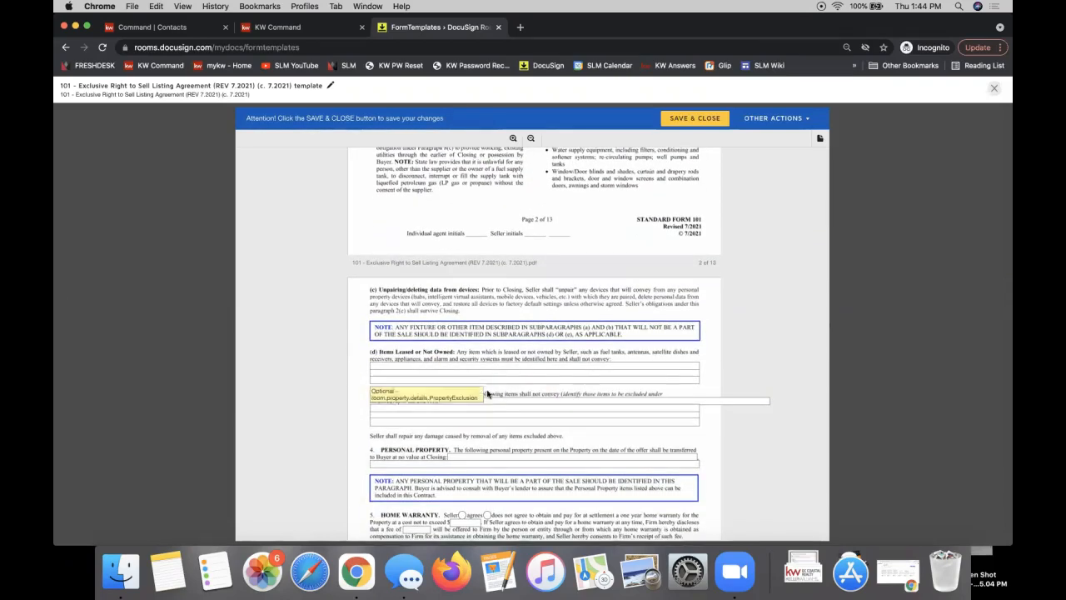
pyautogui.click(442, 365)
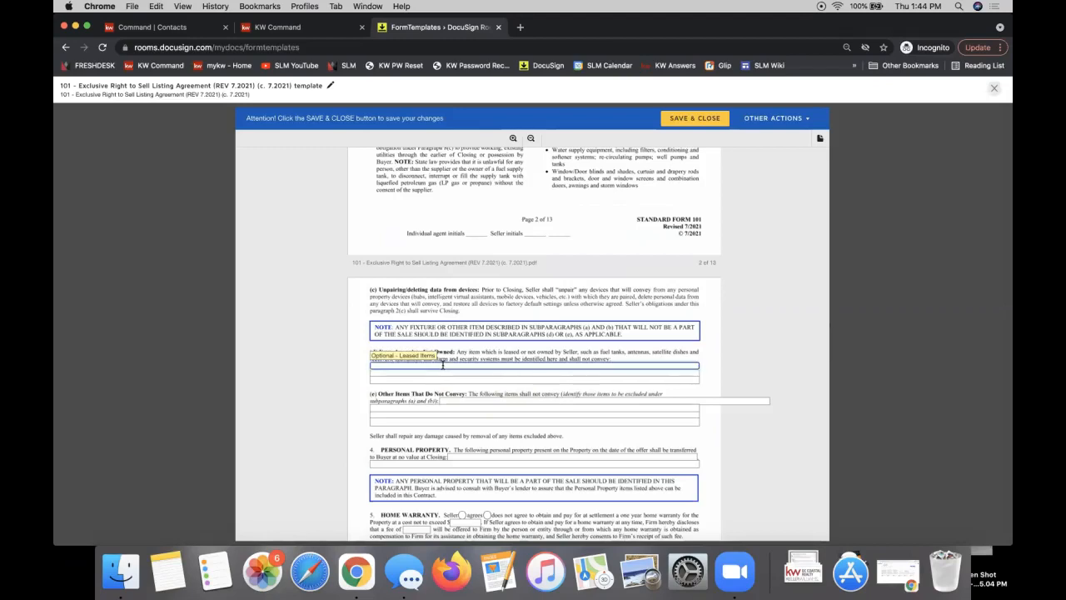
pyautogui.scroll(-1, 442, 365)
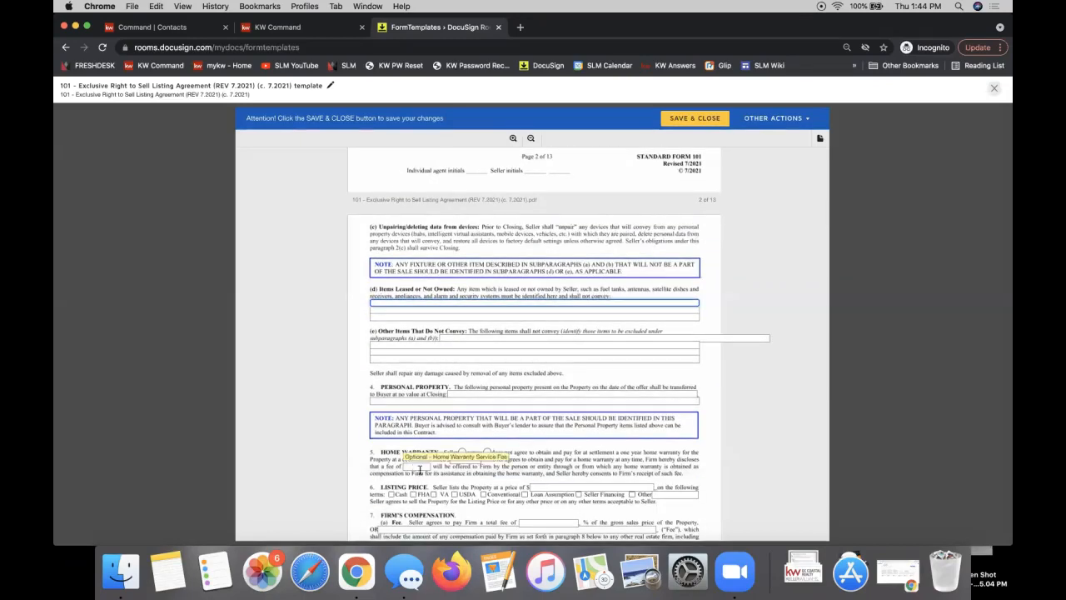
pyautogui.click(488, 453)
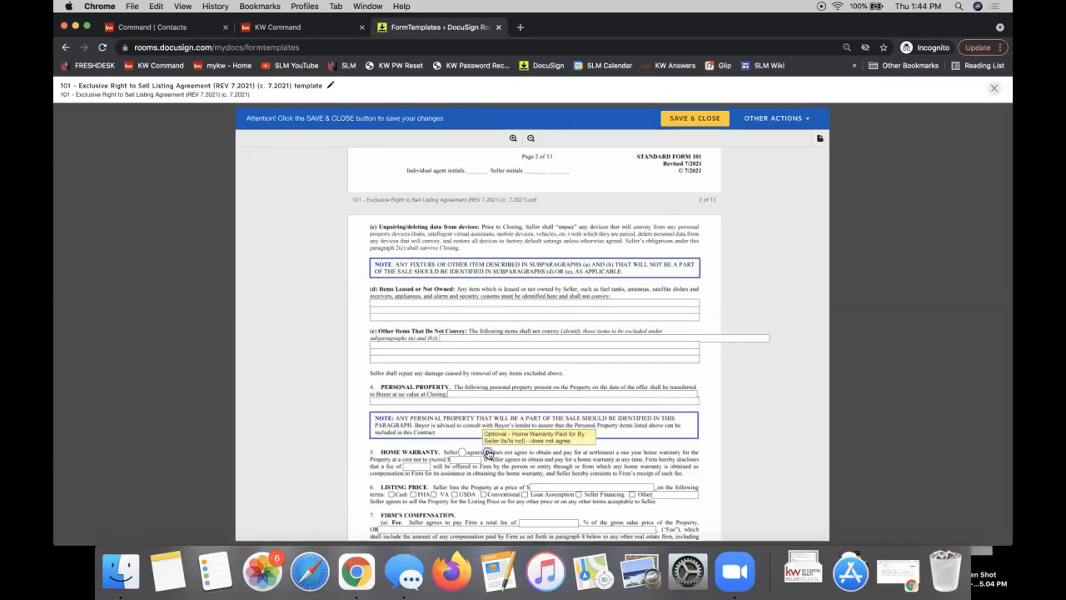
pyautogui.click(391, 496)
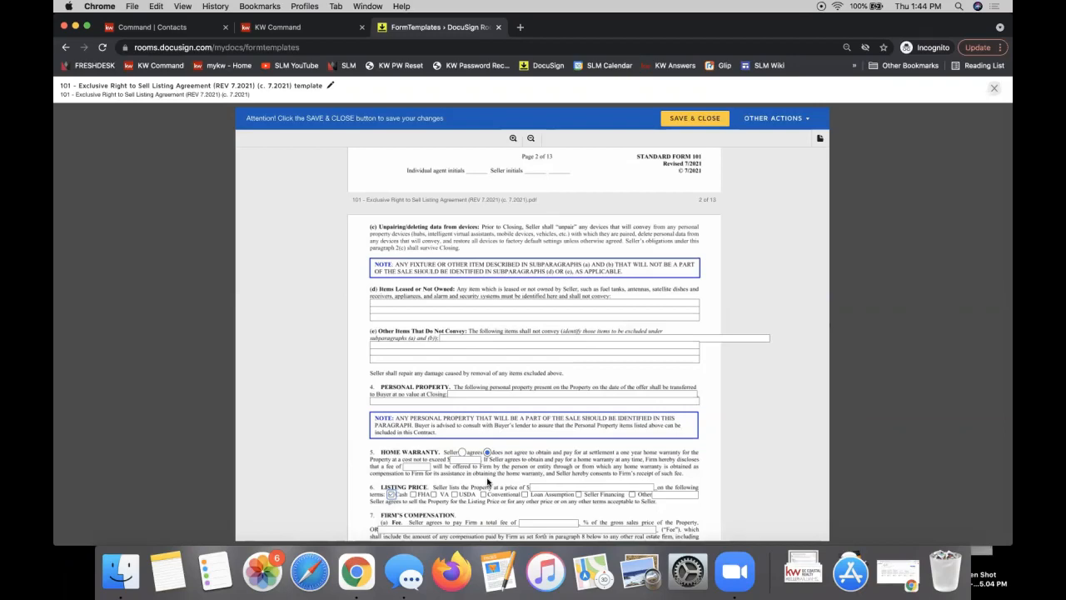
pyautogui.scroll(-5, 488, 482)
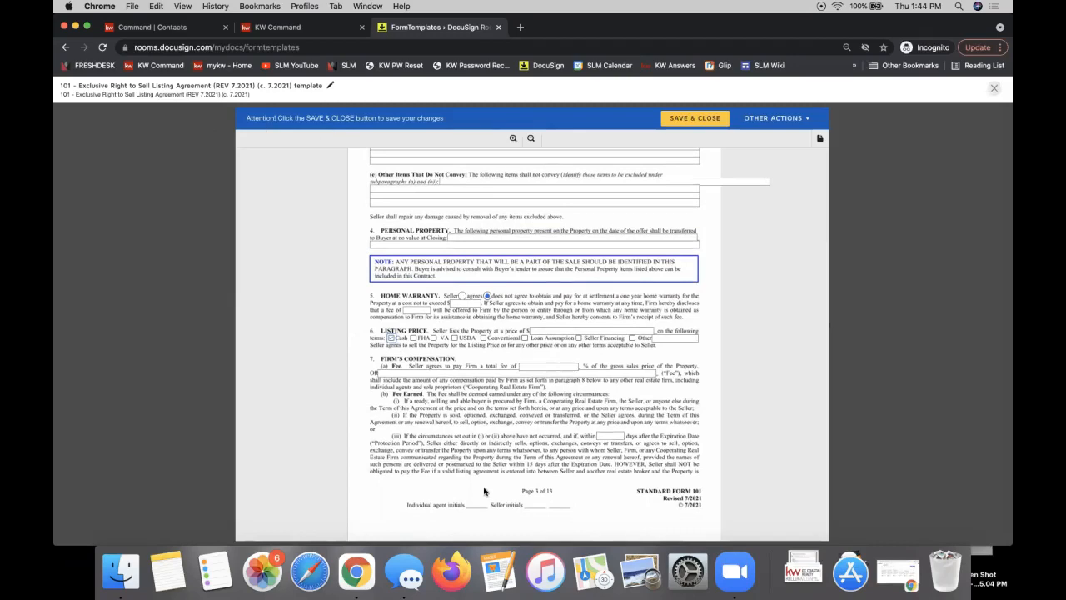
pyautogui.click(391, 335)
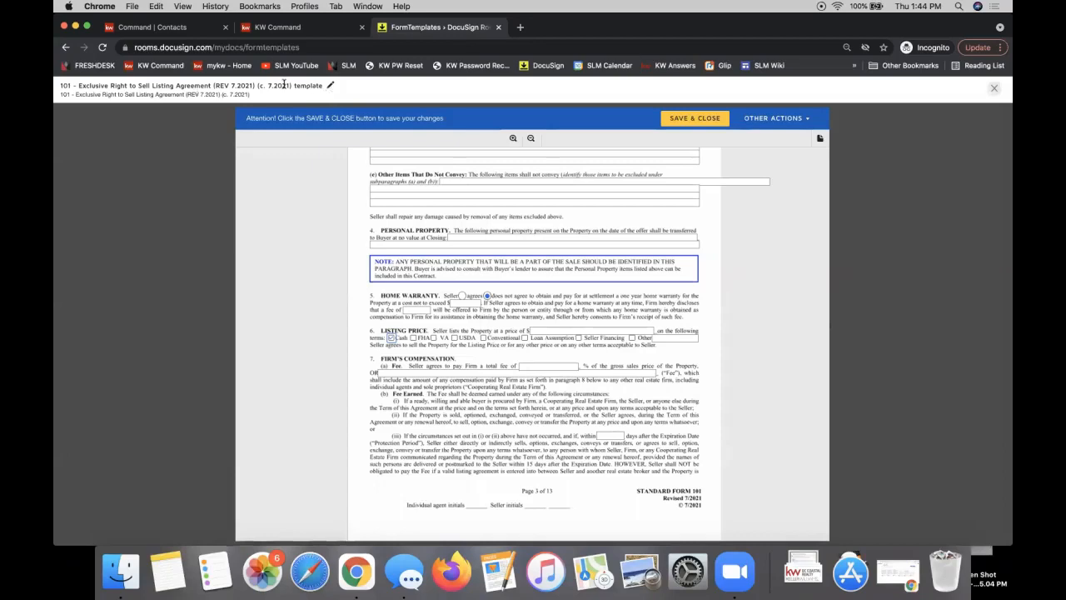
# Replace the template title with 'Listing Agreement - Financed' and confirm it
pyautogui.click(330, 89)
pyautogui.moveTo(280, 88); pyautogui.dragTo(58, 92)
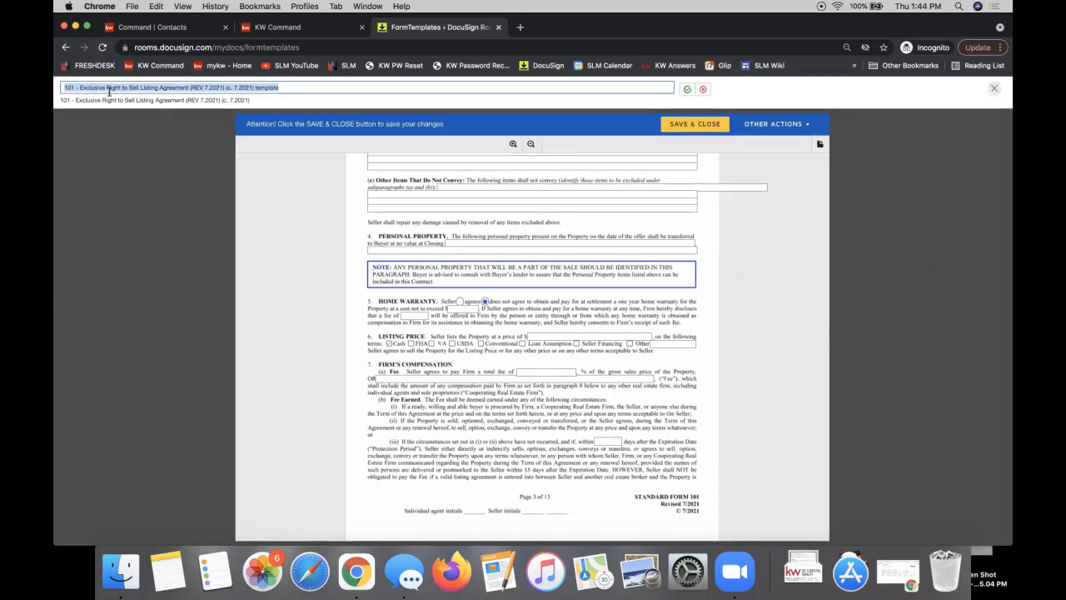
pyautogui.write('Listing')
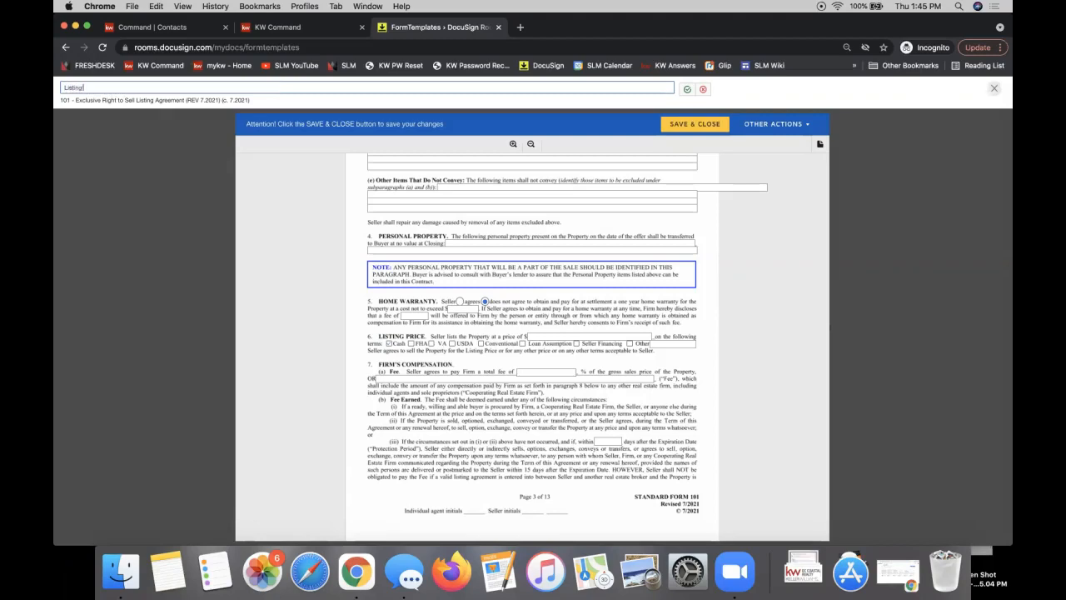
pyautogui.write(' Agreement - Cash Deals')
pyautogui.press('BackSpace')
pyautogui.press('BackSpace')
pyautogui.press('BackSpace')
pyautogui.press('BackSpace')
pyautogui.write('Financed')
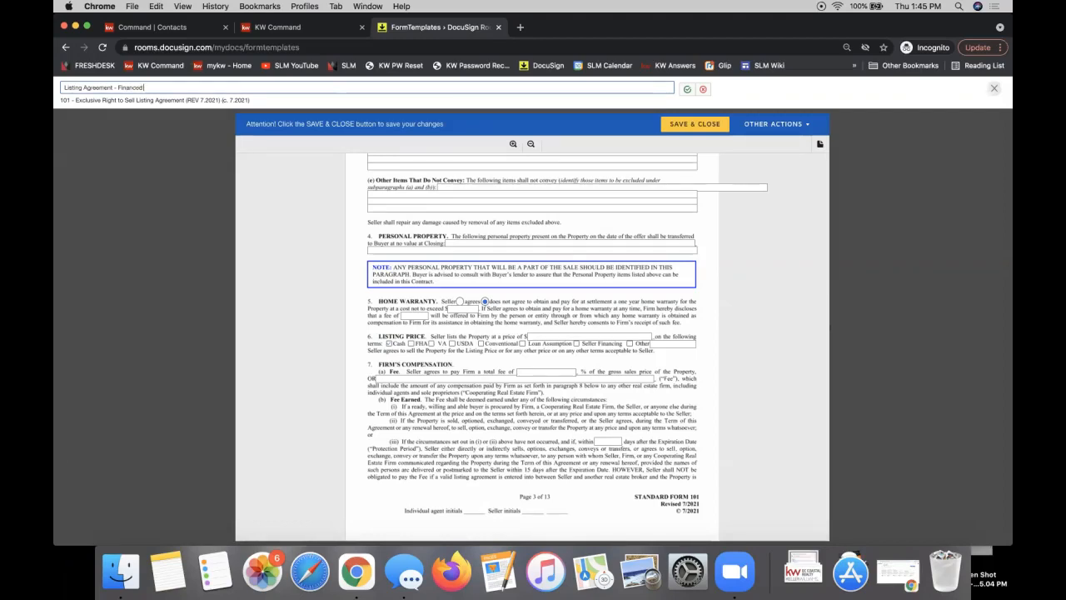
pyautogui.click(685, 91)
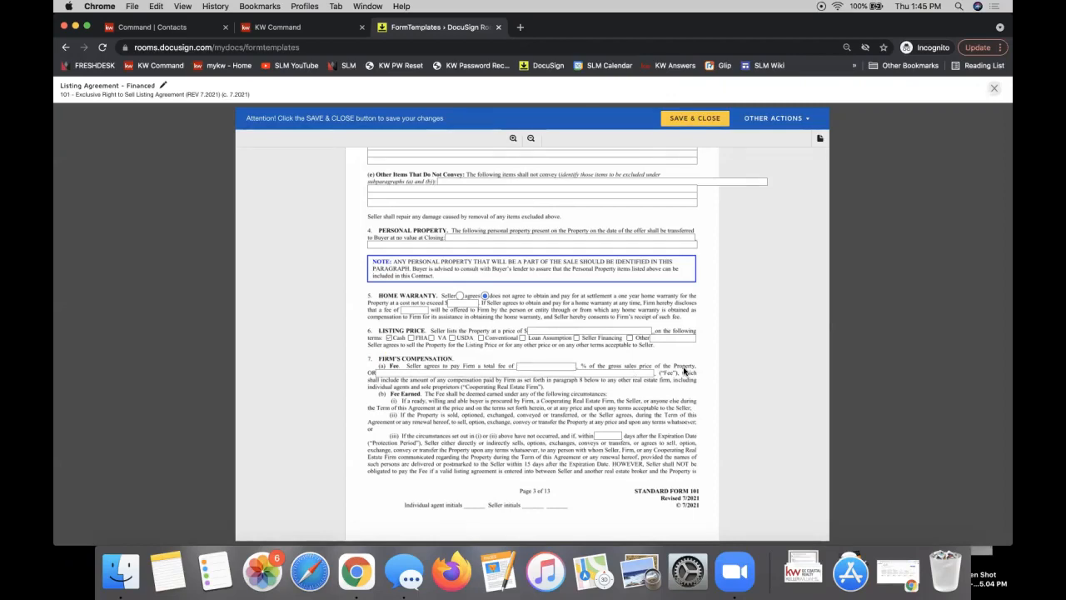
# Save and close the template, then show the first Form Templates row's EDIT options
pyautogui.click(692, 119)
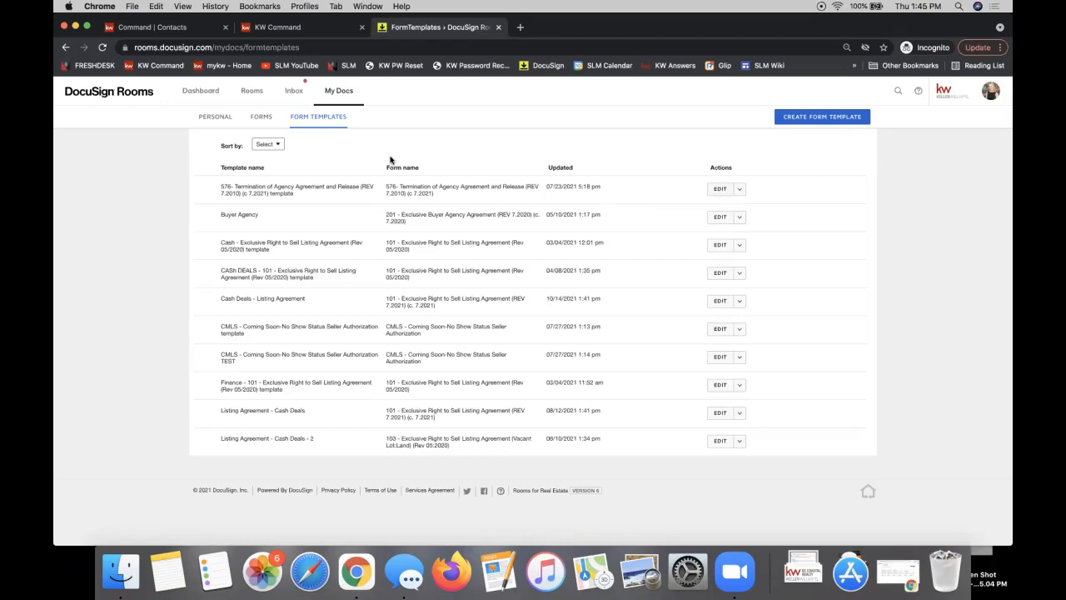
pyautogui.click(234, 49)
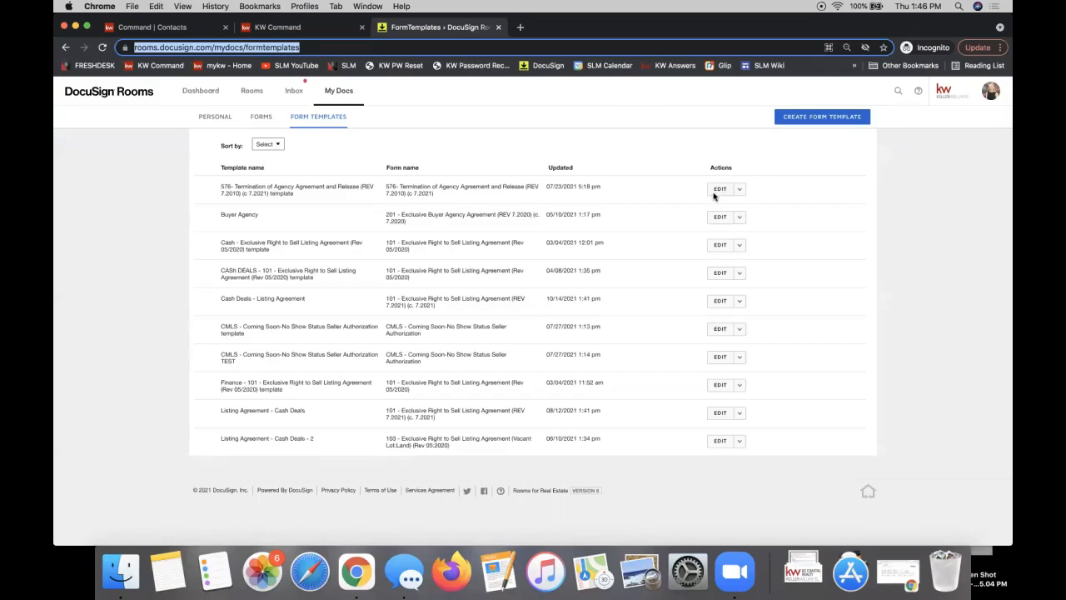
pyautogui.click(740, 192)
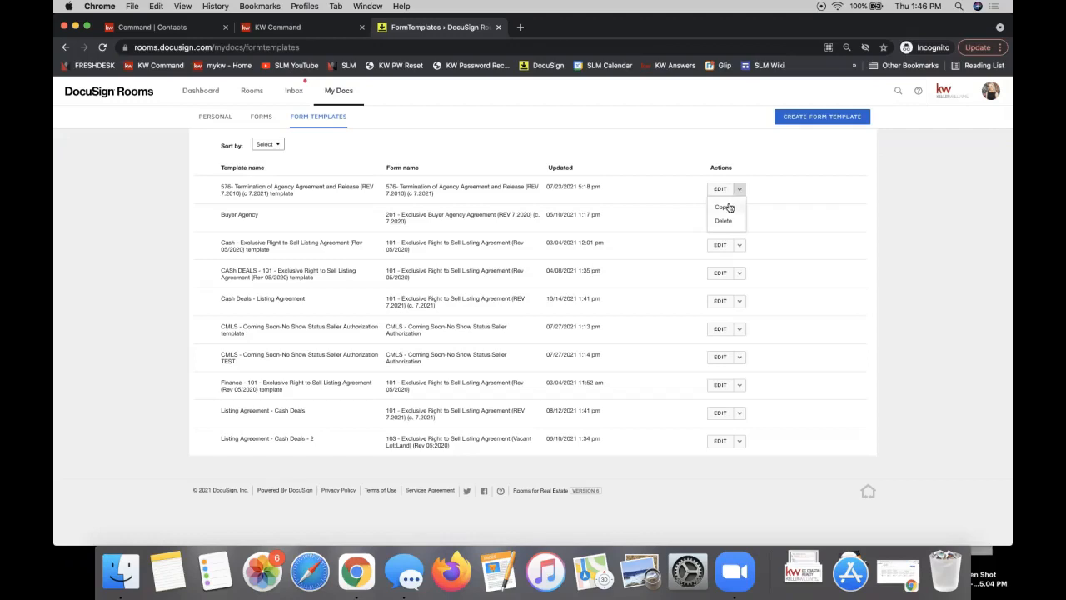
pyautogui.click(525, 228)
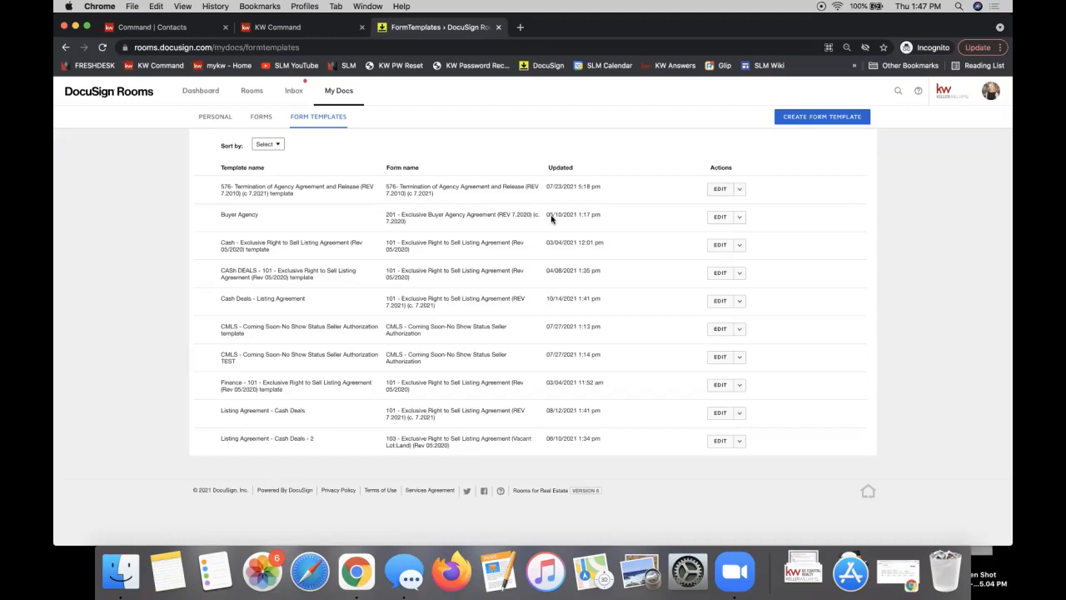
pyautogui.click(739, 218)
pyautogui.click(734, 219)
pyautogui.click(737, 218)
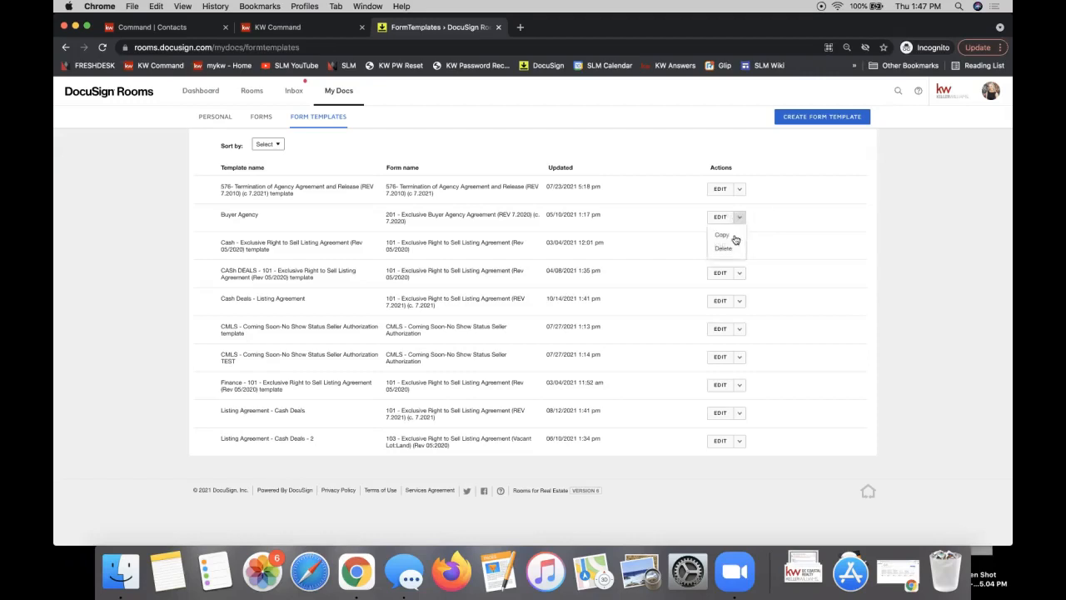
pyautogui.click(822, 219)
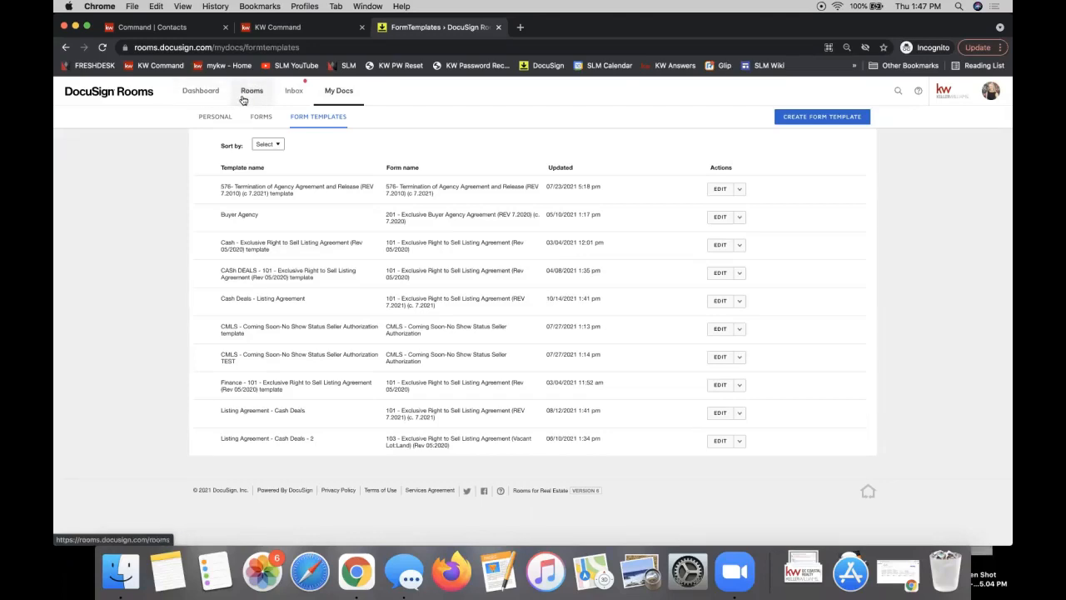
# From the Dashboard, dismiss Congratulations and view the newest listing room's Documents tab
pyautogui.click(200, 93)
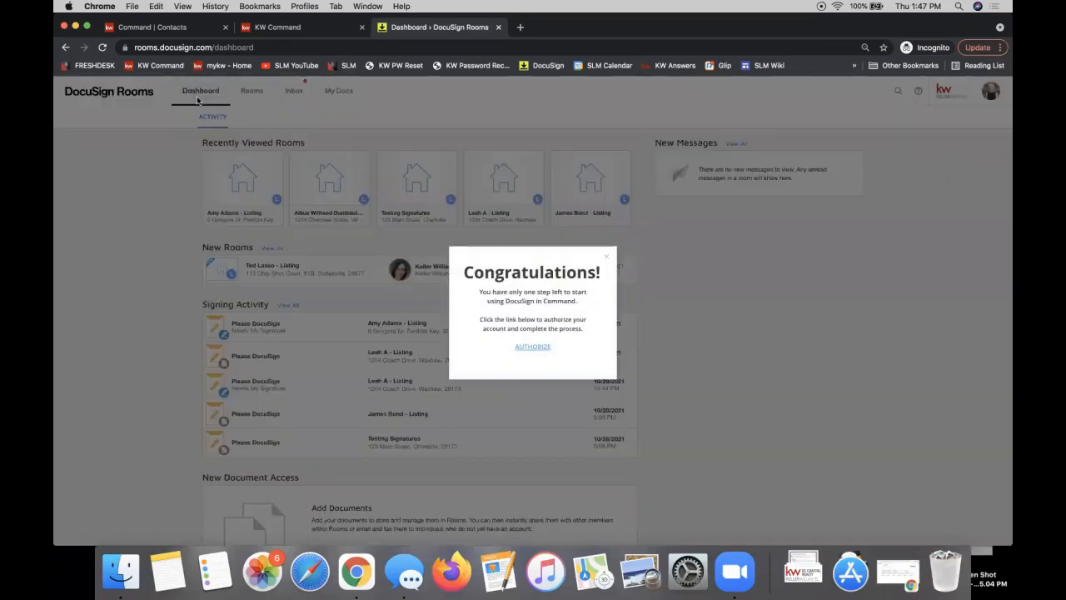
pyautogui.click(607, 257)
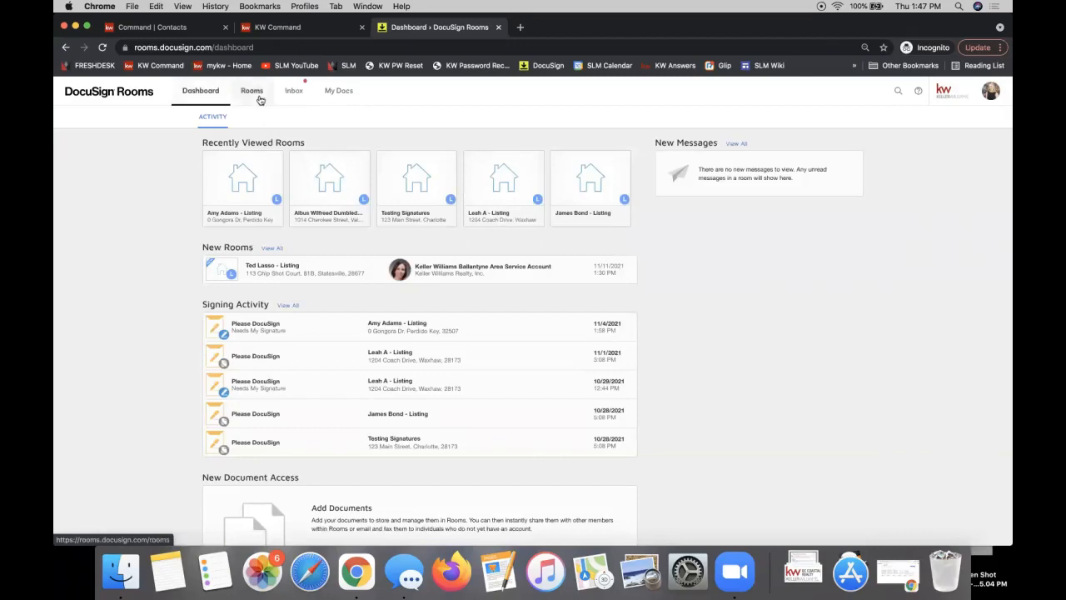
pyautogui.click(277, 265)
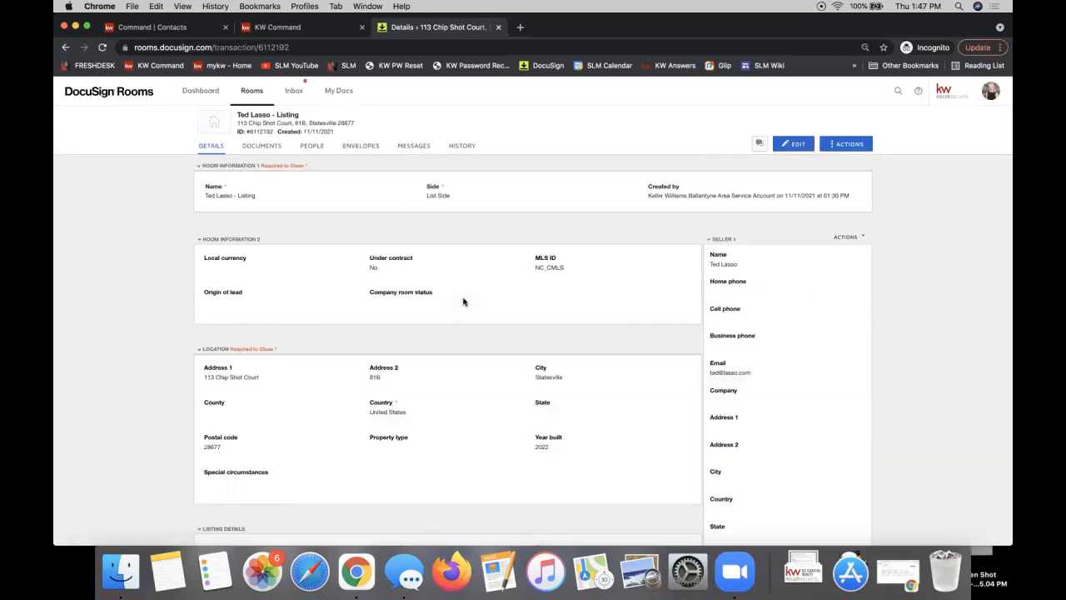
pyautogui.click(261, 147)
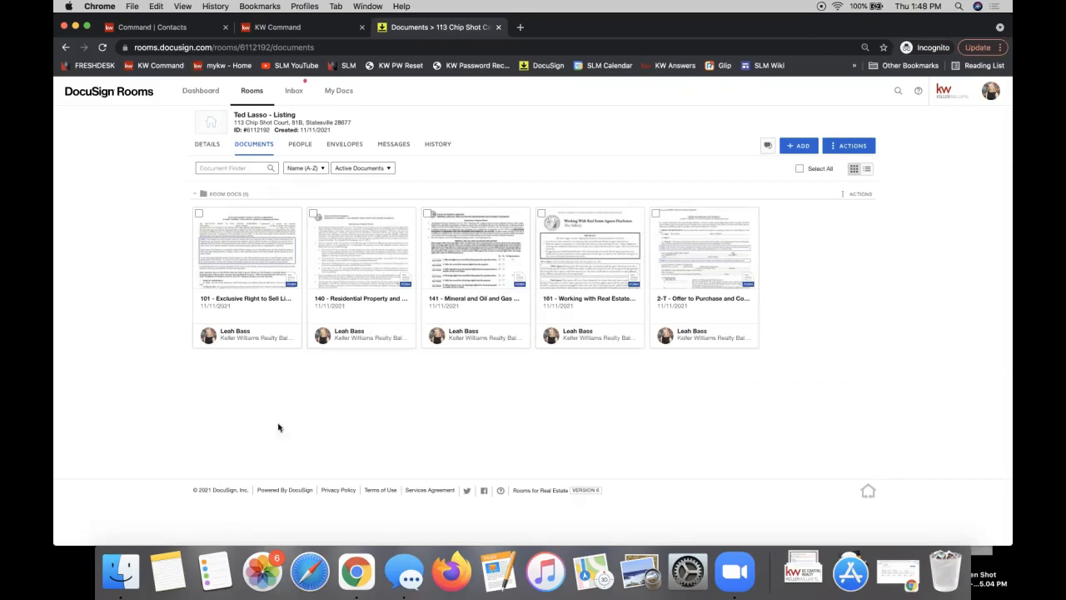
# Add documents from DocuSign Forms, bringing up the Select forms dialog
pyautogui.click(800, 147)
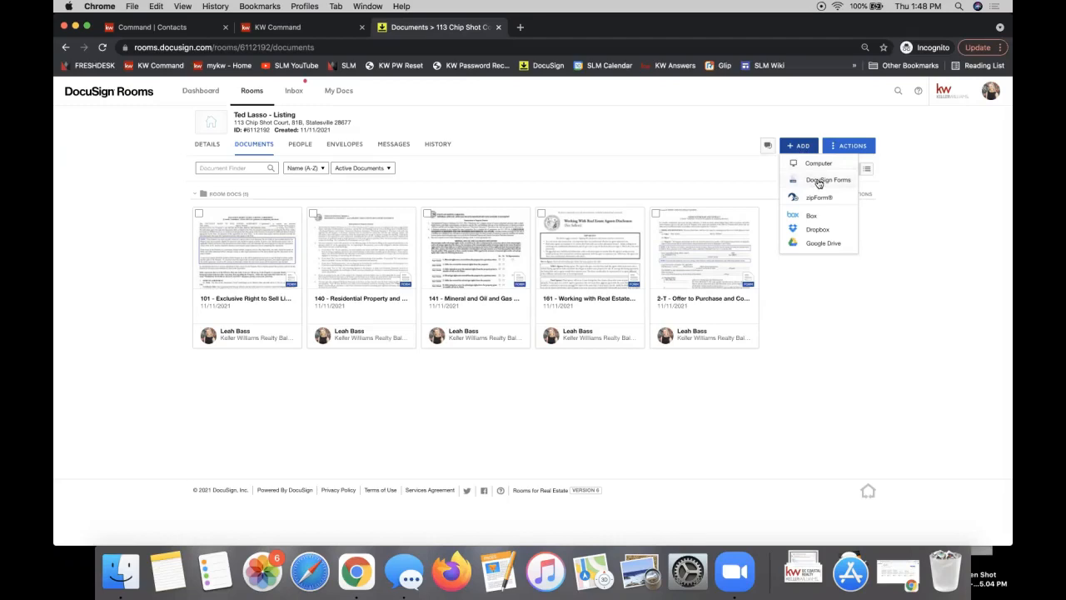
pyautogui.click(819, 181)
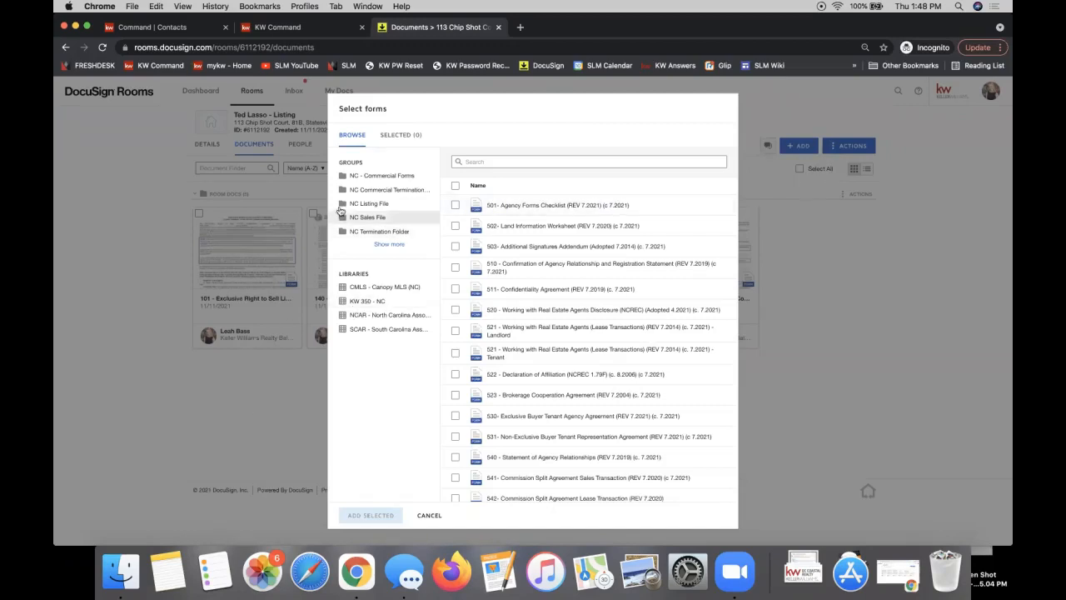
# Select forms 101G and 103 from the NC Listing File group
pyautogui.click(388, 247)
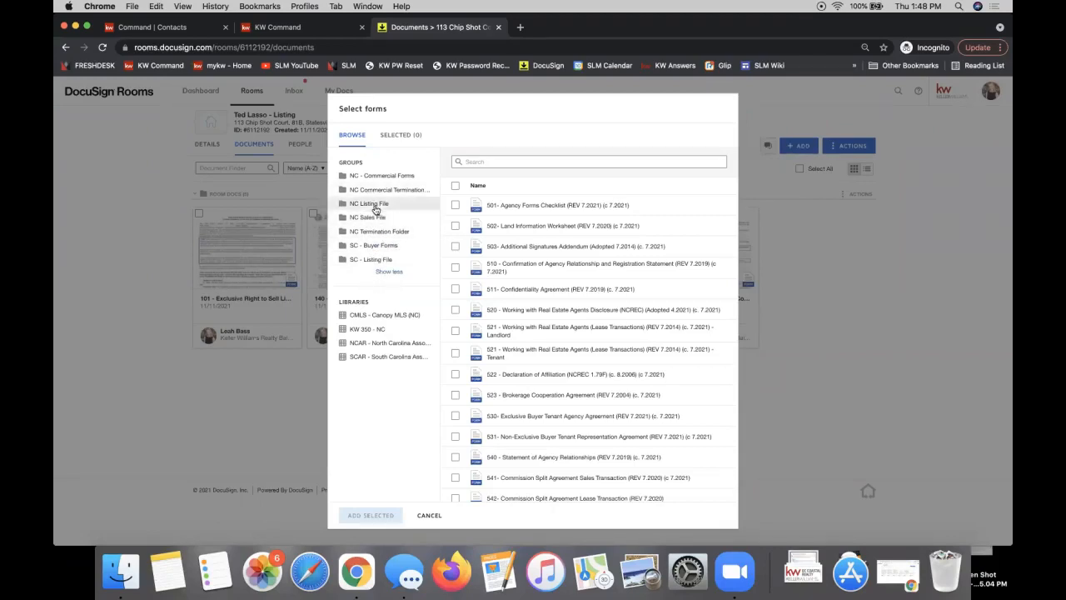
pyautogui.click(372, 204)
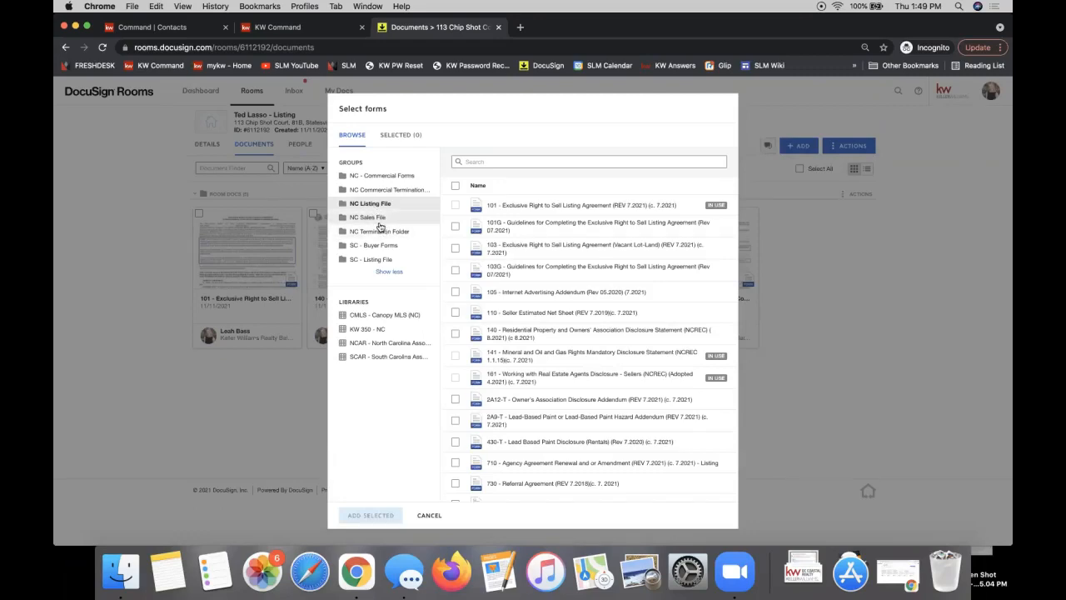
pyautogui.click(454, 229)
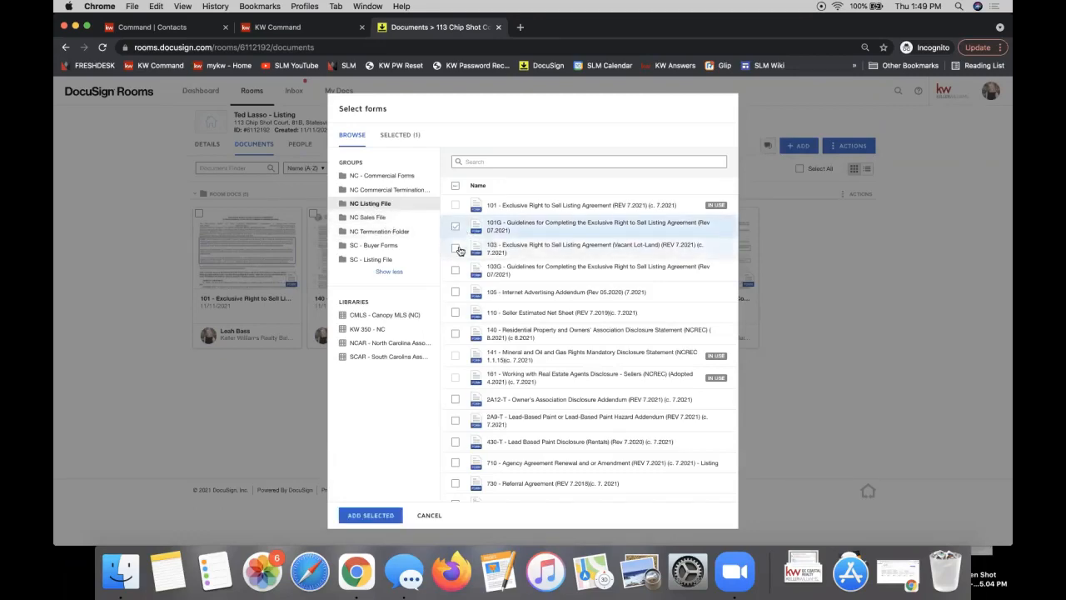
pyautogui.click(455, 248)
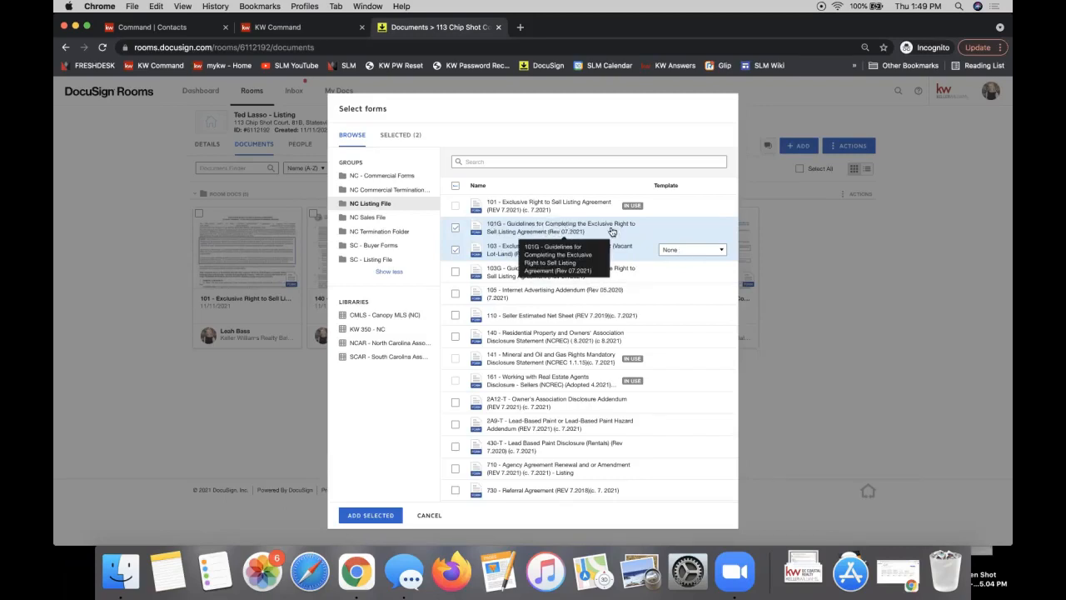
# Apply the Listing Agreement - Cash Deals - 2 template to form 103 and add both forms
pyautogui.click(682, 252)
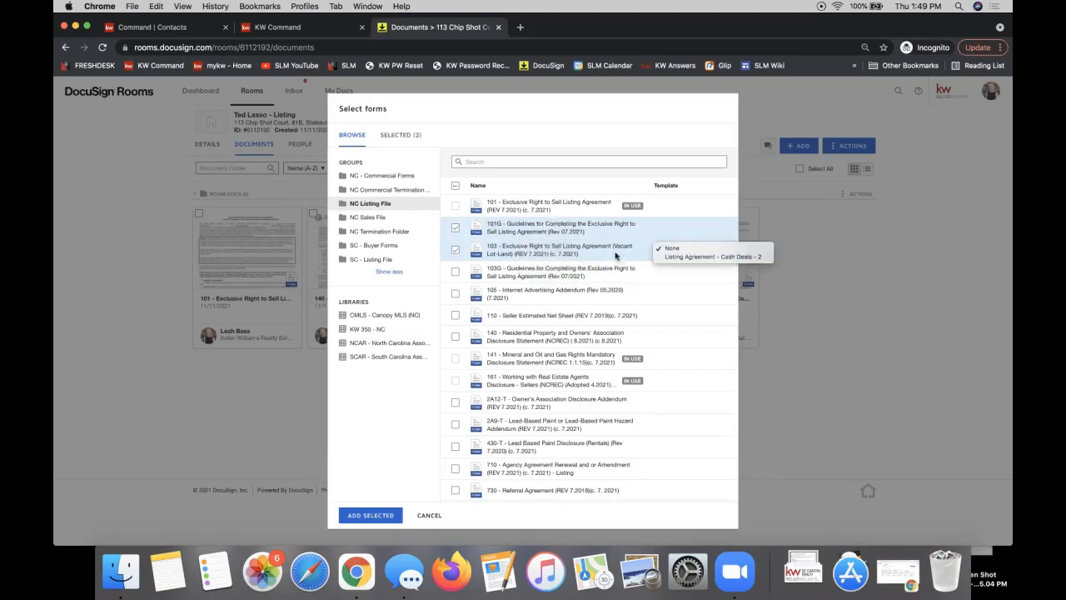
pyautogui.click(679, 249)
pyautogui.click(679, 251)
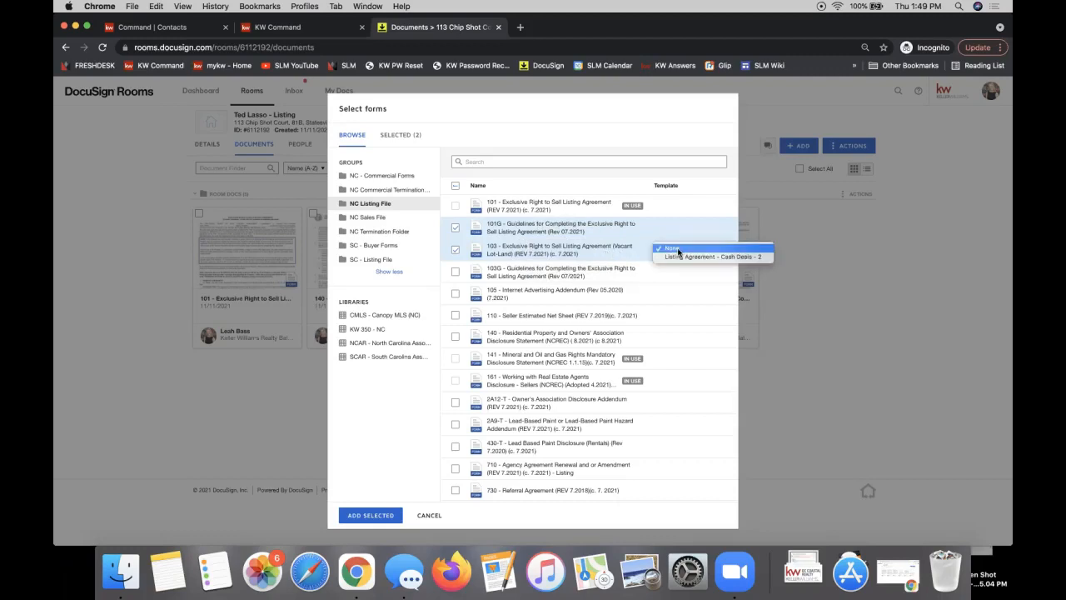
pyautogui.click(698, 257)
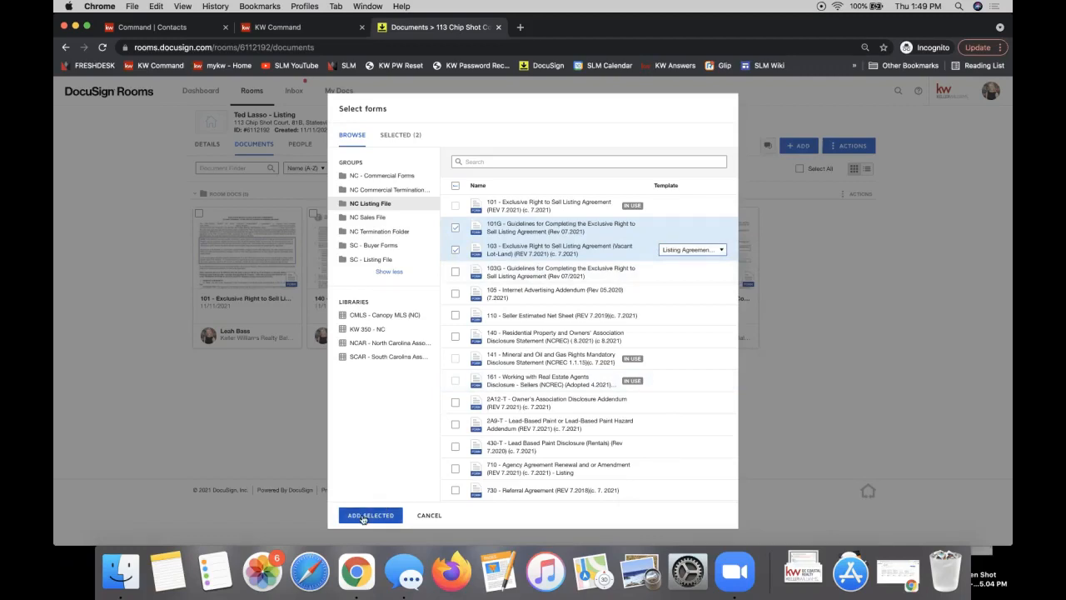
pyautogui.click(459, 230)
pyautogui.click(690, 250)
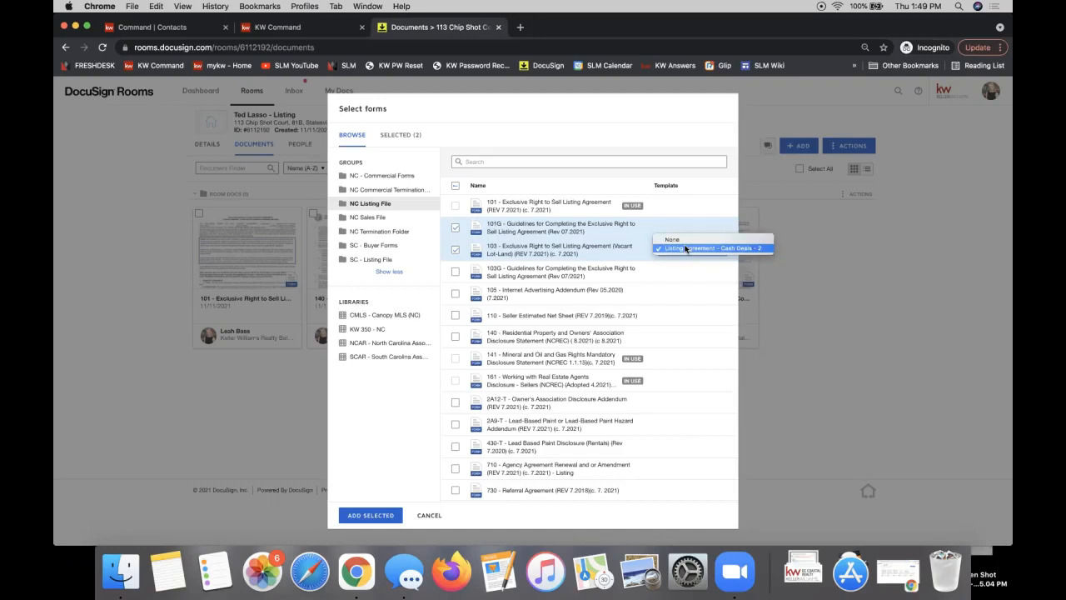
pyautogui.click(355, 521)
pyautogui.click(355, 519)
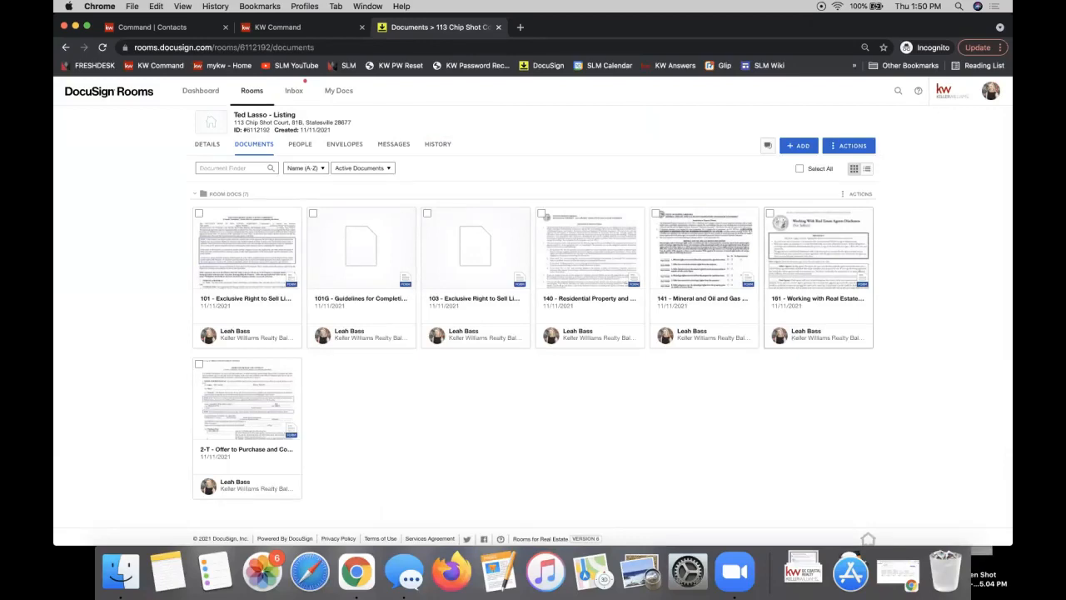
pyautogui.click(798, 147)
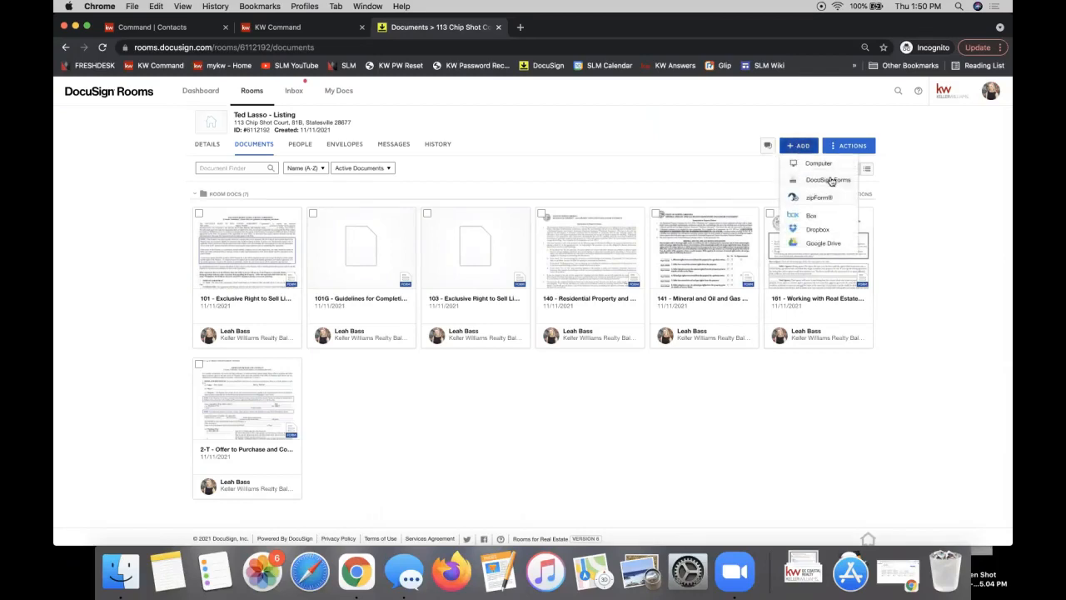
pyautogui.click(577, 381)
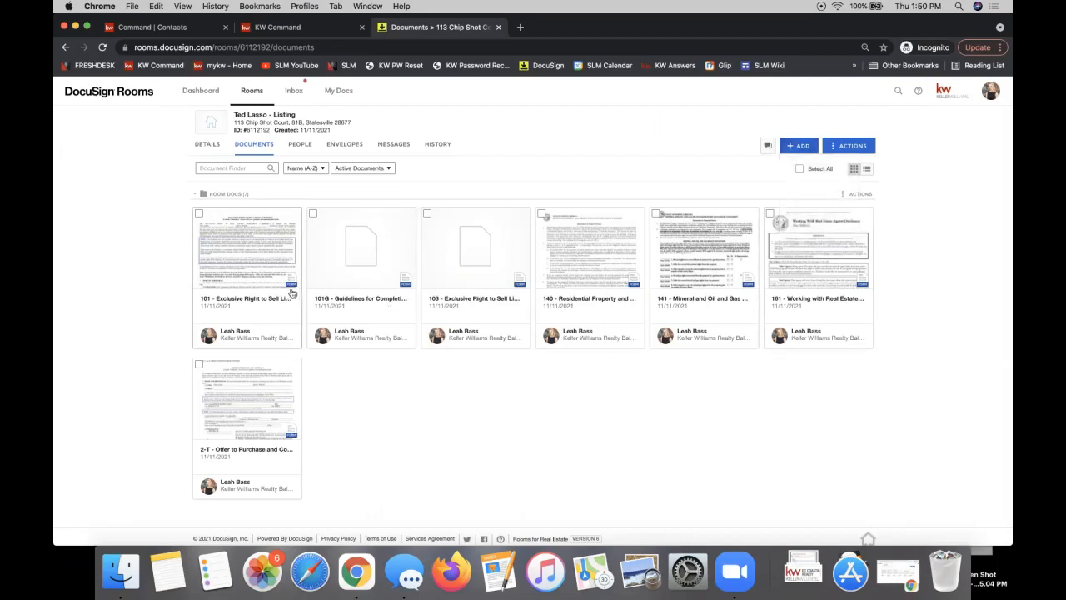
pyautogui.rightClick(232, 234)
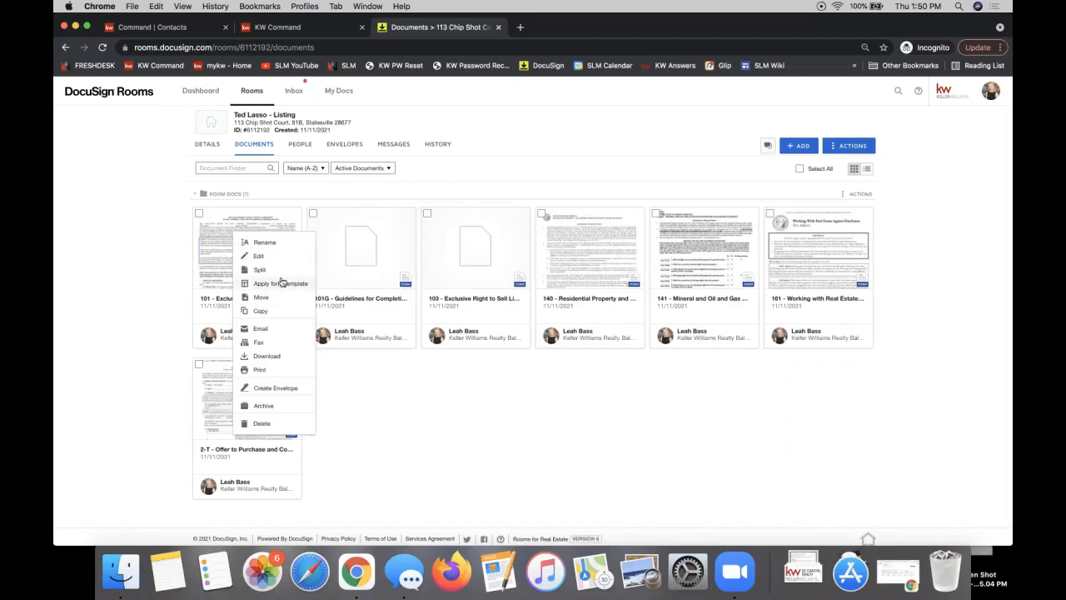
pyautogui.rightClick(583, 254)
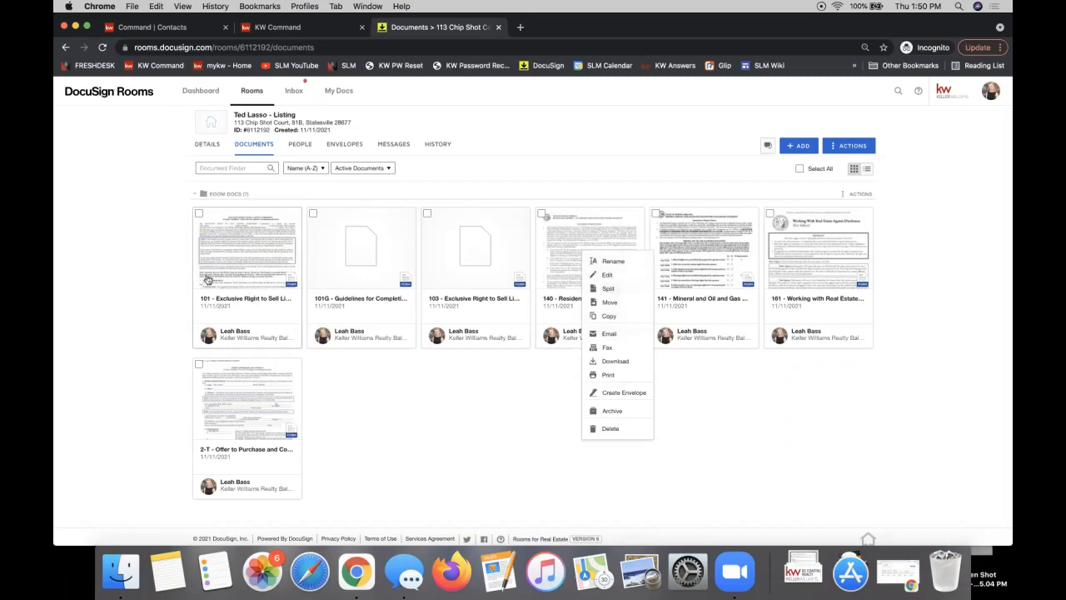
pyautogui.click(230, 248)
pyautogui.rightClick(230, 248)
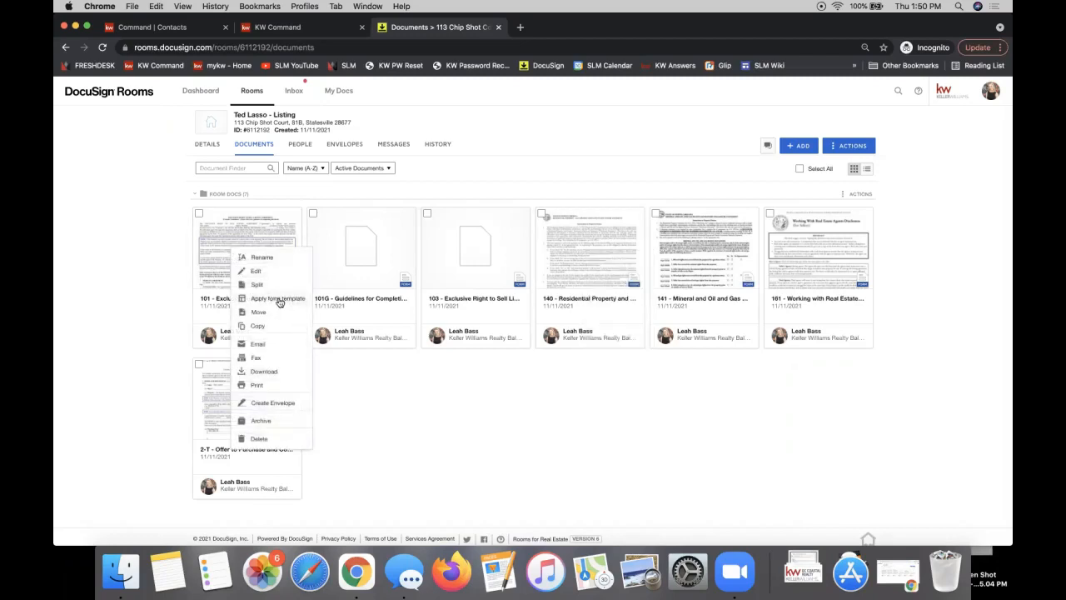
# Apply the Finance - 101 Exclusive Right to Sell Listing Agreement template to document 101
pyautogui.click(276, 299)
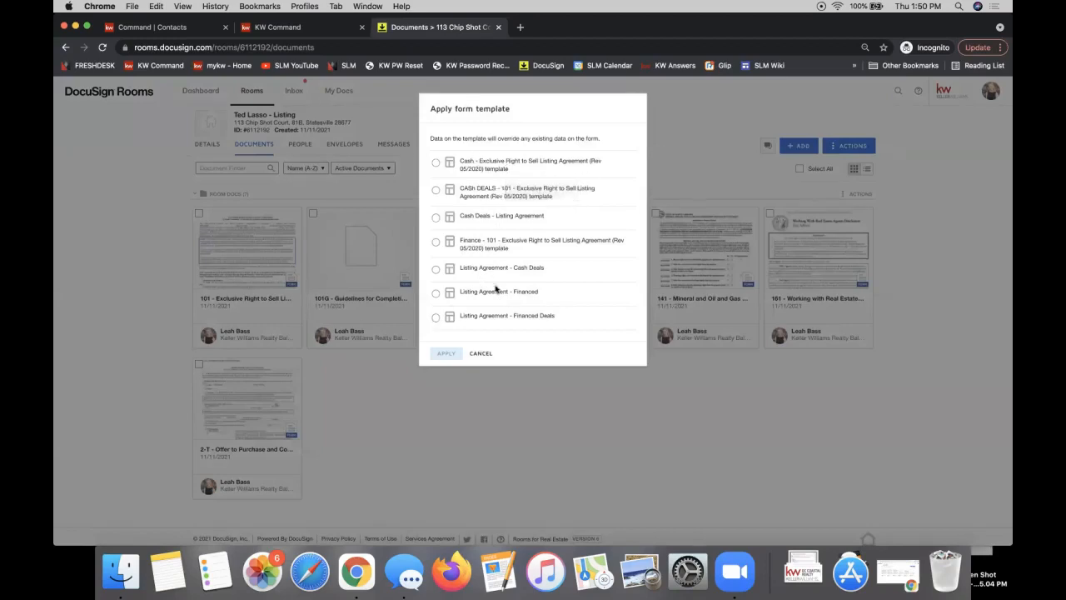
pyautogui.click(435, 244)
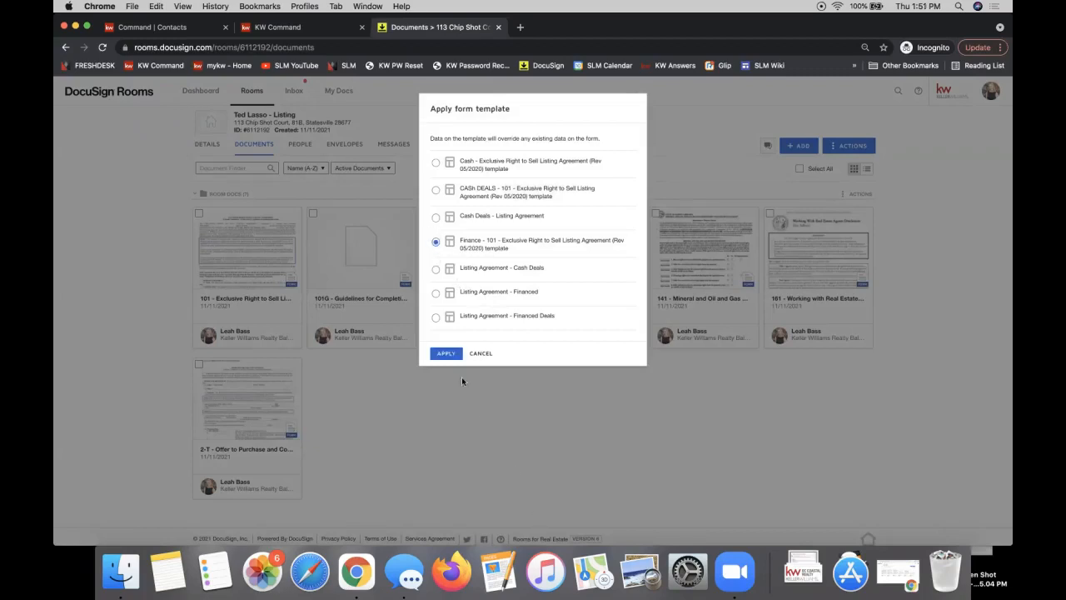
pyautogui.click(449, 354)
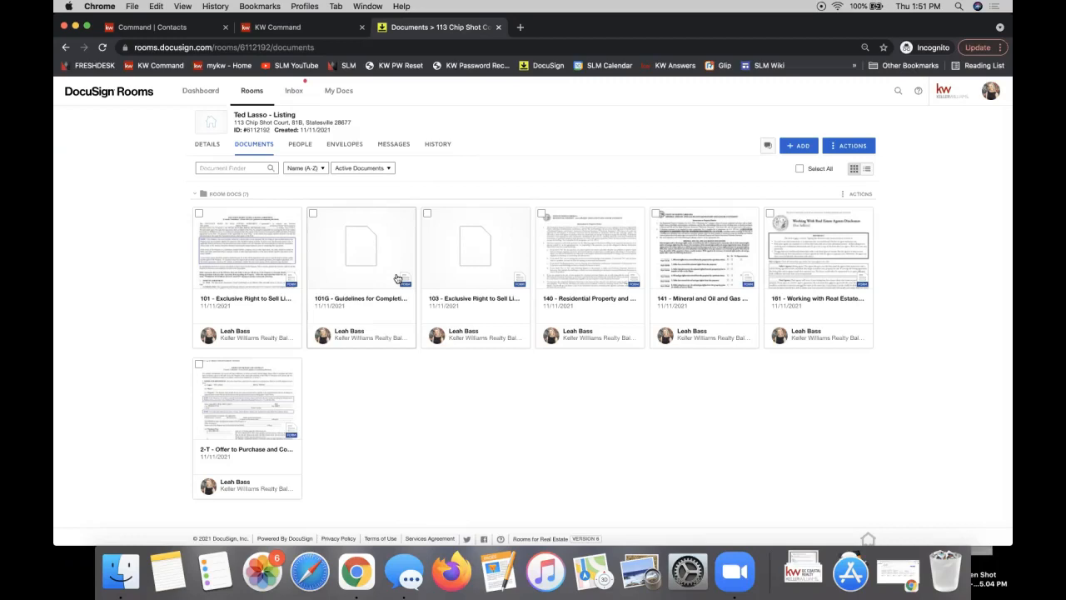
pyautogui.click(232, 268)
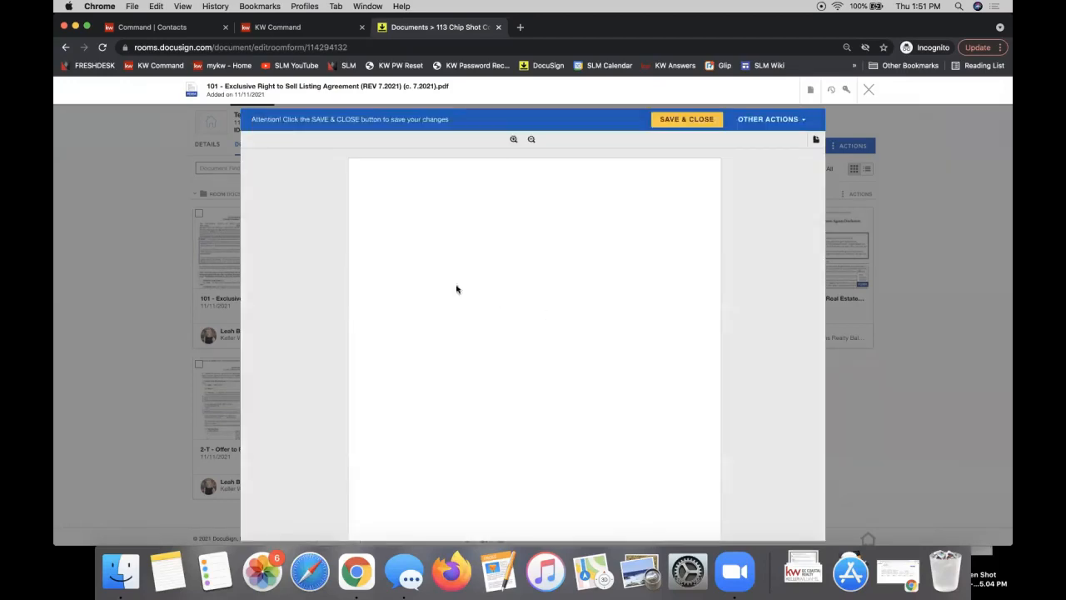
pyautogui.click(485, 229)
pyautogui.scroll(-5, 427, 496)
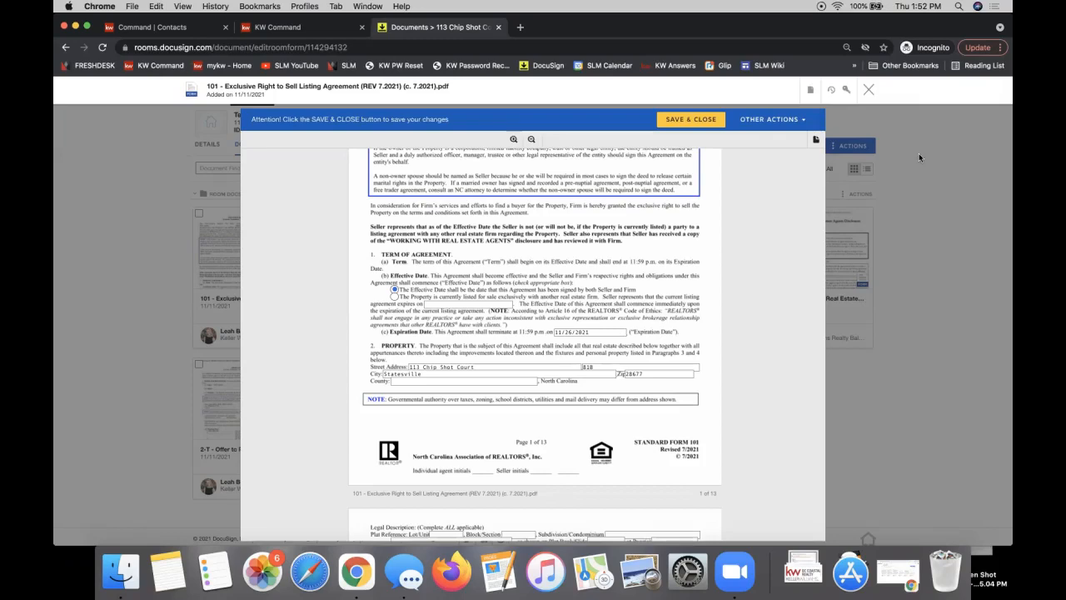
pyautogui.click(869, 89)
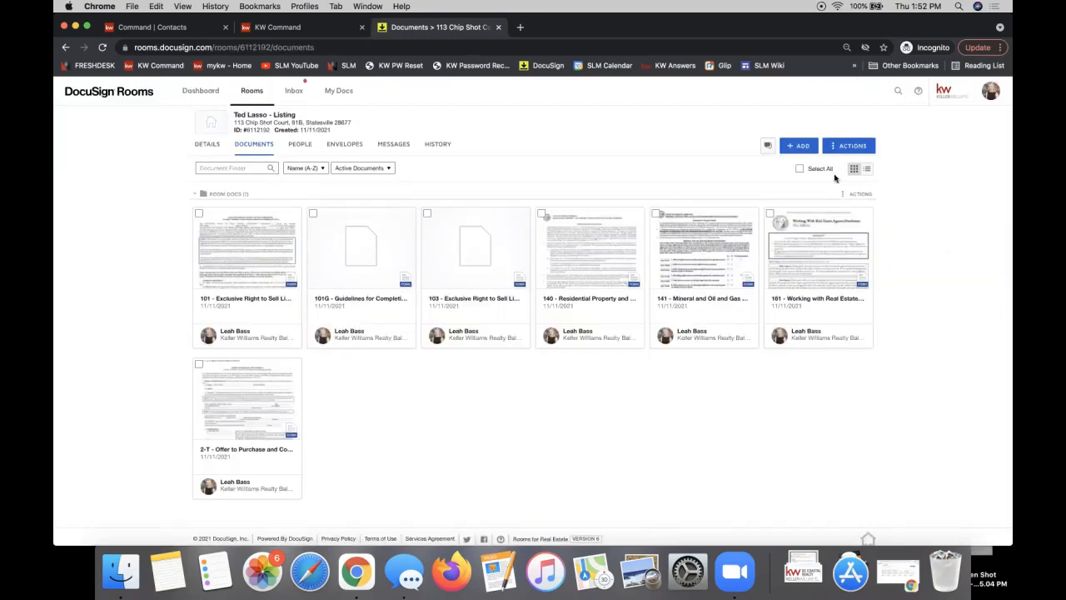
# Show the + ADD list of sources for a new room document
pyautogui.click(799, 146)
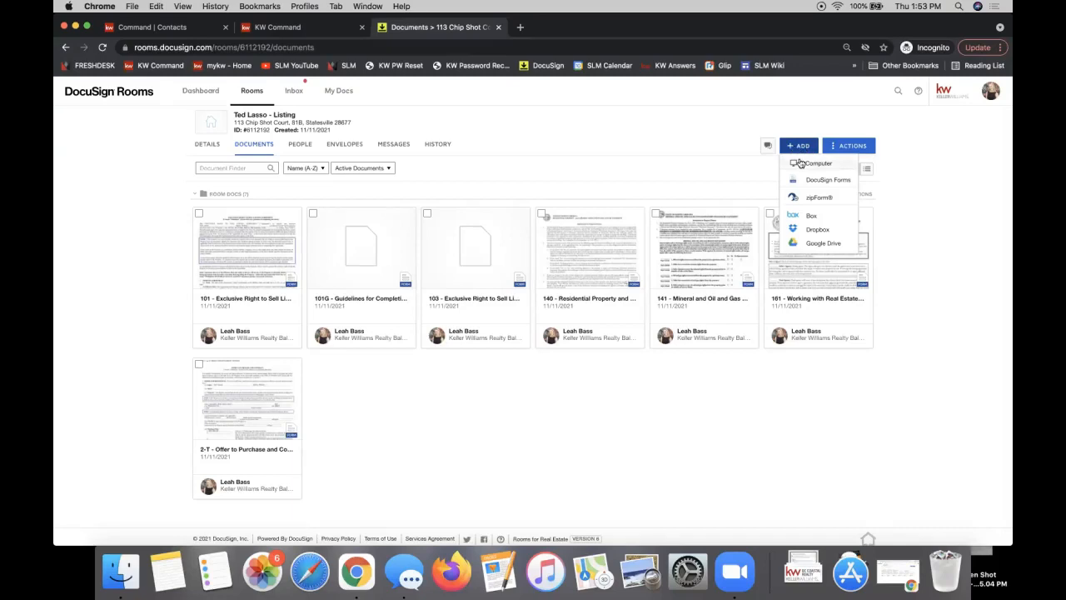
# Upload the 2-T Offer to Purchase and Contract PDF from the computer's Desktop folder
pyautogui.click(812, 163)
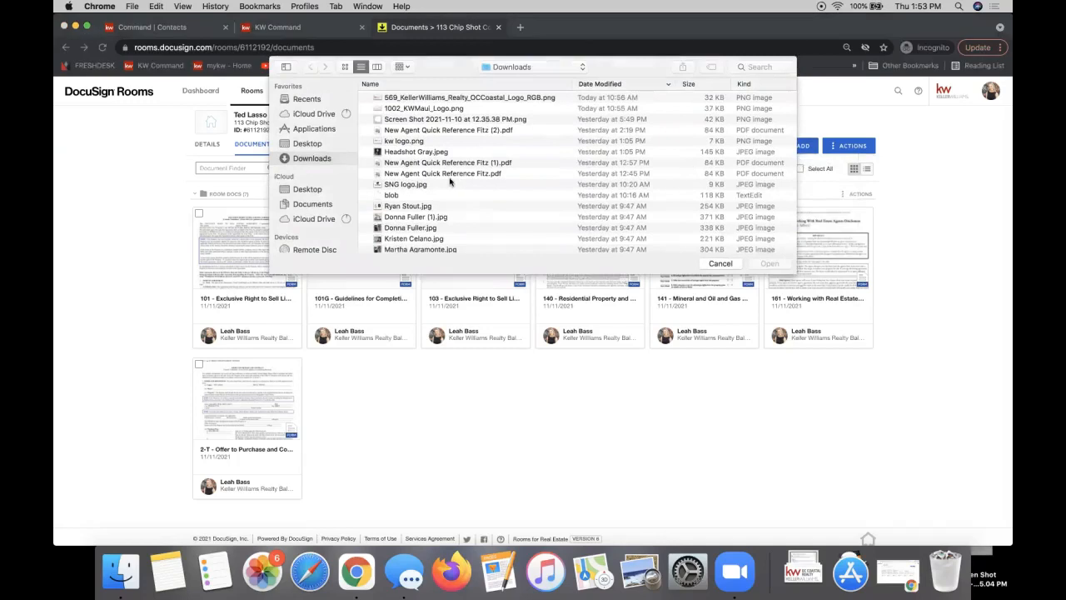
pyautogui.click(304, 142)
pyautogui.scroll(-10, 537, 167)
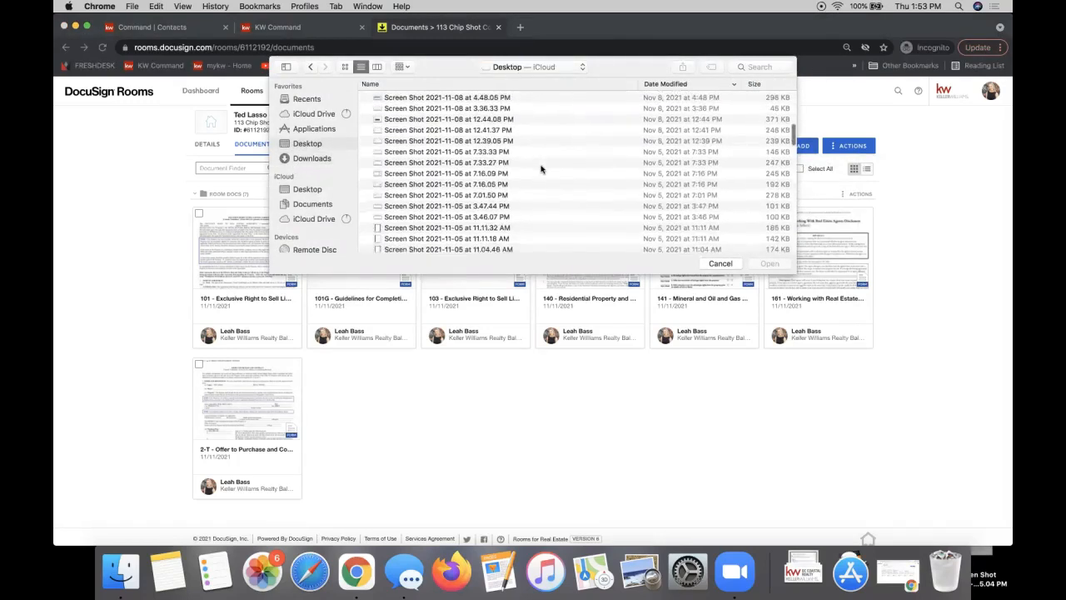
pyautogui.scroll(-3, 541, 169)
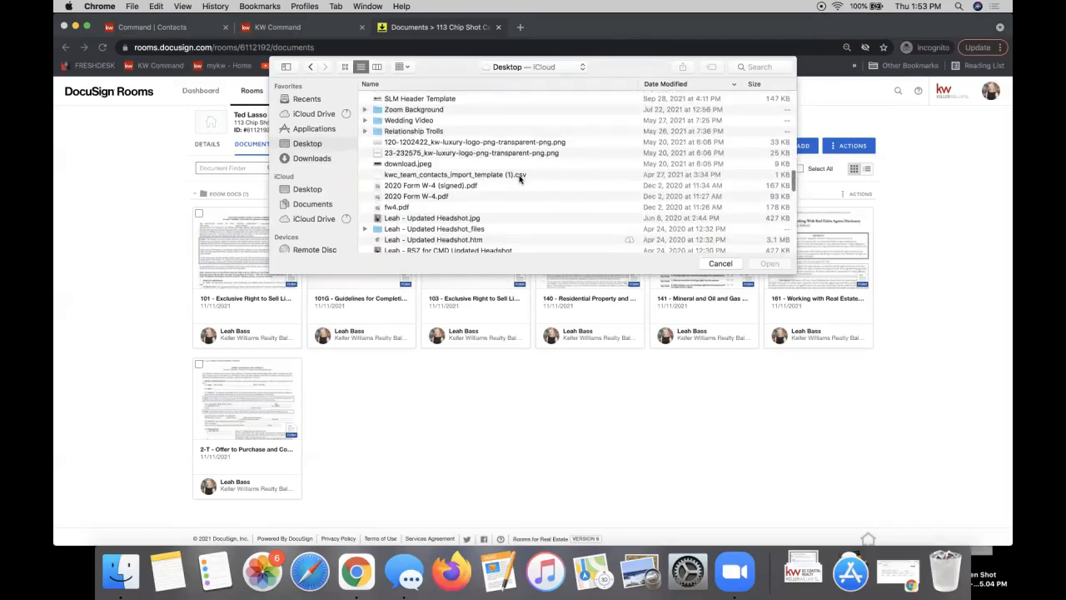
pyautogui.scroll(-5, 534, 174)
pyautogui.scroll(1, 534, 175)
pyautogui.scroll(10, 535, 175)
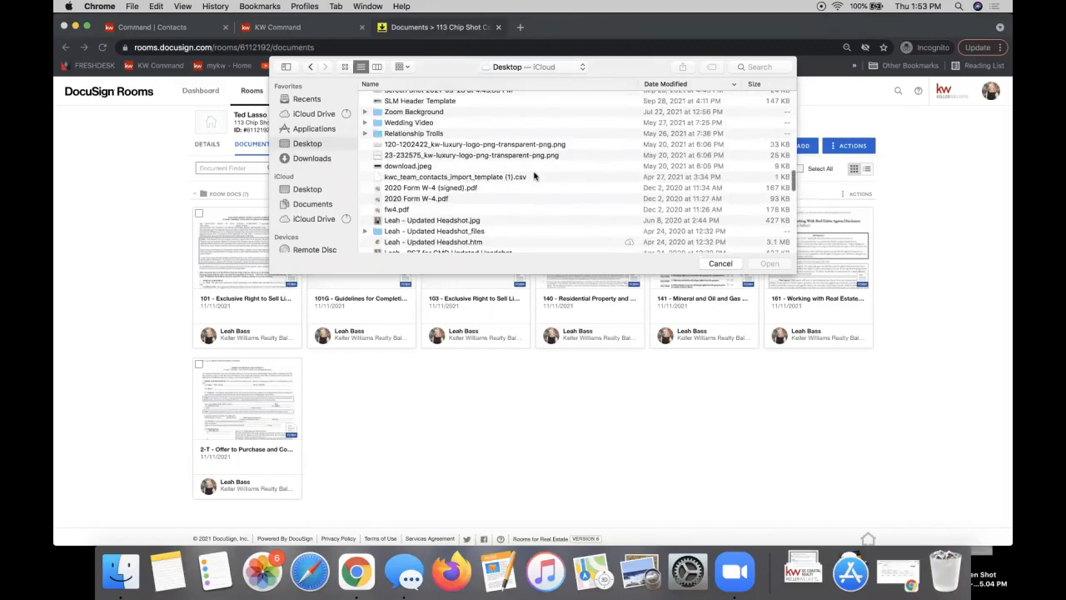
pyautogui.scroll(-15, 534, 175)
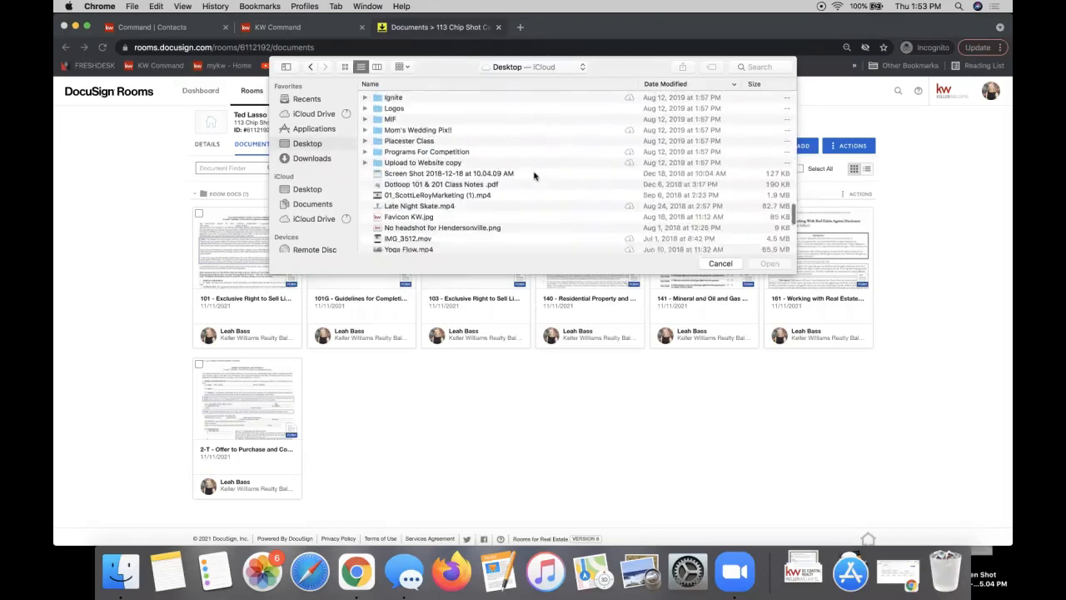
pyautogui.click(459, 175)
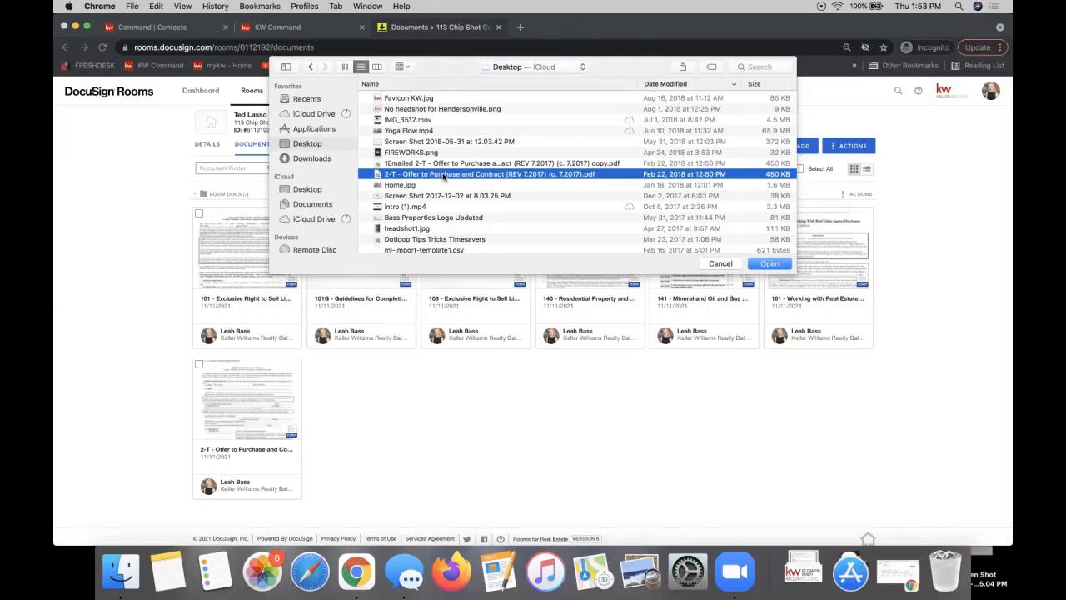
pyautogui.doubleClick(443, 176)
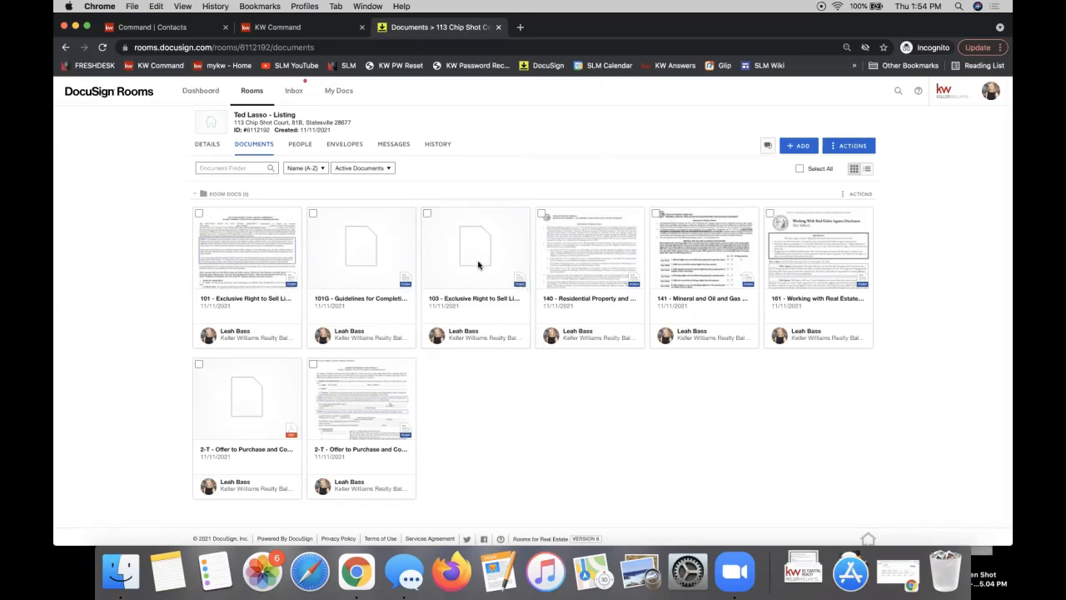
# Open the new 2-T Offer to Purchase card from the second row in the viewer
pyautogui.click(243, 412)
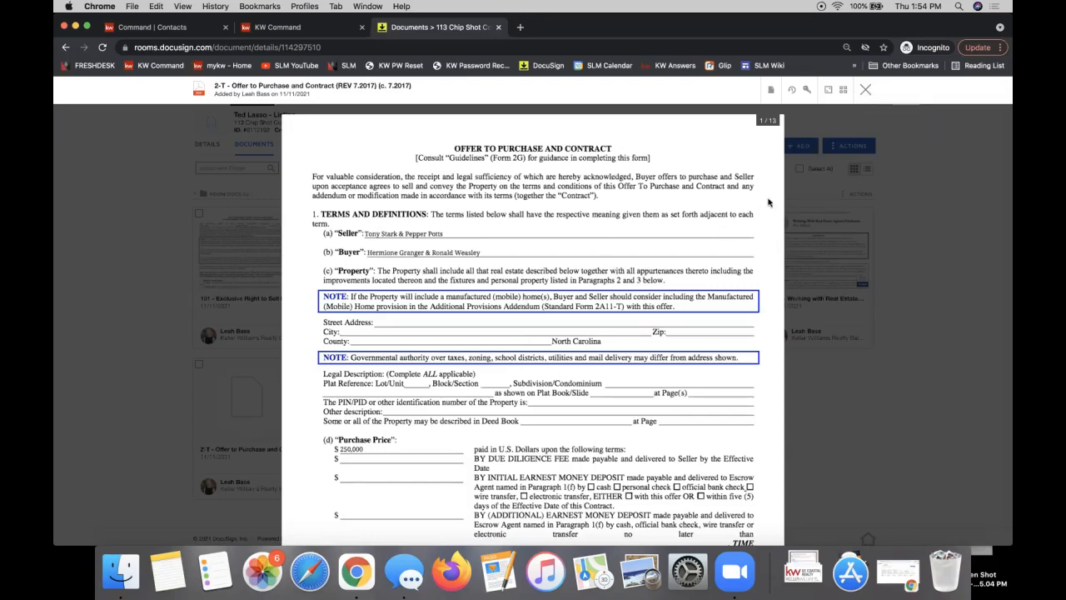
# Create an envelope from the 2-T Offer to Purchase document using Document Actions
pyautogui.click(773, 91)
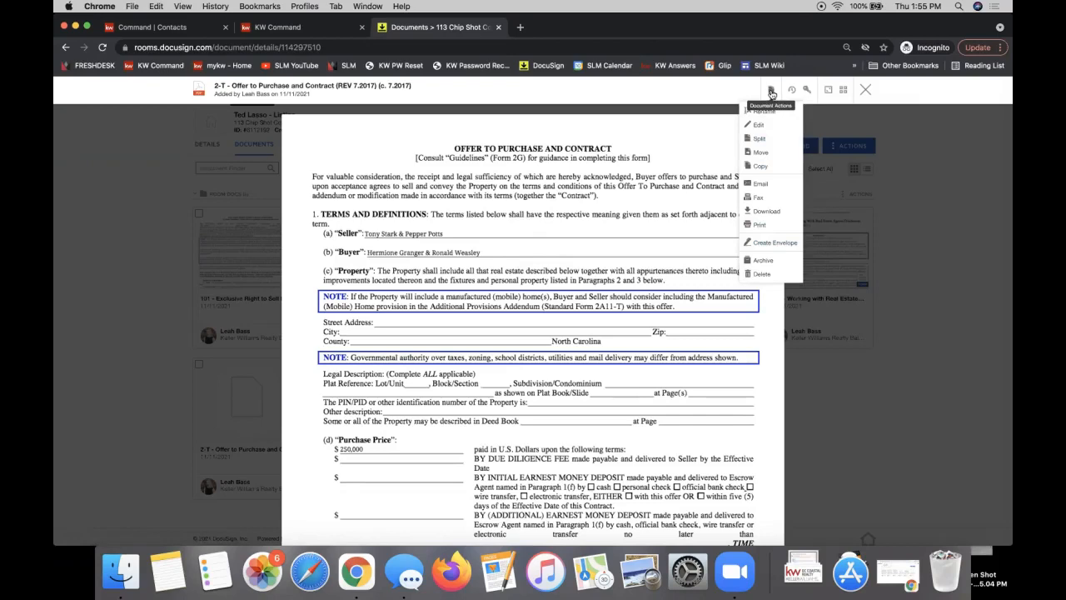
pyautogui.click(770, 249)
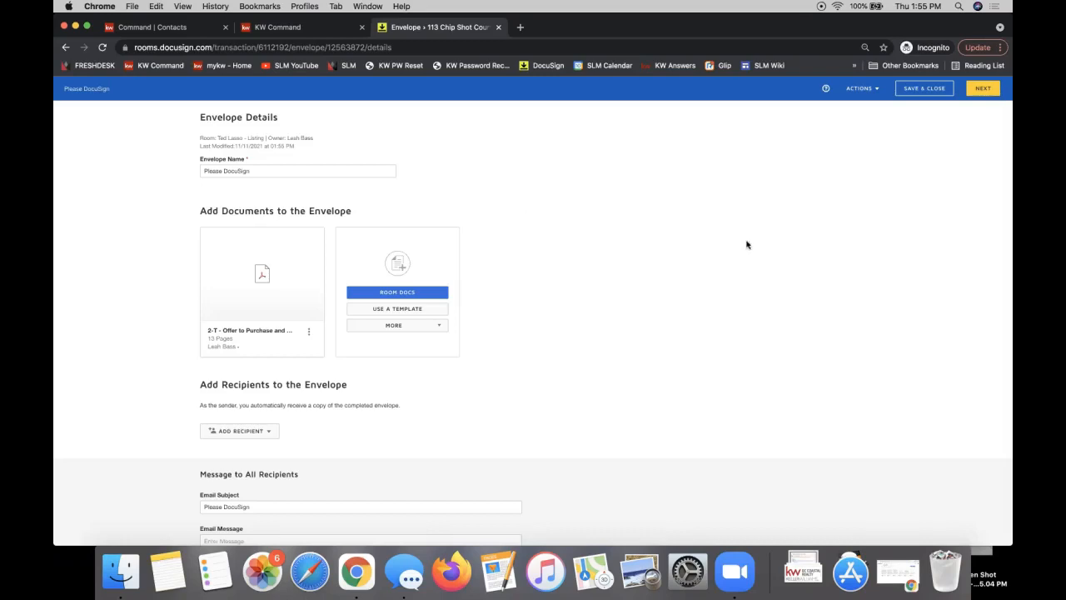
# Replace the envelope name 'Please DocuSign' with 'Offer to Purchase', correcting the typo
pyautogui.doubleClick(298, 171)
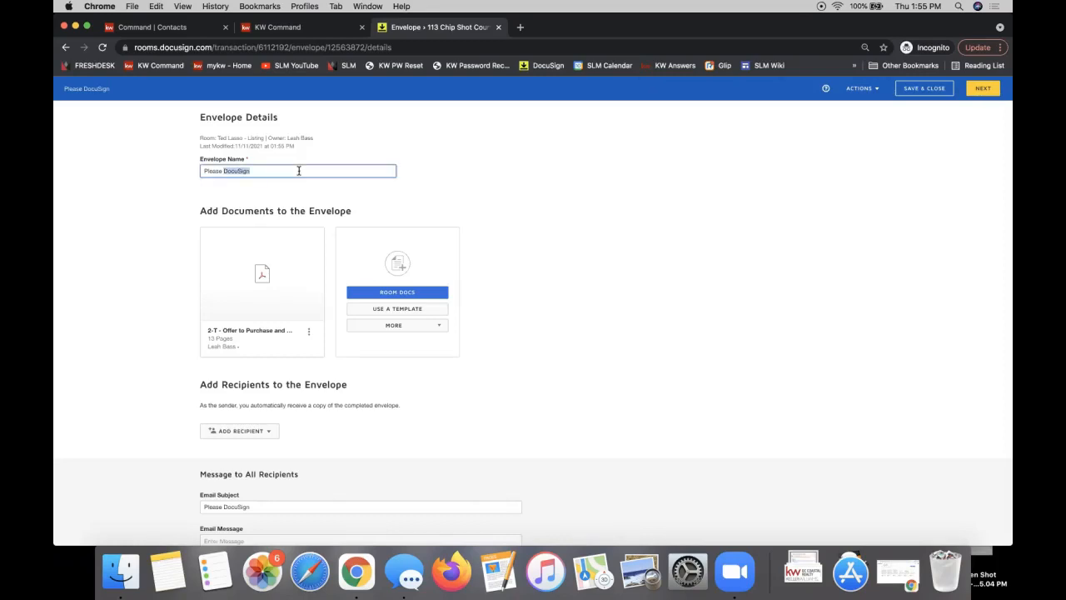
pyautogui.tripleClick(299, 171)
pyautogui.write('Offer the')
pyautogui.write('o Purchase')
pyautogui.click(222, 171)
pyautogui.press('BackSpace')
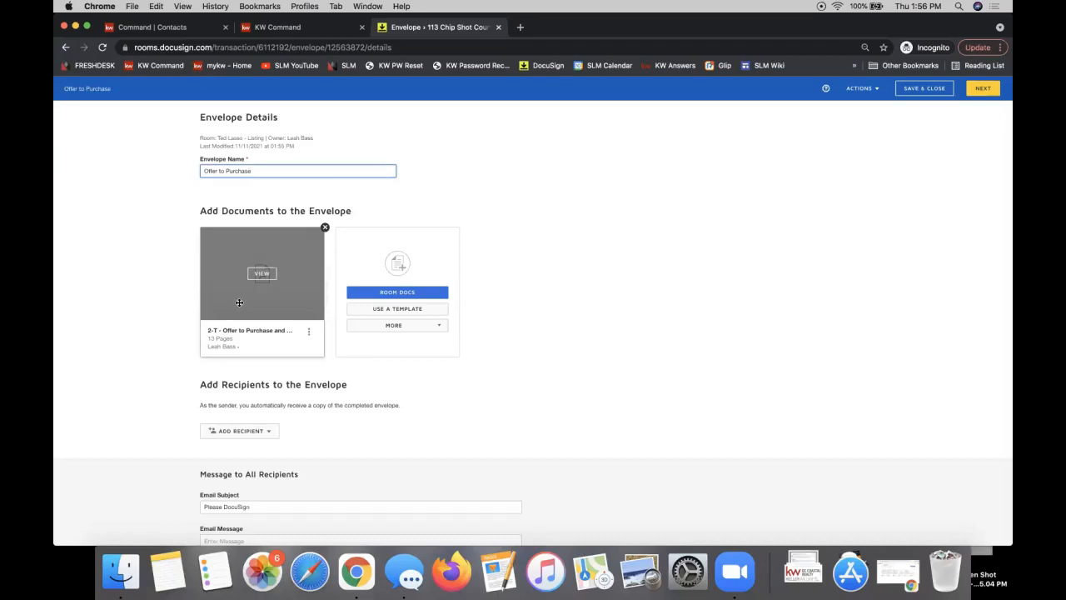
pyautogui.tripleClick(225, 210)
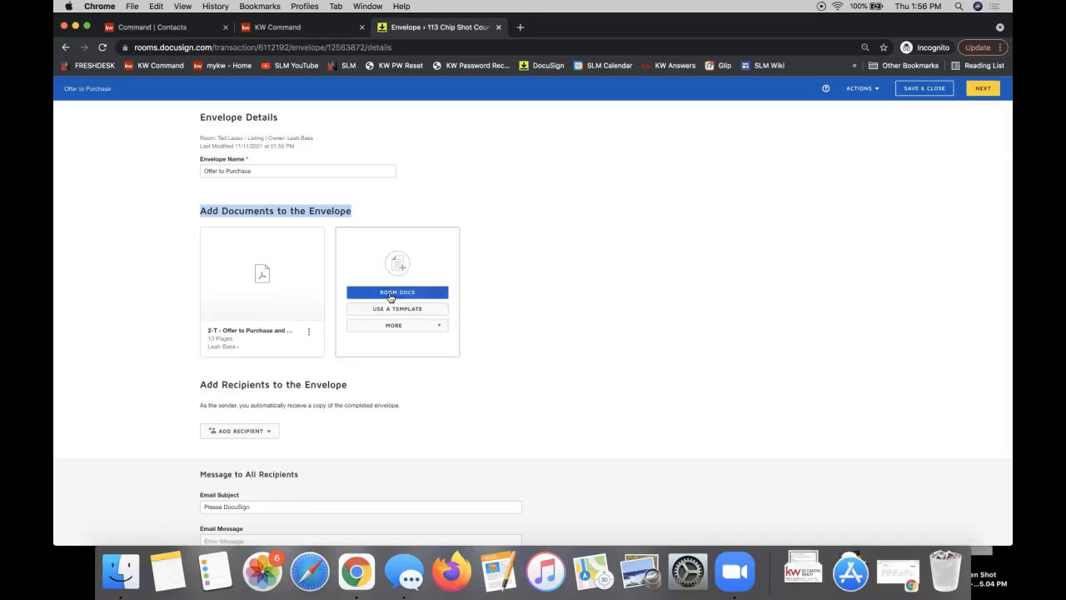
# Open the Add Recipient dropdown under Add Recipients to the Envelope
pyautogui.tripleClick(238, 384)
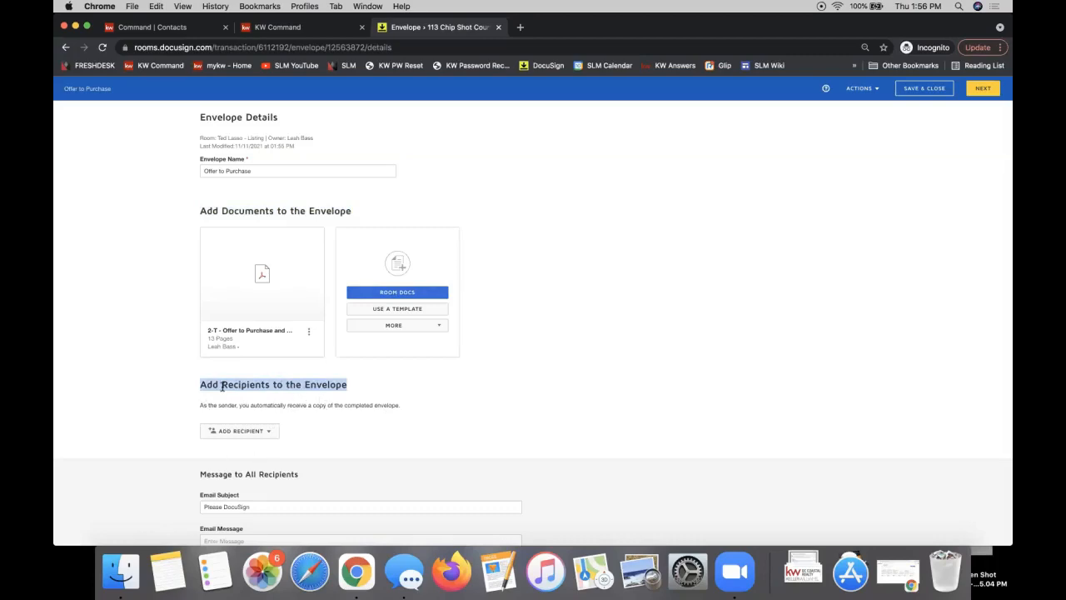
pyautogui.click(241, 433)
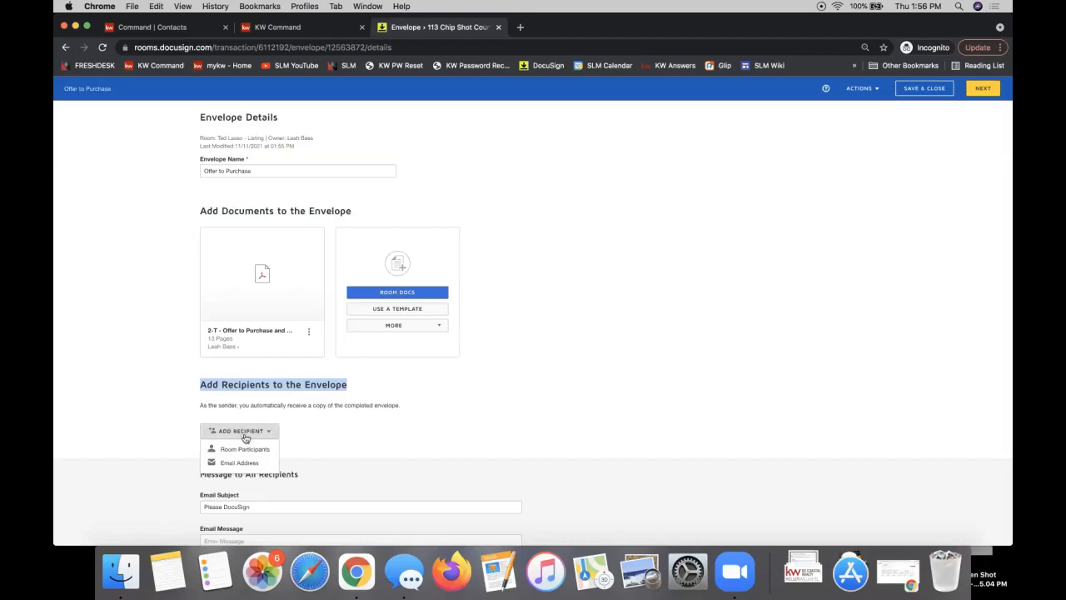
pyautogui.click(243, 434)
# Choose Room Participants and tick Seller 1, Seller 2 and the Agent Owner contact
pyautogui.click(244, 434)
pyautogui.click(233, 451)
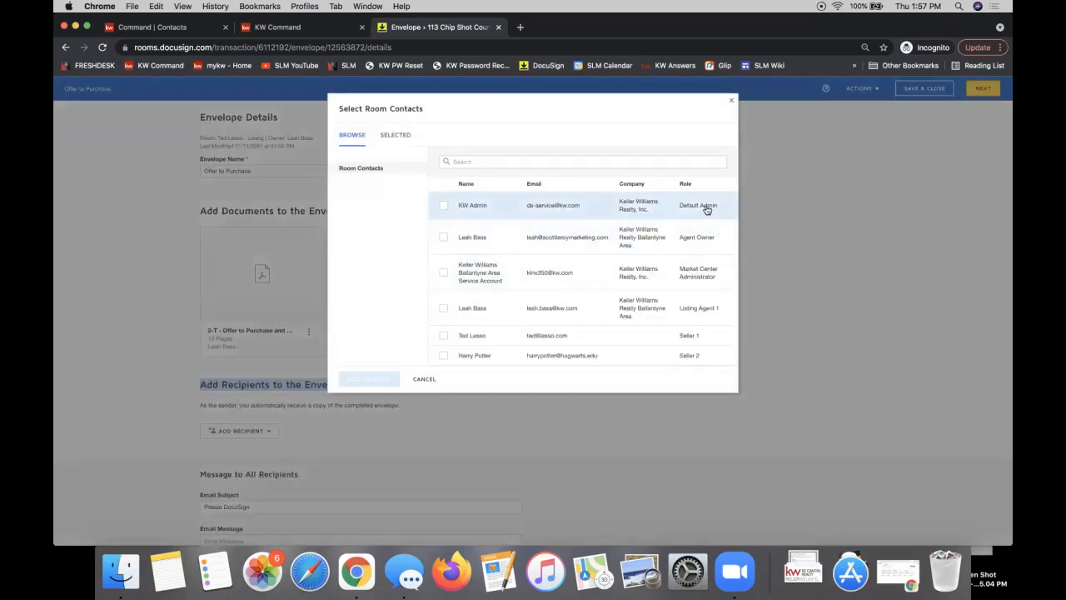
pyautogui.click(443, 338)
pyautogui.click(443, 356)
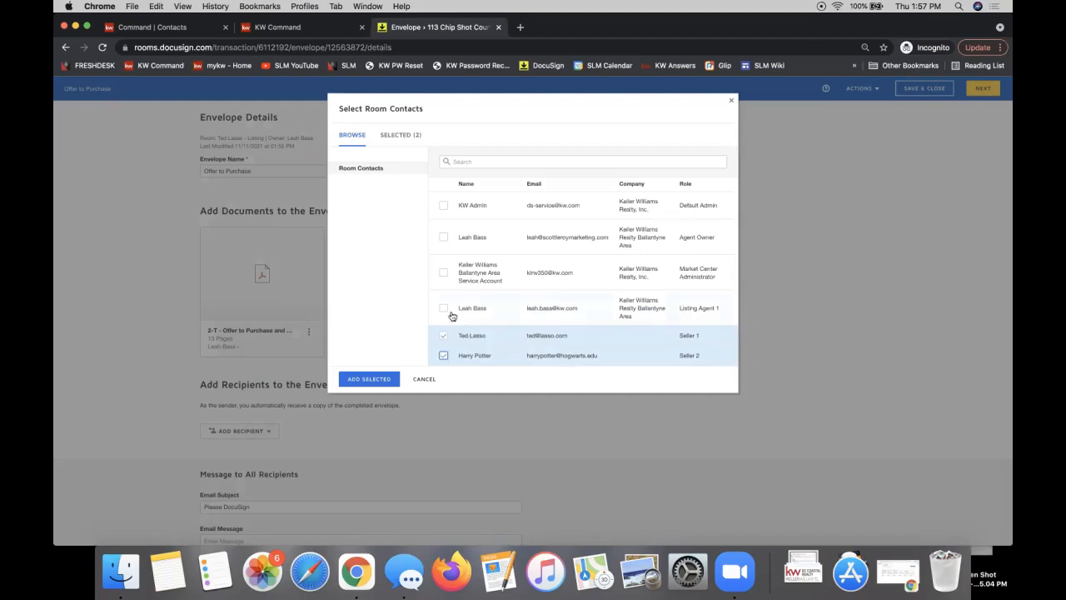
pyautogui.click(442, 238)
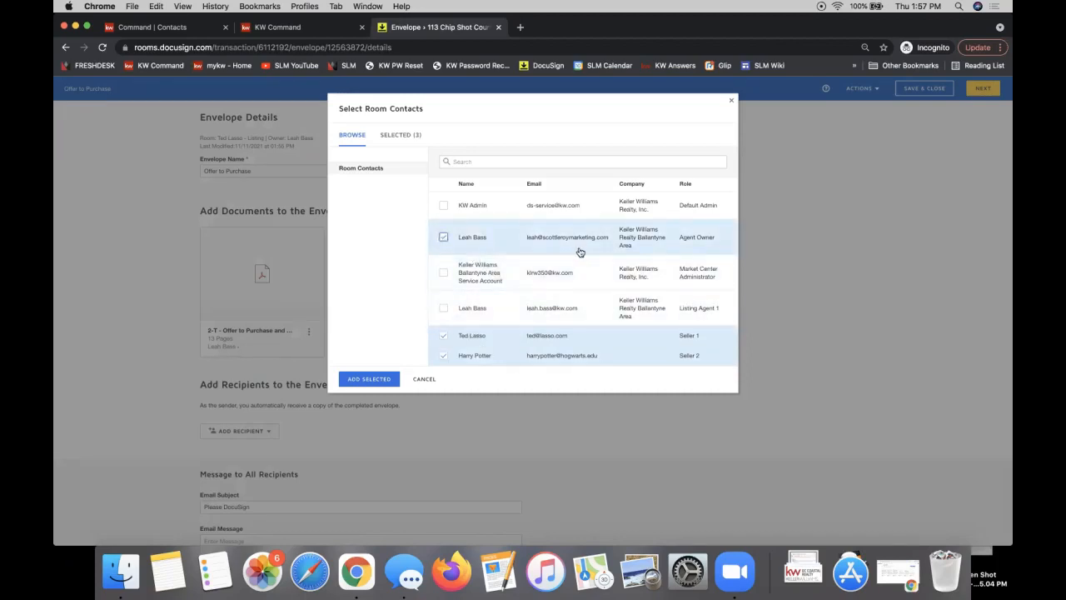
# Add the three selected contacts to the envelope as recipients
pyautogui.click(368, 379)
pyautogui.scroll(-2, 628, 283)
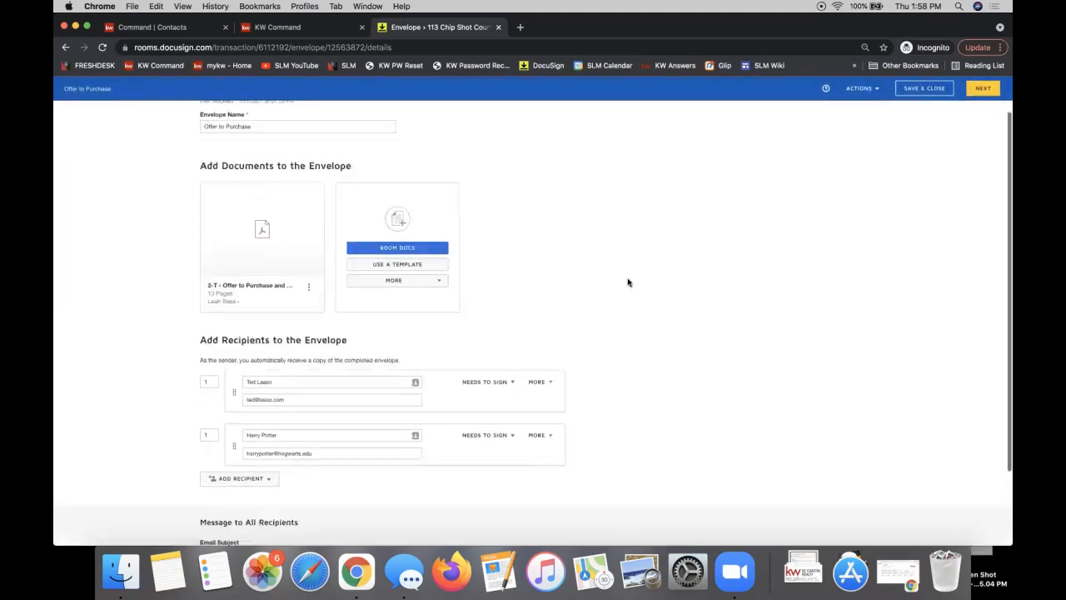
pyautogui.scroll(-3, 628, 283)
pyautogui.moveTo(539, 423)
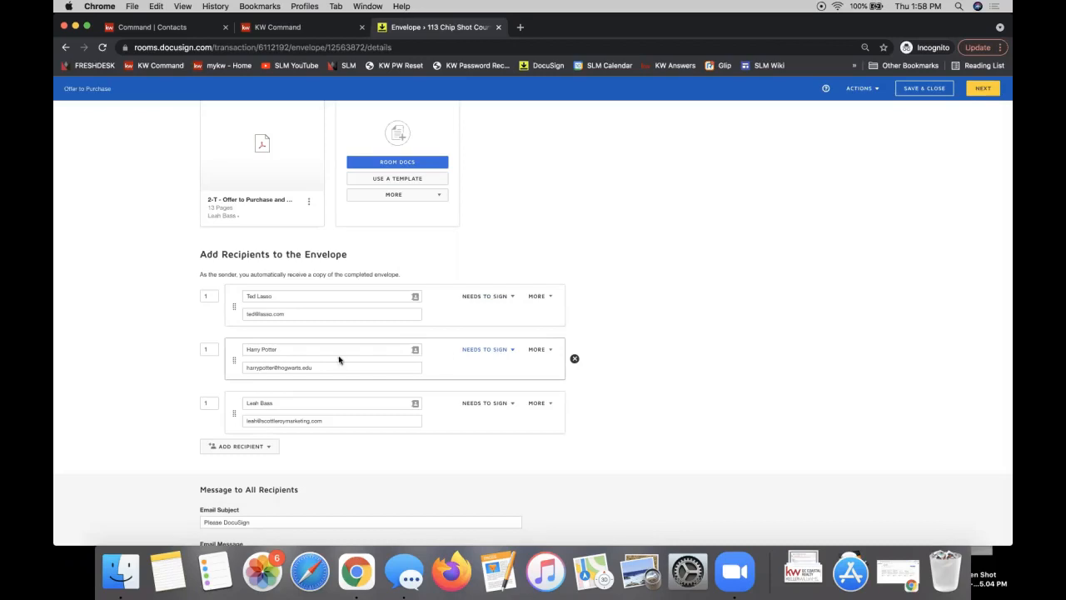
# Confirm each of the three signers has routing order 1
pyautogui.click(213, 298)
pyautogui.click(210, 348)
pyautogui.click(208, 404)
pyautogui.click(122, 387)
# Add a fourth recipient card using the Email Address option
pyautogui.scroll(-1, 122, 387)
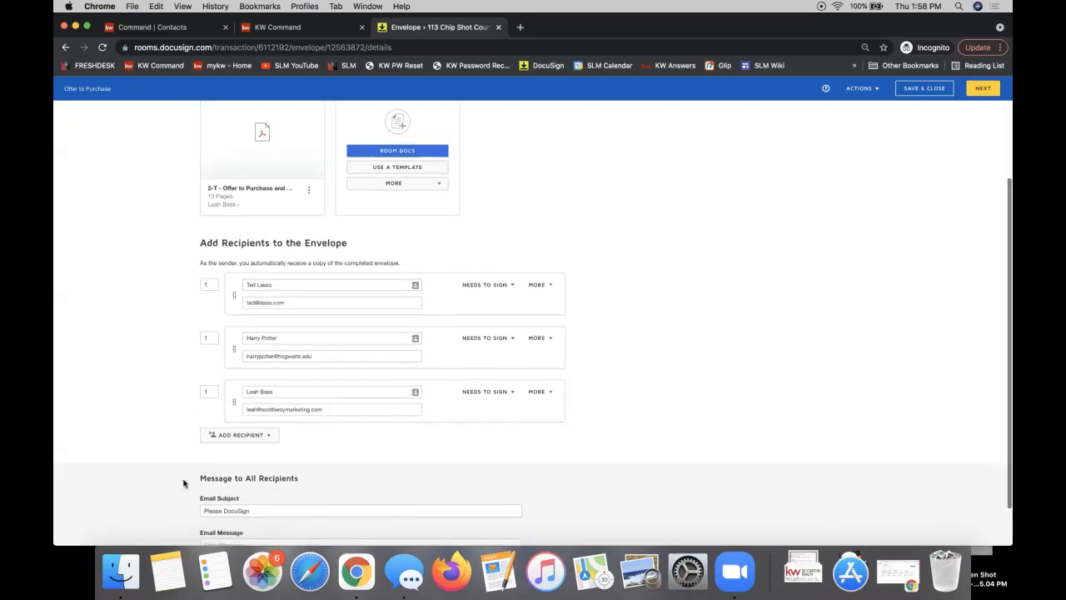
pyautogui.click(271, 436)
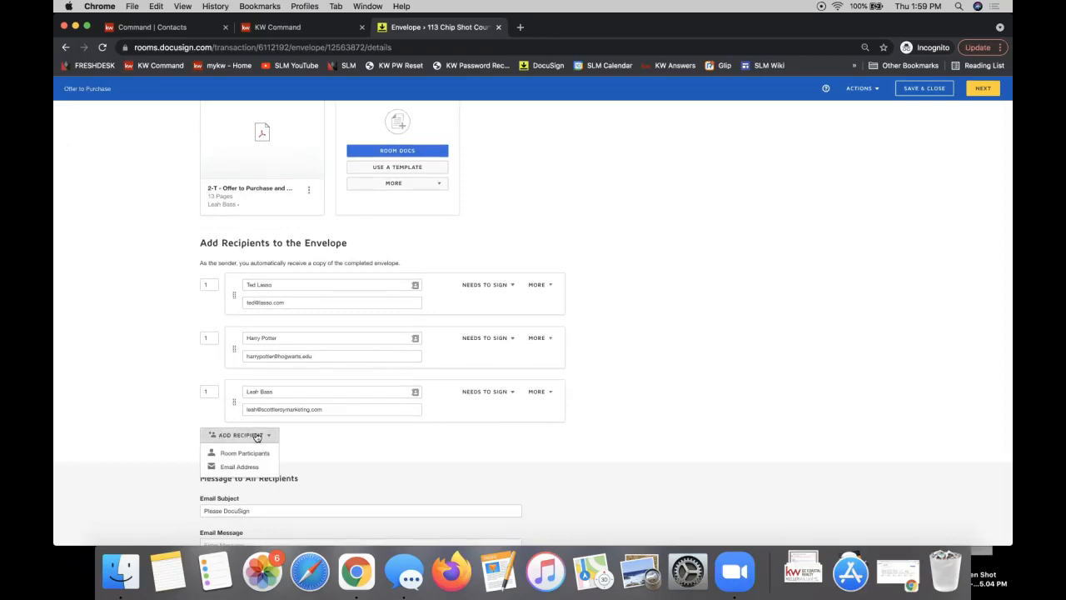
pyautogui.click(227, 468)
pyautogui.click(246, 488)
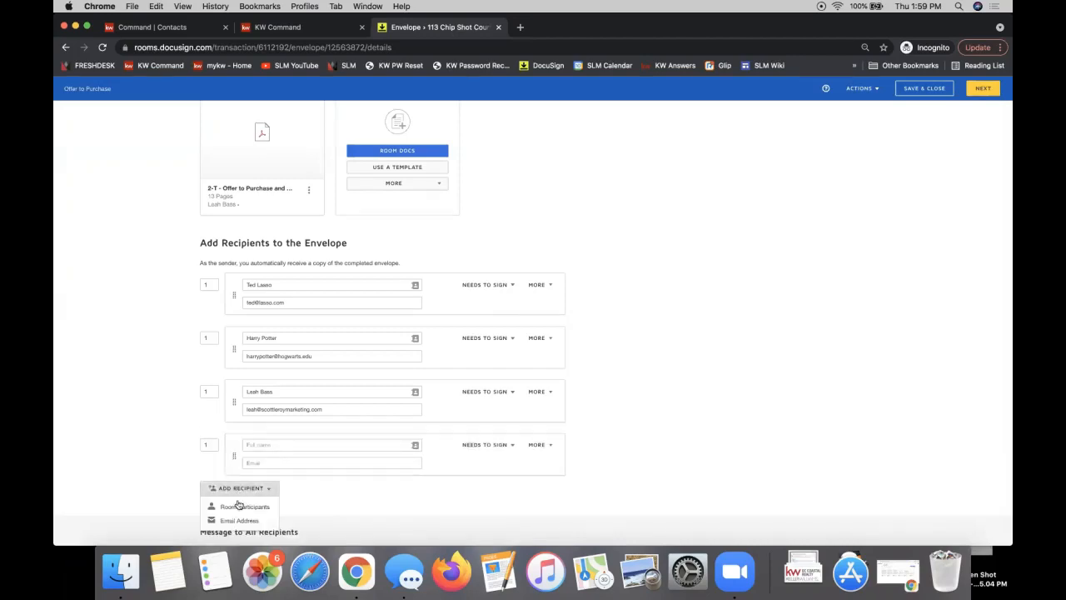
# Fill in the lender's full name and e-mail address on the fourth recipient card
pyautogui.click(269, 445)
pyautogui.write('Manny Mc')
pyautogui.write('rtgage')
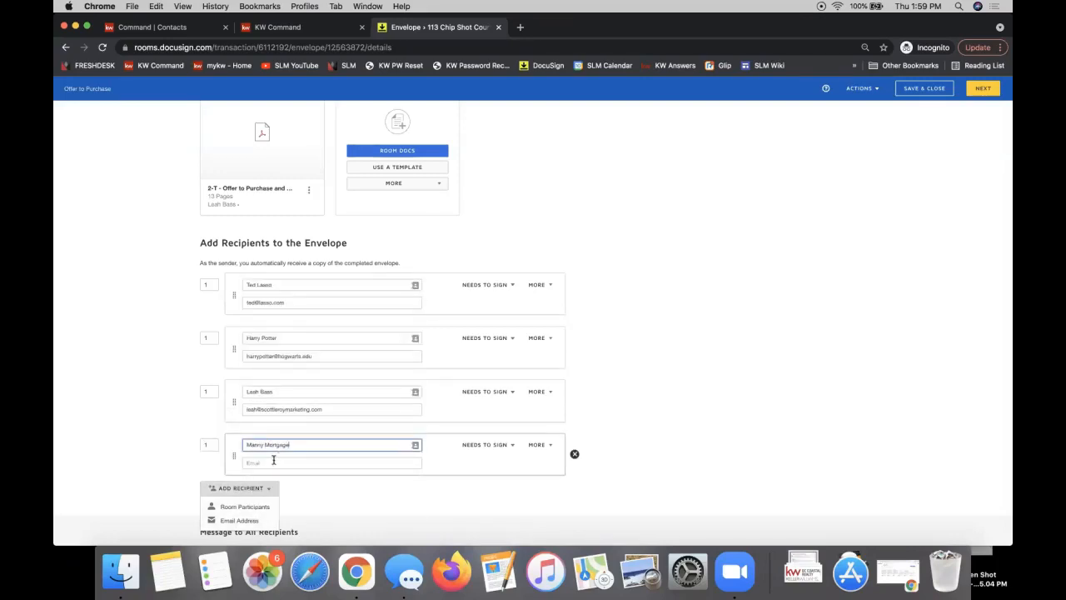
pyautogui.click(273, 460)
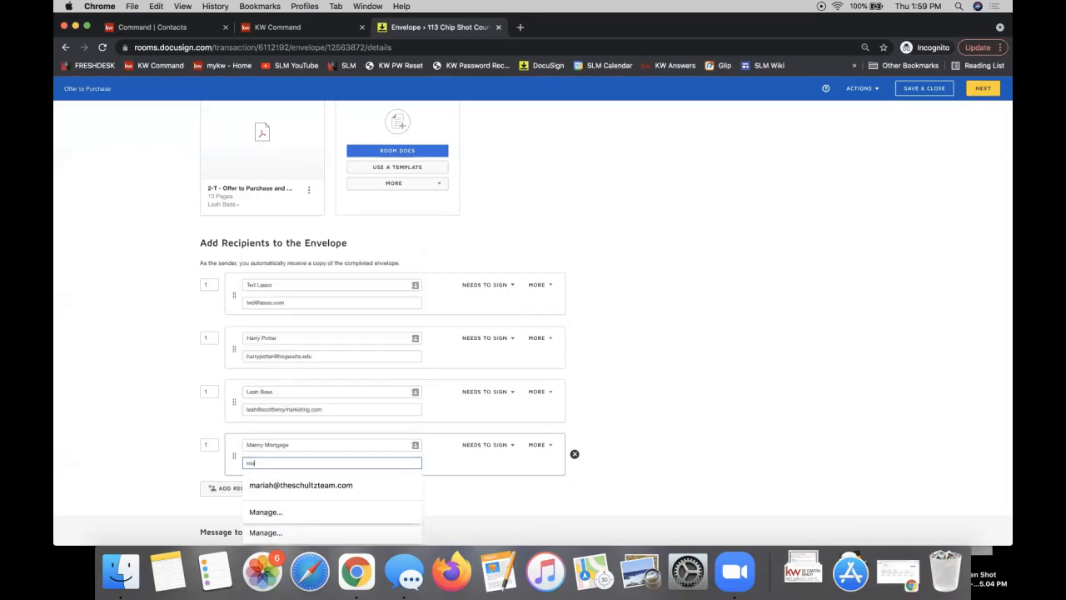
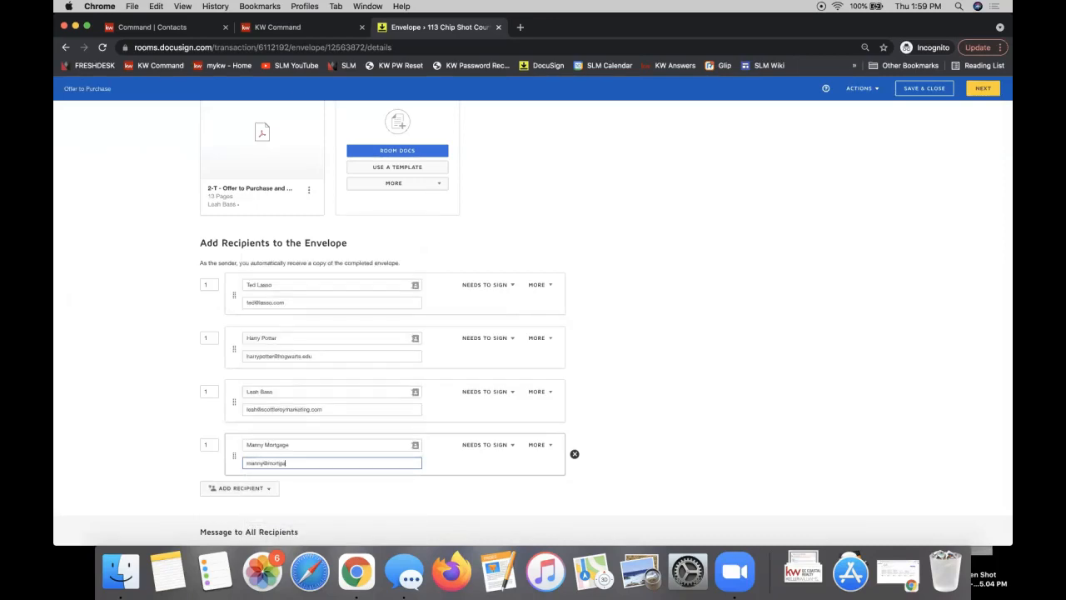
pyautogui.click(275, 446)
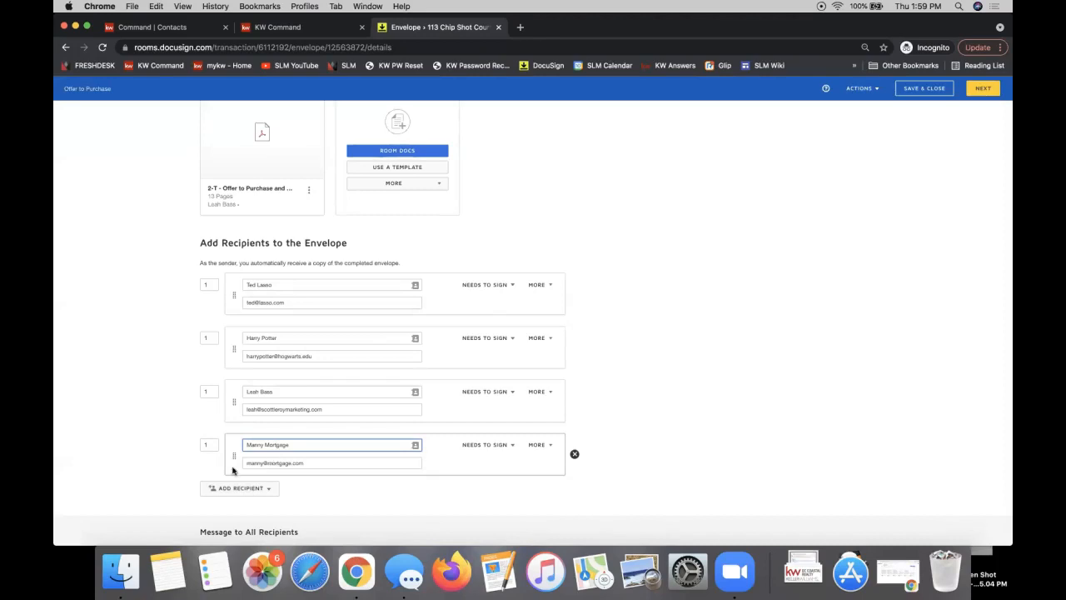
# Give the fourth recipient, the lender contact, routing order 2 and the Receives a Copy role
pyautogui.click(209, 448)
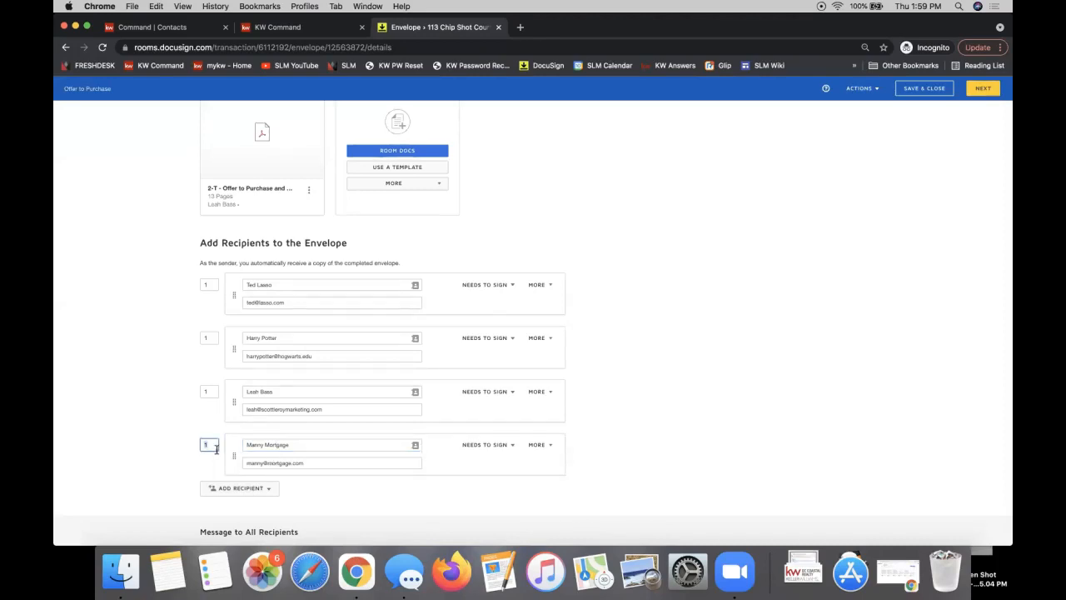
pyautogui.write('2')
pyautogui.click(145, 472)
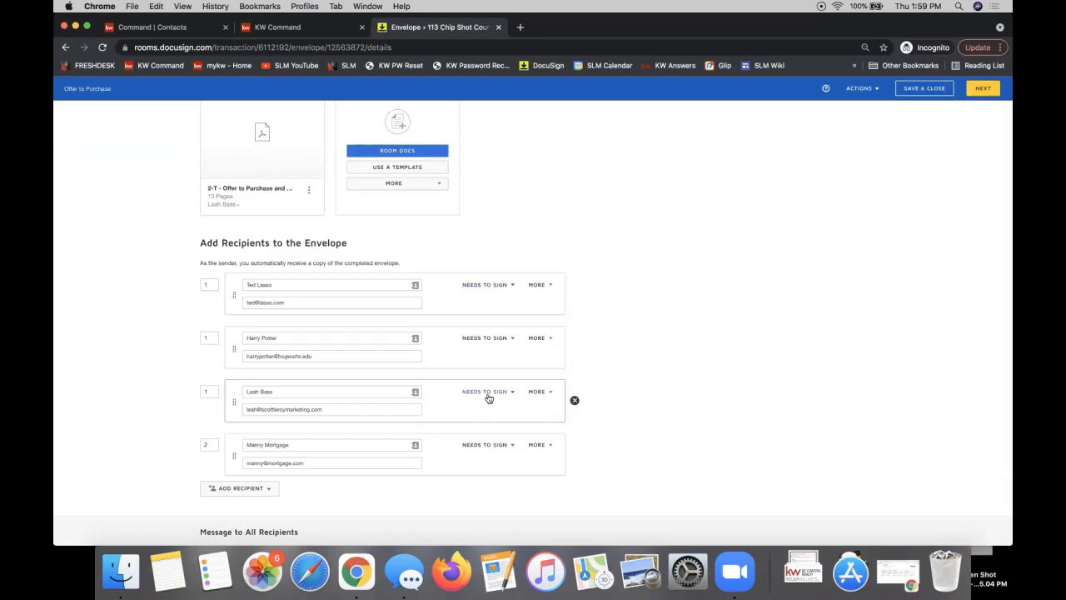
pyautogui.click(213, 446)
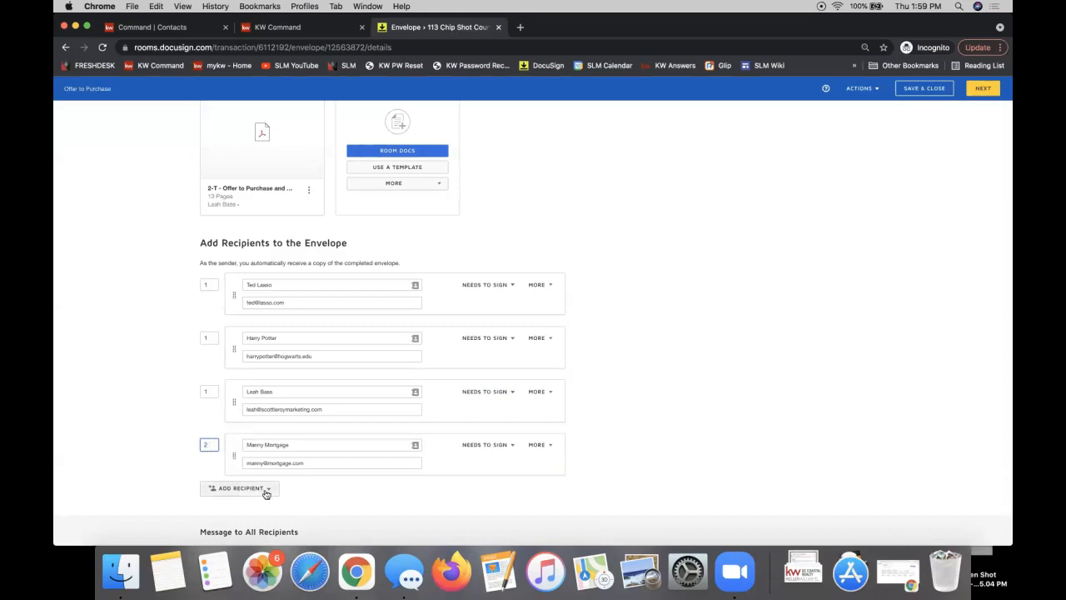
pyautogui.click(483, 445)
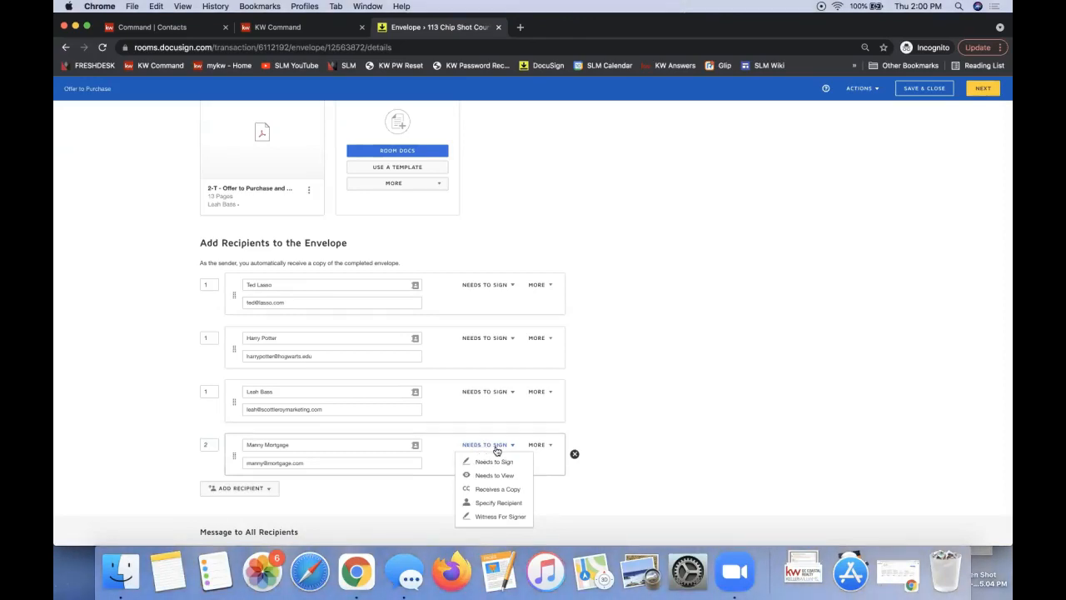
pyautogui.click(495, 492)
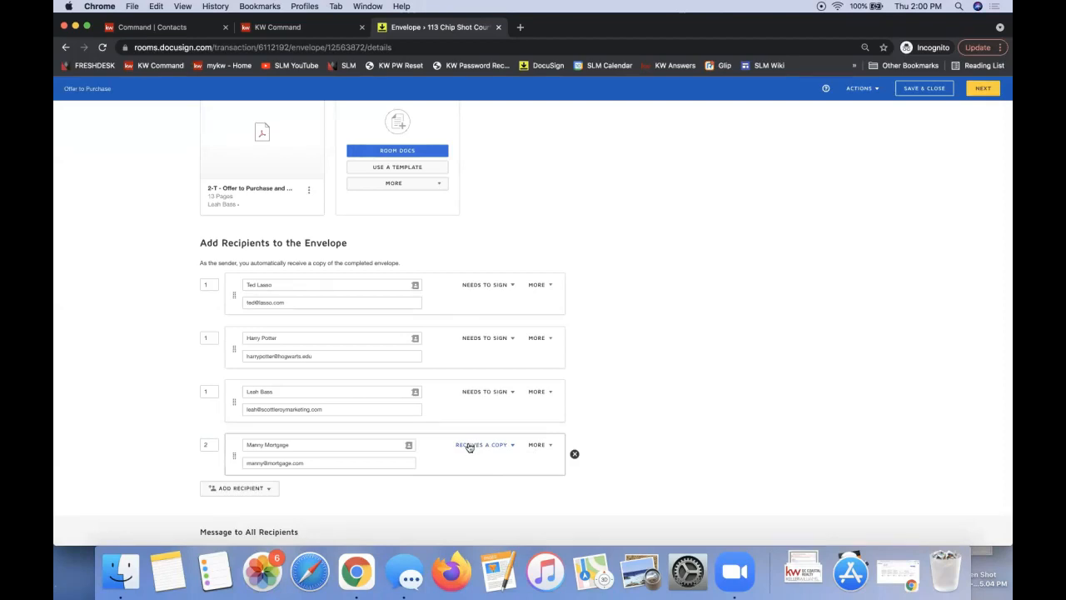
pyautogui.click(210, 446)
pyautogui.click(790, 393)
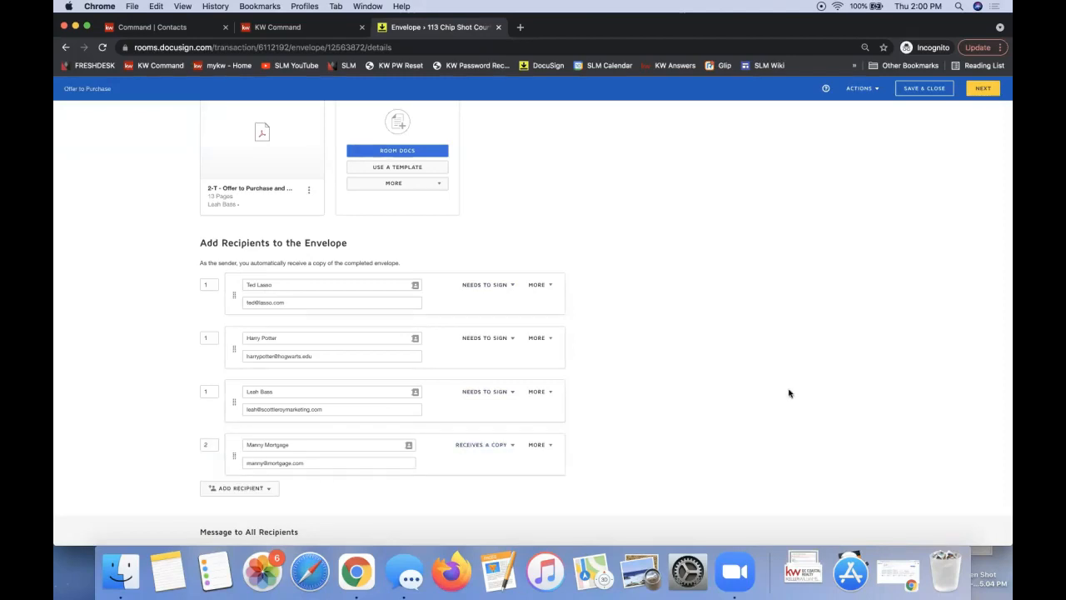
# Scroll past the email subject and message and continue to the Add Fields page
pyautogui.scroll(-3, 790, 393)
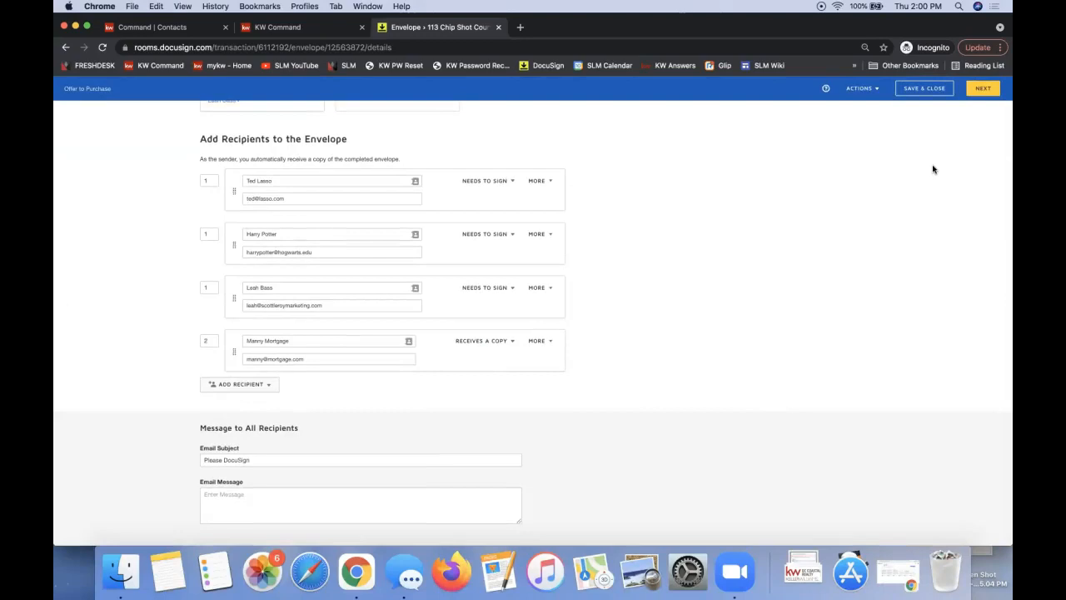
pyautogui.click(991, 92)
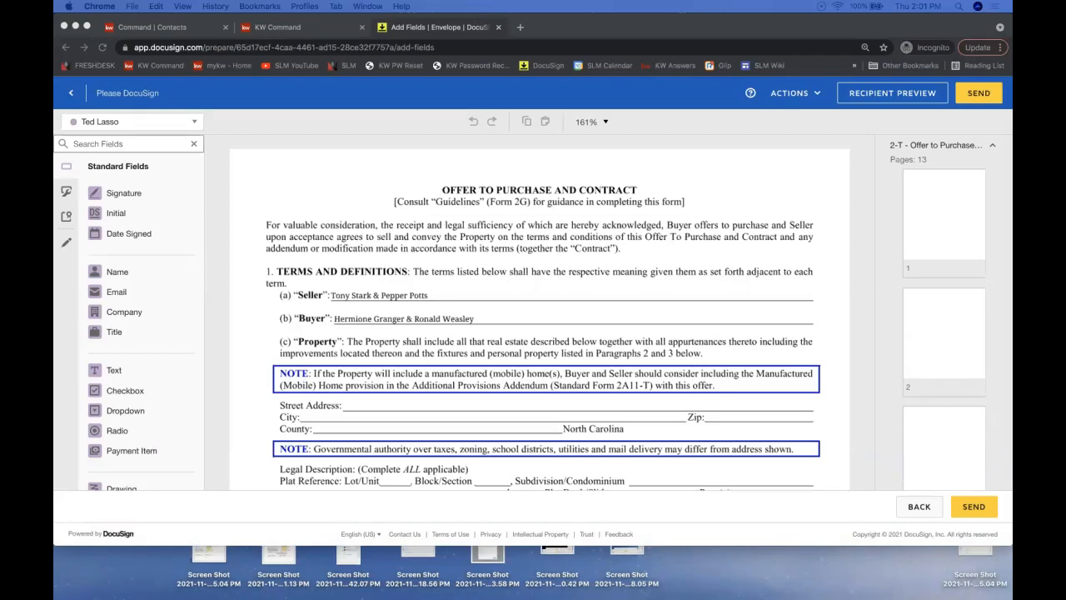
pyautogui.moveTo(334, 597); pyautogui.dragTo(281, 73)
pyautogui.scroll(3, 334, 328)
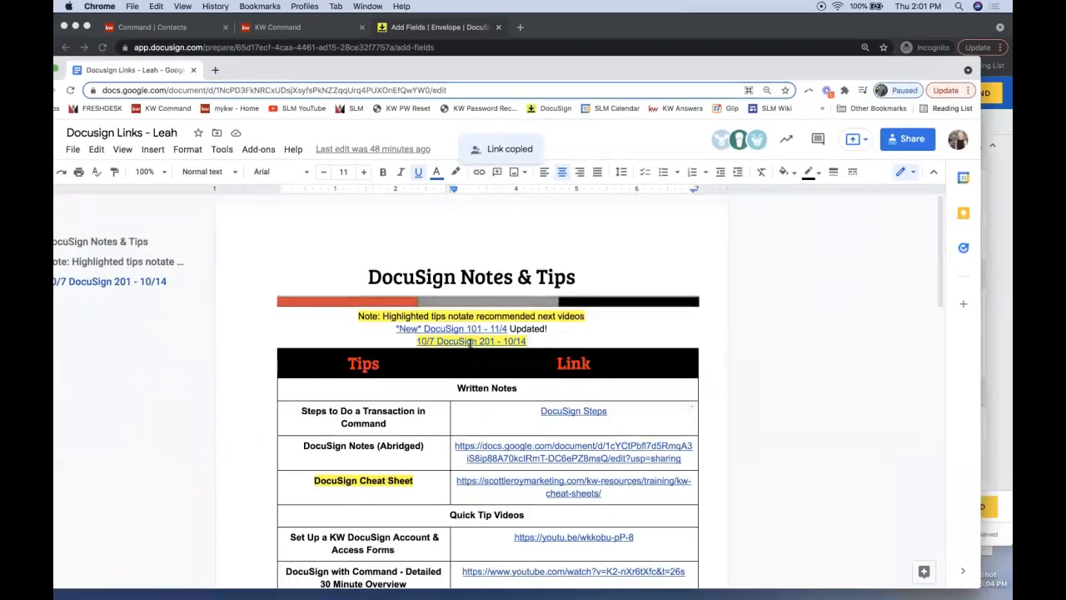
pyautogui.click(449, 343)
pyautogui.click(532, 340)
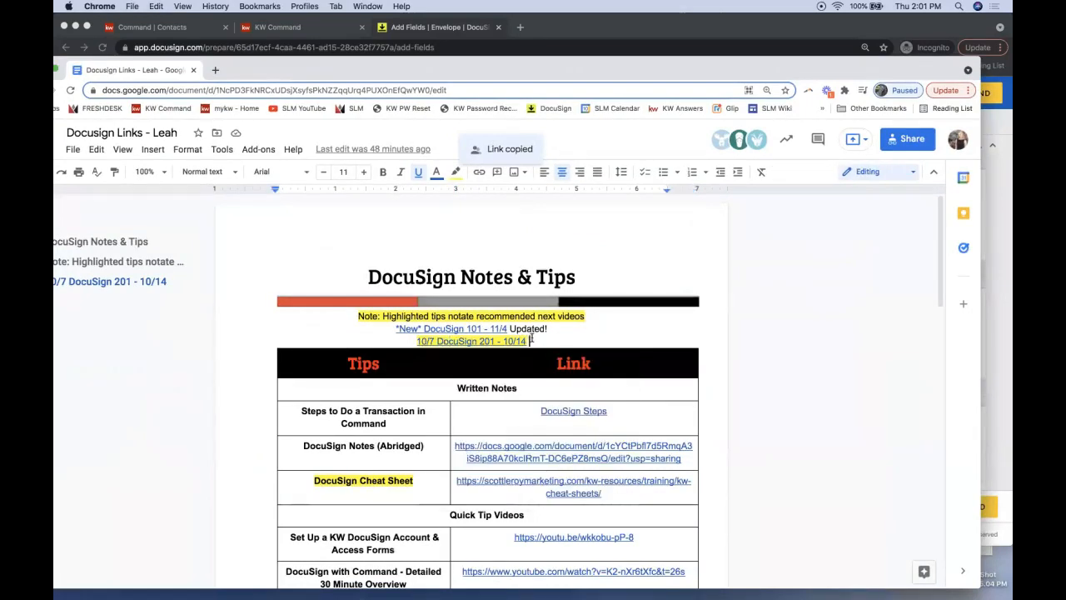
pyautogui.moveTo(531, 341); pyautogui.dragTo(416, 342)
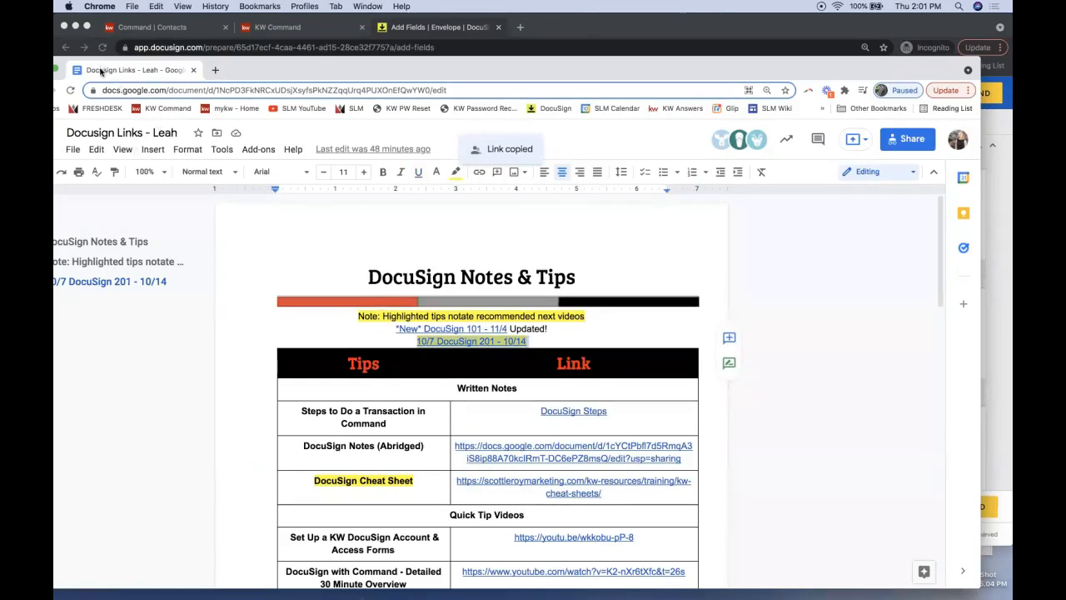
pyautogui.moveTo(242, 78); pyautogui.dragTo(310, 59)
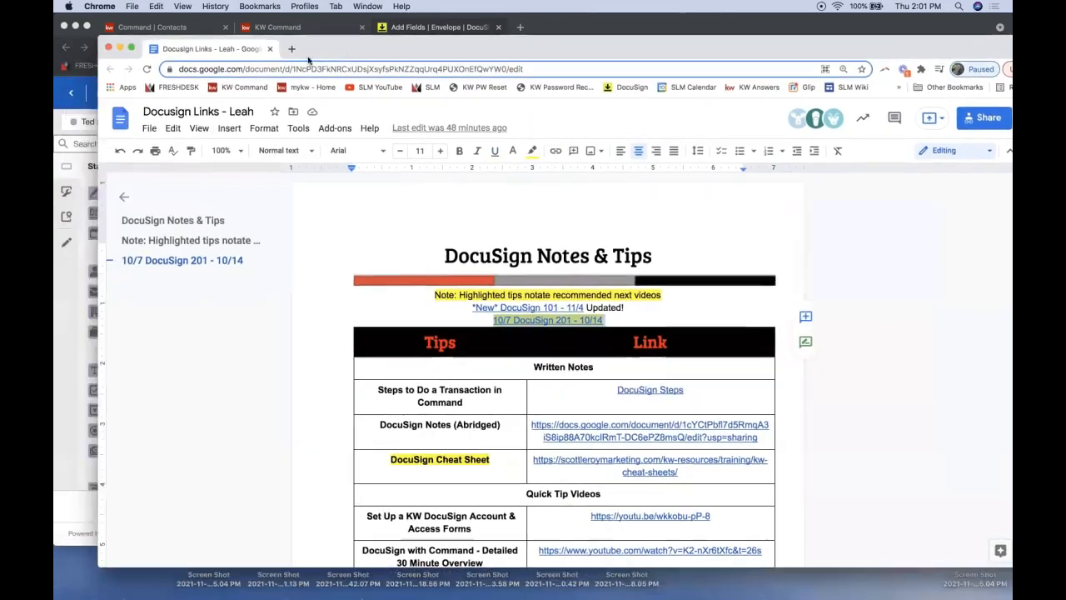
pyautogui.click(119, 48)
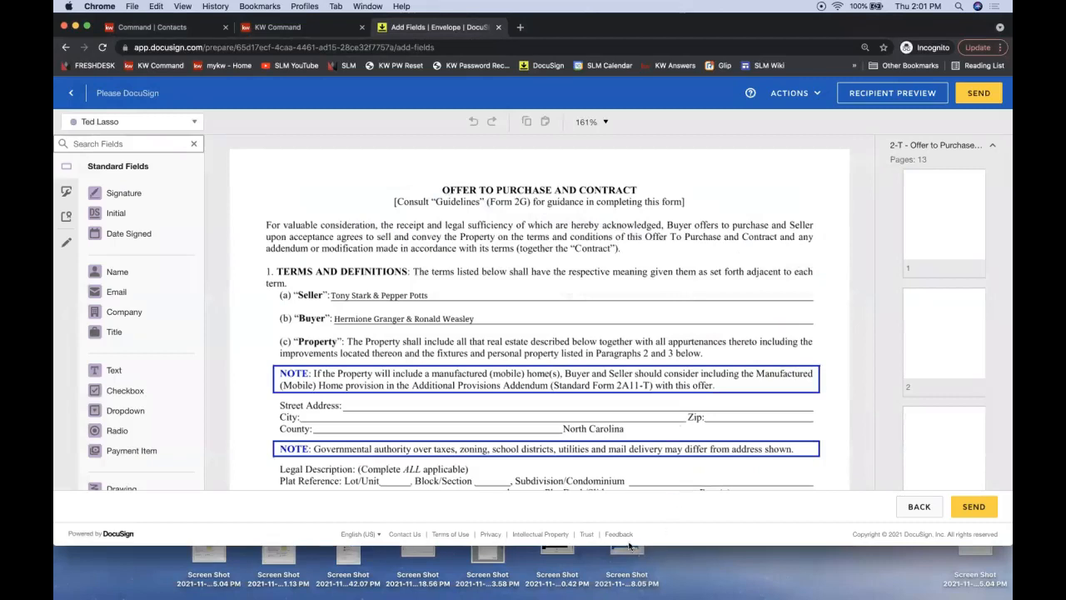
# Enlarge the browser window, scroll to page 1's initials boxes, and open the recipient list
pyautogui.press('super+a')
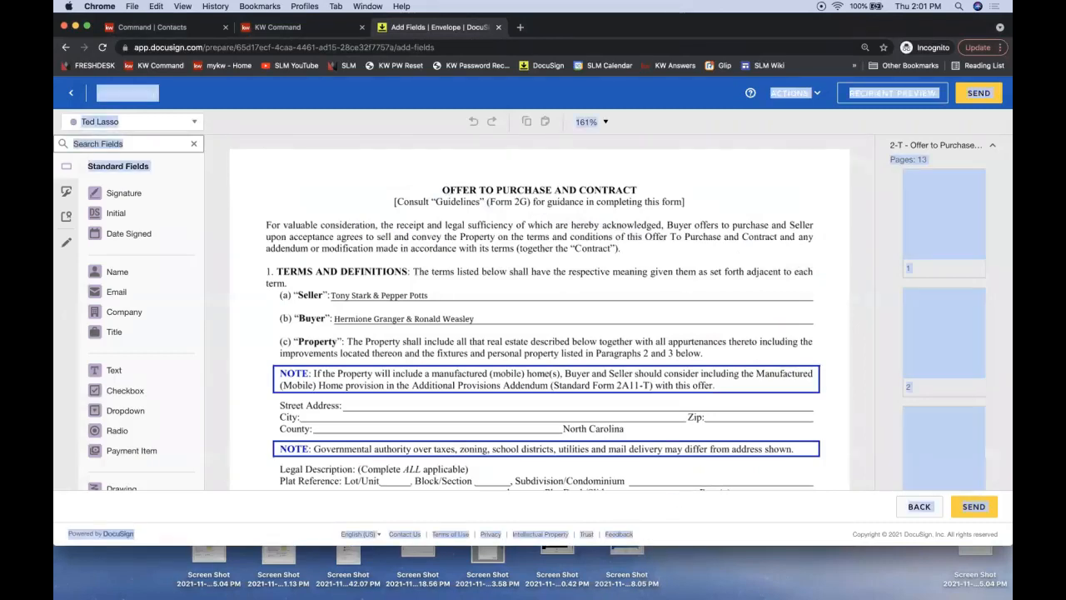
pyautogui.click(678, 467)
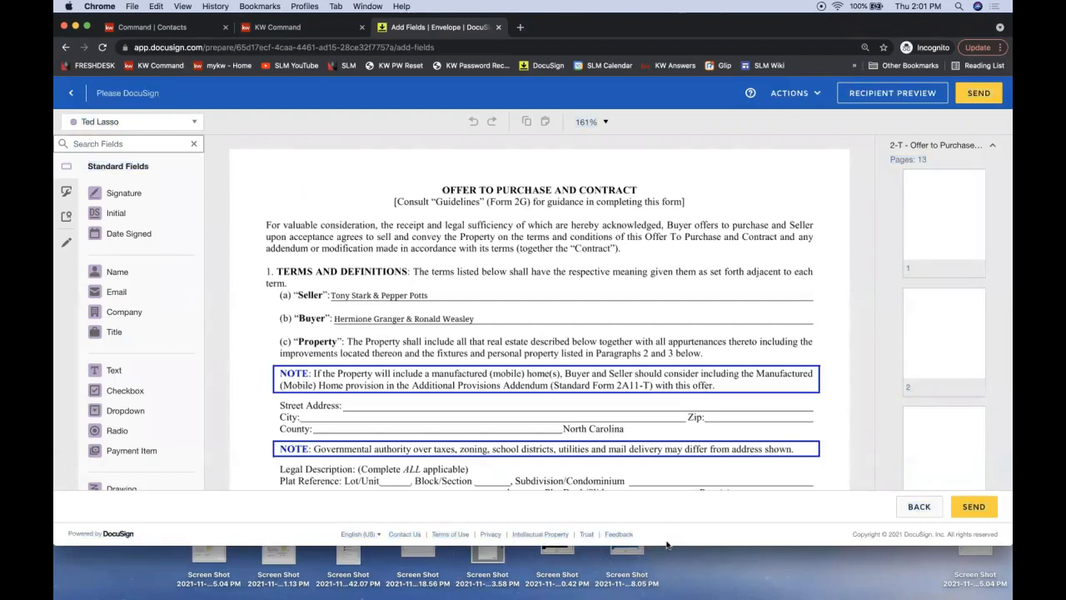
pyautogui.moveTo(666, 545); pyautogui.dragTo(665, 596)
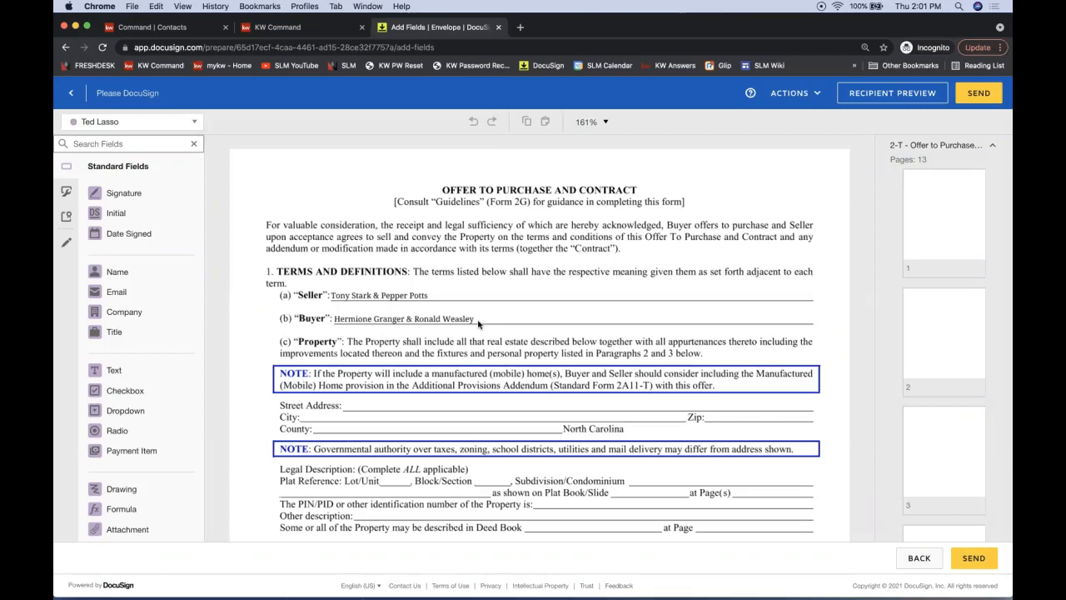
pyautogui.scroll(-8, 525, 260)
pyautogui.scroll(-4, 523, 260)
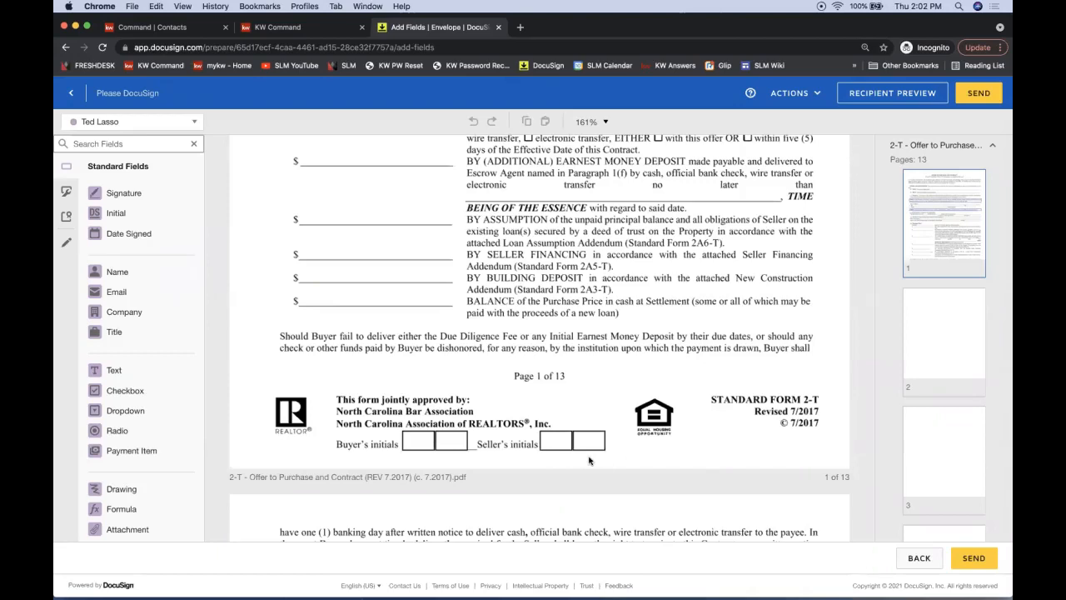
pyautogui.click(96, 123)
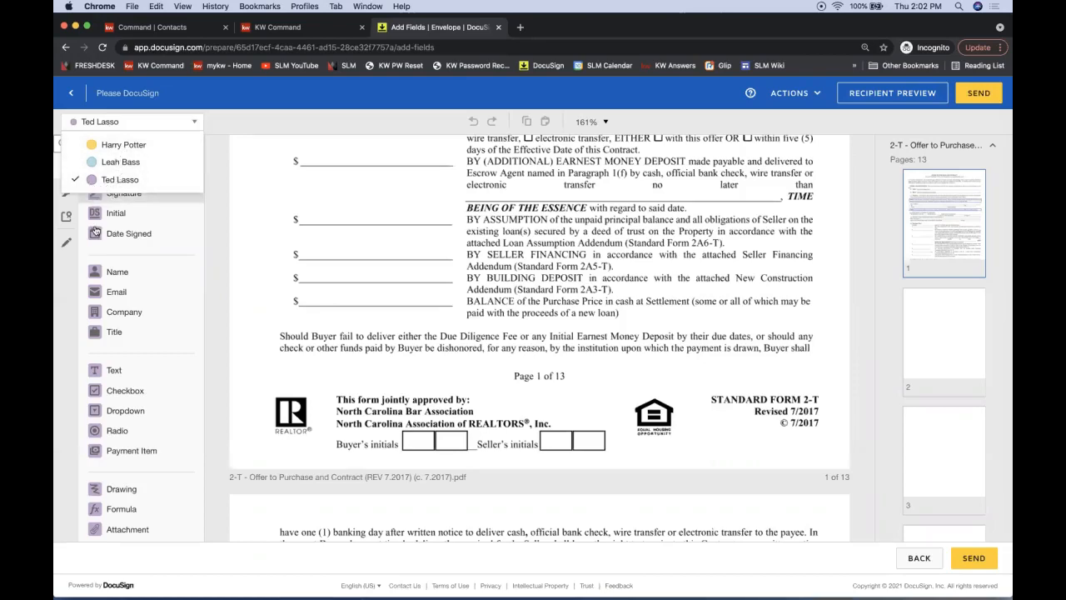
# Place a yellow Initial in the first Seller's Initials box and a purple one in the second
pyautogui.click(114, 144)
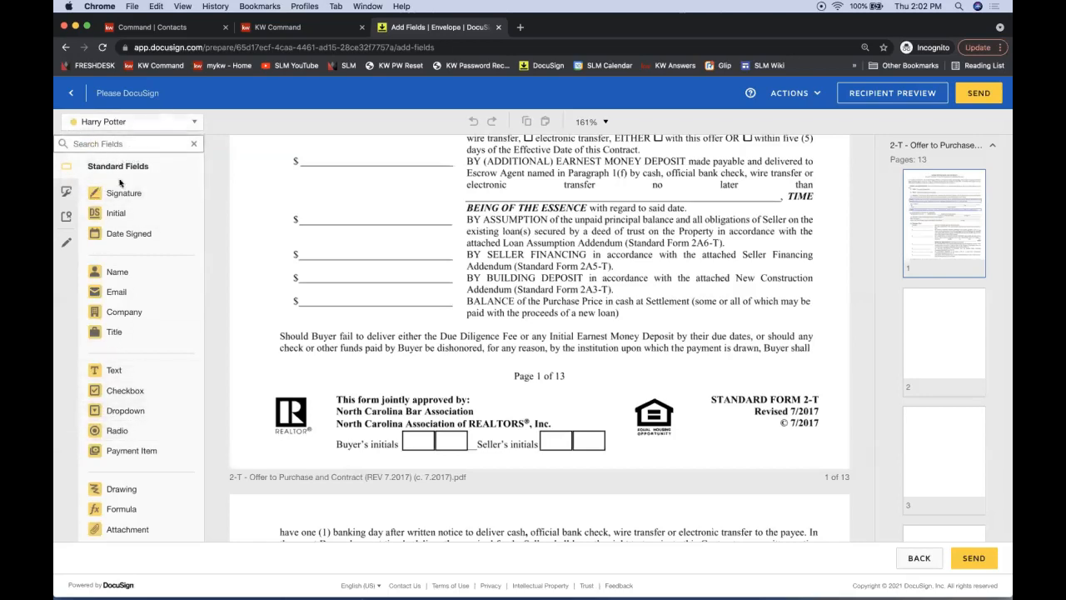
pyautogui.moveTo(125, 215); pyautogui.dragTo(110, 129)
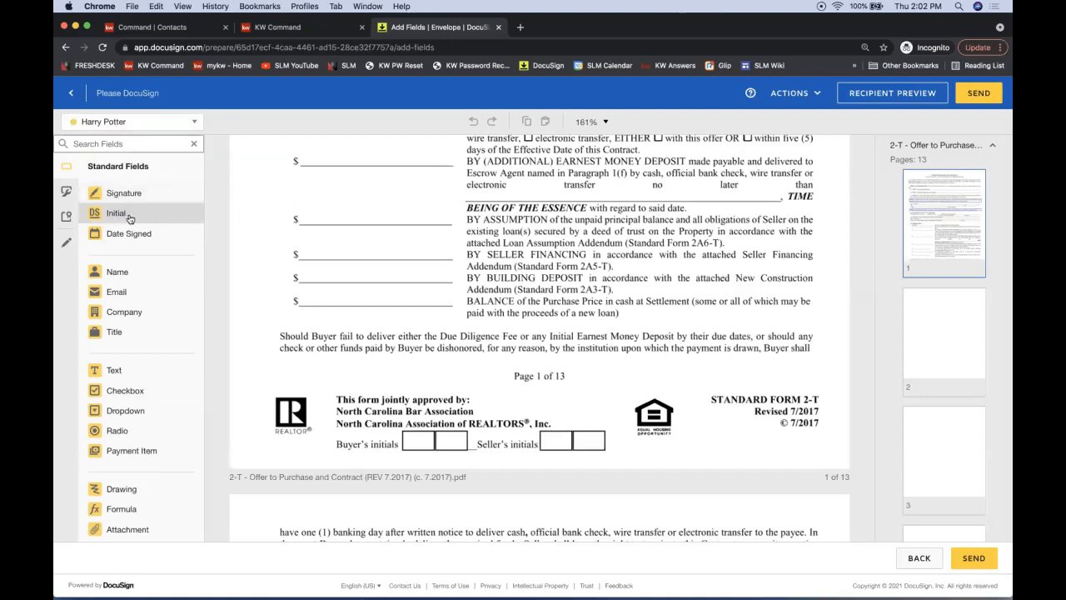
pyautogui.moveTo(130, 218); pyautogui.dragTo(528, 283)
pyautogui.moveTo(141, 219); pyautogui.dragTo(537, 421)
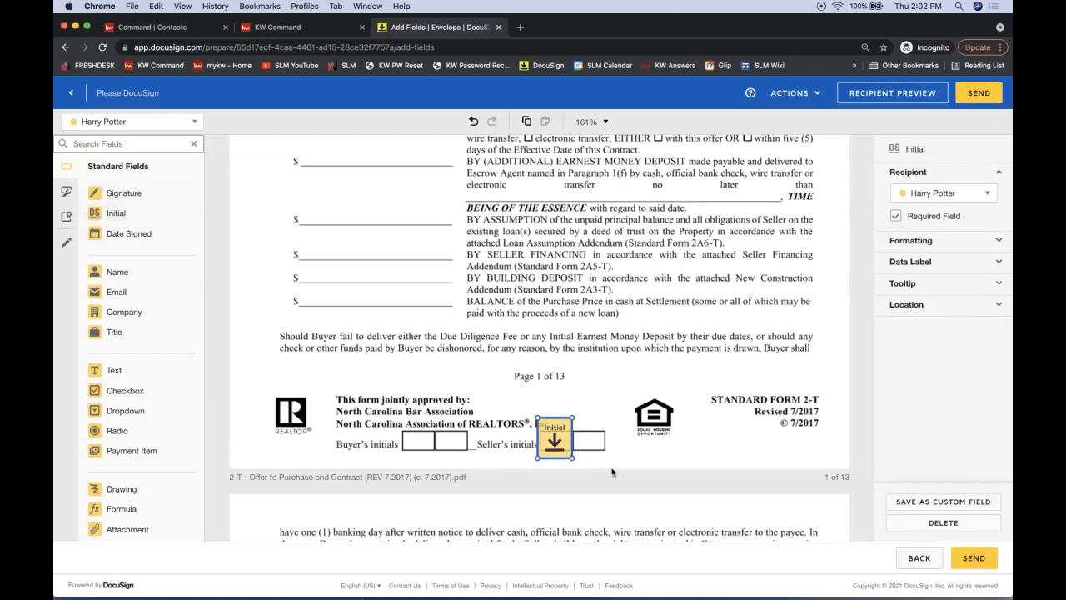
pyautogui.click(414, 295)
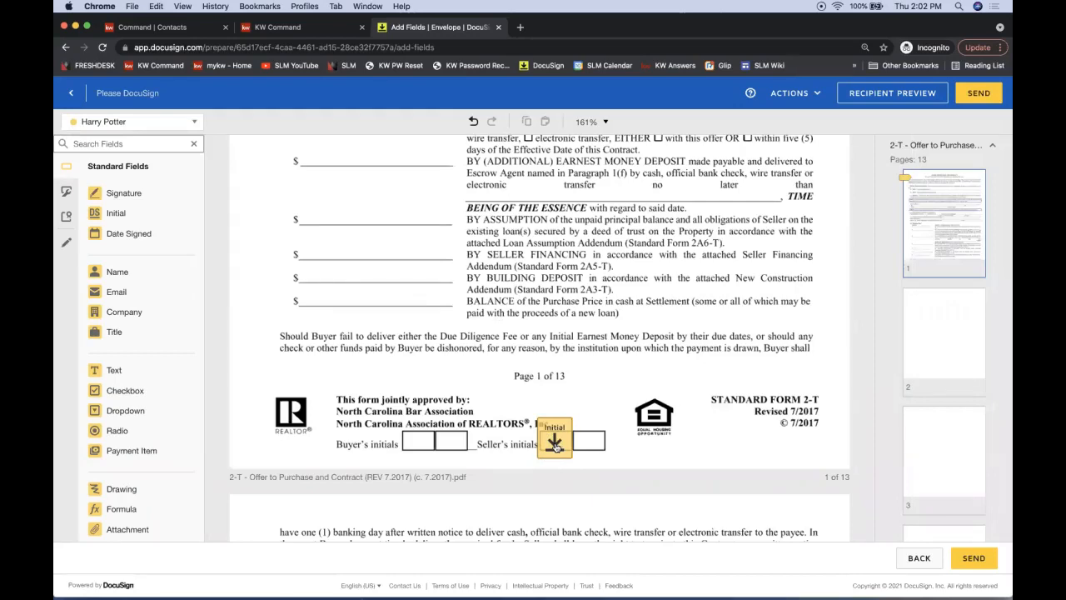
pyautogui.click(90, 122)
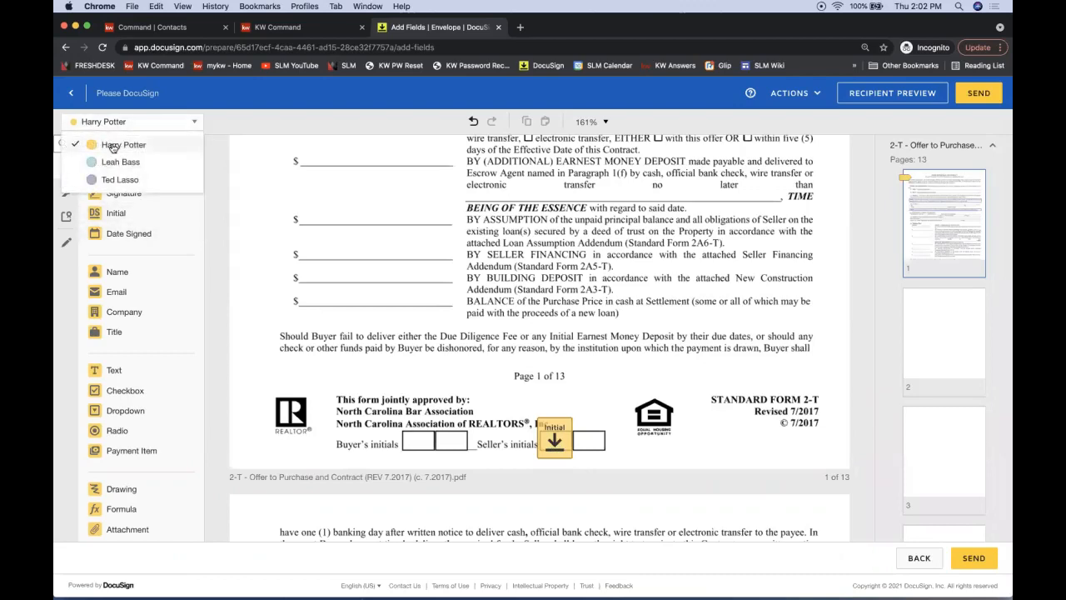
pyautogui.click(112, 179)
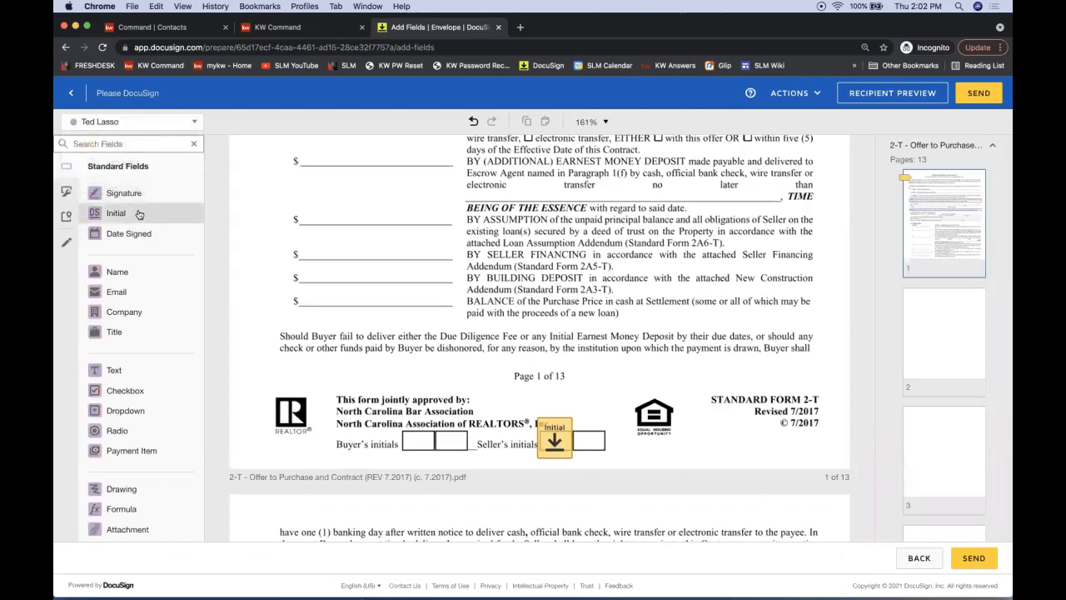
pyautogui.moveTo(139, 215); pyautogui.dragTo(584, 421)
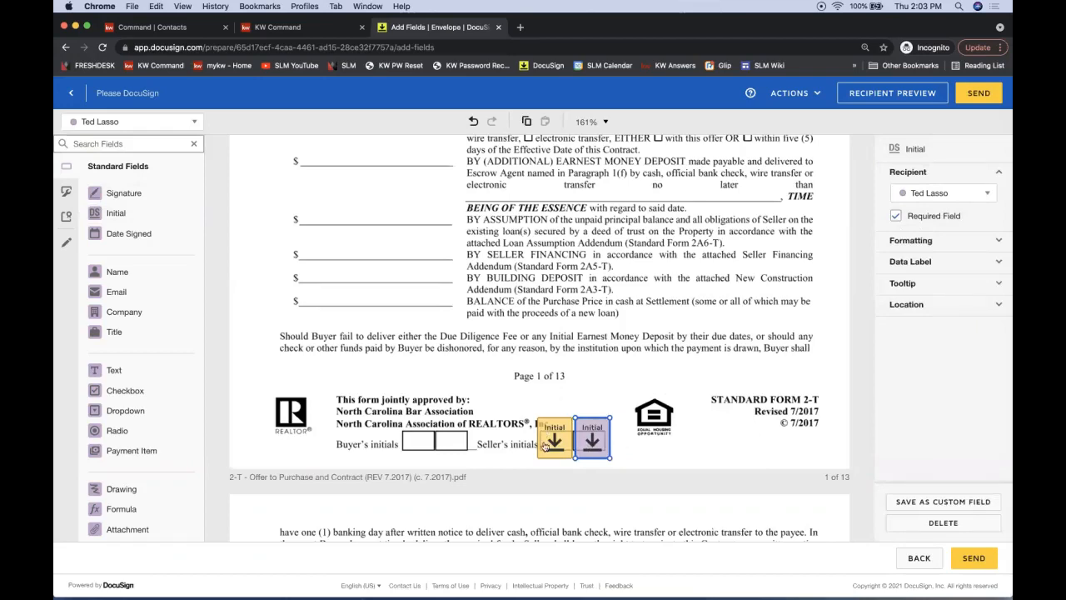
pyautogui.click(608, 364)
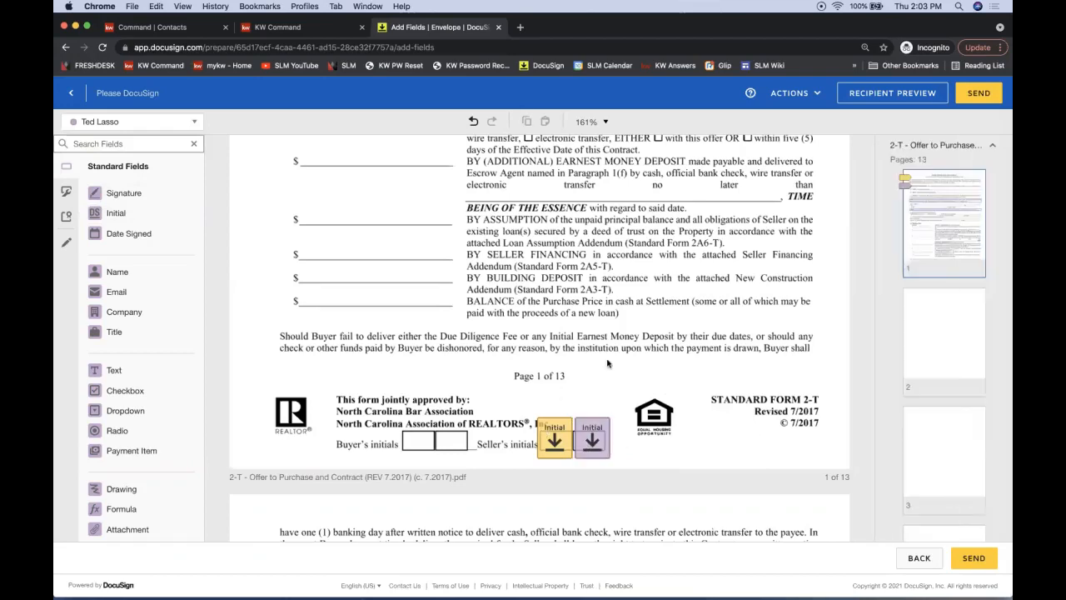
# On page 2, place purple and yellow Initial fields side by side and select both
pyautogui.scroll(-15, 608, 364)
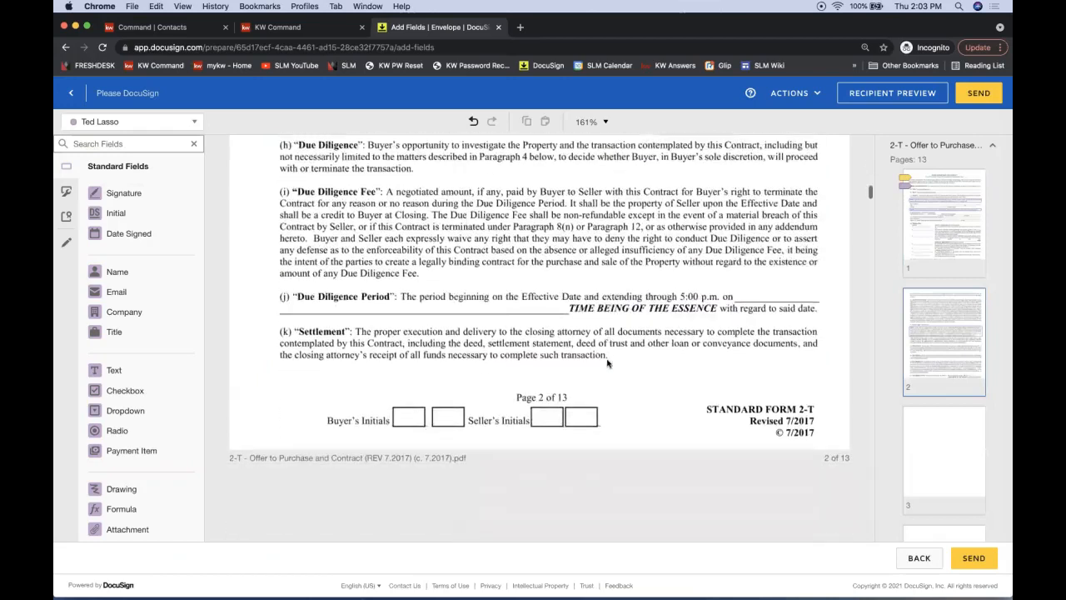
pyautogui.moveTo(115, 213)
pyautogui.mouseDown()
pyautogui.moveTo(336, 190)
pyautogui.moveTo(526, 383)
pyautogui.mouseUp()
pyautogui.click(121, 122)
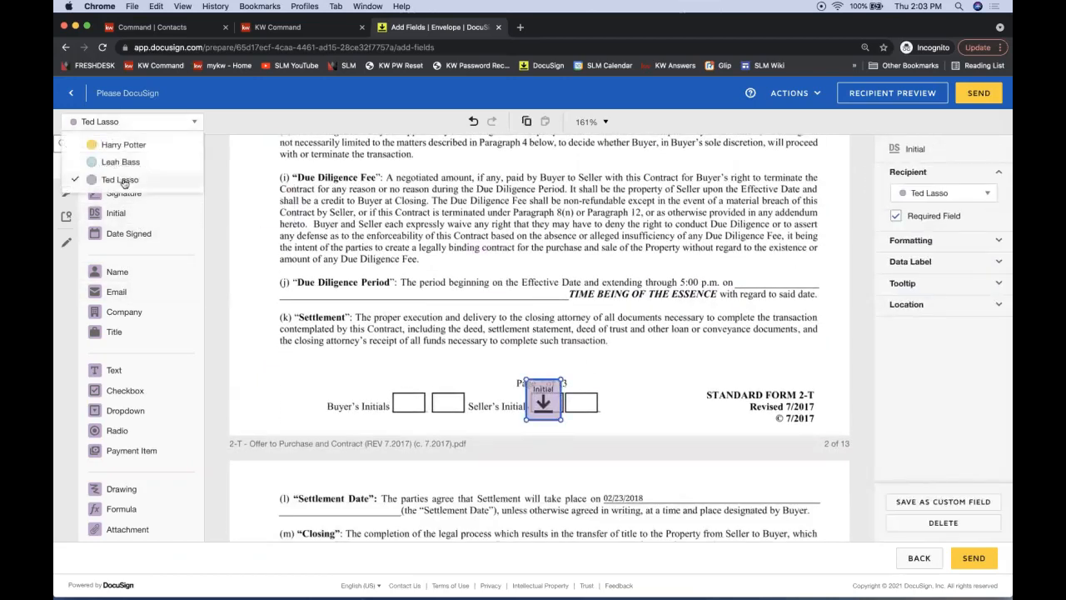
pyautogui.click(117, 146)
pyautogui.moveTo(115, 213)
pyautogui.mouseDown()
pyautogui.moveTo(540, 379)
pyautogui.moveTo(570, 380)
pyautogui.moveTo(546, 389)
pyautogui.mouseUp()
pyautogui.click(543, 404)
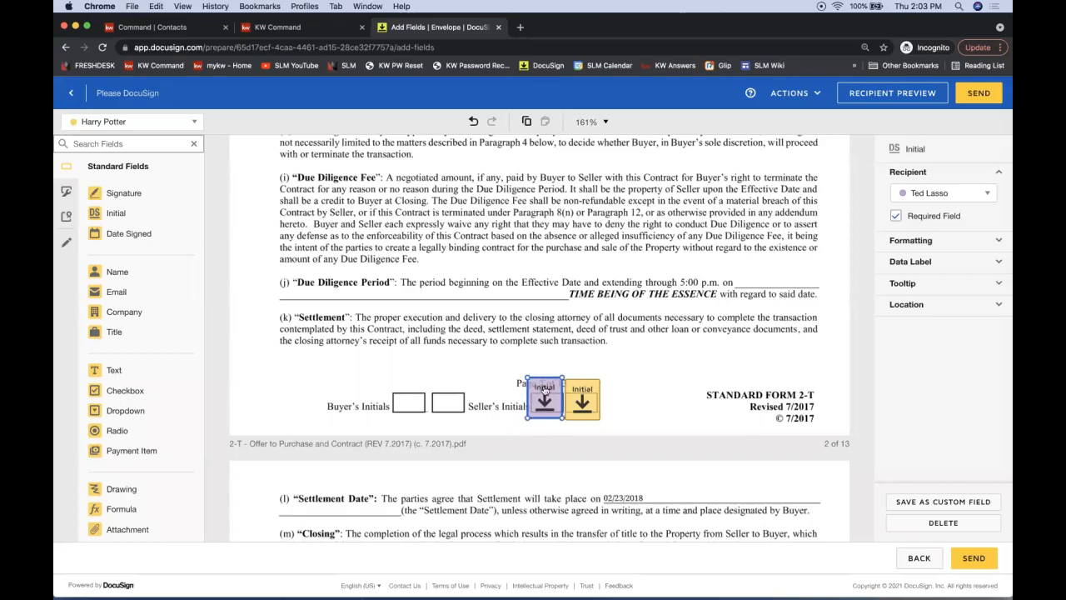
pyautogui.click(496, 345)
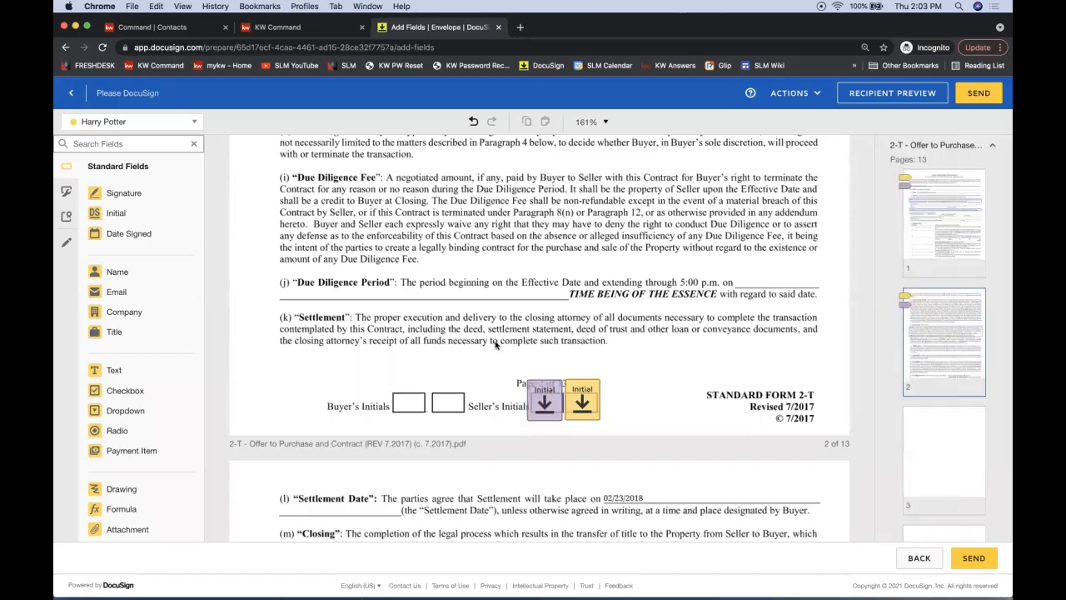
pyautogui.scroll(-1, 510, 374)
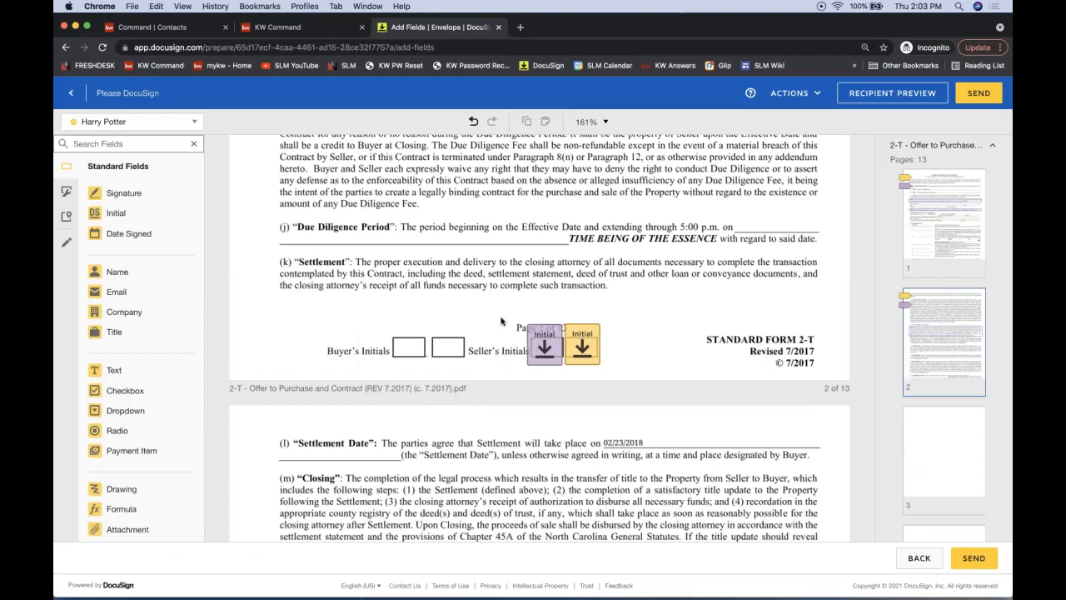
pyautogui.moveTo(498, 313); pyautogui.dragTo(633, 379)
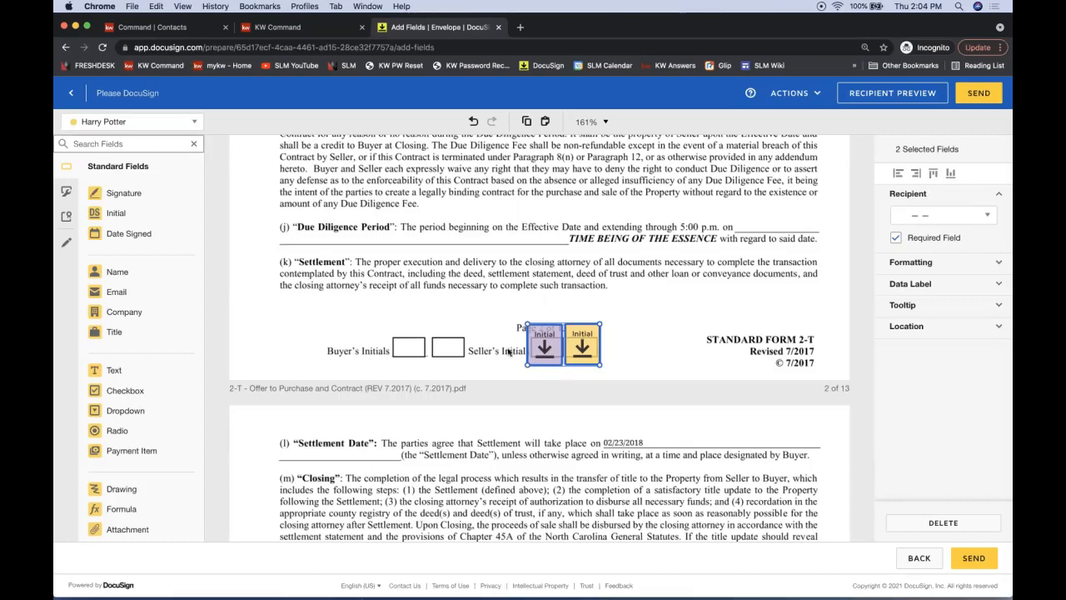
# Select the page 2 Initial pair and paste a copy onto page 3's Seller's Initials boxes
pyautogui.click(494, 315)
pyautogui.moveTo(500, 305); pyautogui.dragTo(633, 377)
pyautogui.scroll(-10, 667, 340)
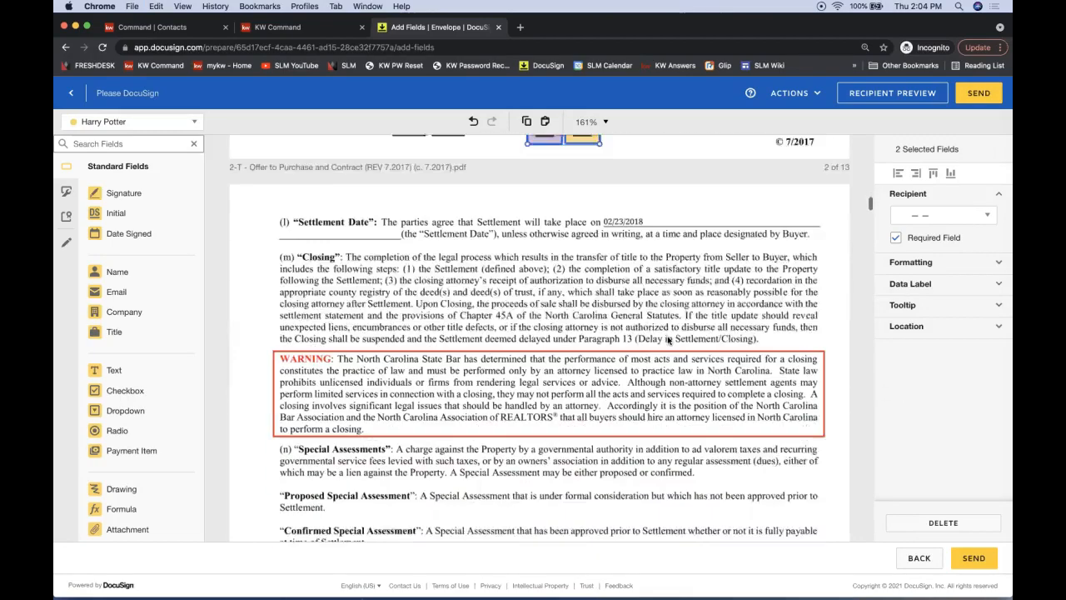
pyautogui.scroll(-3, 668, 340)
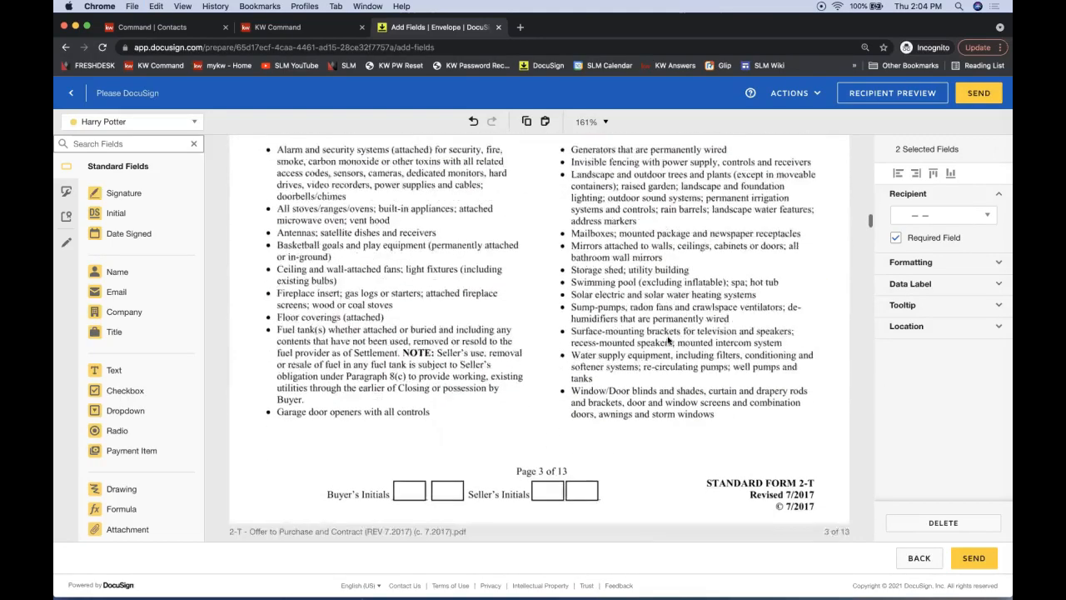
pyautogui.click(563, 392)
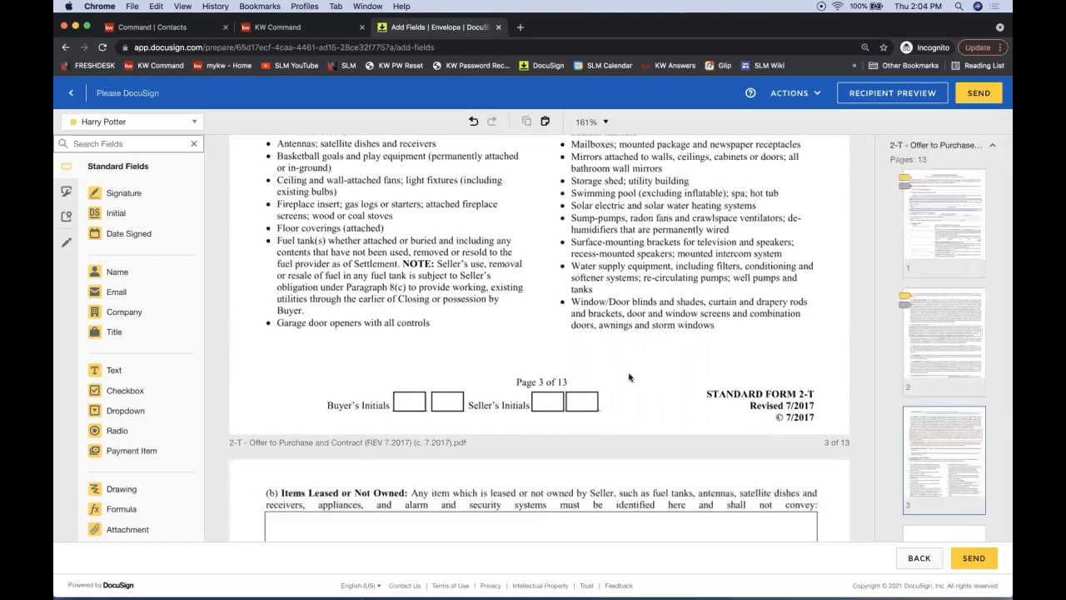
pyautogui.scroll(-1, 629, 377)
pyautogui.scroll(1, 630, 377)
pyautogui.scroll(-1, 630, 377)
pyautogui.scroll(-1, 629, 377)
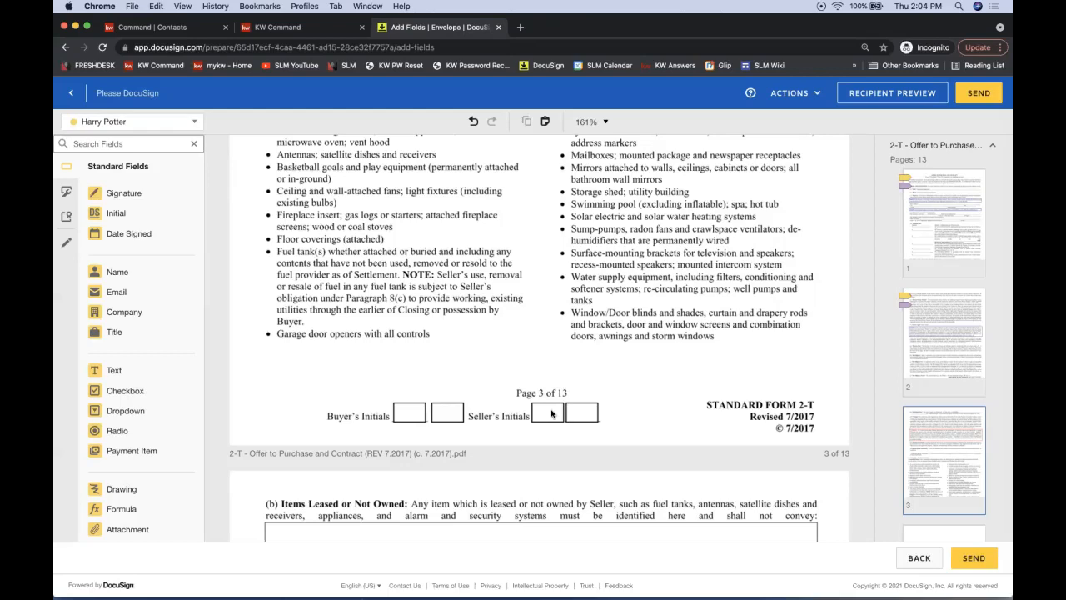
pyautogui.press('super+v')
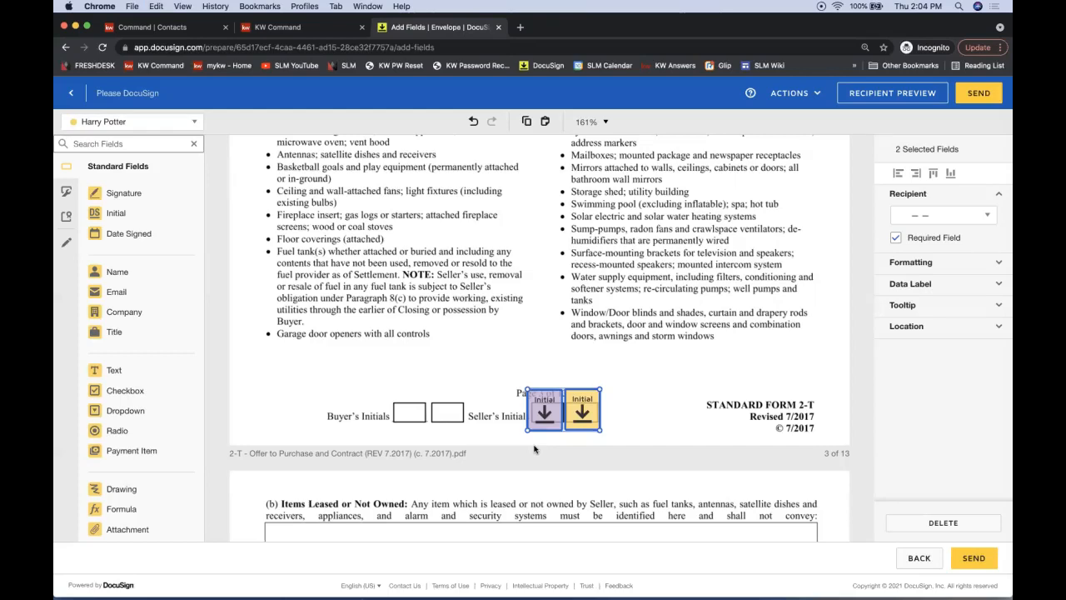
# Paste the Initial pair onto pages 4 and 5, aligning each on the Seller's Initials boxes
pyautogui.scroll(-10, 497, 423)
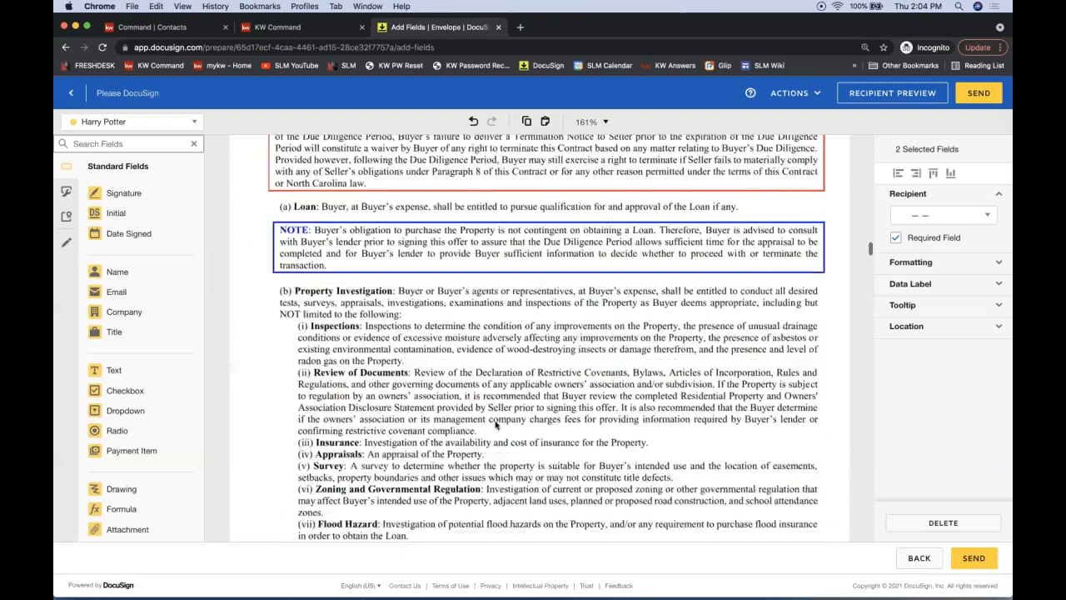
pyautogui.scroll(-3, 496, 424)
pyautogui.click(558, 348)
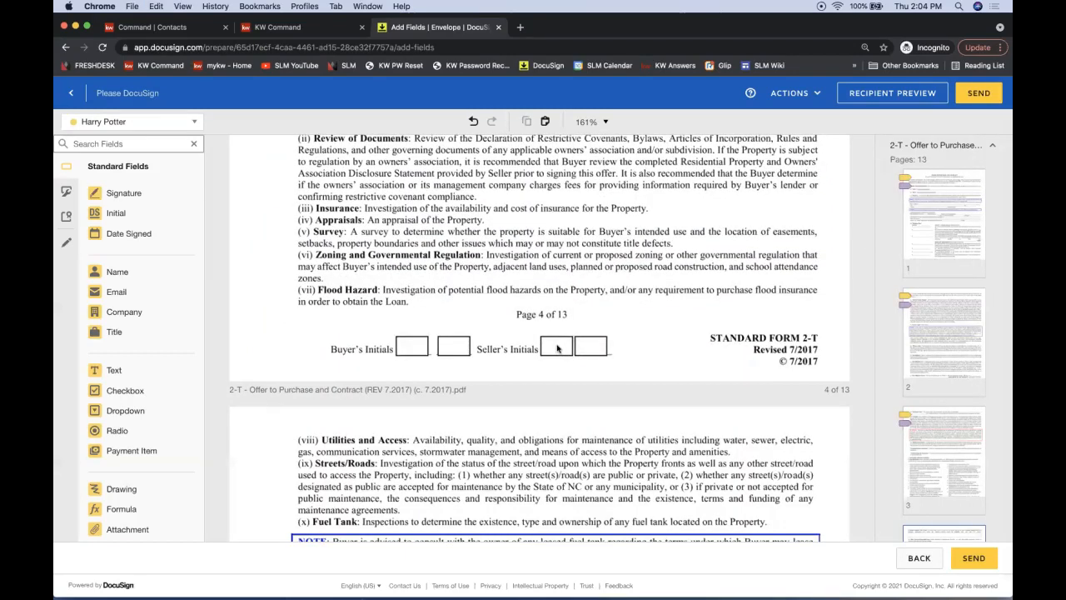
pyautogui.press('super+v')
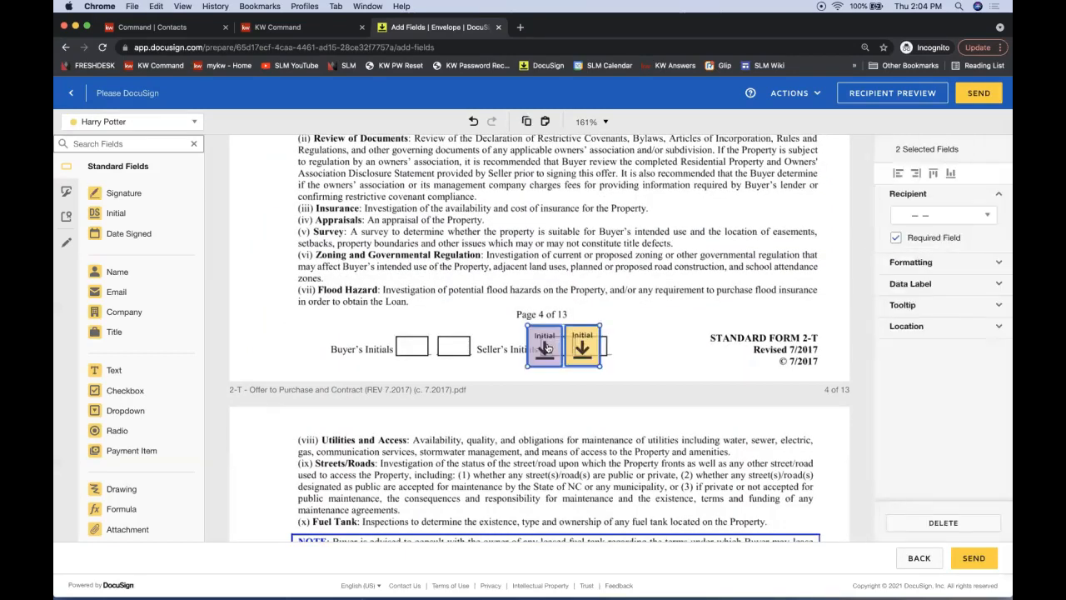
pyautogui.moveTo(548, 348)
pyautogui.mouseDown()
pyautogui.moveTo(503, 315)
pyautogui.moveTo(617, 327)
pyautogui.moveTo(537, 345)
pyautogui.moveTo(548, 335)
pyautogui.mouseUp()
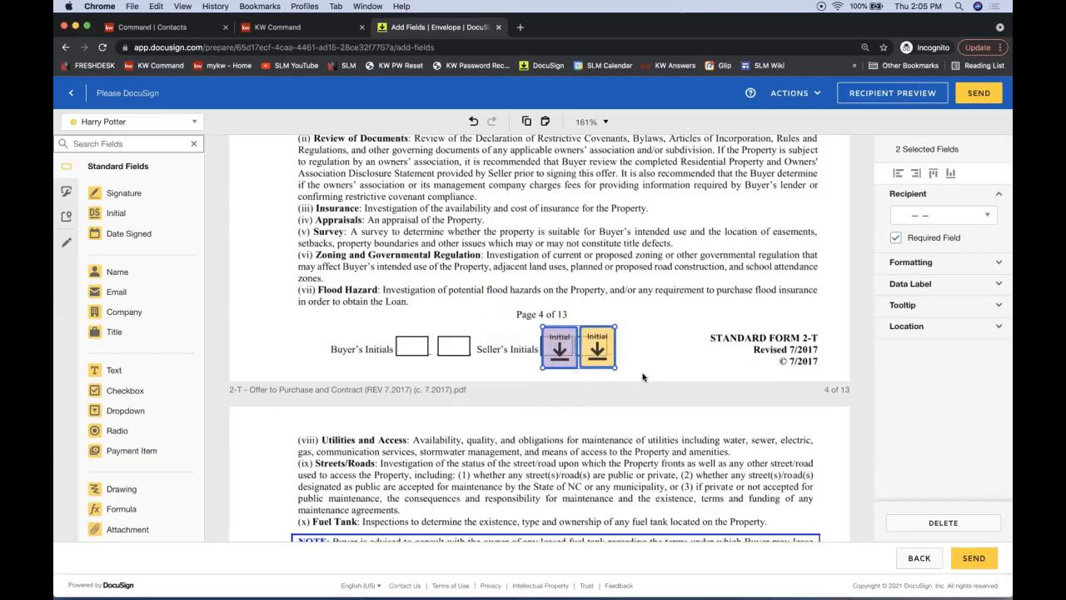
pyautogui.scroll(-10, 642, 378)
pyautogui.scroll(-5, 642, 377)
pyautogui.hotkey('ctrl', 'v')
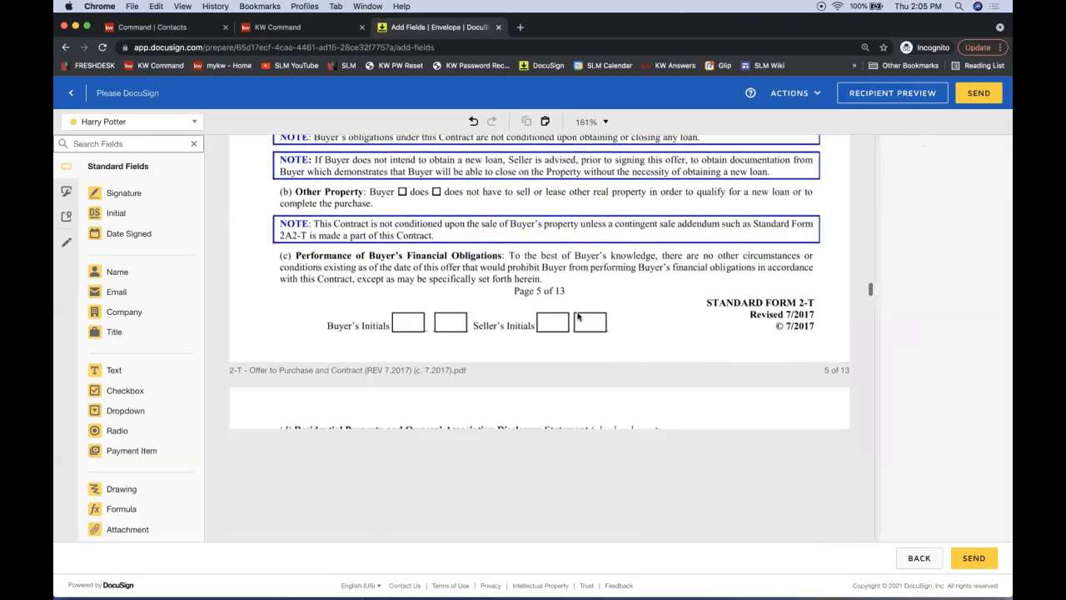
pyautogui.moveTo(583, 334); pyautogui.dragTo(593, 330)
# On page 11, place a yellow Signature on the first Seller line and Date Signed on its Date line
pyautogui.scroll(-10, 317, 320)
pyautogui.scroll(-15, 317, 320)
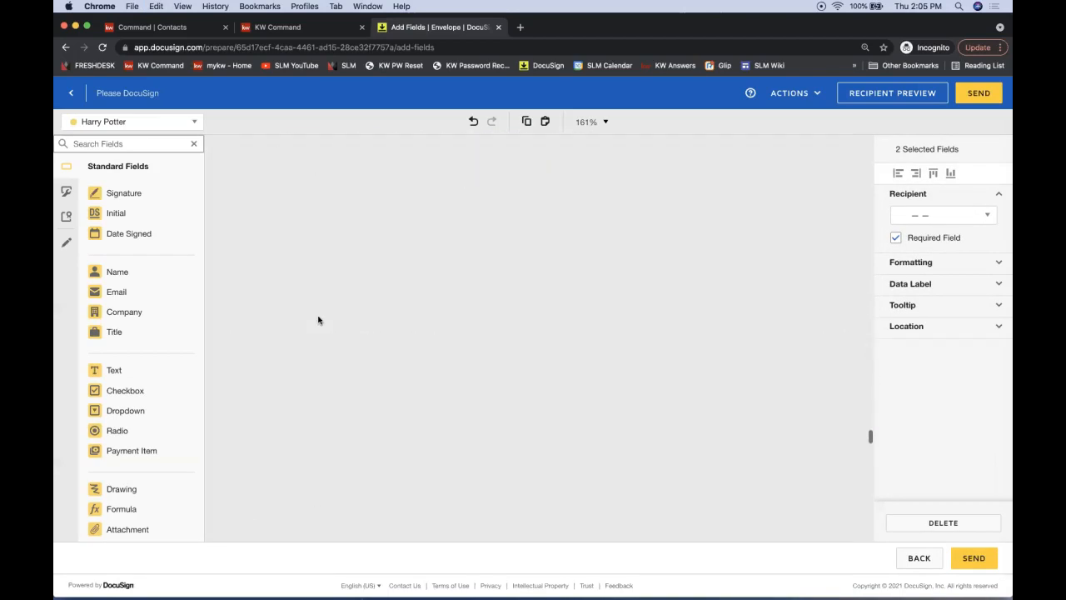
pyautogui.scroll(-15, 317, 320)
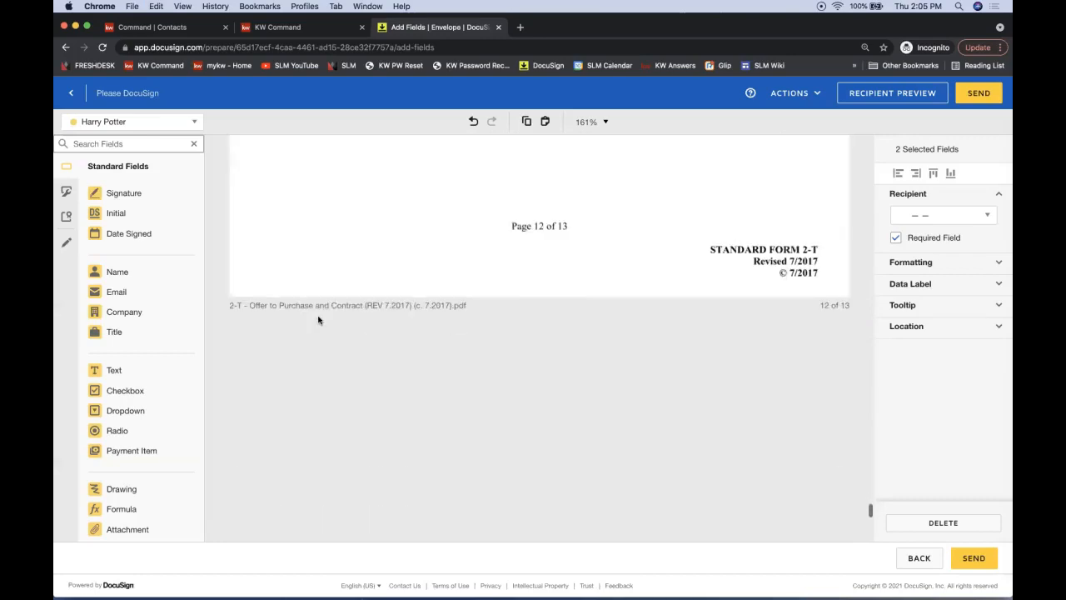
pyautogui.scroll(8, 317, 320)
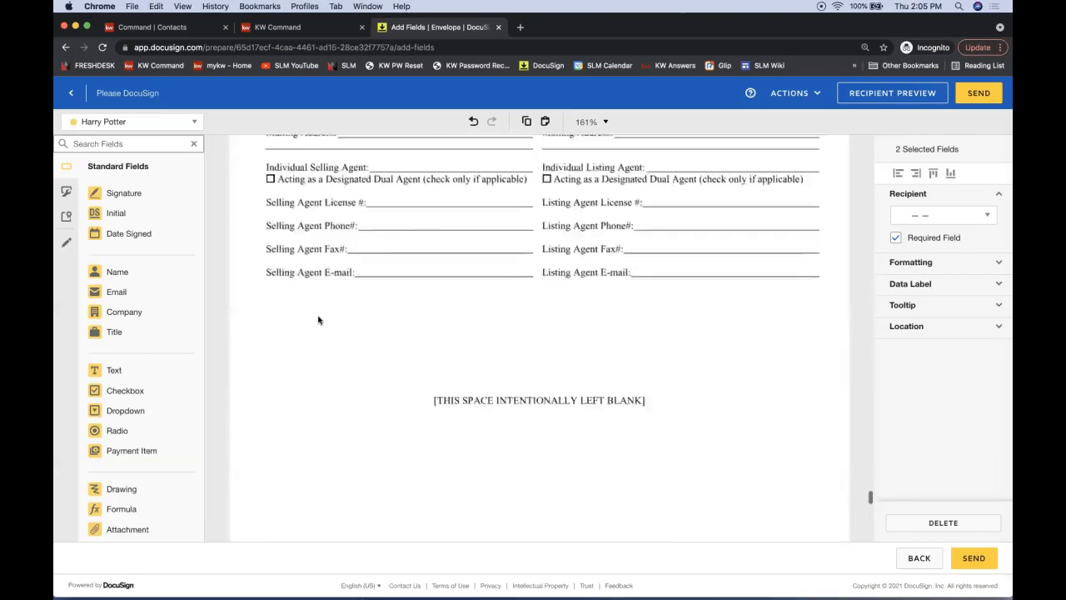
pyautogui.scroll(-10, 318, 320)
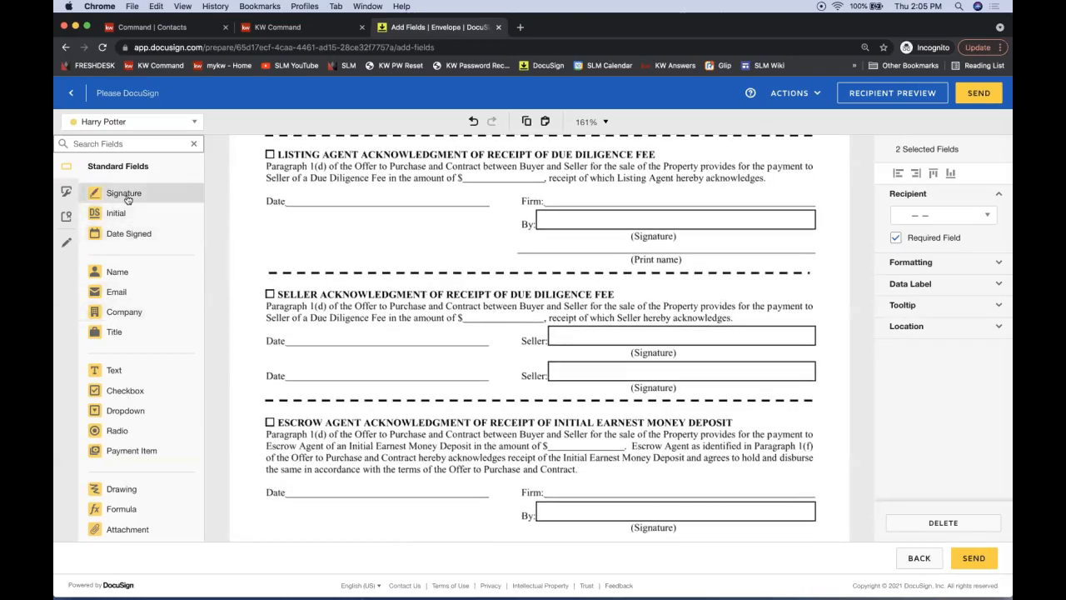
pyautogui.moveTo(128, 199)
pyautogui.mouseDown()
pyautogui.moveTo(543, 288)
pyautogui.moveTo(607, 225)
pyautogui.moveTo(612, 272)
pyautogui.mouseUp()
pyautogui.scroll(20, 611, 271)
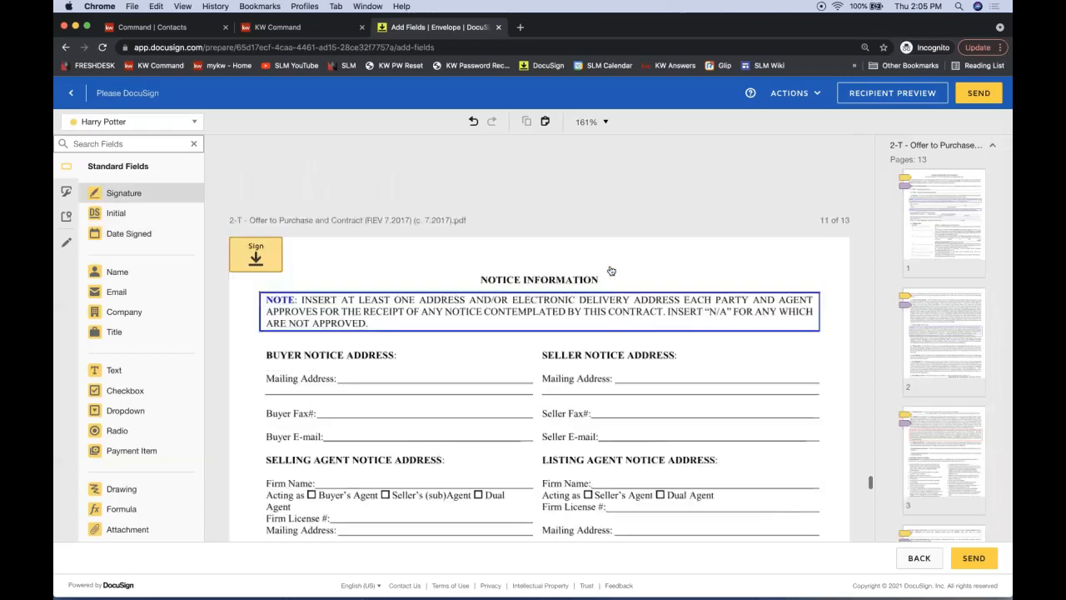
pyautogui.scroll(2, 610, 271)
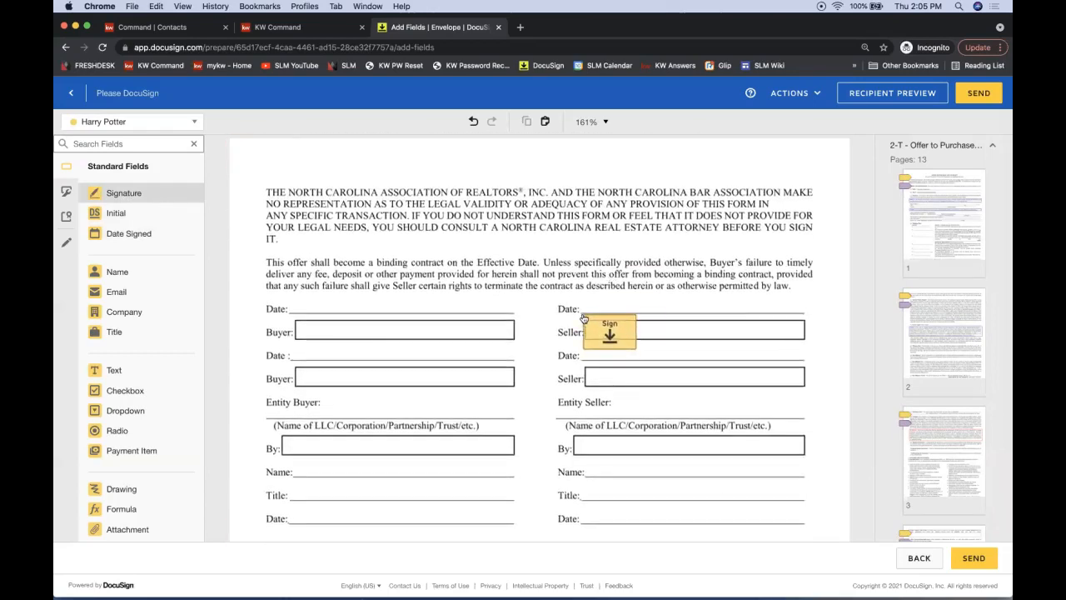
pyautogui.click(584, 316)
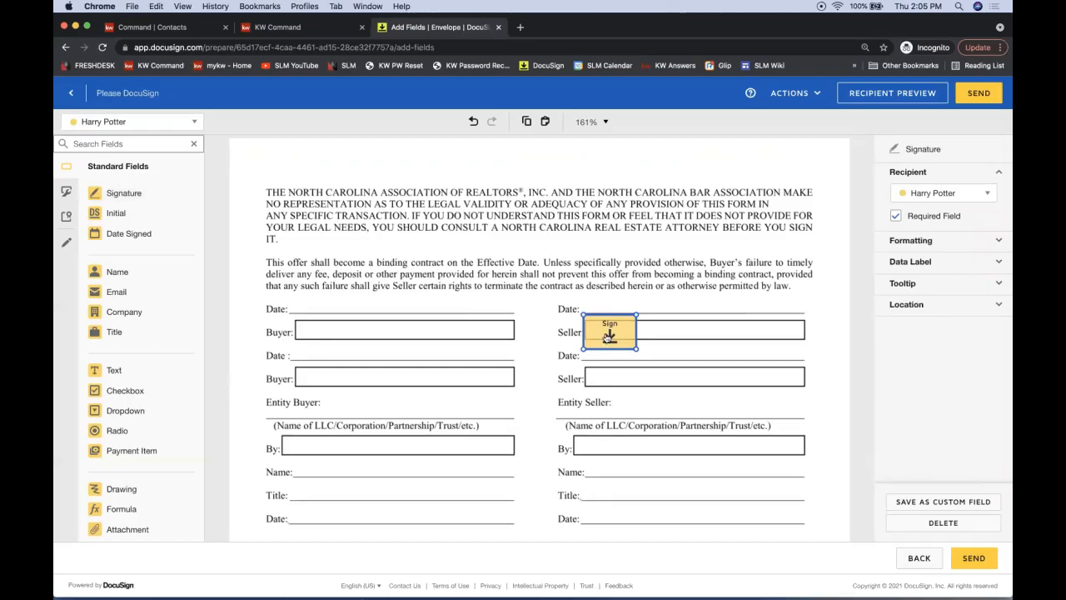
pyautogui.click(154, 235)
pyautogui.moveTo(106, 232); pyautogui.dragTo(625, 297)
pyautogui.moveTo(589, 300); pyautogui.dragTo(585, 303)
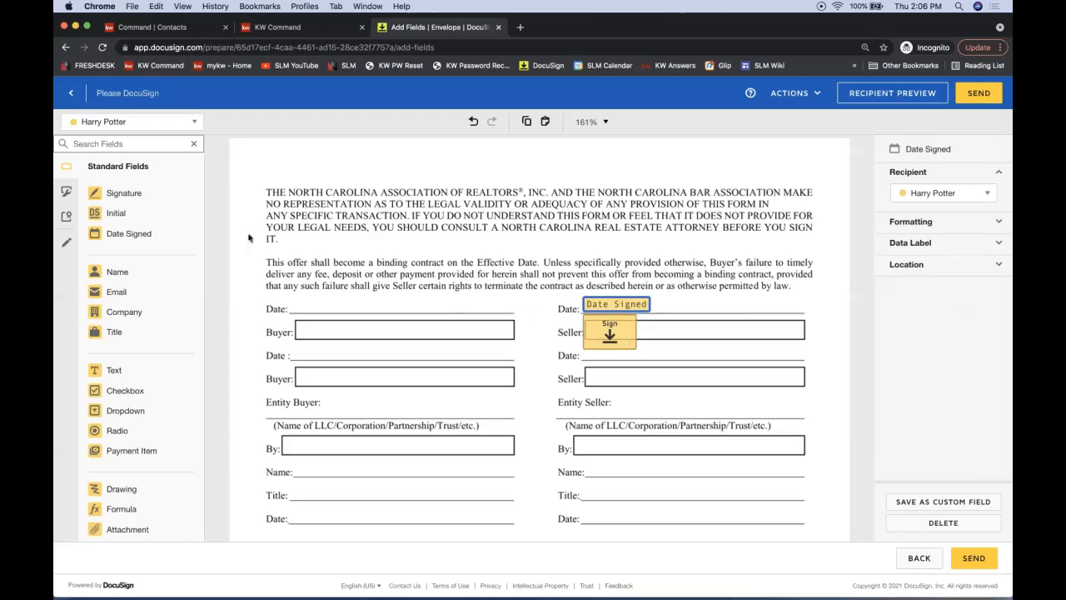
# Switch to the purple signer and add Signature and Date Signed fields to the second Seller lines
pyautogui.click(90, 123)
pyautogui.click(121, 180)
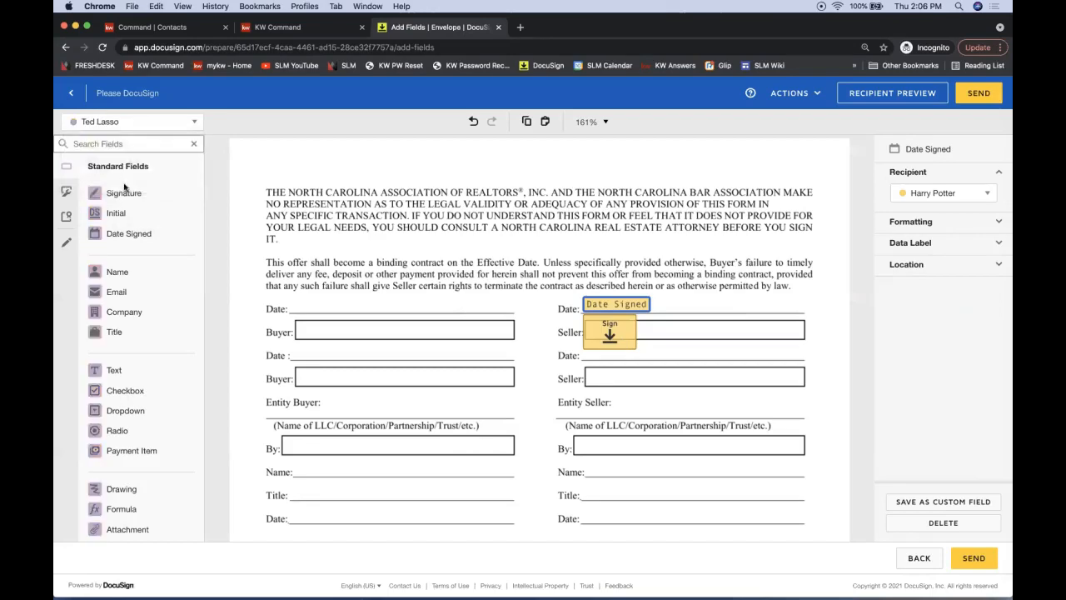
pyautogui.moveTo(133, 198)
pyautogui.mouseDown()
pyautogui.moveTo(495, 373)
pyautogui.moveTo(612, 377)
pyautogui.moveTo(584, 364)
pyautogui.mouseUp()
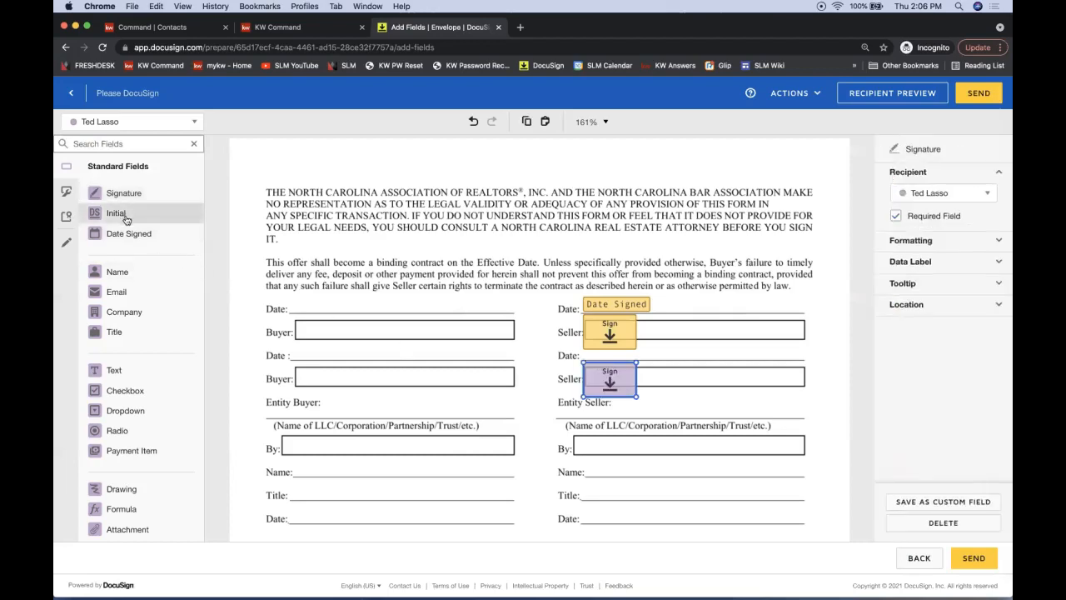
pyautogui.moveTo(121, 233)
pyautogui.mouseDown()
pyautogui.moveTo(556, 331)
pyautogui.moveTo(583, 353)
pyautogui.mouseUp()
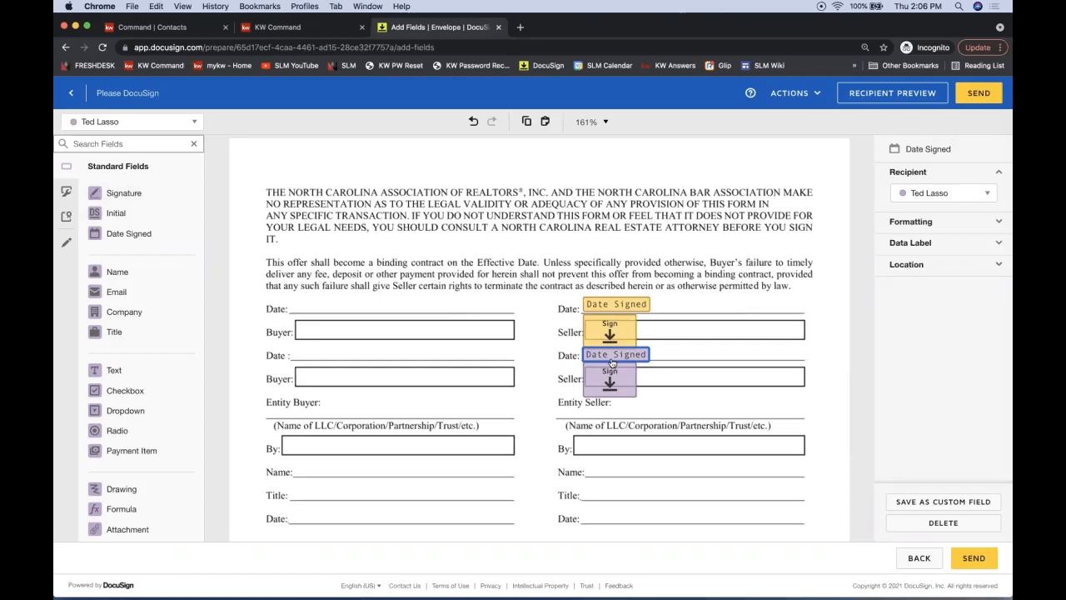
# Scroll back from page 10 of the Offer to Purchase to page 5's disclosure clauses (d) and (e)
pyautogui.scroll(10, 381, 280)
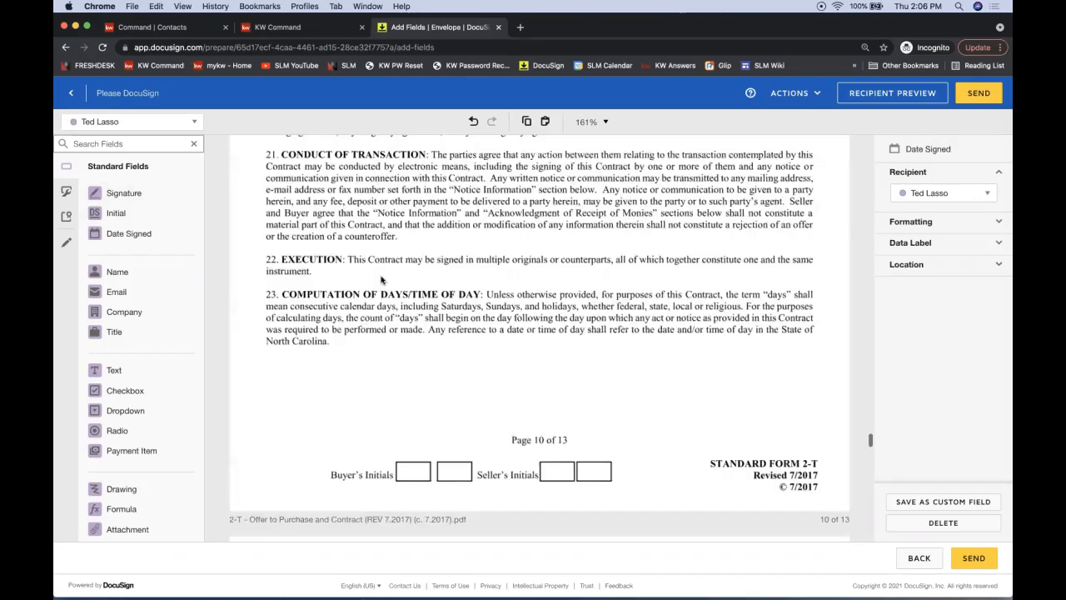
pyautogui.scroll(5, 382, 280)
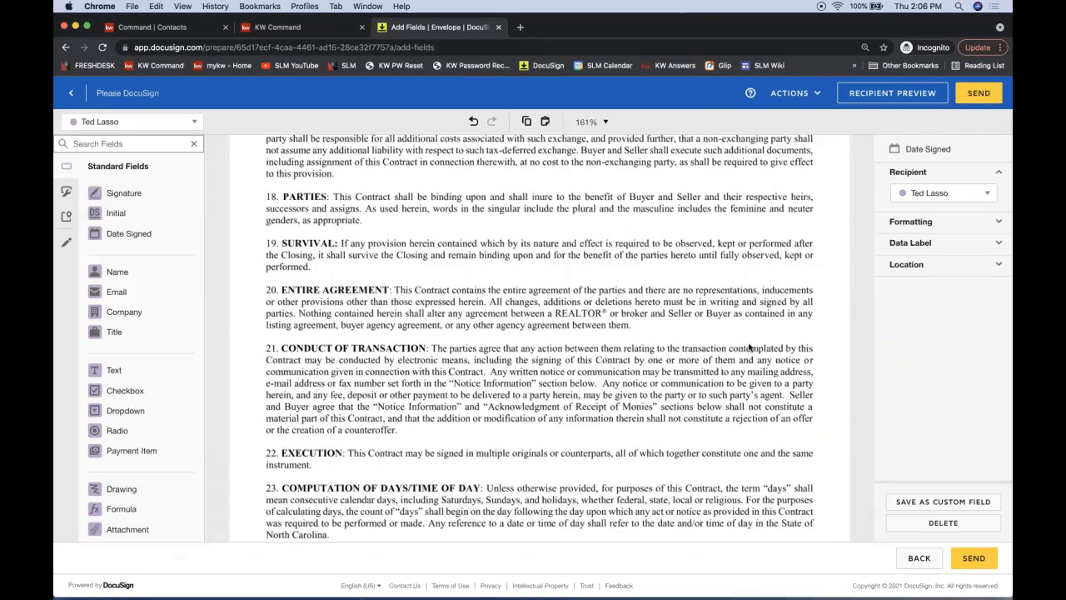
pyautogui.scroll(10, 750, 348)
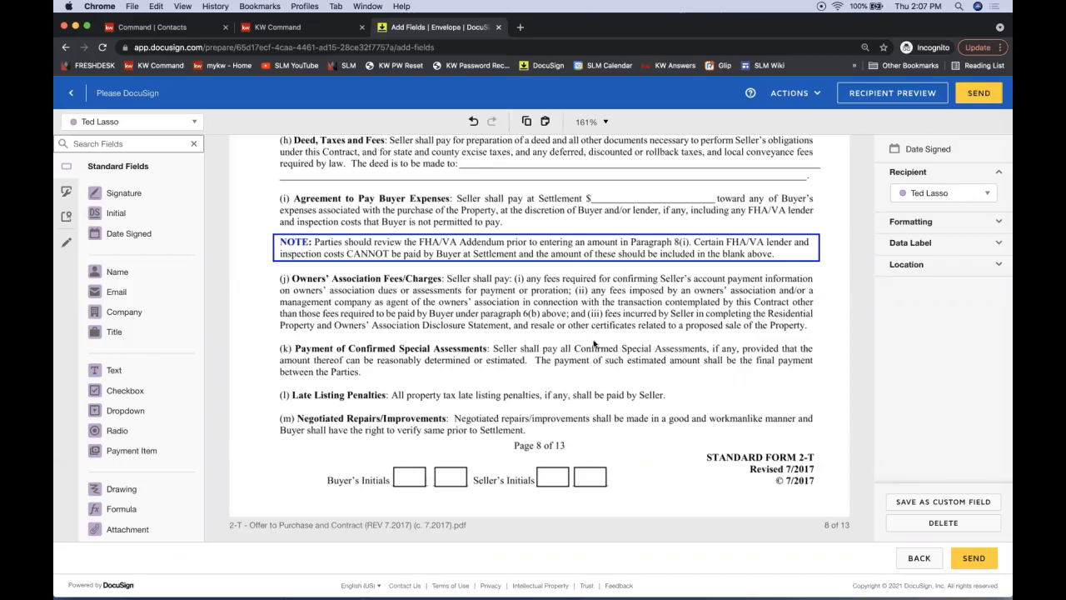
pyautogui.scroll(3, 586, 369)
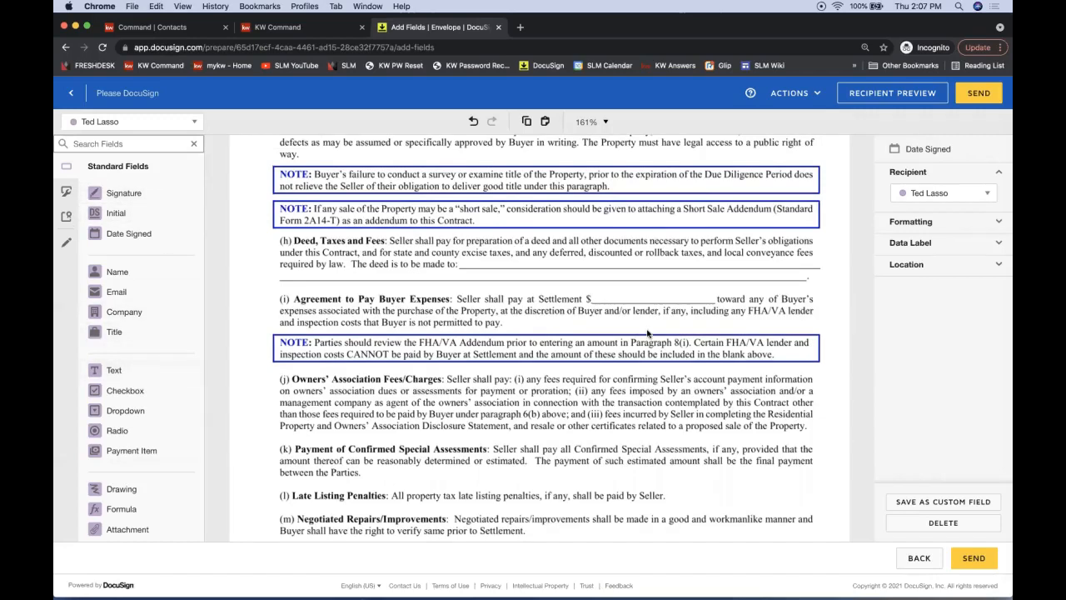
pyautogui.scroll(-15, 647, 333)
pyautogui.scroll(6, 647, 333)
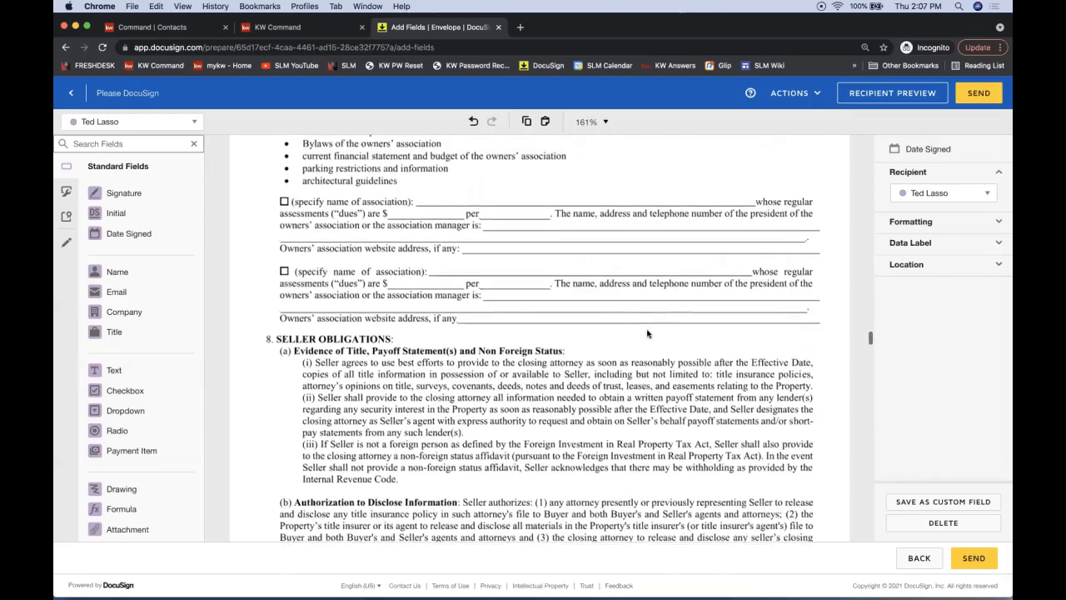
pyautogui.scroll(5, 648, 333)
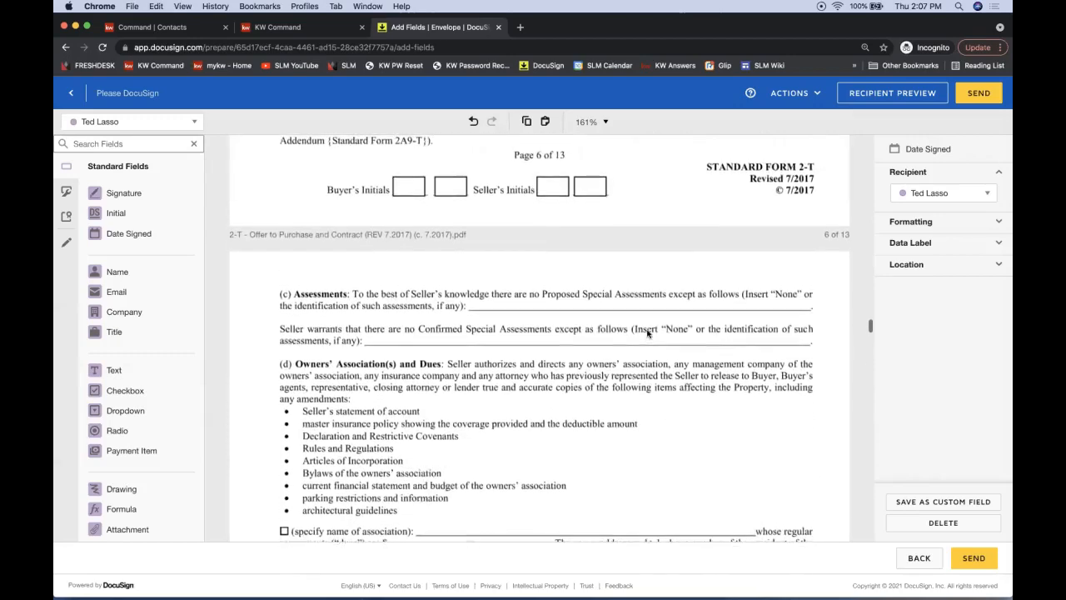
pyautogui.scroll(8, 648, 333)
pyautogui.scroll(10, 647, 333)
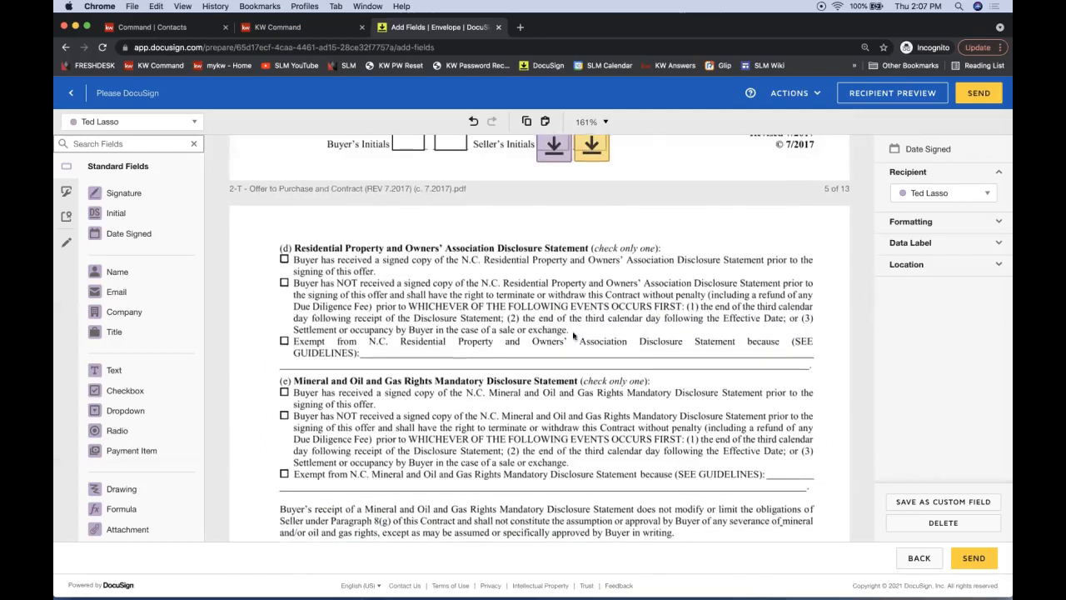
# Place a Text field after GUIDELINES: on the 'Exempt from' line and stretch it across the blank
pyautogui.click(132, 370)
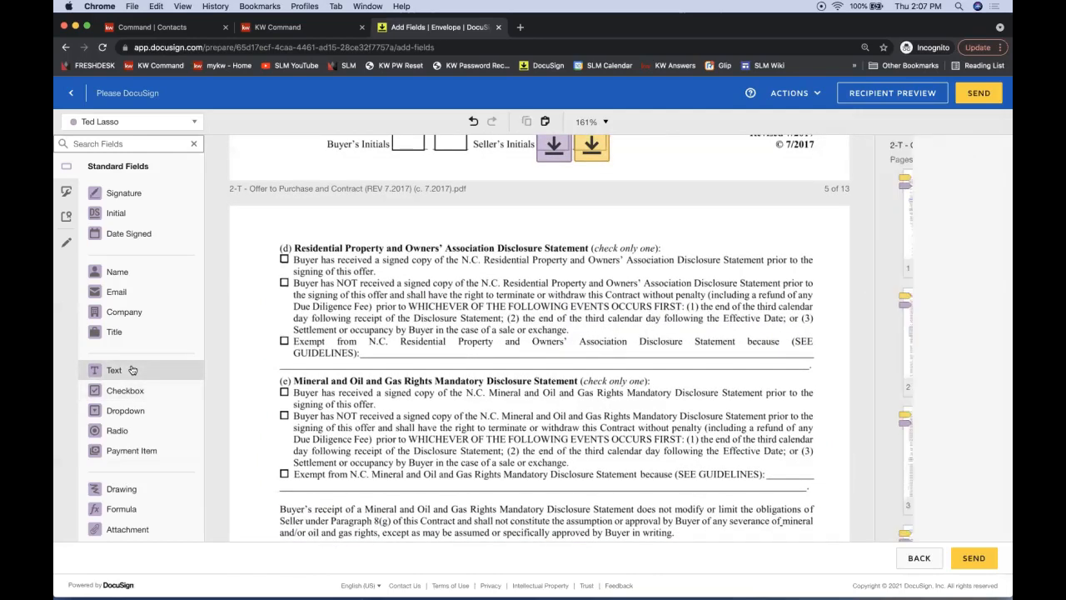
pyautogui.moveTo(142, 377); pyautogui.dragTo(365, 356)
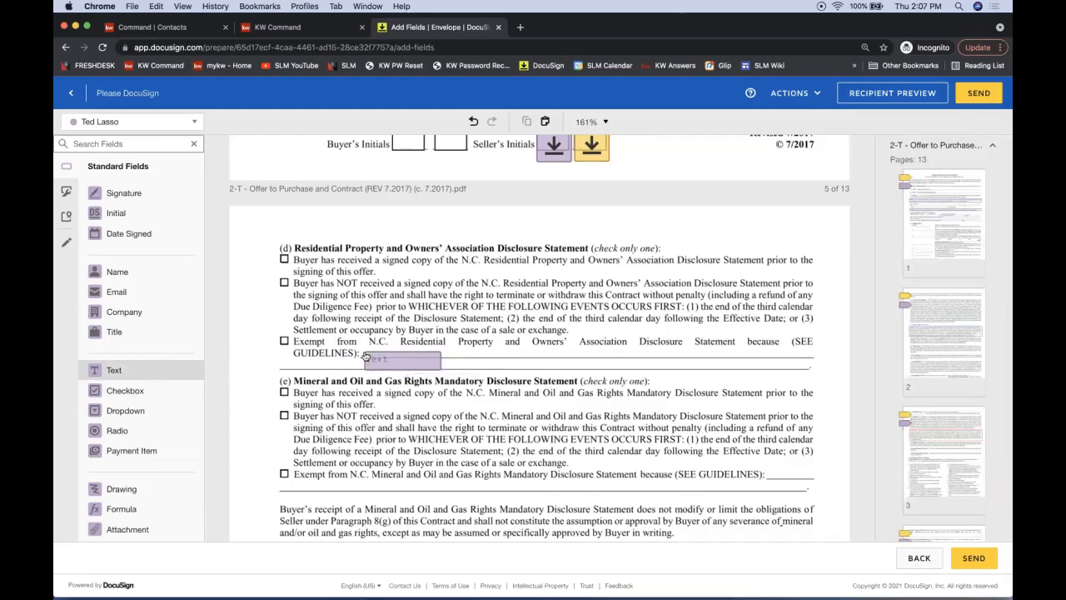
pyautogui.moveTo(365, 357); pyautogui.dragTo(123, 372)
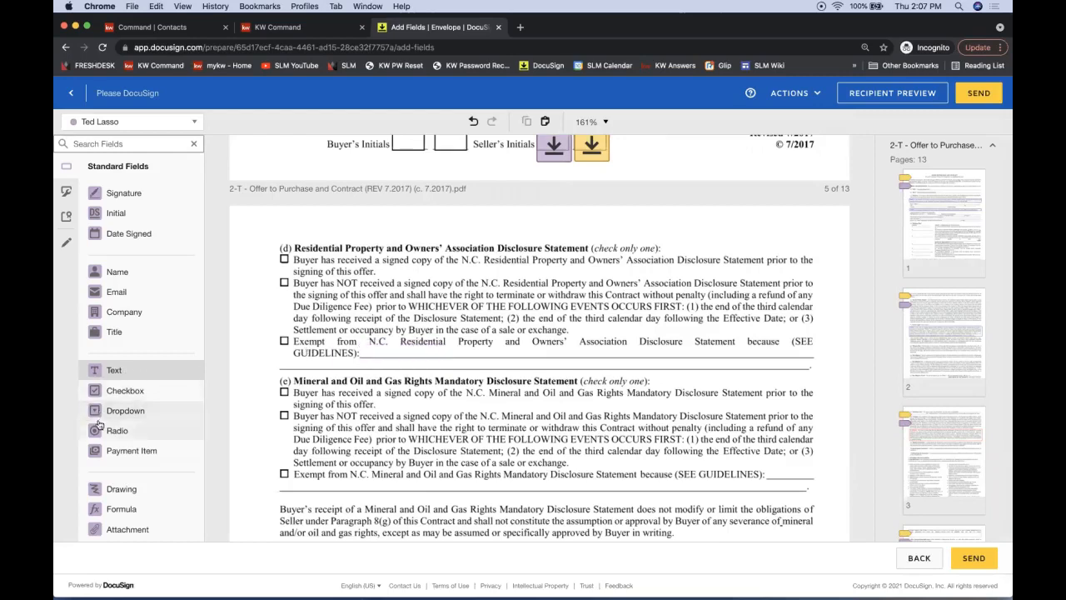
pyautogui.moveTo(107, 375); pyautogui.dragTo(359, 346)
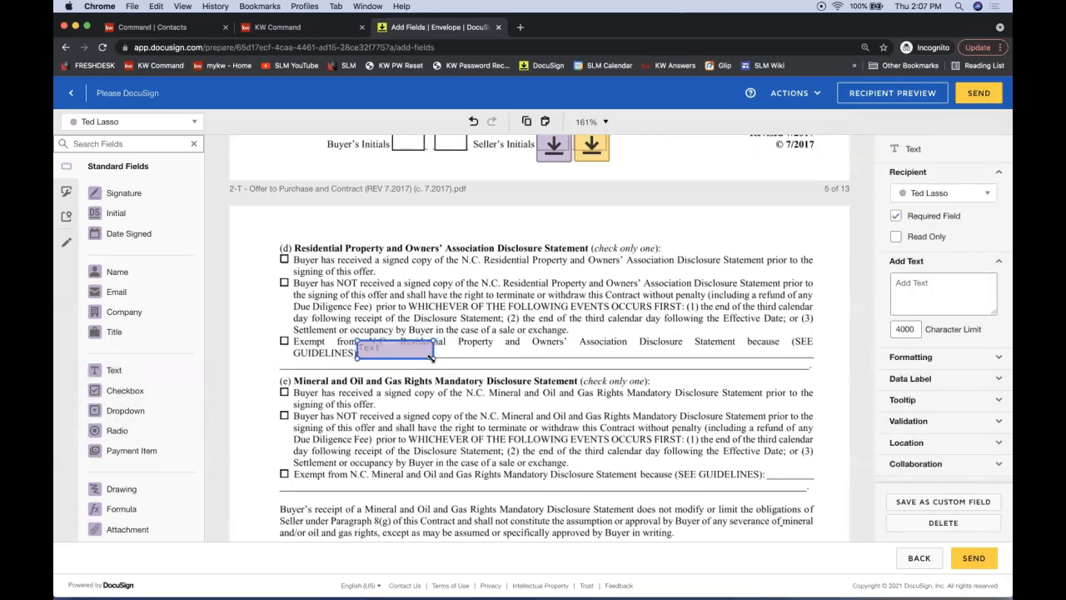
pyautogui.moveTo(433, 358); pyautogui.dragTo(821, 345)
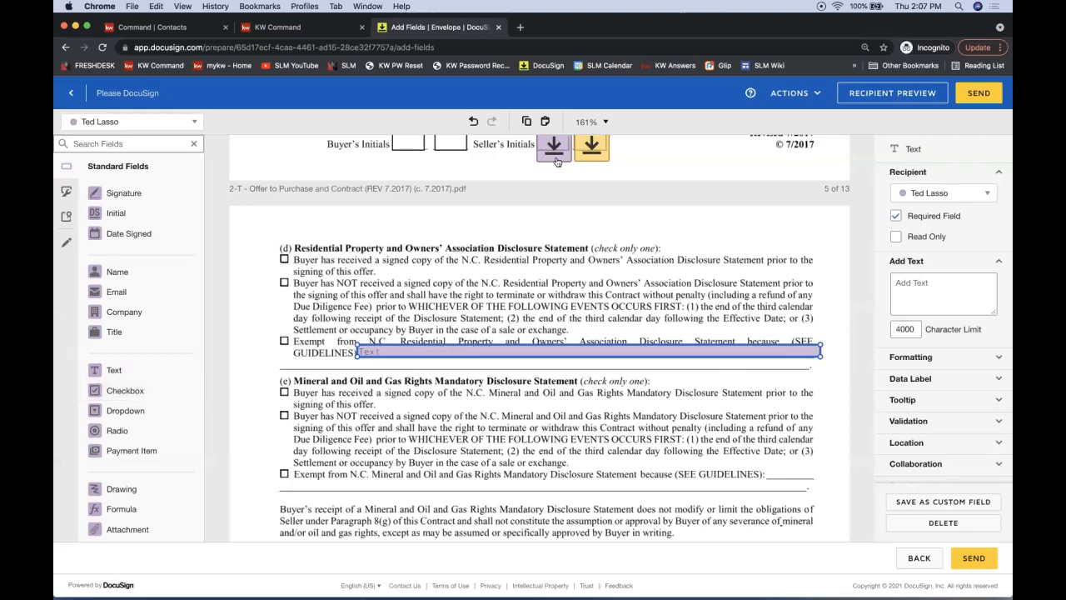
pyautogui.click(303, 315)
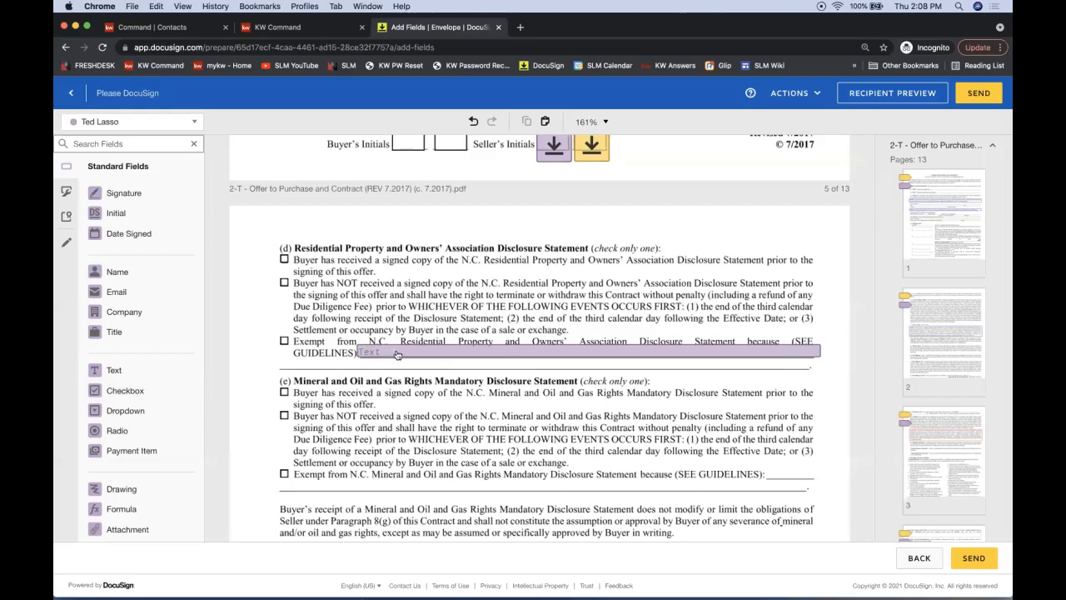
pyautogui.click(65, 247)
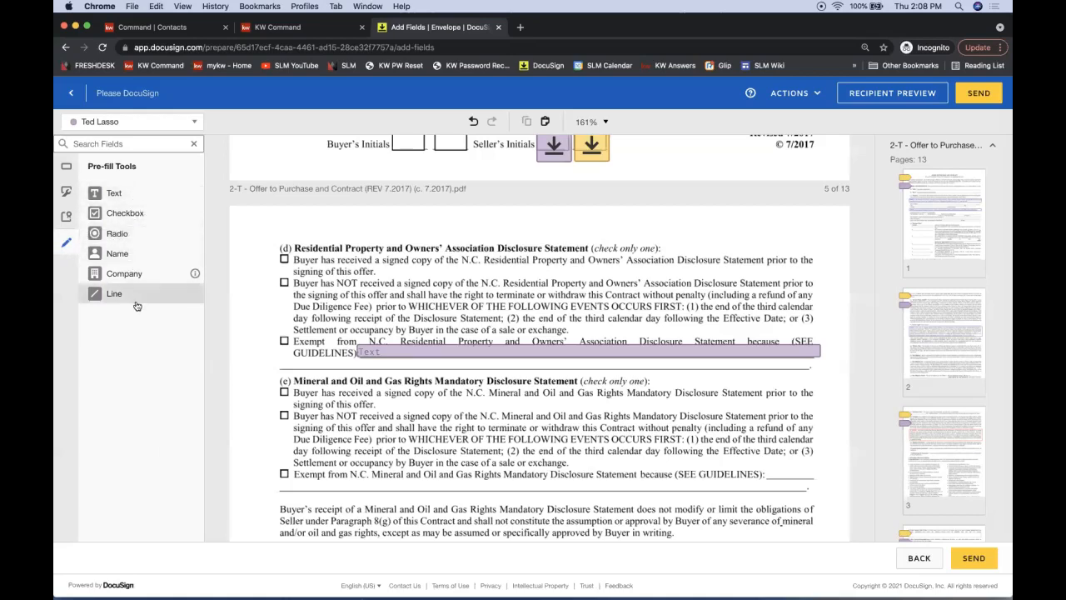
# On page 1, draw a pre-fill line through the existing seller names in 1(a)
pyautogui.scroll(20, 512, 283)
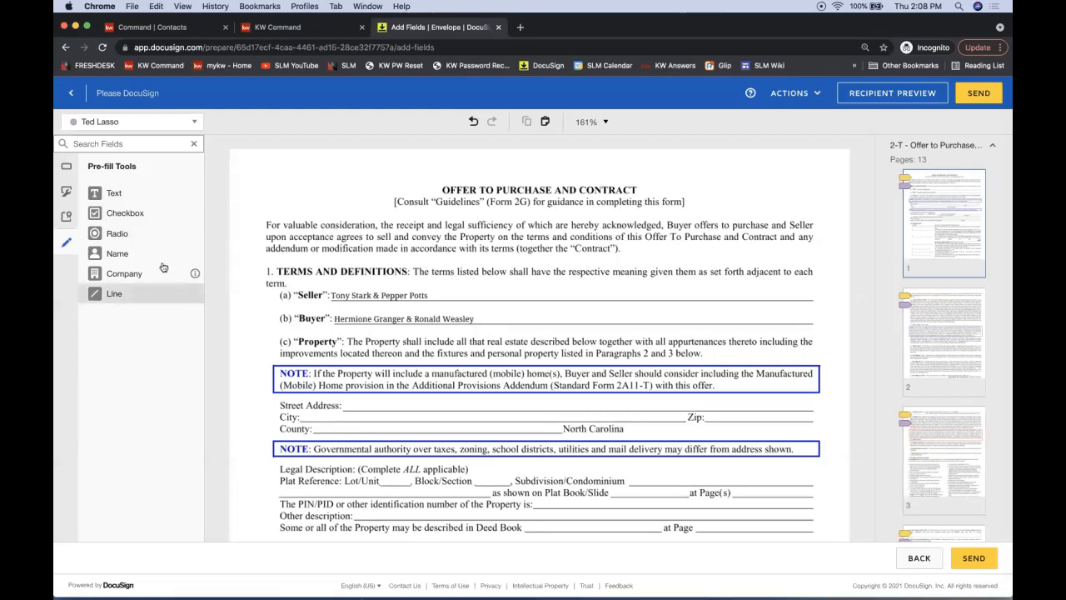
pyautogui.click(125, 294)
pyautogui.moveTo(330, 295); pyautogui.dragTo(433, 296)
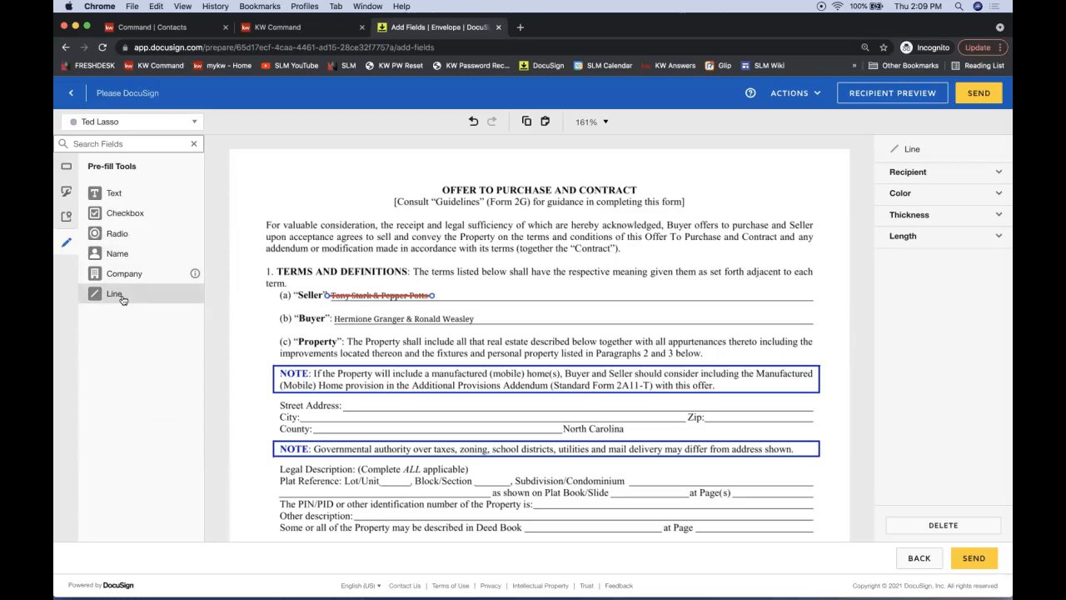
# Pre-fill the replacement seller names in a widened text box beside the struck-out names
pyautogui.click(109, 198)
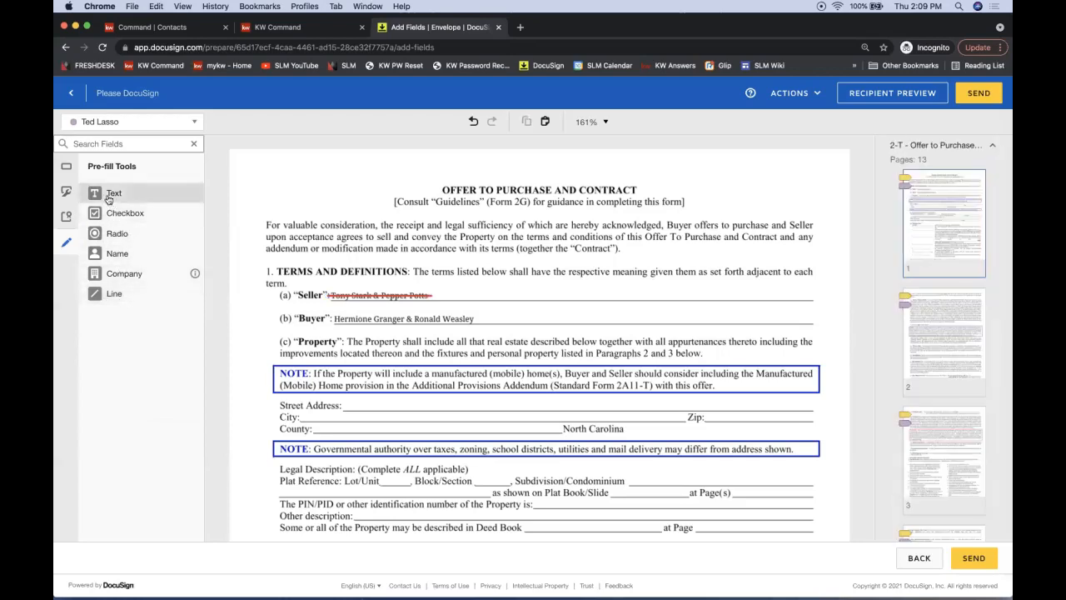
pyautogui.click(434, 281)
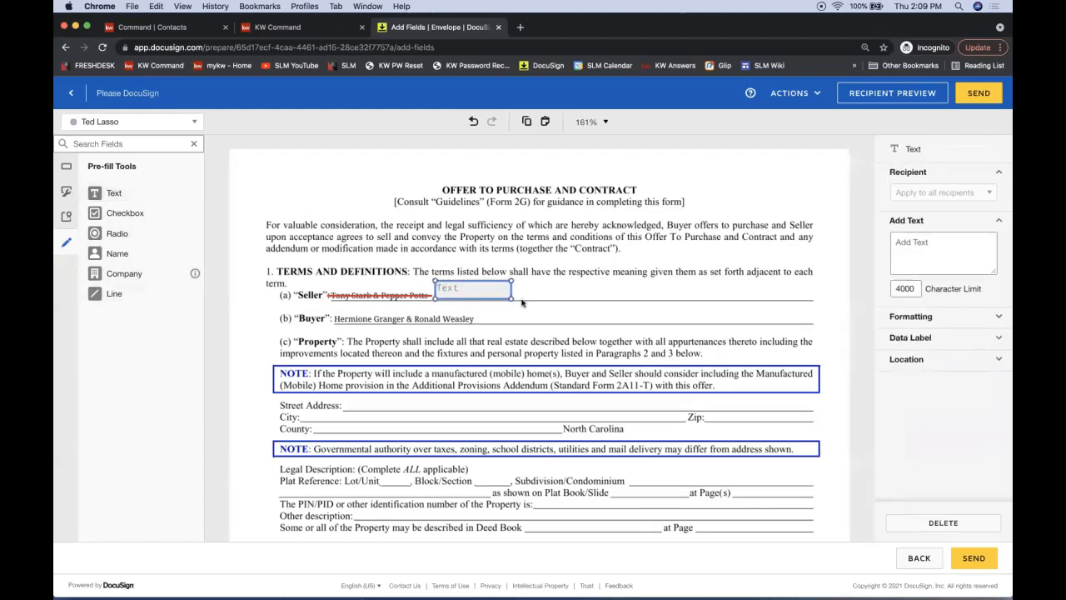
pyautogui.moveTo(511, 297); pyautogui.dragTo(660, 303)
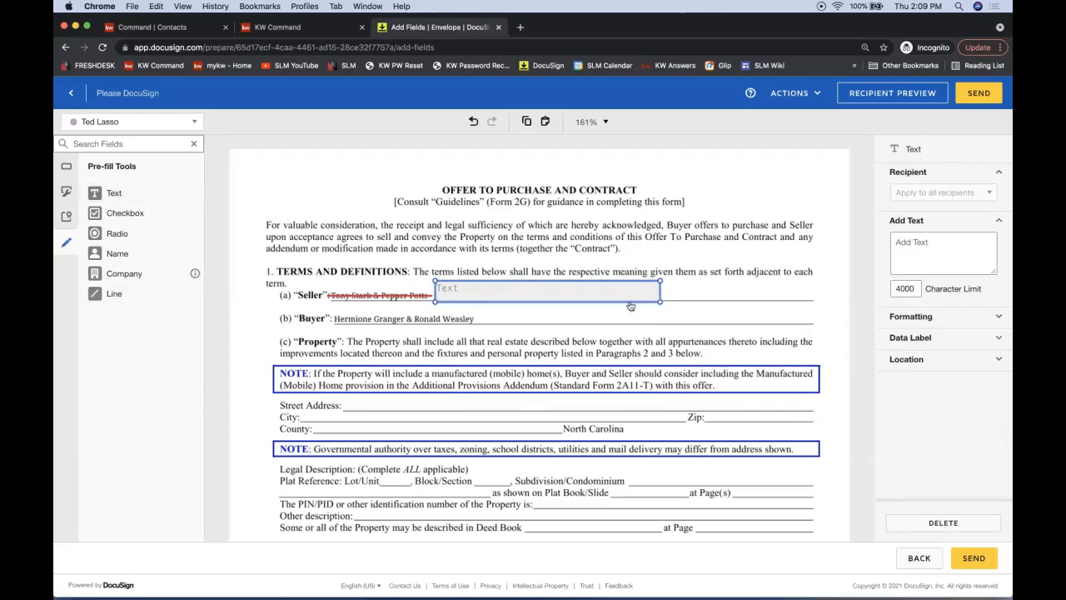
pyautogui.click(469, 293)
pyautogui.write('Anth')
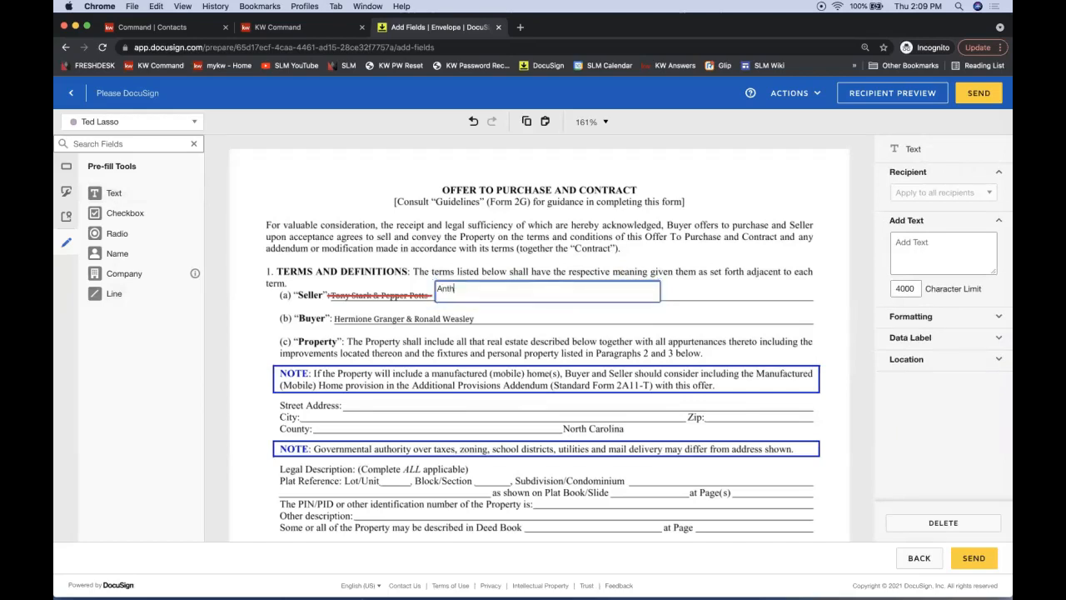
pyautogui.write('ony Stark & Pepper Potts')
pyautogui.click(425, 249)
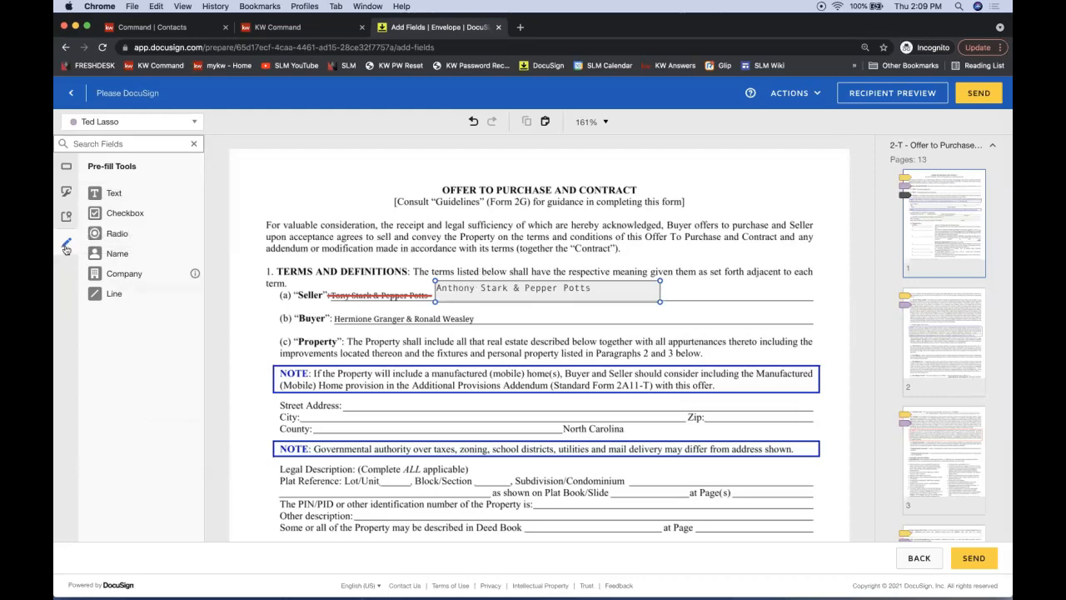
pyautogui.click(65, 167)
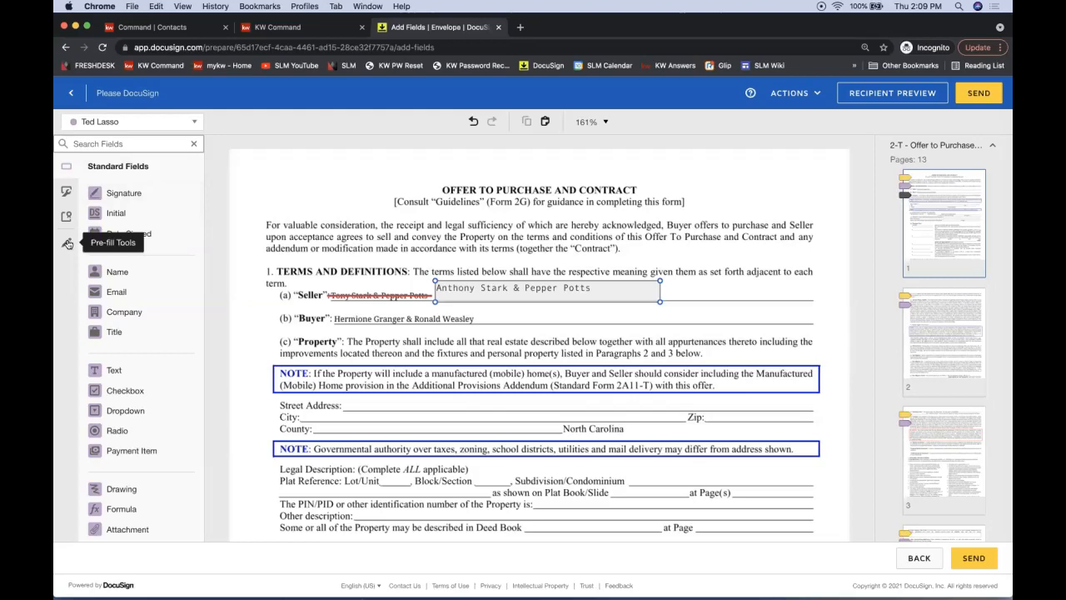
# Save and close the envelope draft from the Actions menu
pyautogui.click(684, 201)
pyautogui.click(793, 93)
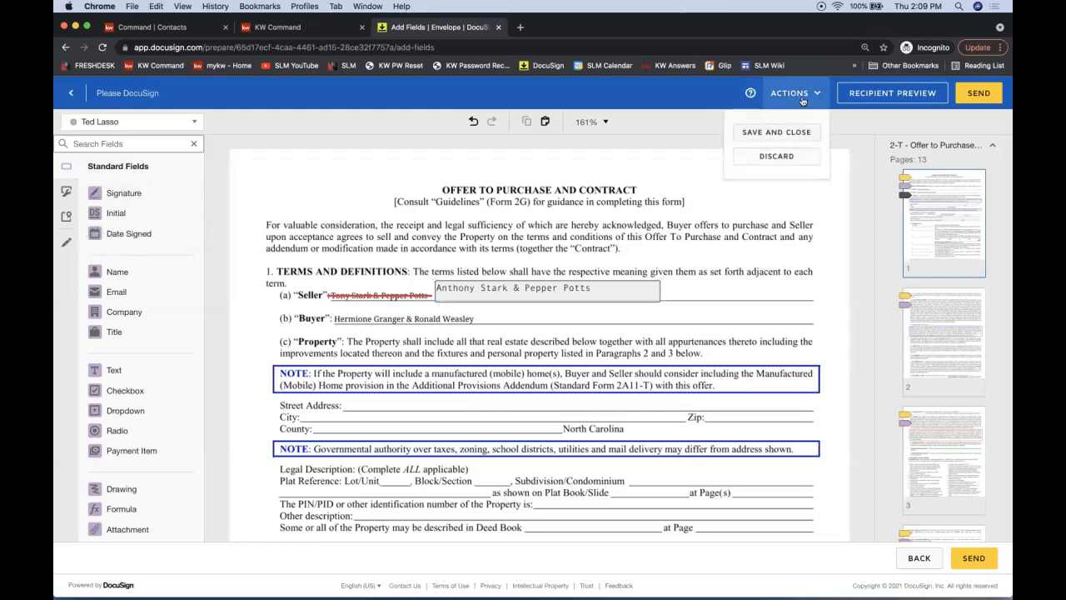
pyautogui.click(898, 97)
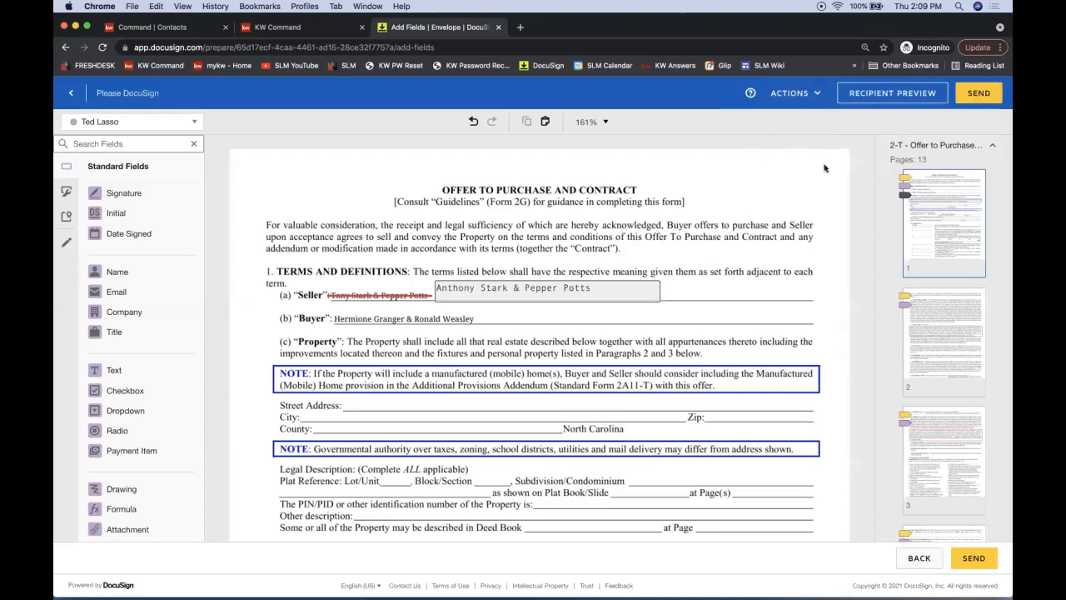
# Look through the contract in Recipient Preview, then close the preview
pyautogui.click(917, 100)
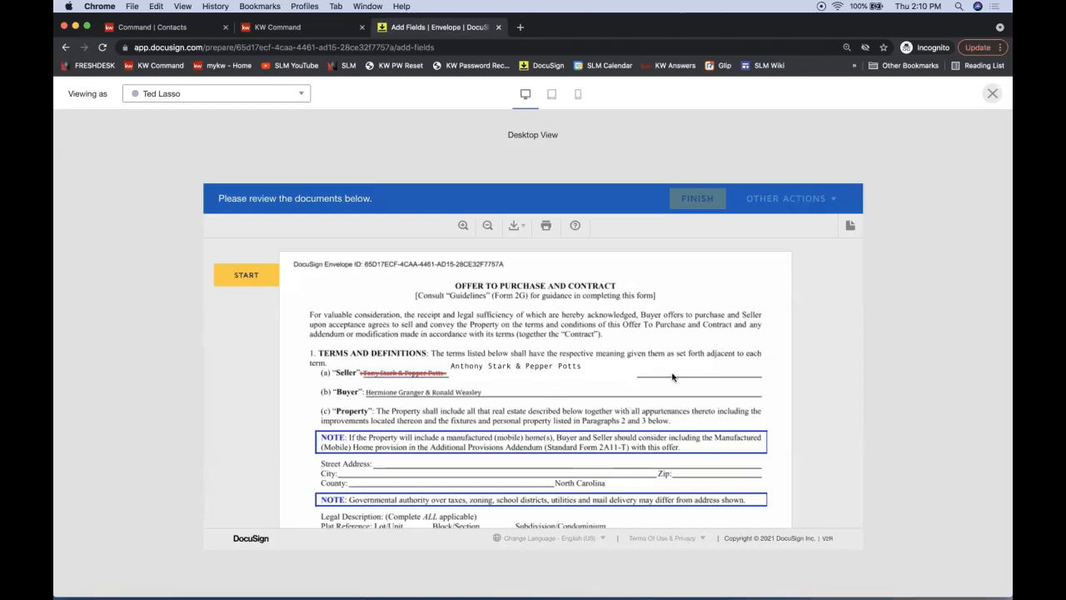
pyautogui.scroll(-5, 565, 381)
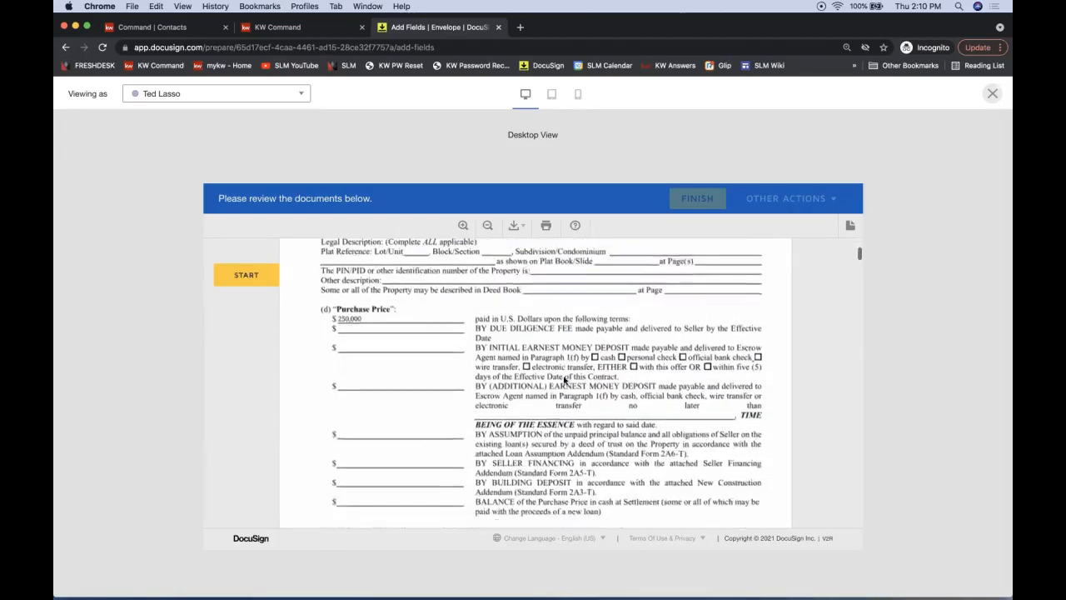
pyautogui.scroll(-5, 565, 381)
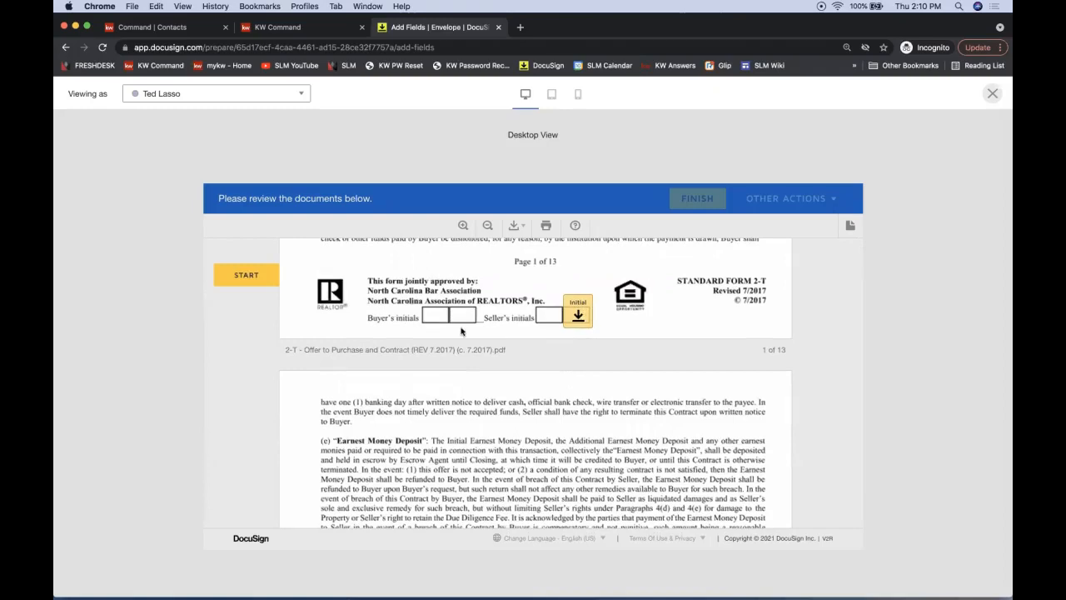
pyautogui.scroll(2, 461, 331)
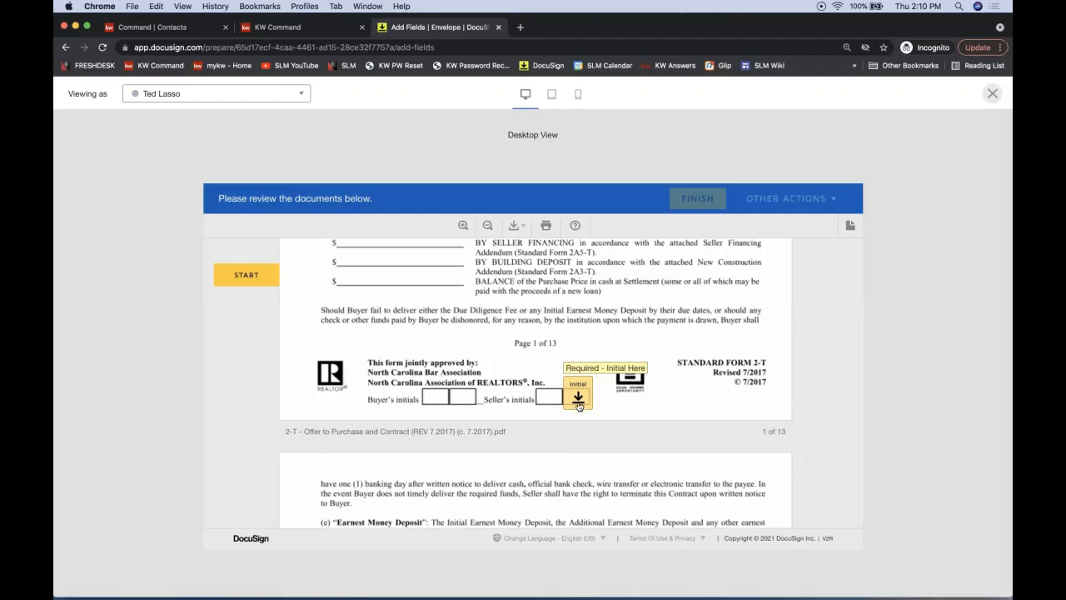
pyautogui.click(991, 94)
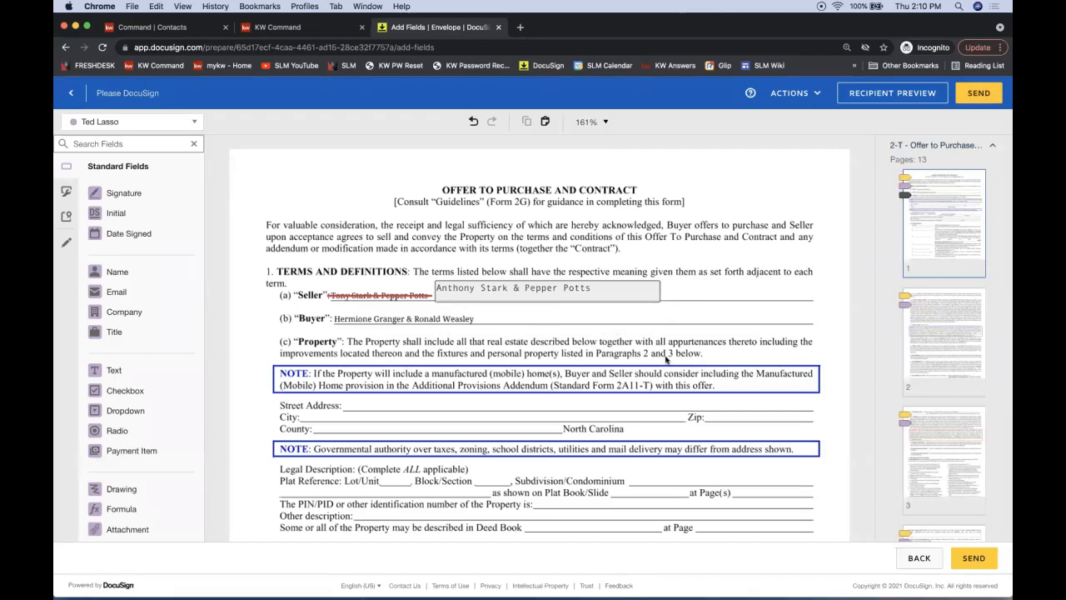
# Copy the link of the DocuSign with Command Overview bookmark from Other Bookmarks
pyautogui.scroll(-10, 443, 335)
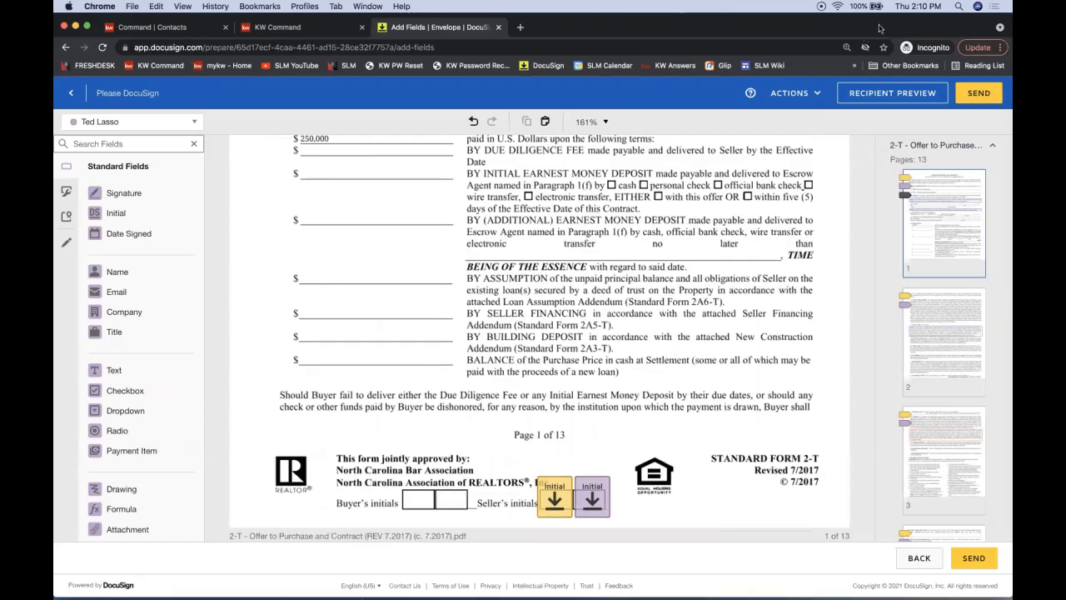
pyautogui.click(901, 65)
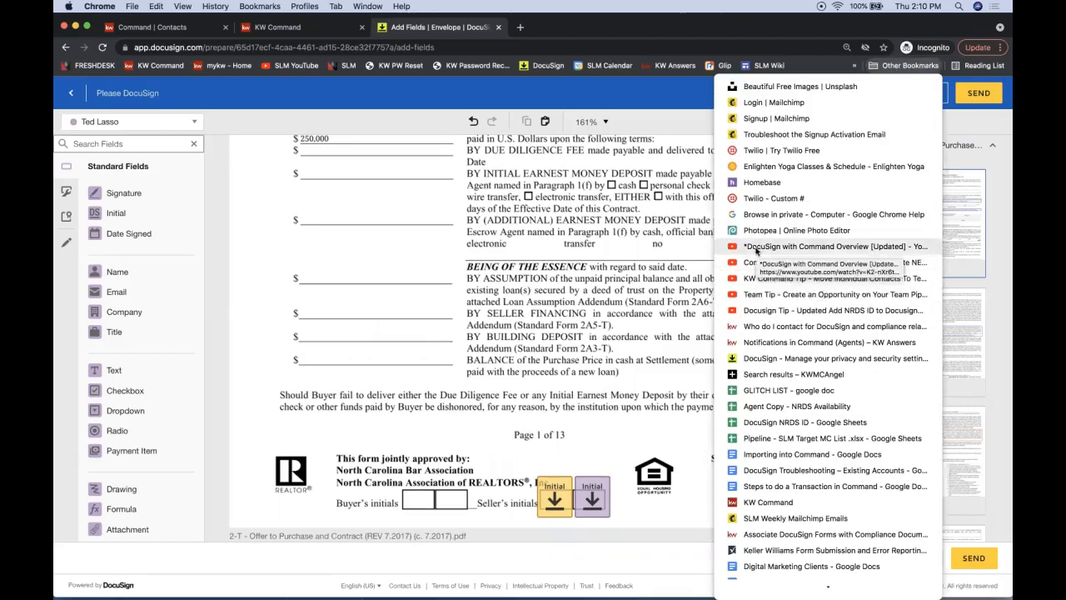
pyautogui.rightClick(762, 248)
pyautogui.click(812, 350)
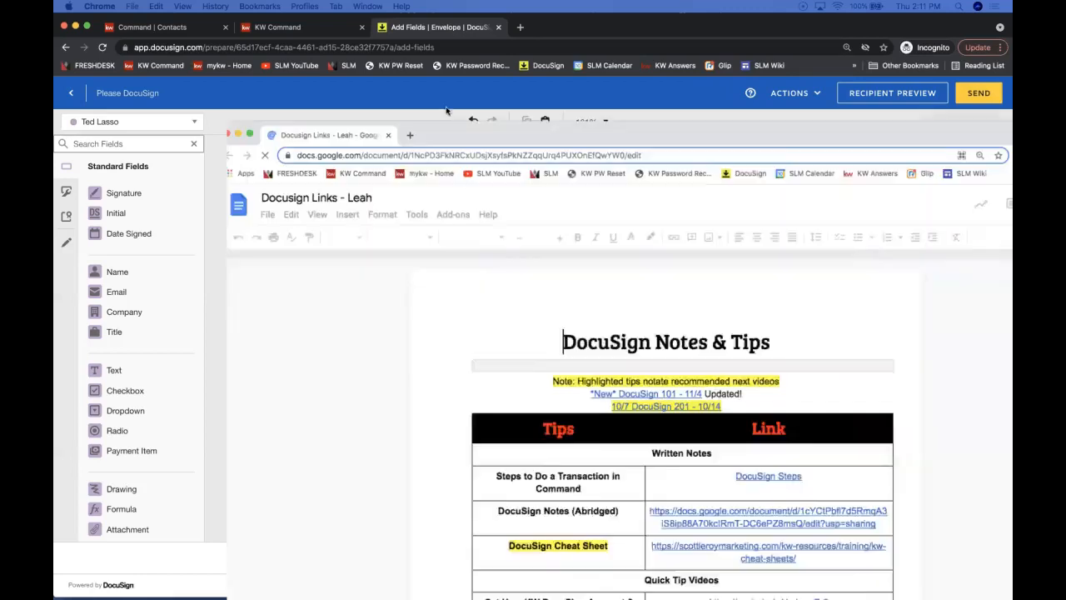
# Highlight the 'Add Fillable DocuSign Form to be Signed' tip in yellow
pyautogui.scroll(-5, 515, 328)
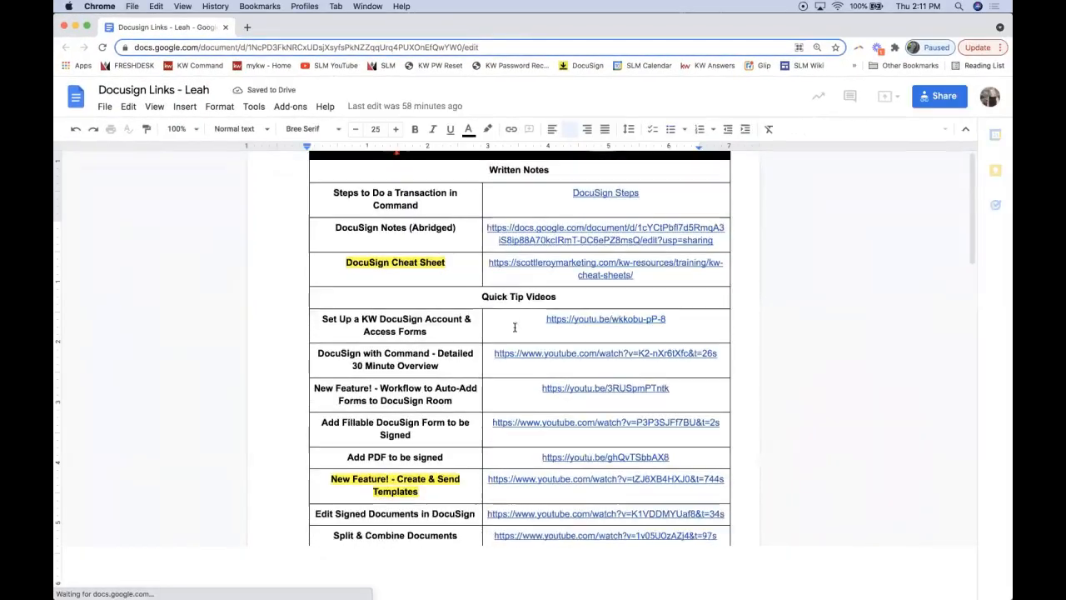
pyautogui.scroll(-1, 515, 327)
pyautogui.scroll(-2, 515, 327)
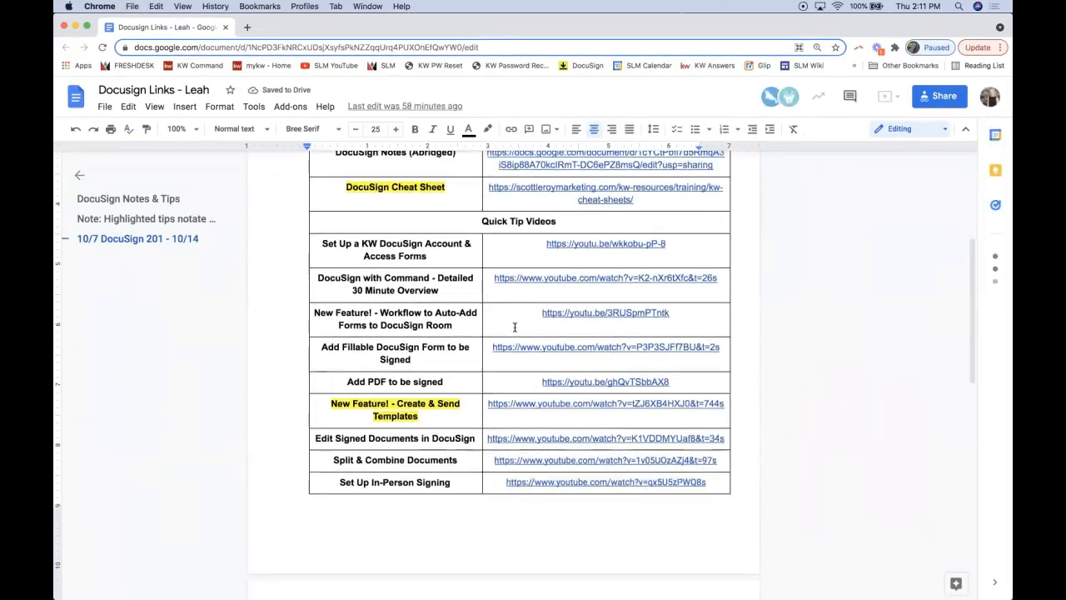
pyautogui.moveTo(425, 370); pyautogui.dragTo(312, 356)
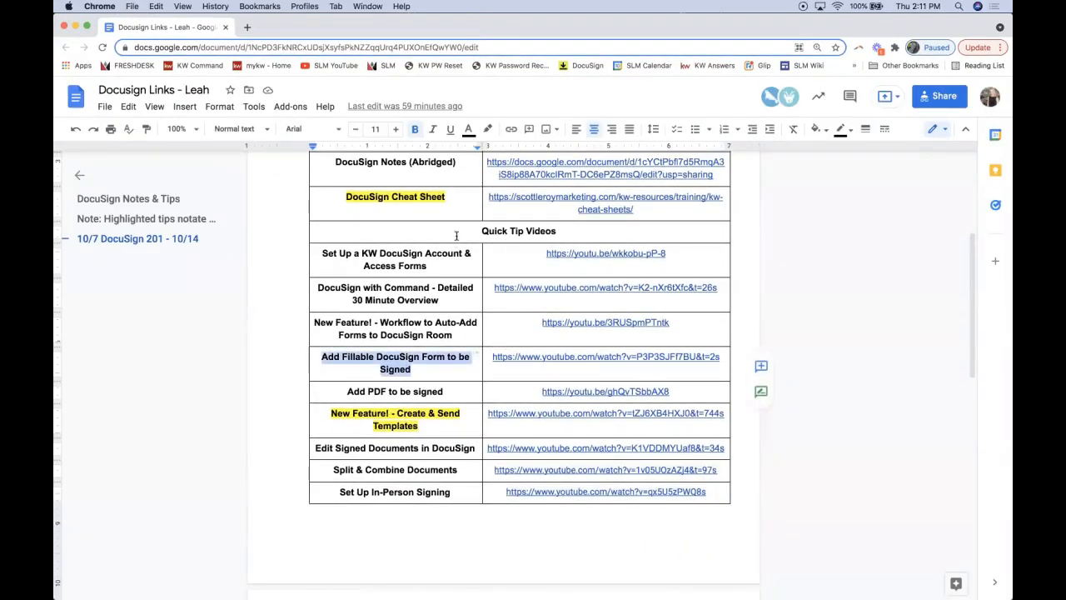
pyautogui.click(488, 129)
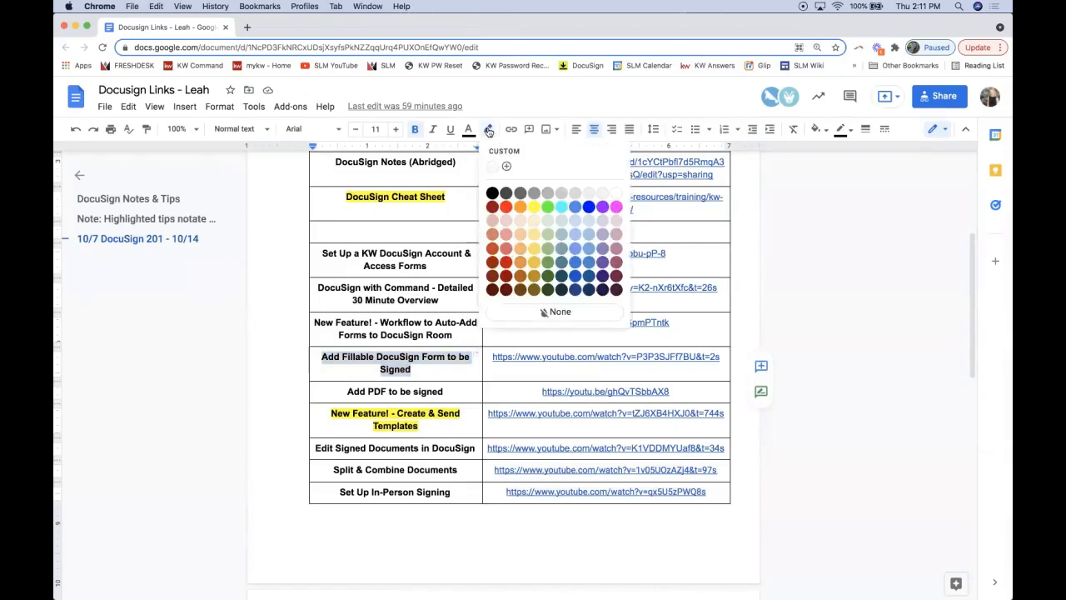
pyautogui.click(534, 207)
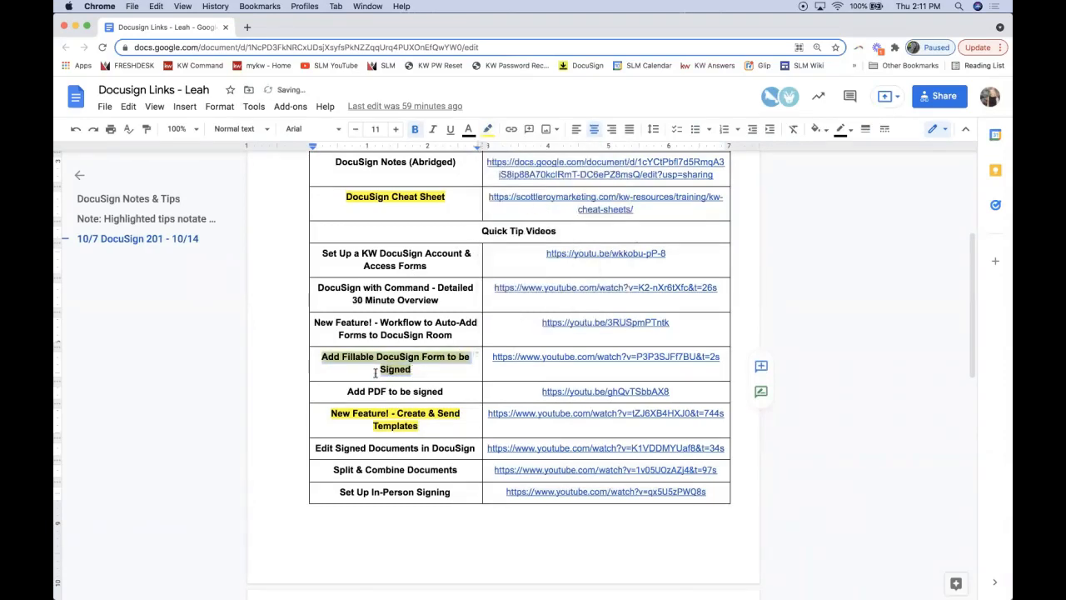
pyautogui.click(375, 372)
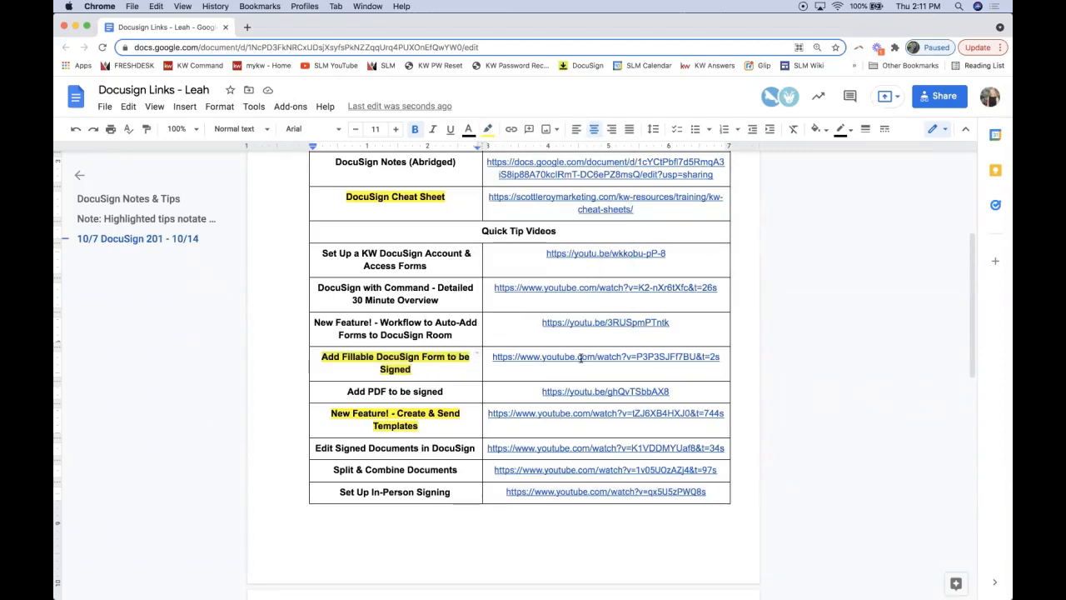
pyautogui.click(430, 368)
# Send the Offer to Purchase envelope, choosing Send Without Fields at the missing-fields warning
pyautogui.moveTo(257, 31); pyautogui.dragTo(1065, 67)
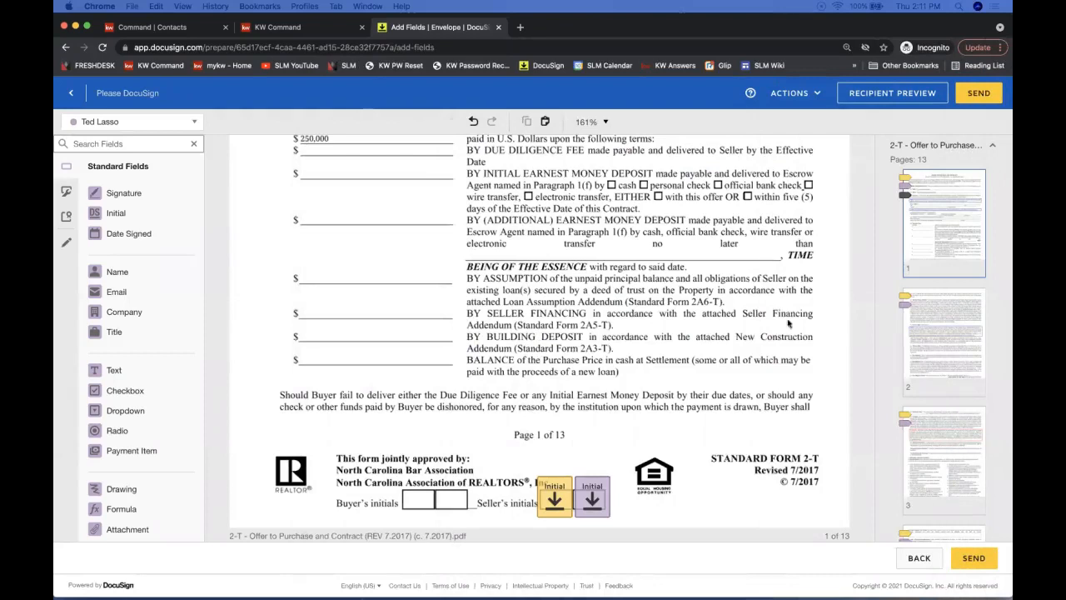
pyautogui.scroll(3, 506, 354)
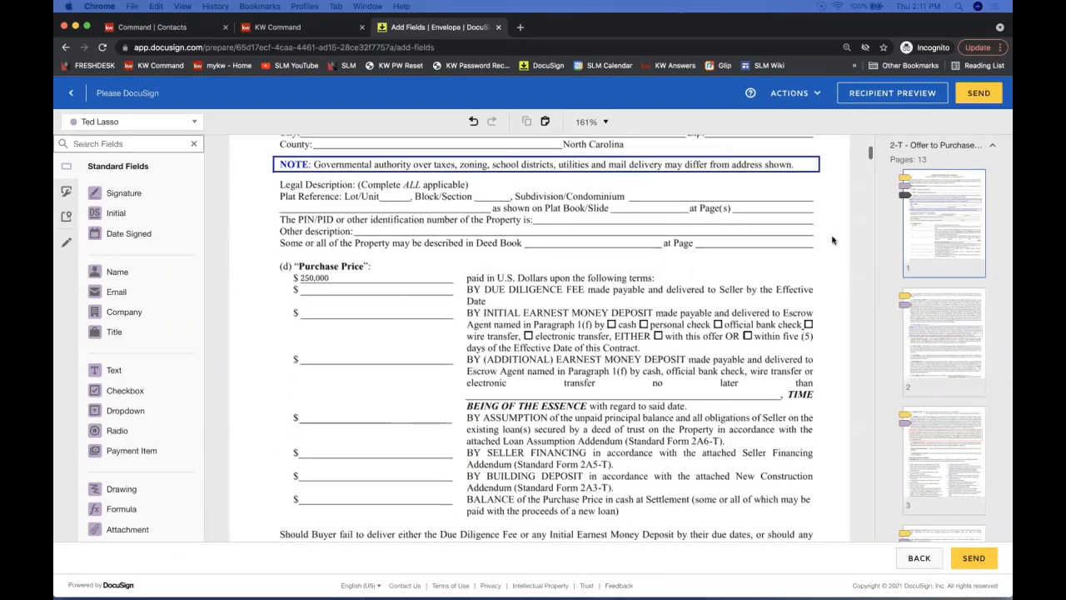
pyautogui.click(979, 96)
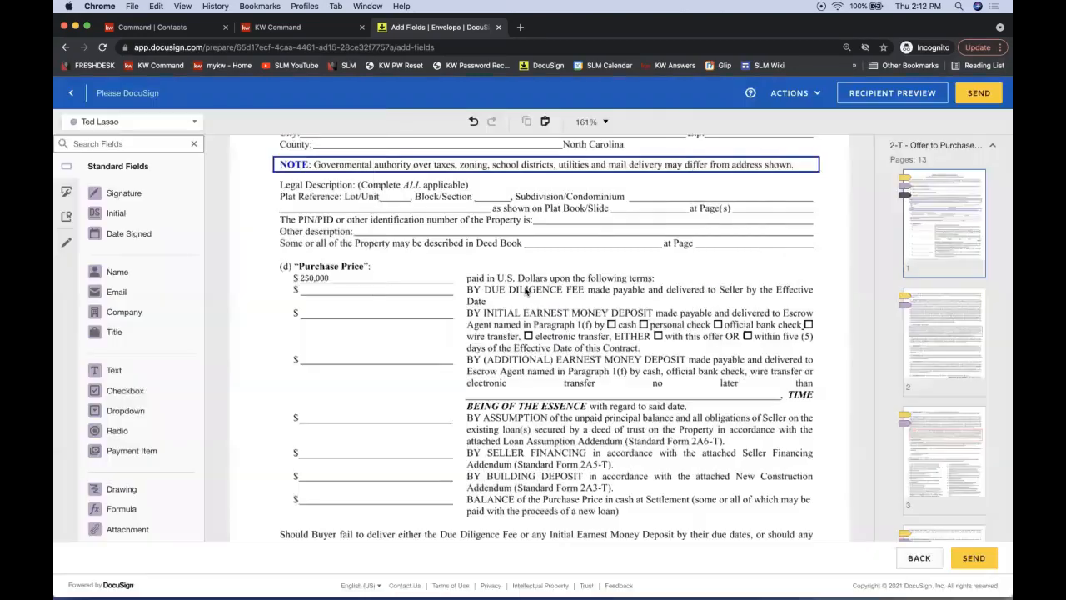
pyautogui.click(510, 294)
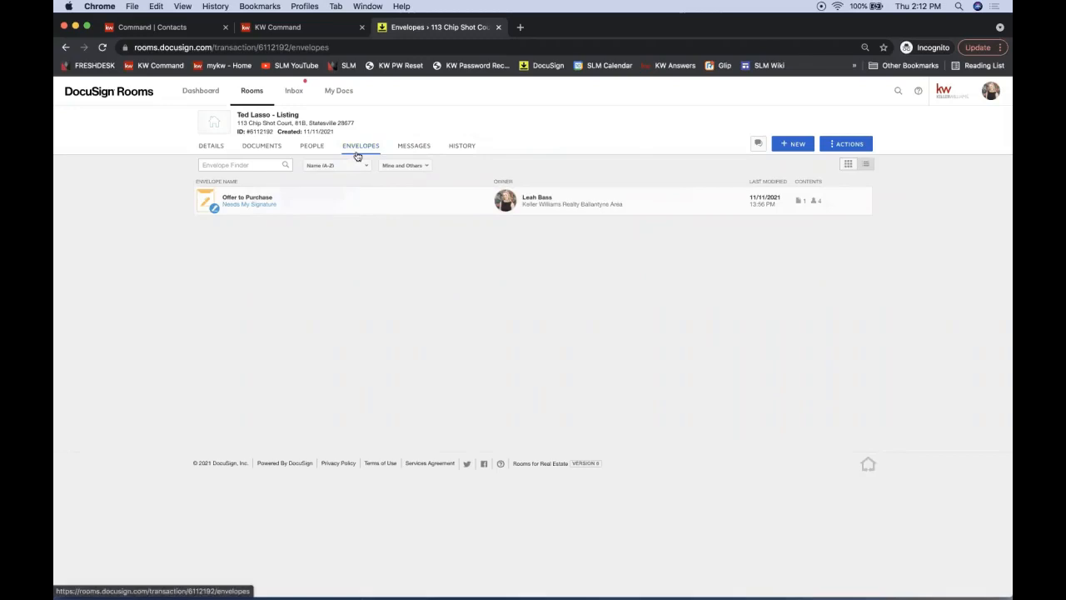
# Review the listing room's Documents tab, then return to the Rooms list
pyautogui.click(261, 148)
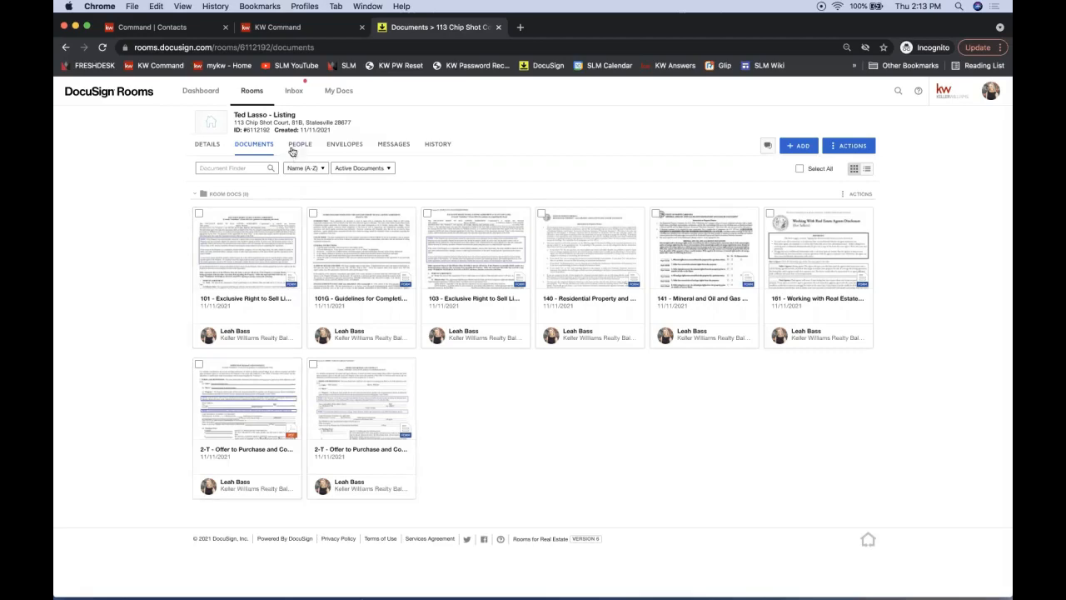
pyautogui.click(254, 98)
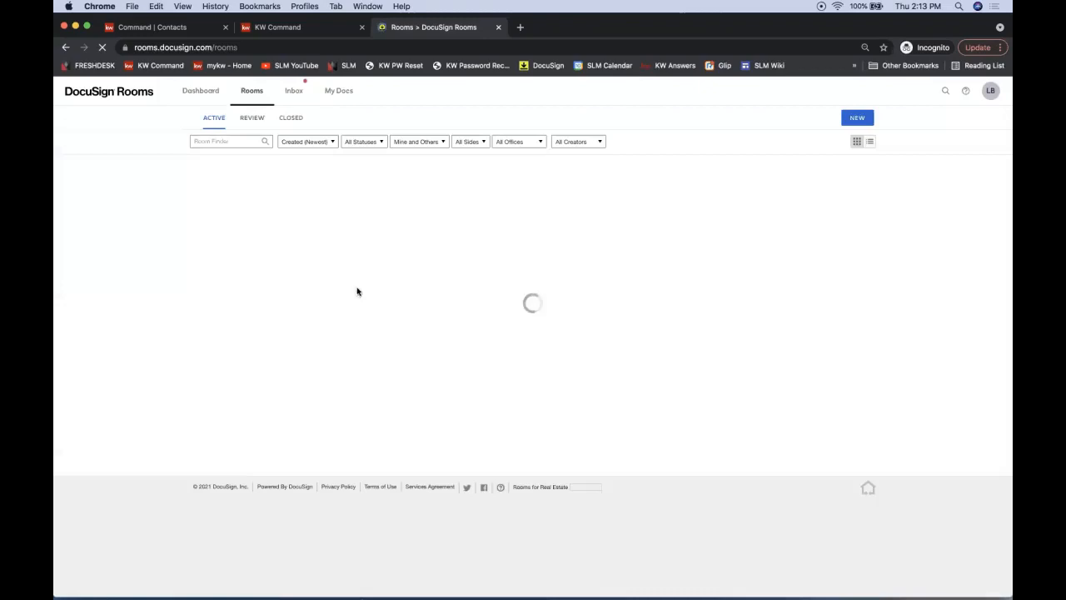
# Search 'signatur', open the Testing Signatures room, and browse its Documents tab
pyautogui.click(243, 142)
pyautogui.write('signature')
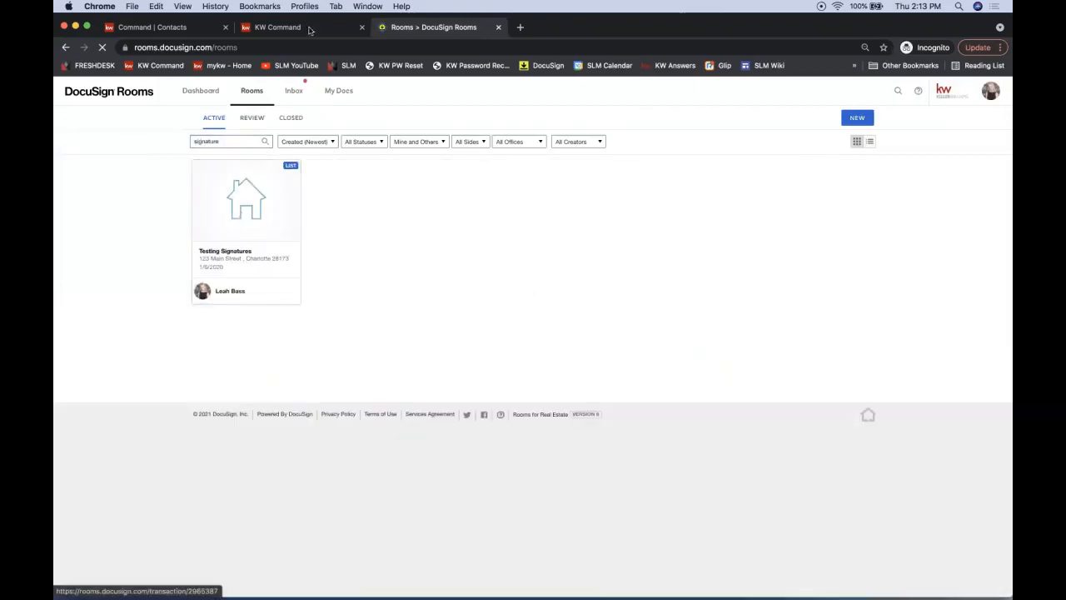
pyautogui.click(245, 200)
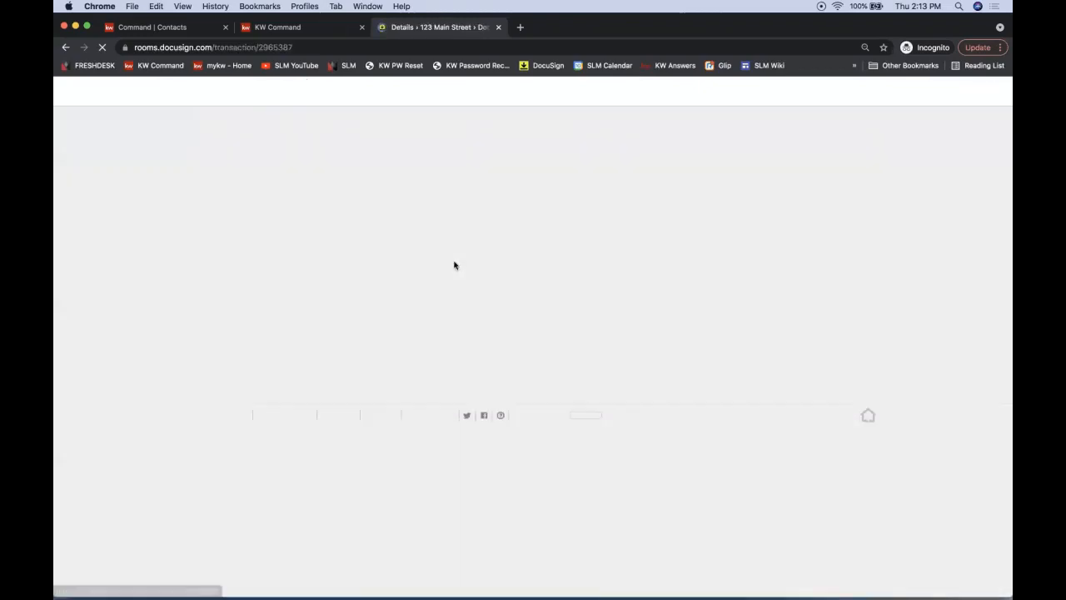
pyautogui.click(264, 147)
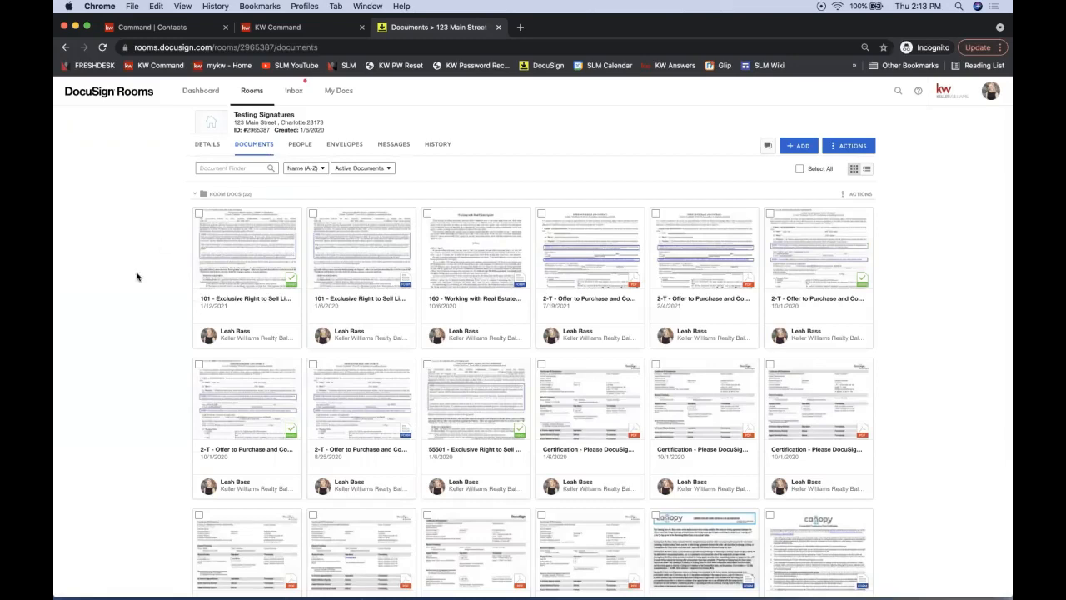
pyautogui.scroll(-1, 137, 277)
pyautogui.scroll(1, 137, 276)
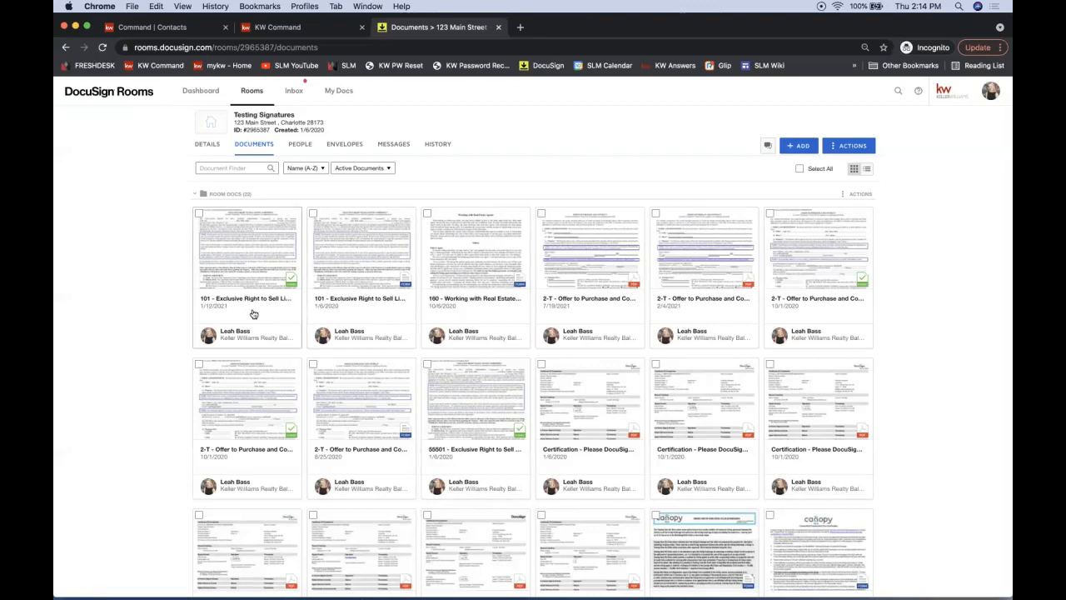
# Open the signed 55501 Exclusive Right to Sell Listing Agreement, skim it, then close it
pyautogui.click(458, 408)
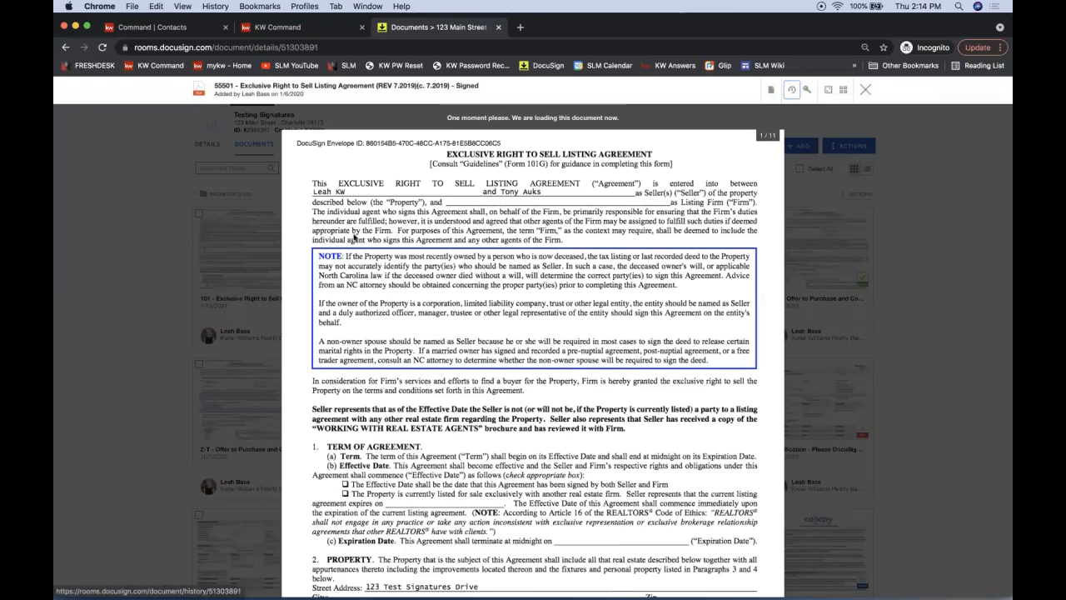
pyautogui.scroll(-5, 472, 311)
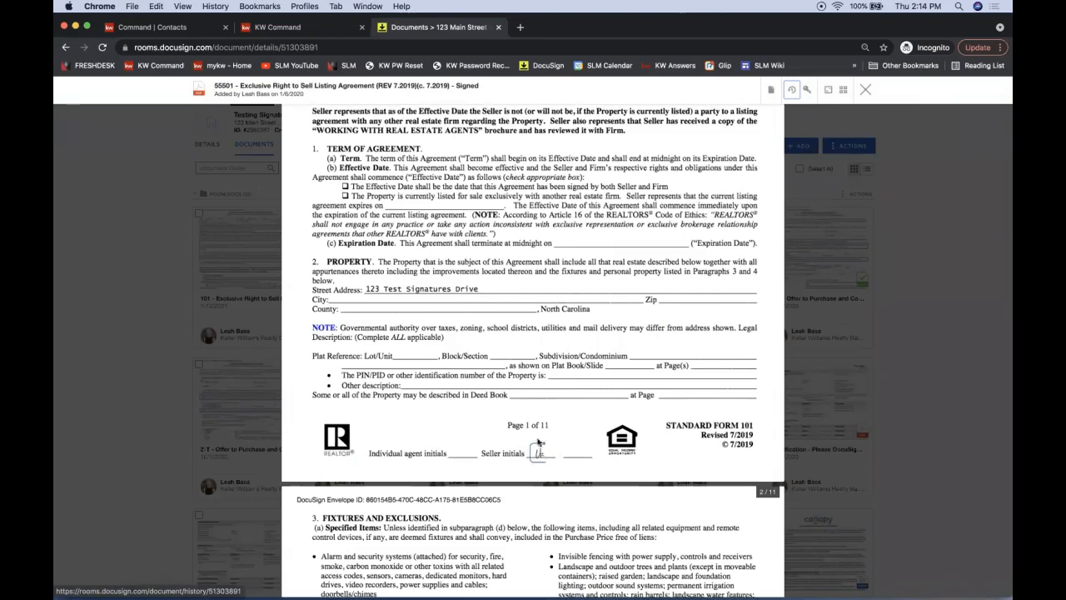
pyautogui.click(866, 92)
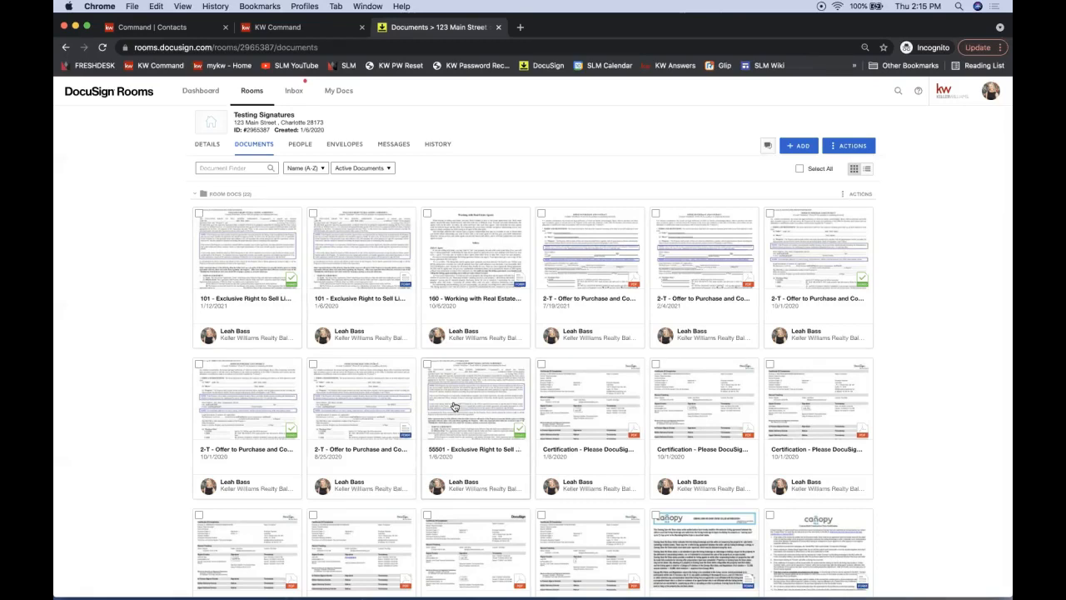
# Reopen the 55501 listing agreement at page 1 and show its Document Actions
pyautogui.click(481, 409)
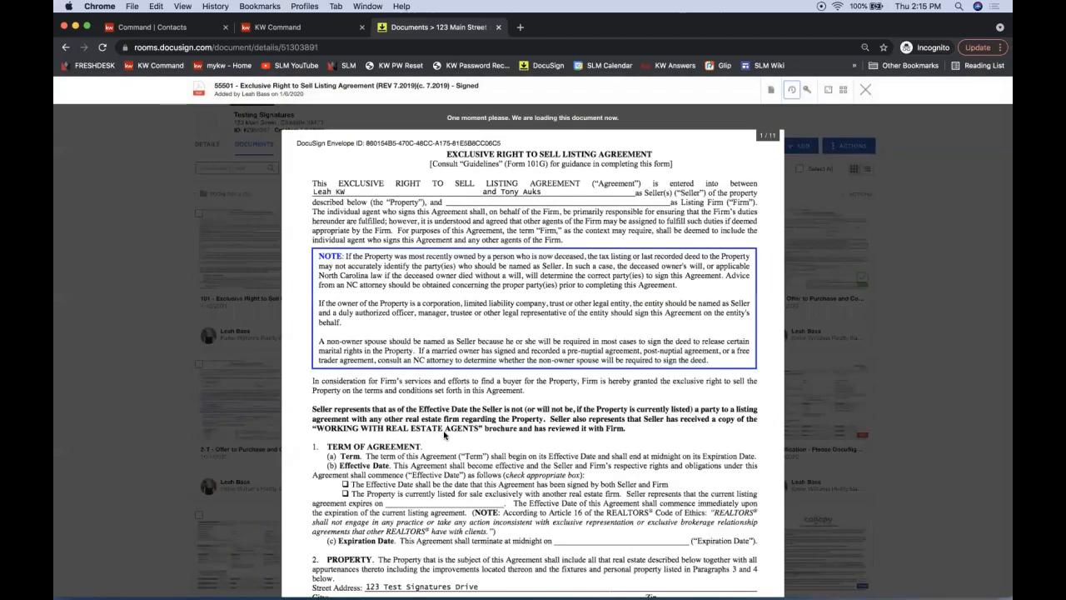
pyautogui.scroll(-5, 444, 434)
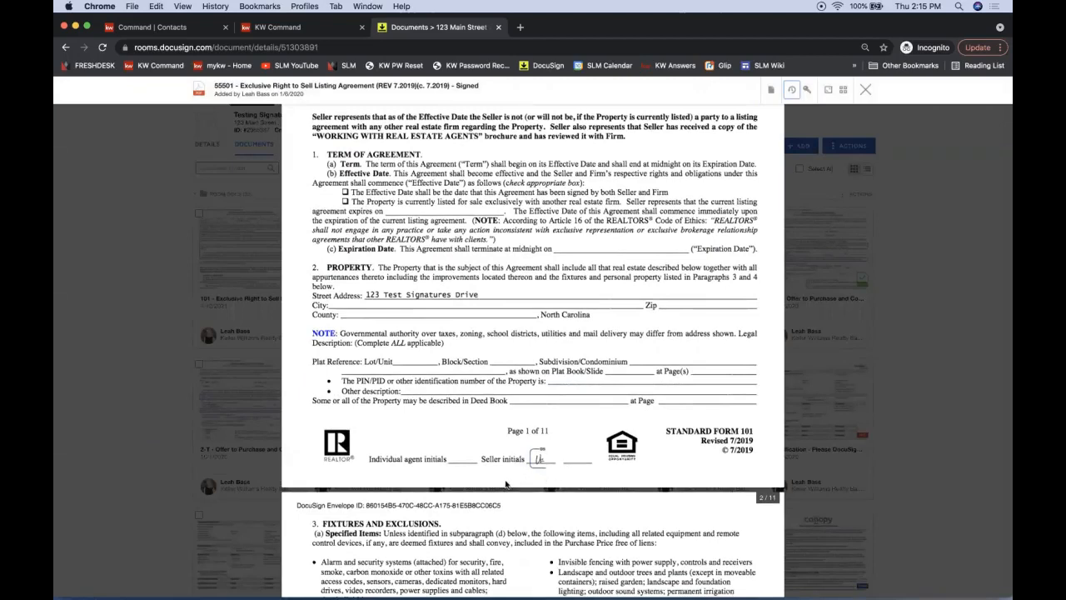
pyautogui.scroll(2, 506, 484)
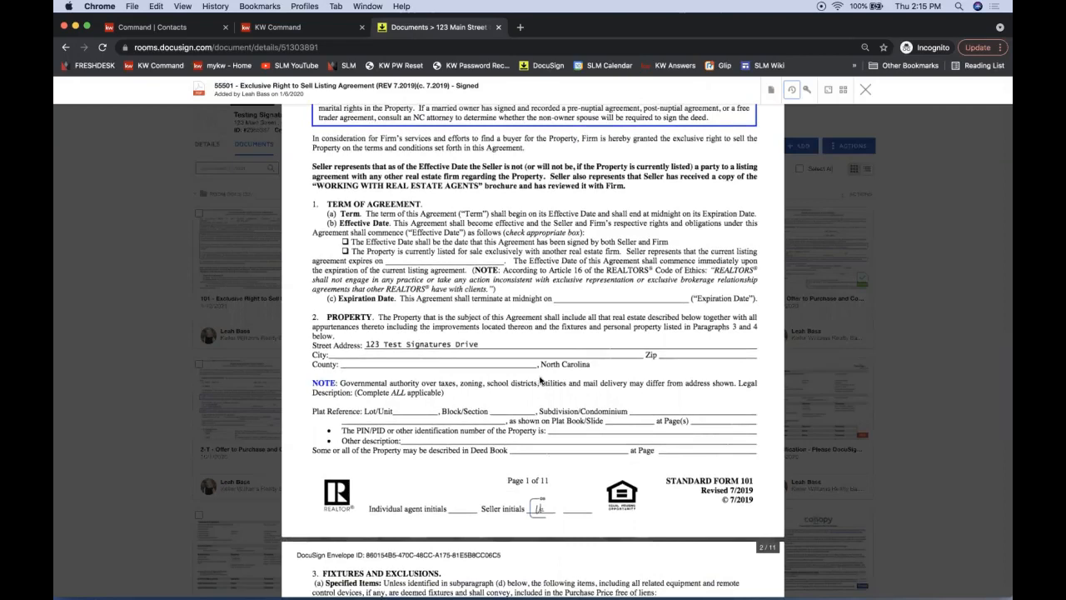
pyautogui.scroll(5, 540, 380)
pyautogui.scroll(4, 539, 380)
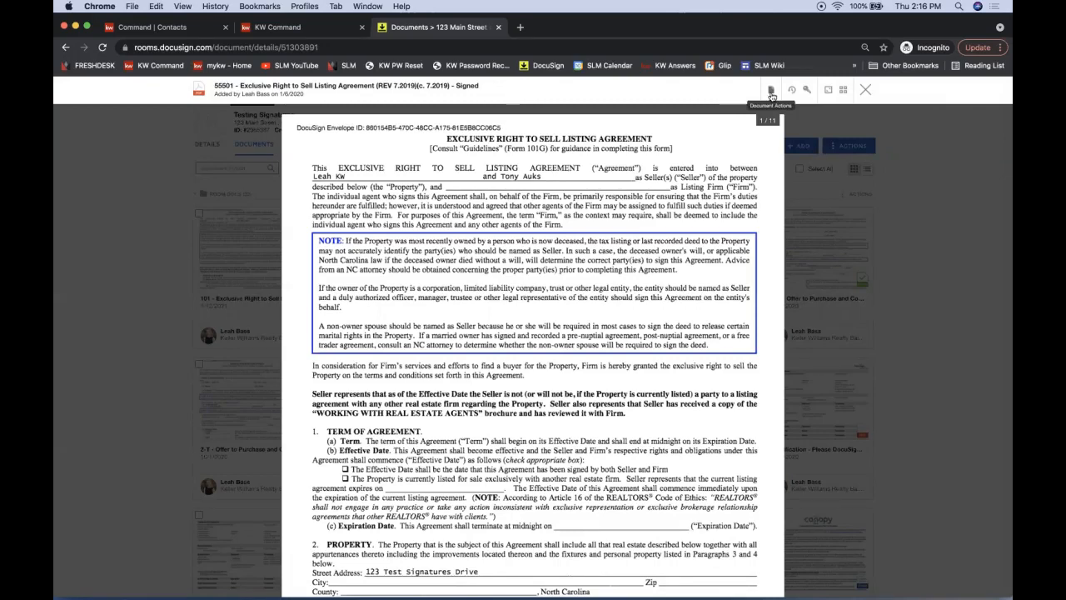
pyautogui.click(771, 91)
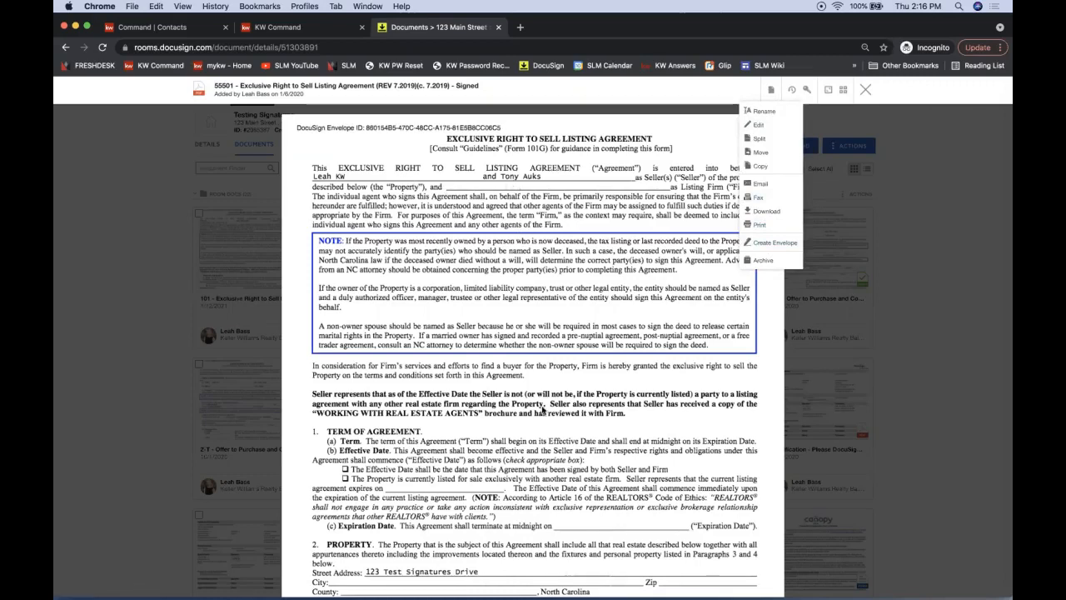
# Move the DocuSign Notes & Tips Google Doc onto this screen and search it for 'signed'
pyautogui.moveTo(569, 114); pyautogui.dragTo(380, 27)
pyautogui.scroll(-6, 333, 282)
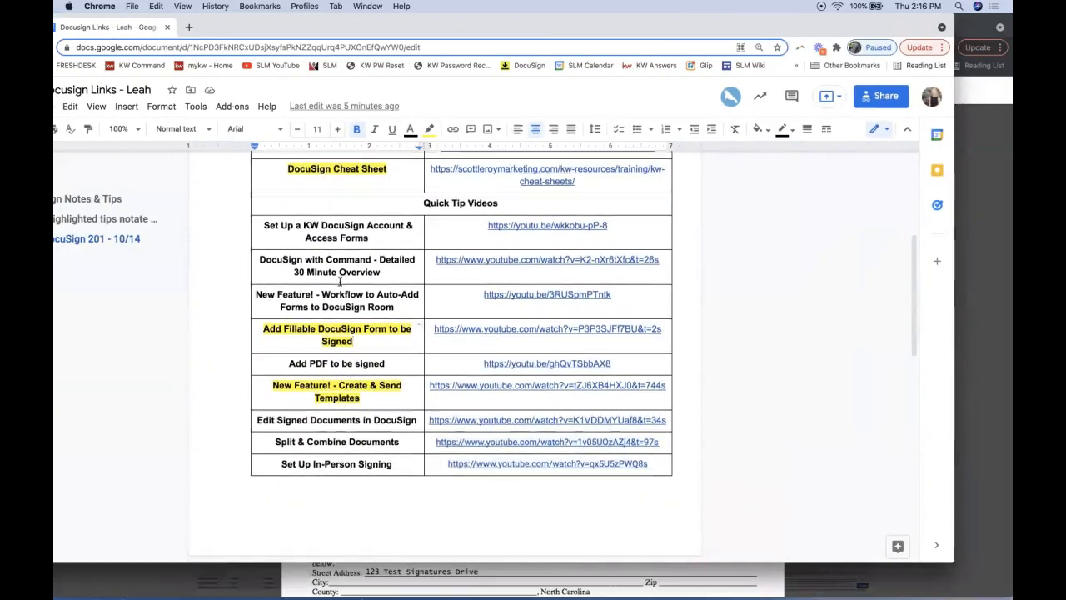
pyautogui.scroll(-3, 339, 281)
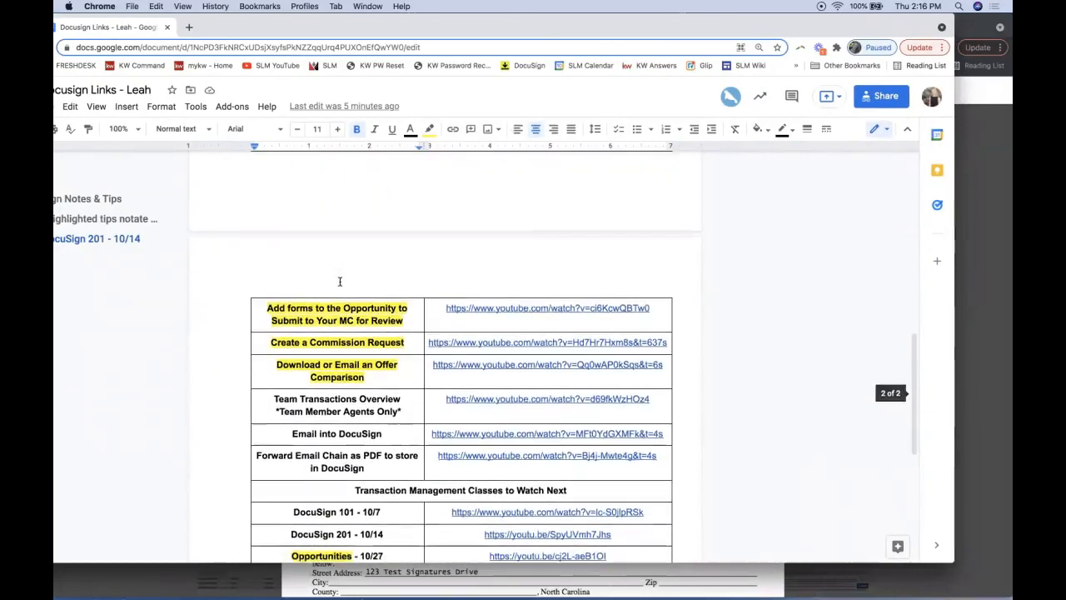
pyautogui.press('super+f')
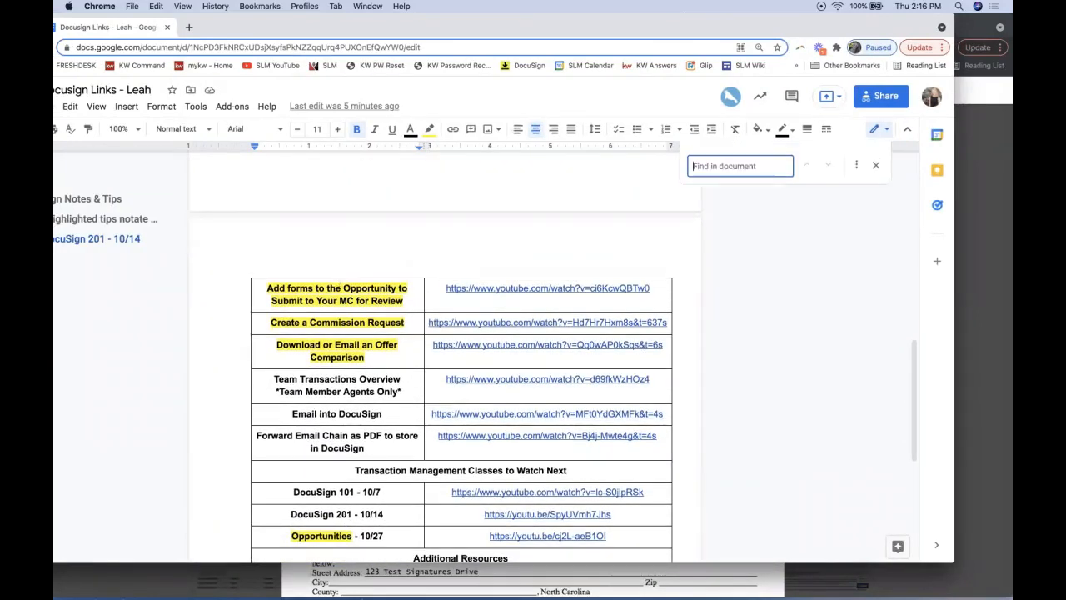
pyautogui.write('signed')
pyautogui.press('Return')
# Highlight the 'Edit Signed Documents in DocuSign' tip cell in yellow
pyautogui.tripleClick(296, 253)
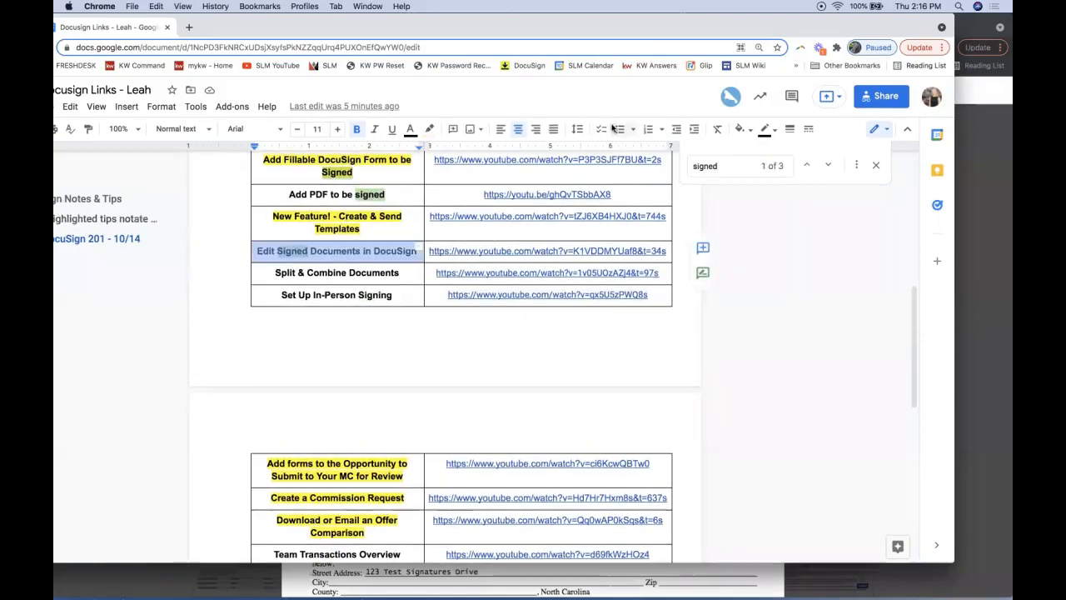
pyautogui.click(431, 136)
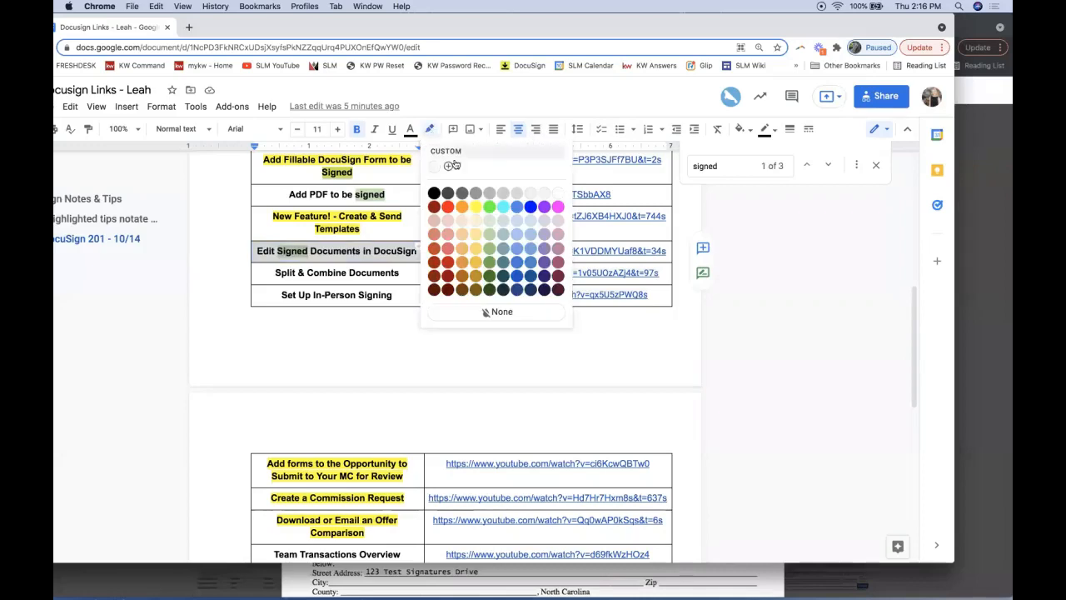
pyautogui.click(479, 211)
pyautogui.scroll(3, 403, 216)
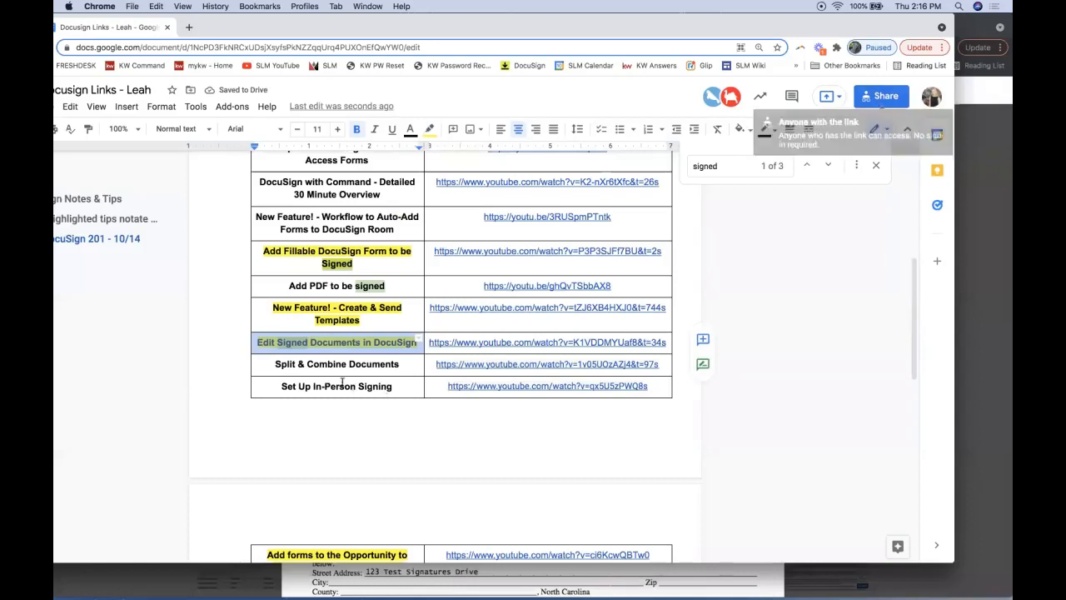
pyautogui.click(310, 343)
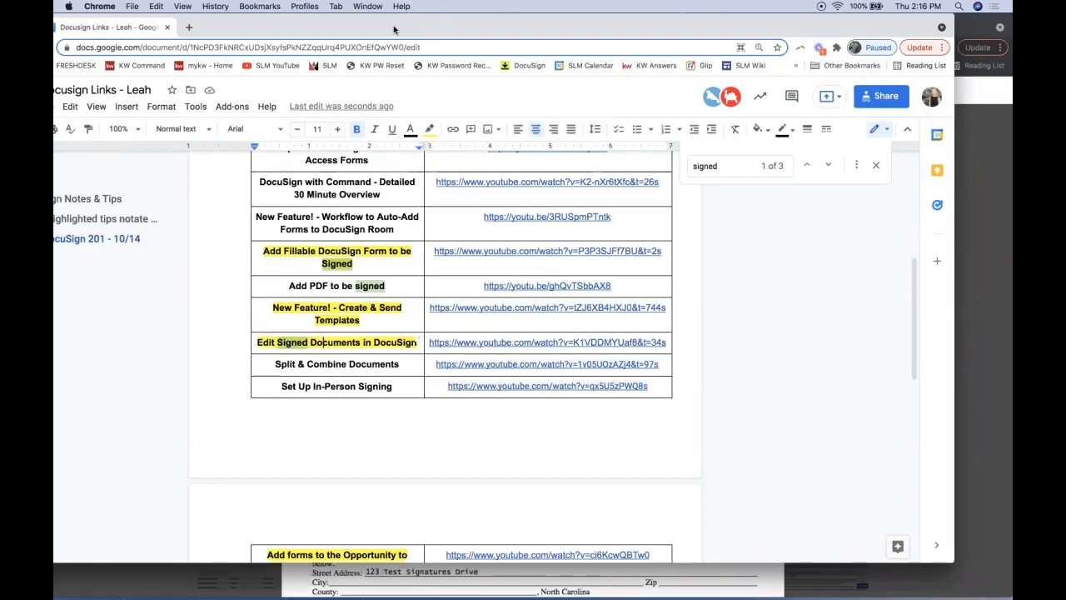
# Copy the document's share link and maximise the browser window
pyautogui.click(879, 98)
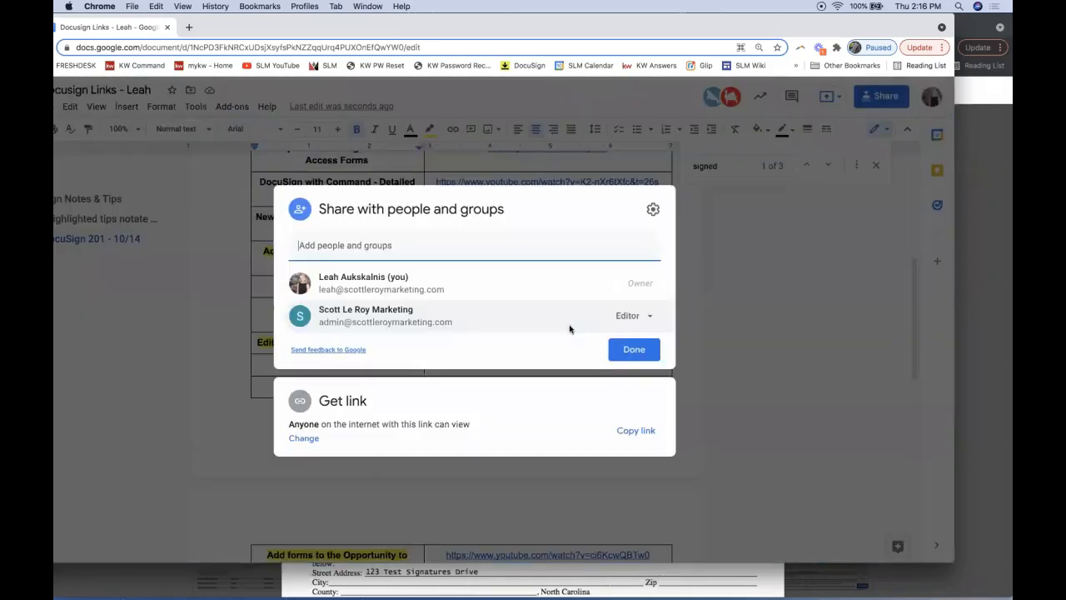
pyautogui.click(637, 430)
pyautogui.press('Escape')
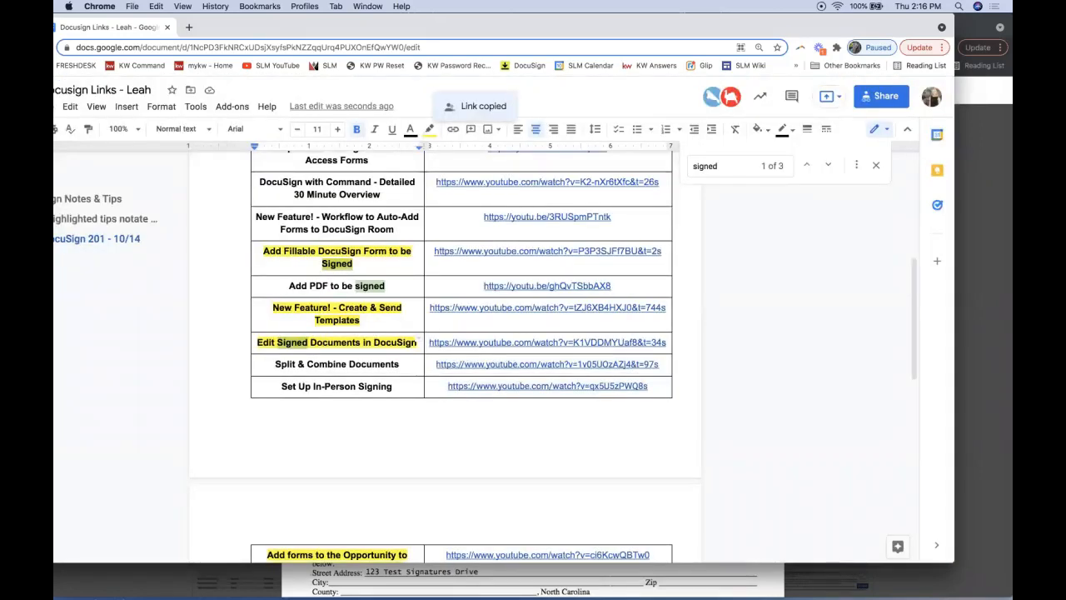
pyautogui.press('super+Up')
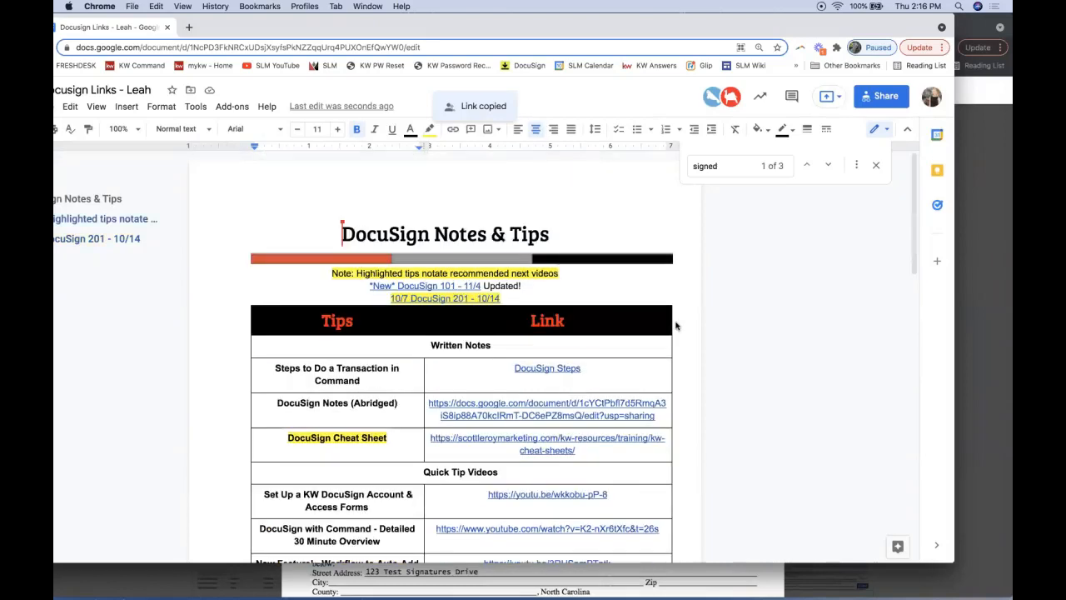
pyautogui.doubleClick(683, 32)
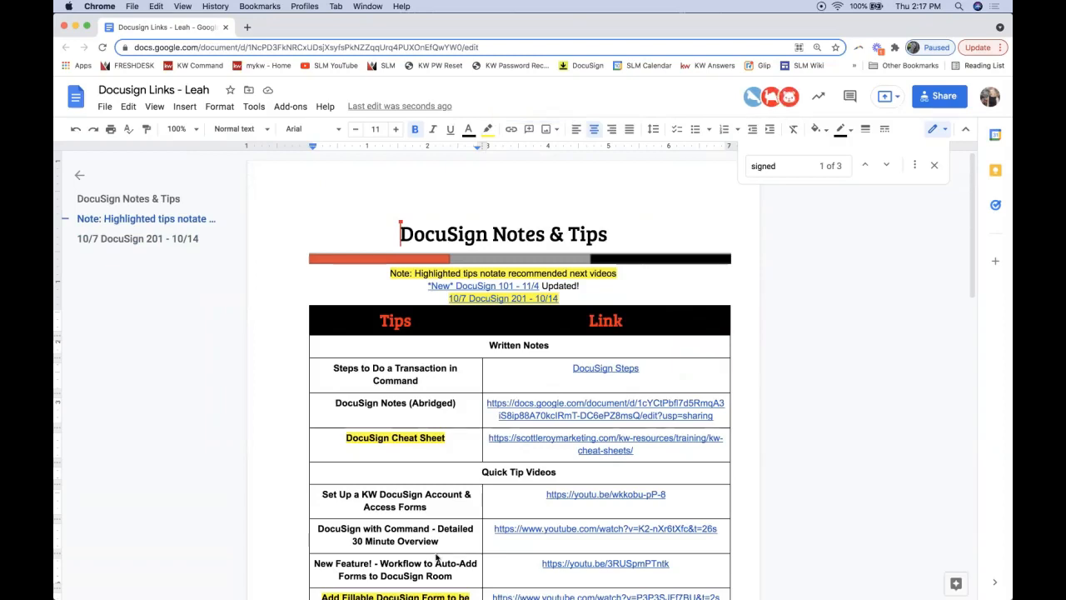
pyautogui.scroll(-5, 620, 492)
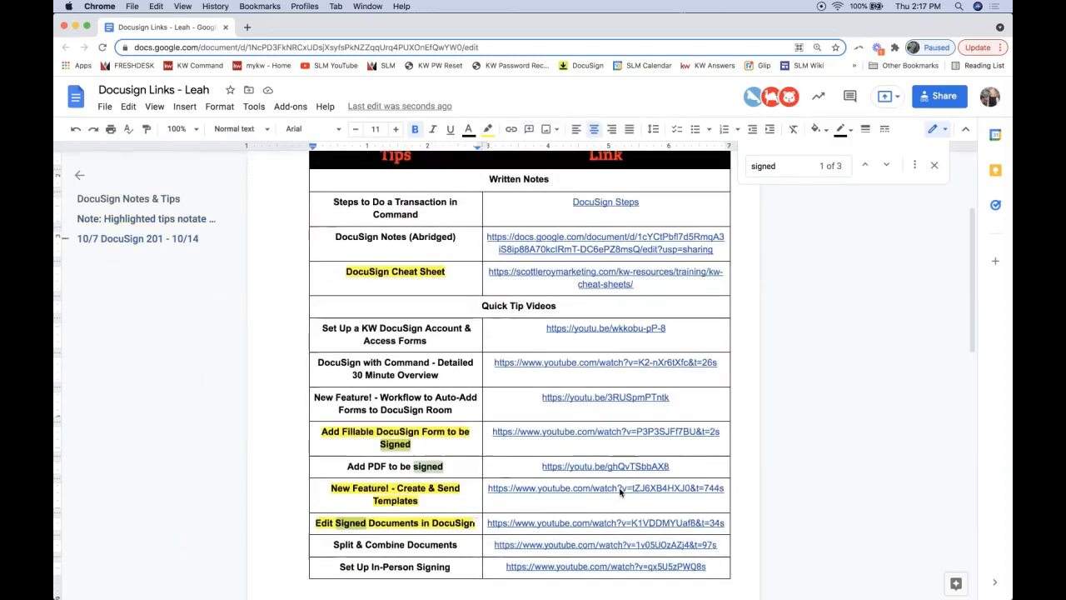